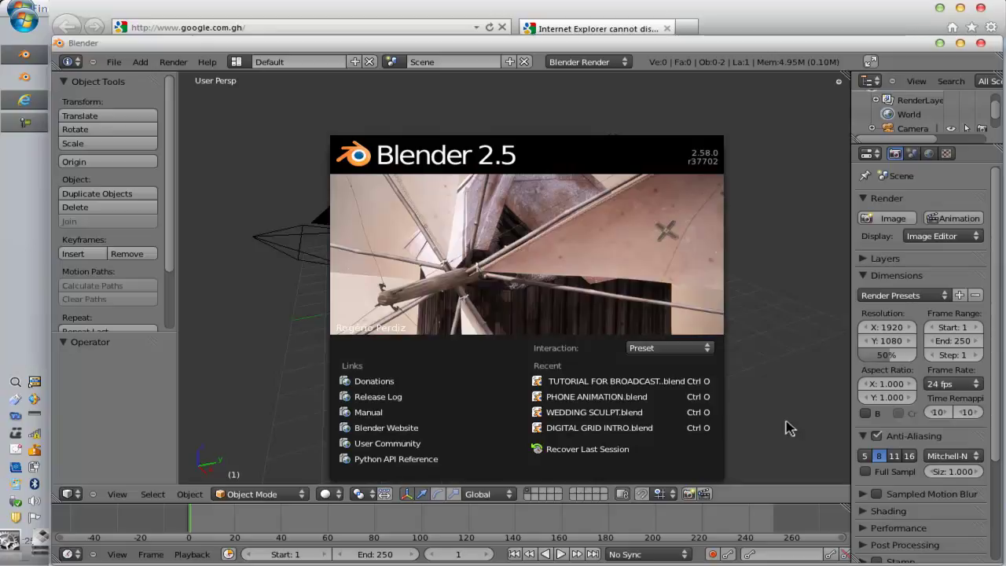
- Close the splash screen and add a cube at the scene centre
{"action": "left_click", "coordinate": [790, 428]}
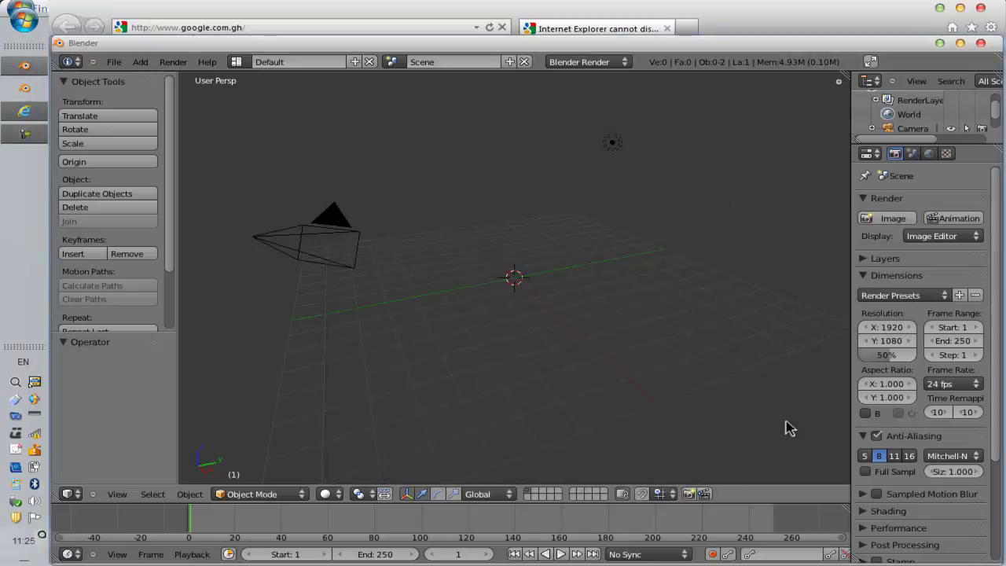
{"action": "scroll", "coordinate": [789, 429], "scroll_direction": "up", "scroll_amount": 2}
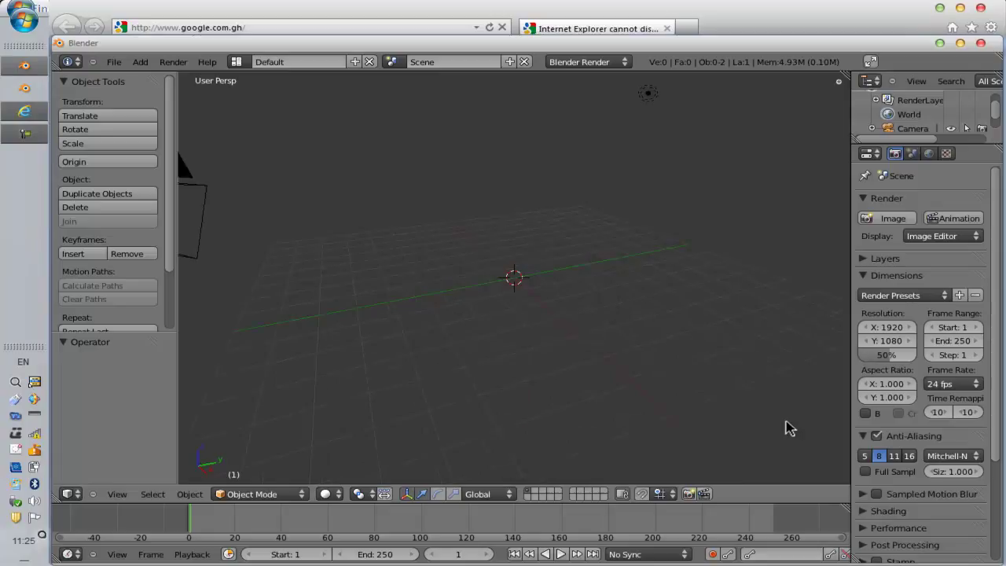
{"action": "key", "text": "shift+a"}
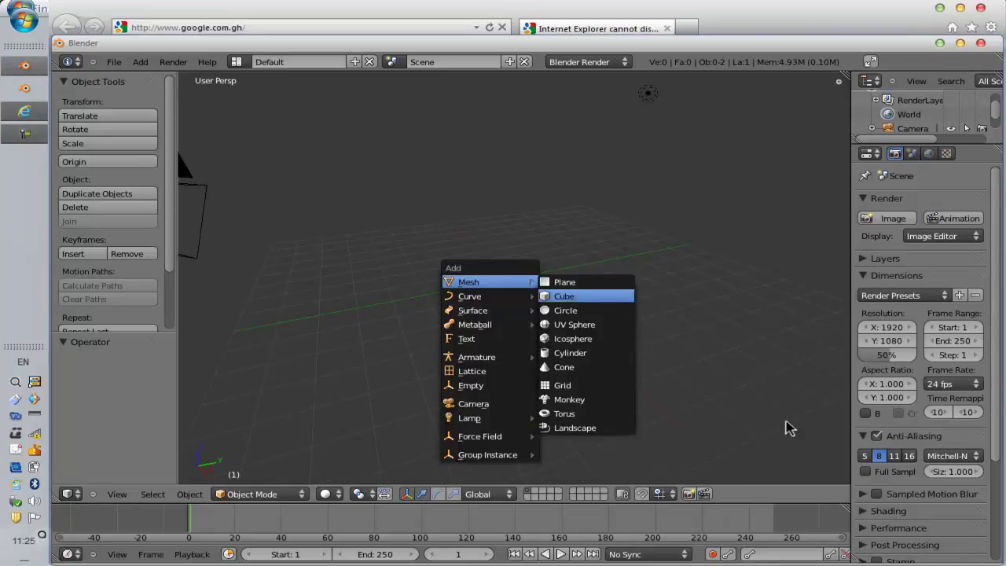
{"action": "key", "text": "Return"}
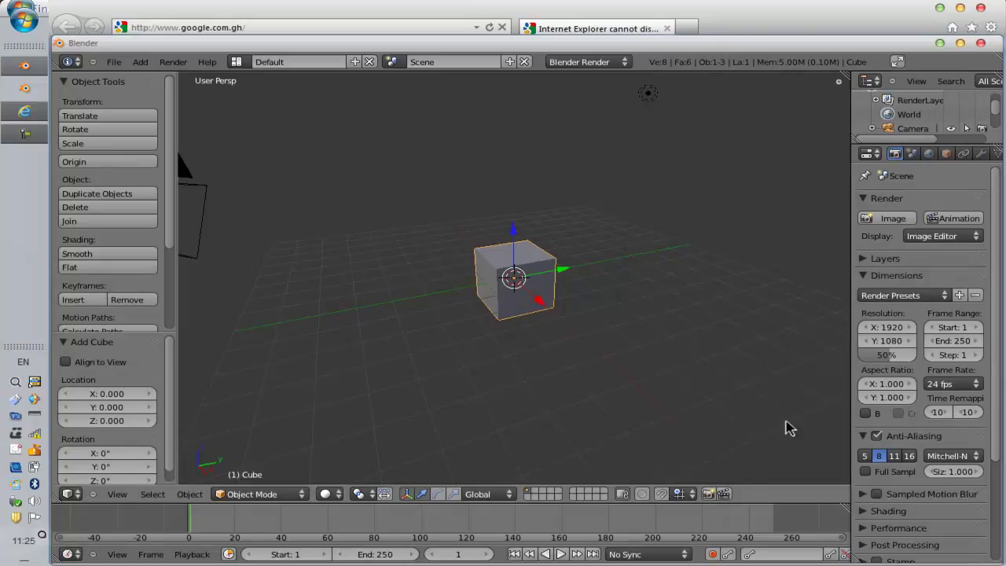
- Widen the property panels, delete the cube and bring up the File menu
{"action": "left_click_drag", "start_coordinate": [852, 423], "coordinate": [751, 422]}
{"action": "key", "text": "x"}
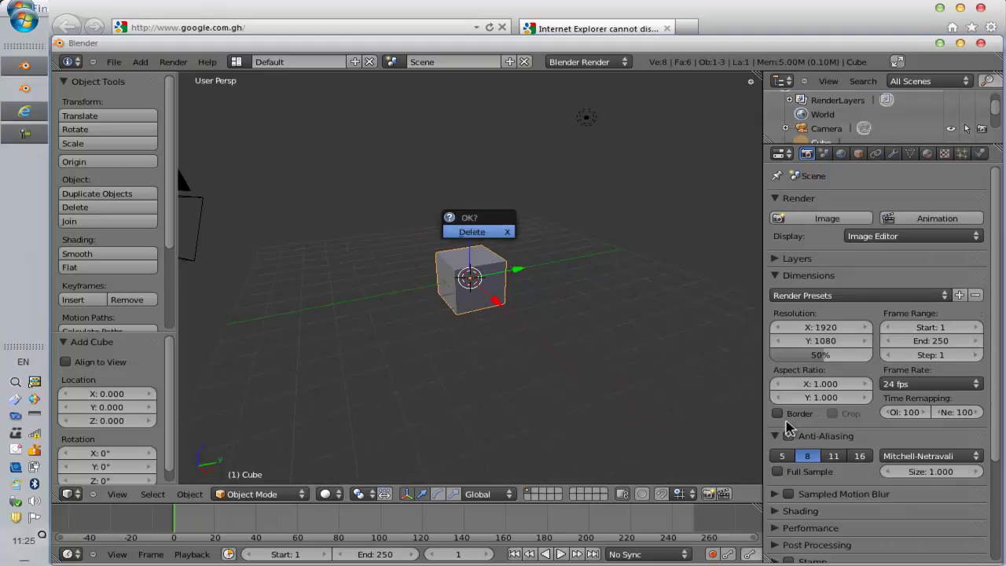
{"action": "key", "text": "Return"}
{"action": "left_click", "coordinate": [114, 62]}
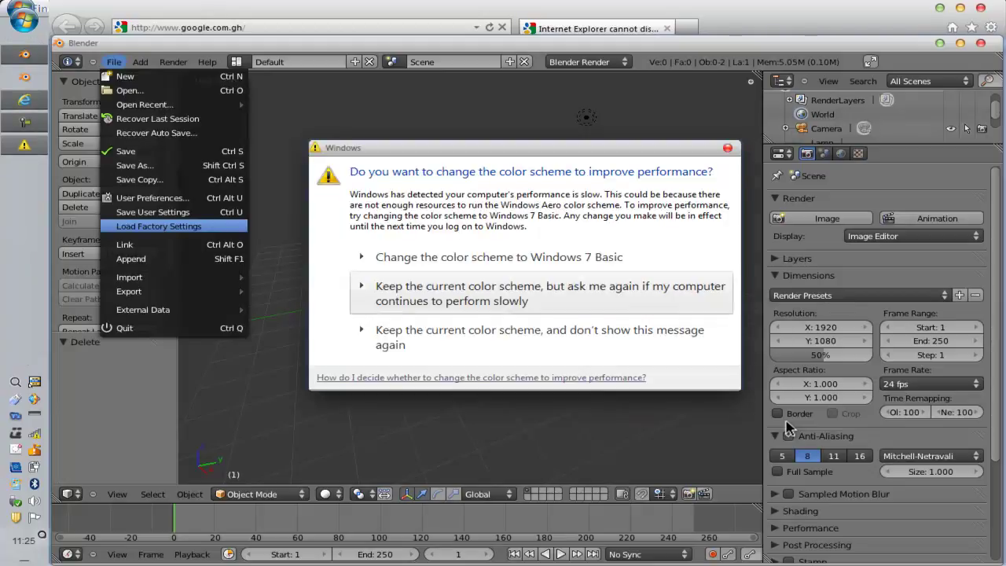
- Dismiss the colour scheme prompt, load factory settings and save them as user settings
{"action": "left_click", "coordinate": [528, 293]}
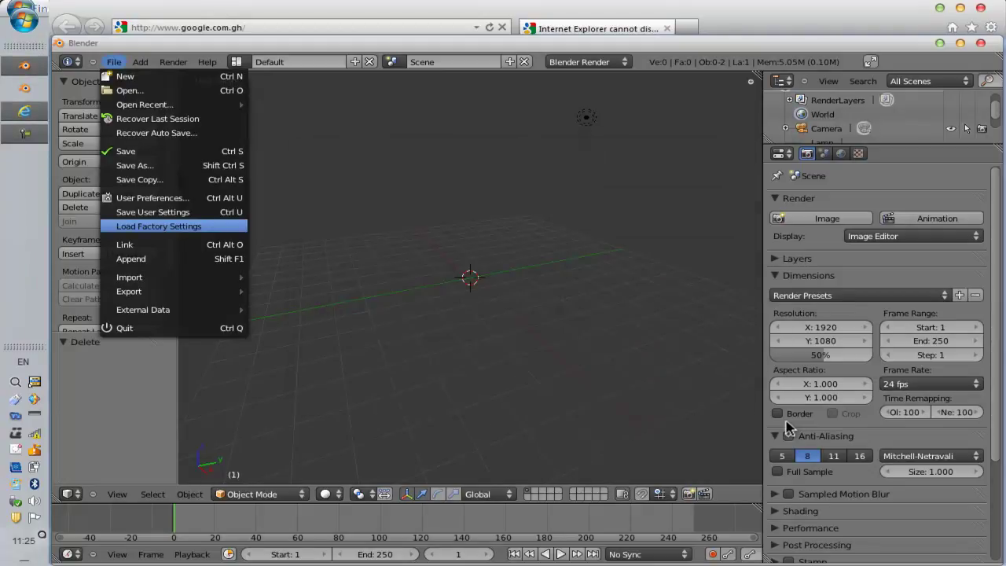
{"action": "key", "text": "Return"}
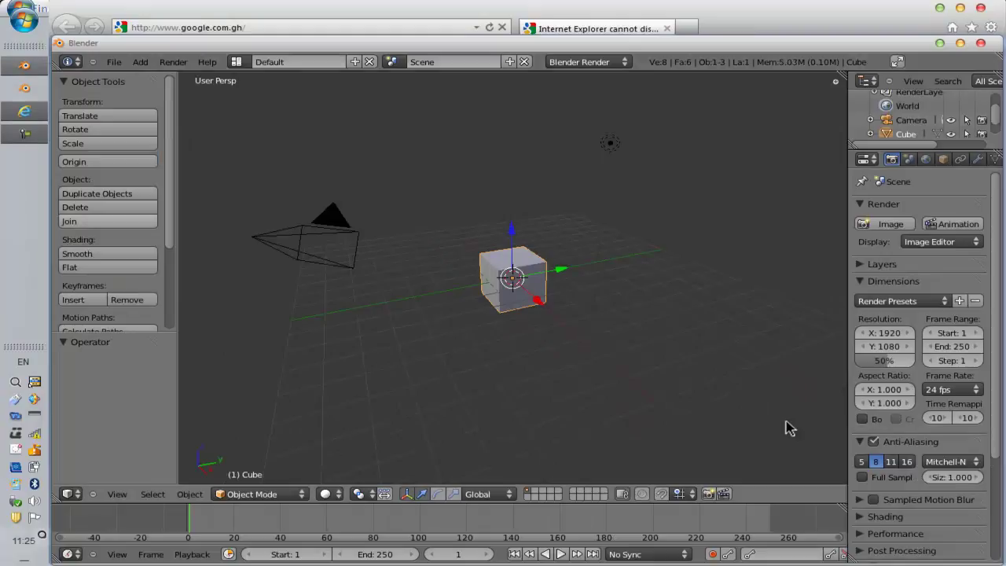
{"action": "key", "text": "F4"}
{"action": "key", "text": "Down"}
{"action": "key", "text": "Down"}
{"action": "key", "text": "Down"}
{"action": "key", "text": "Down"}
{"action": "key", "text": "Down"}
{"action": "key", "text": "Down"}
{"action": "key", "text": "Down"}
{"action": "key", "text": "Down"}
{"action": "key", "text": "Down"}
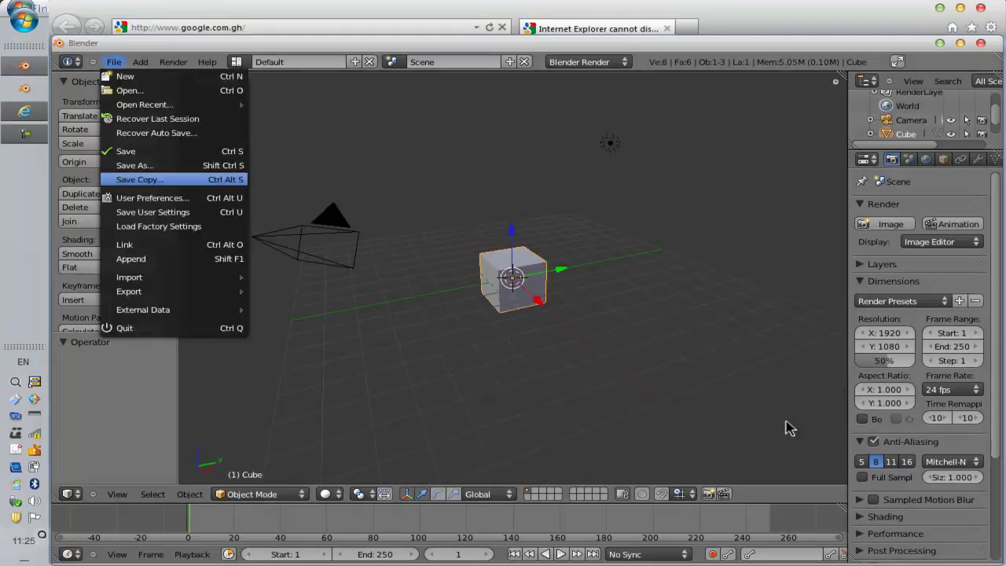
{"action": "key", "text": "Return"}
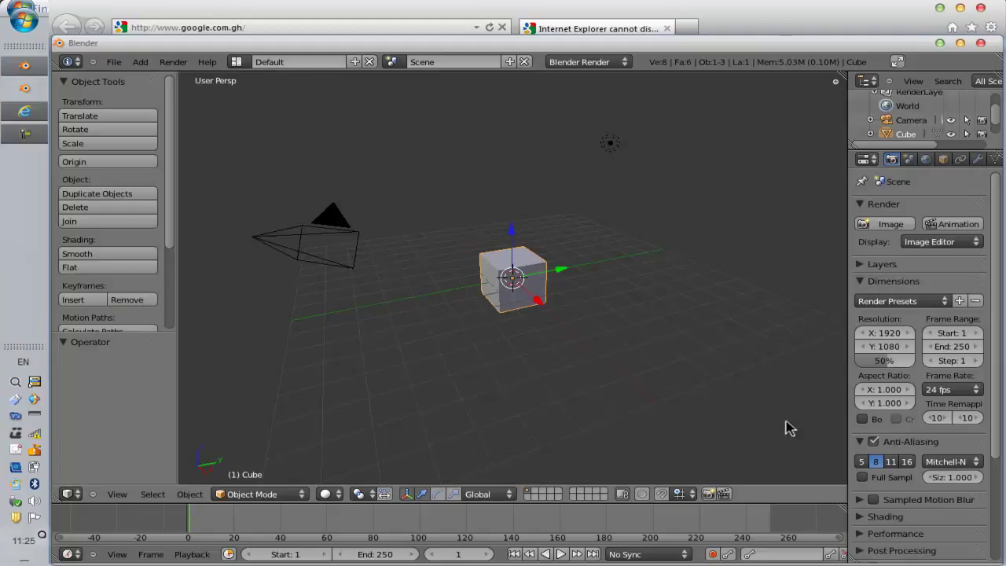
- Reload the start-up file with Ctrl+N, bringing back the default cube
{"action": "key", "text": "ctrl+n"}
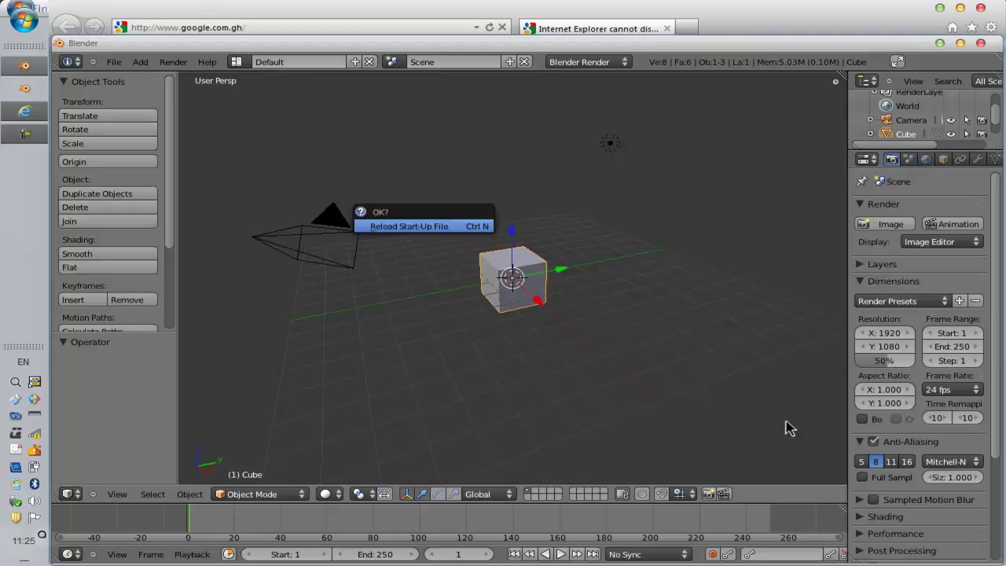
{"action": "key", "text": "Return"}
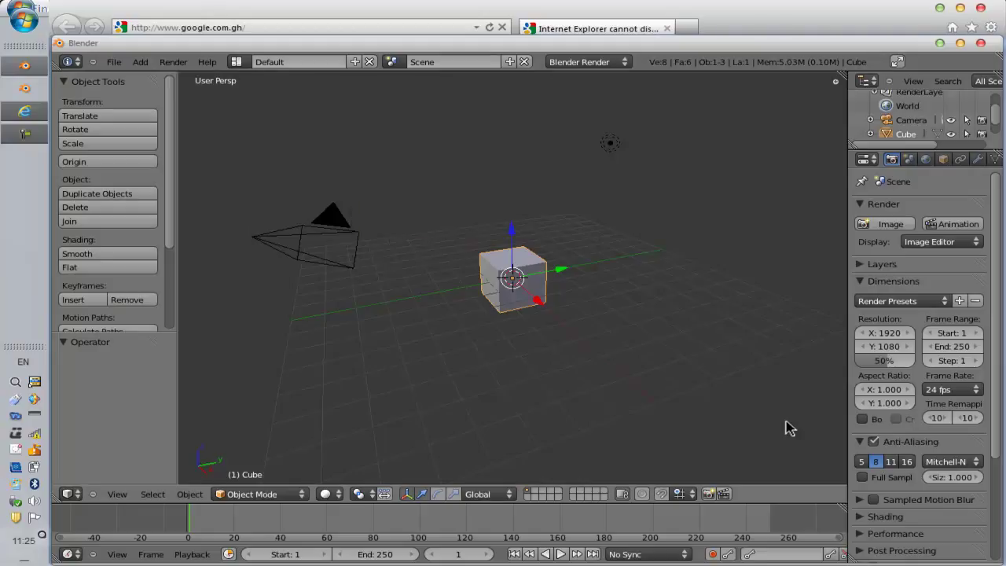
{"action": "scroll", "coordinate": [789, 427], "scroll_direction": "up", "scroll_amount": 5}
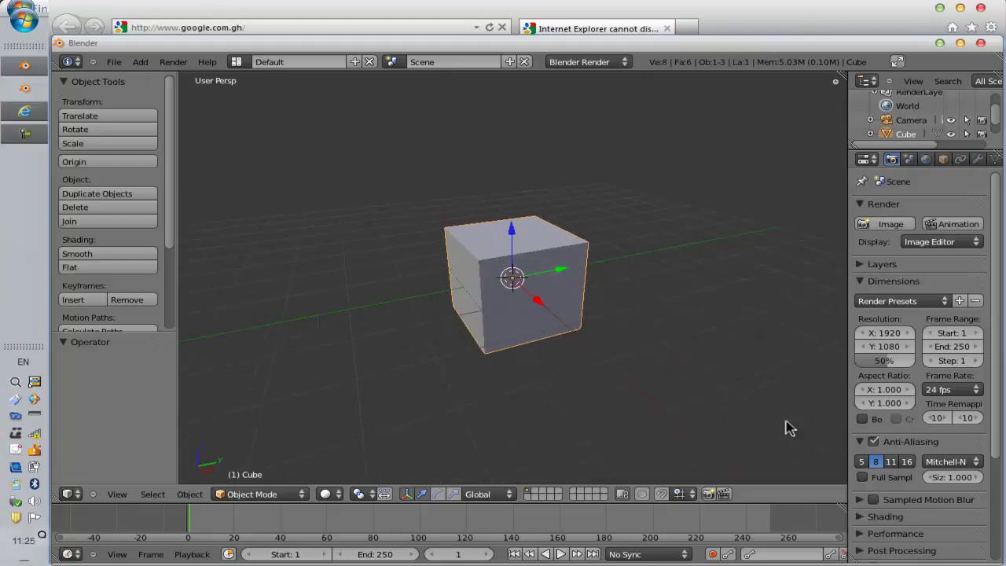
{"action": "scroll", "coordinate": [789, 428], "scroll_direction": "down", "scroll_amount": 1}
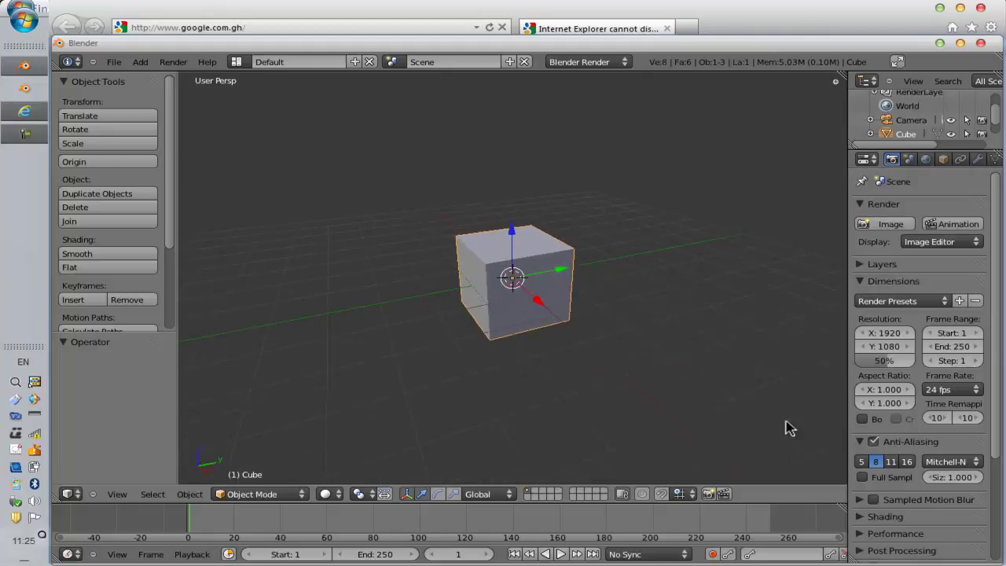
- Widen the Properties area and scroll the render settings down to Output
{"action": "left_click_drag", "start_coordinate": [849, 422], "coordinate": [759, 421]}
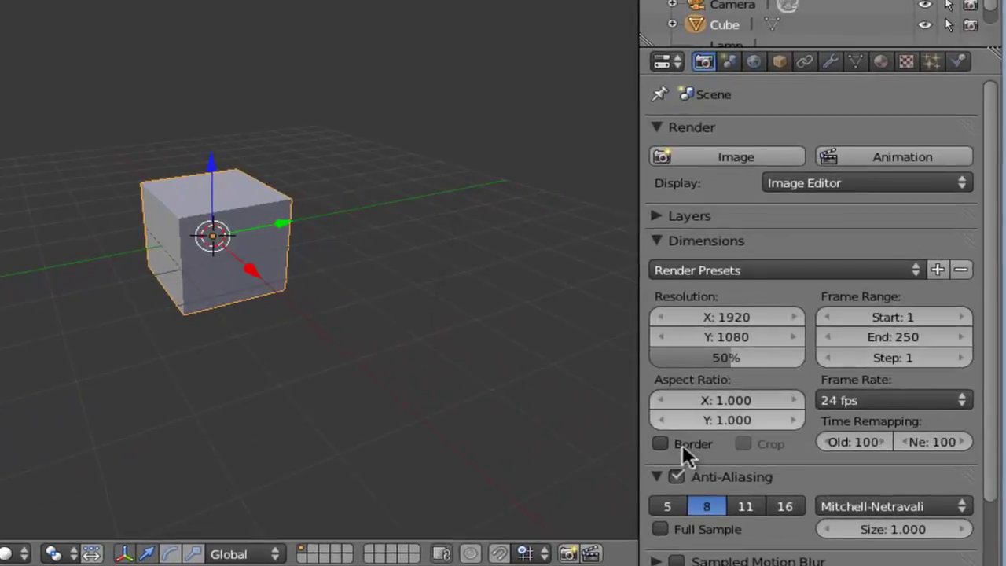
{"action": "scroll", "coordinate": [682, 449], "scroll_direction": "down", "scroll_amount": 6}
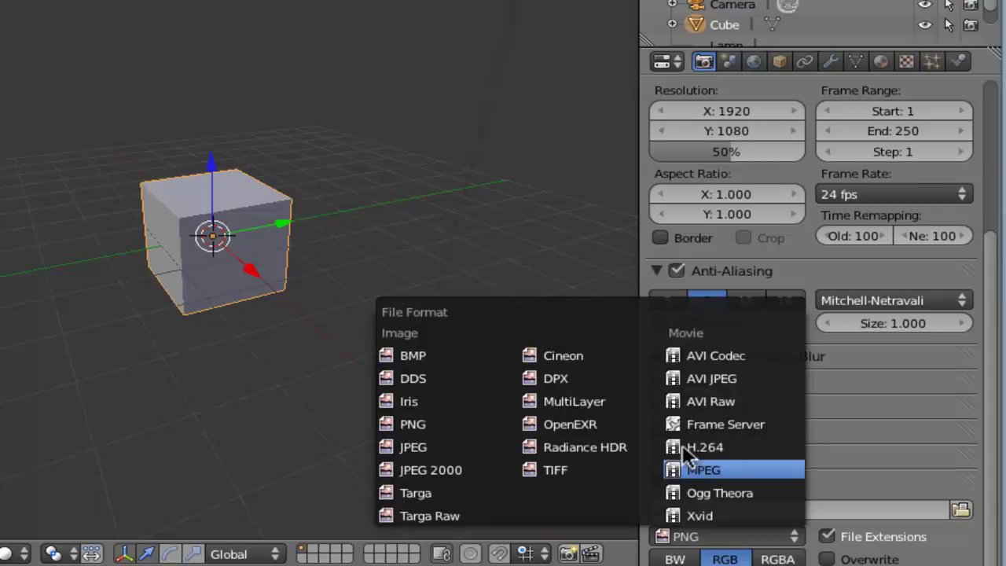
- Set output to H.264 and apply the DVD encoding preset, keeping MPEG-2 format
{"action": "left_click", "coordinate": [682, 446]}
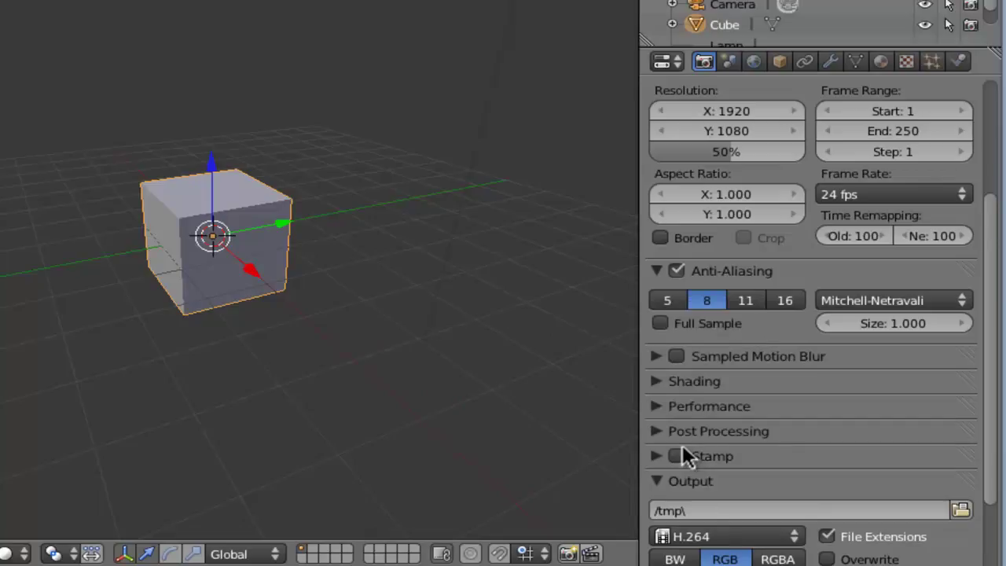
{"action": "scroll", "coordinate": [682, 445], "scroll_direction": "down", "scroll_amount": 6}
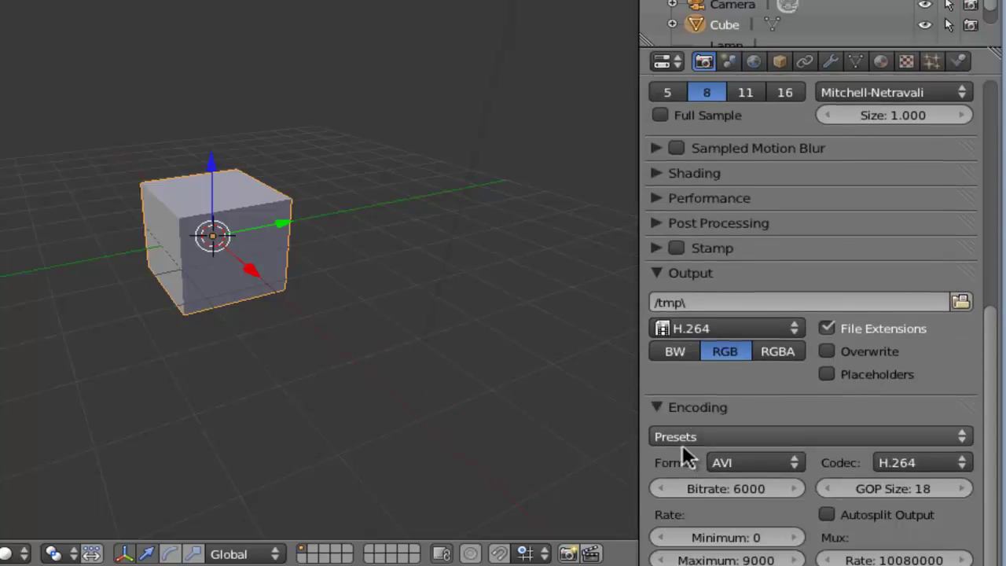
{"action": "left_click", "coordinate": [682, 445]}
{"action": "key", "text": "Escape"}
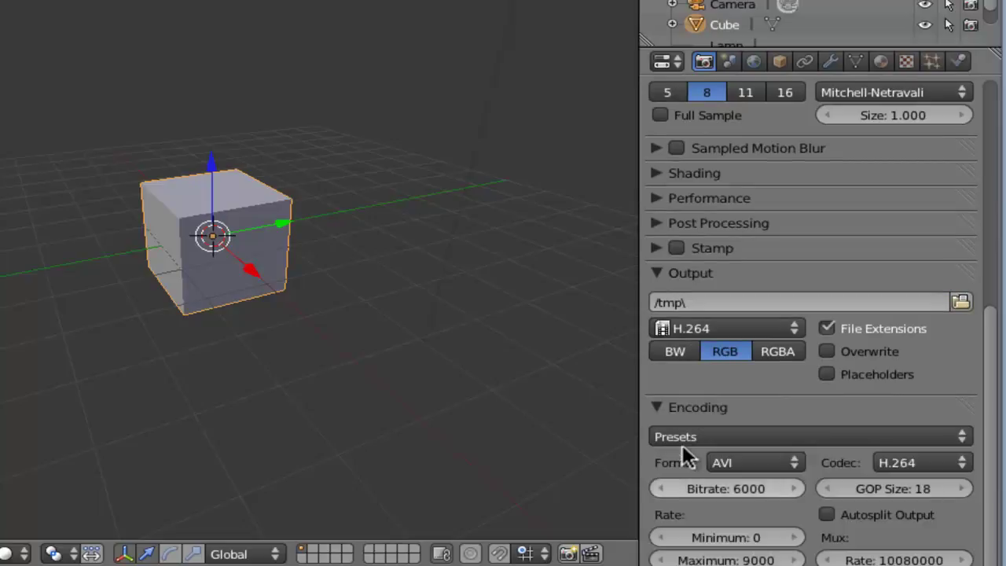
{"action": "left_click", "coordinate": [682, 445]}
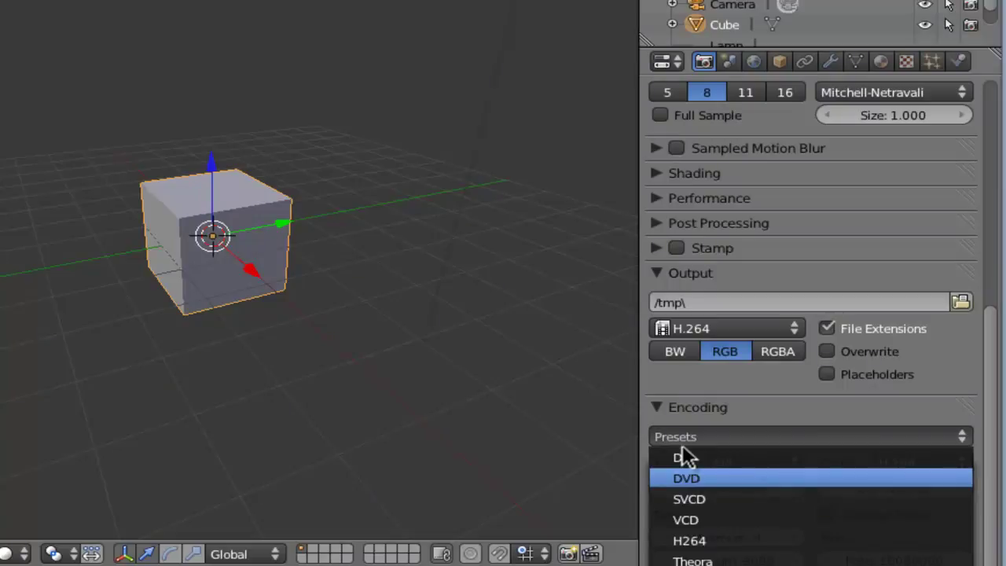
{"action": "key", "text": "Return"}
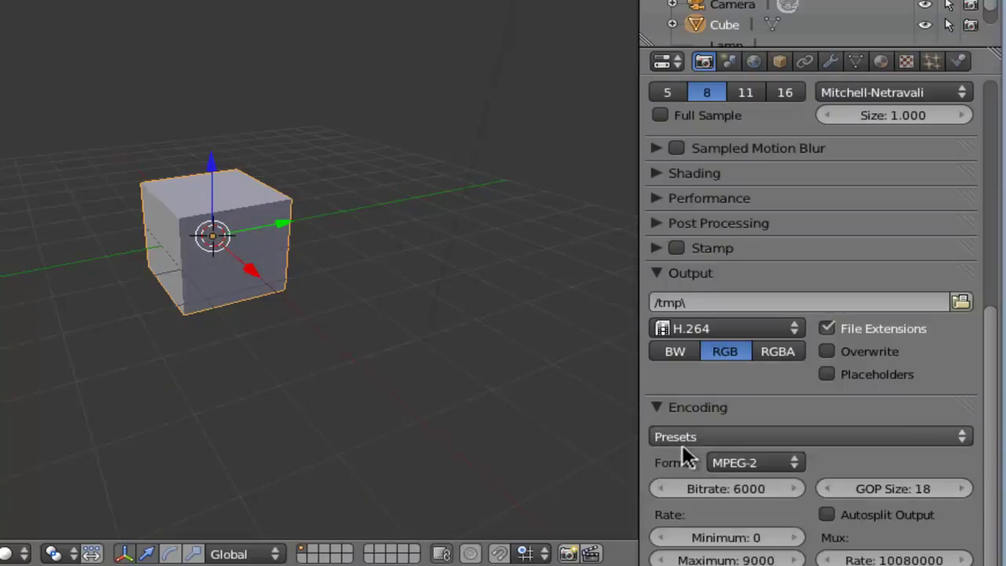
{"action": "left_click", "coordinate": [755, 462]}
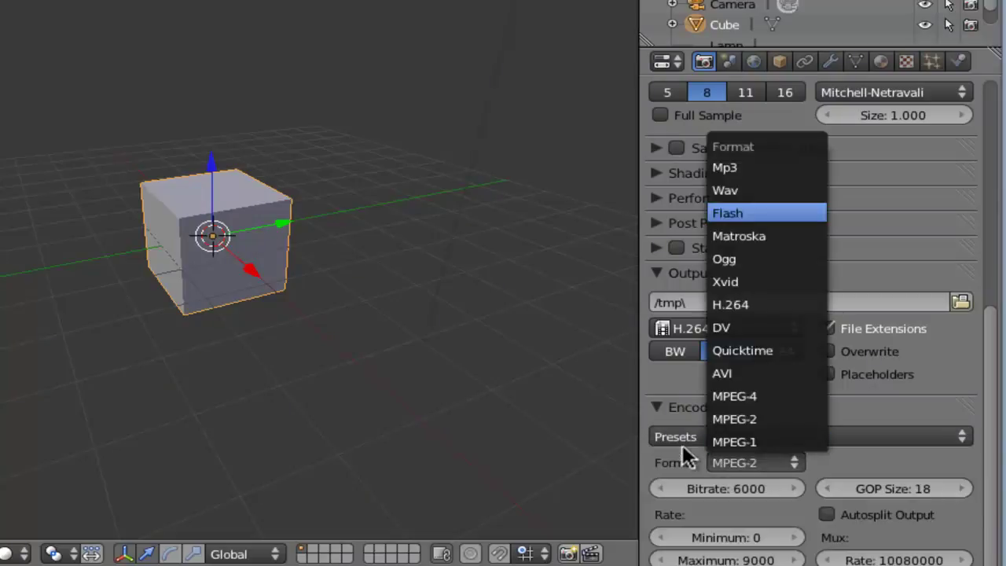
{"action": "key", "text": "Escape"}
- Collapse Encoding and apply the TV NTSC 4:3 render size preset
{"action": "key", "text": "a"}
{"action": "scroll", "coordinate": [682, 444], "scroll_direction": "up", "scroll_amount": 6}
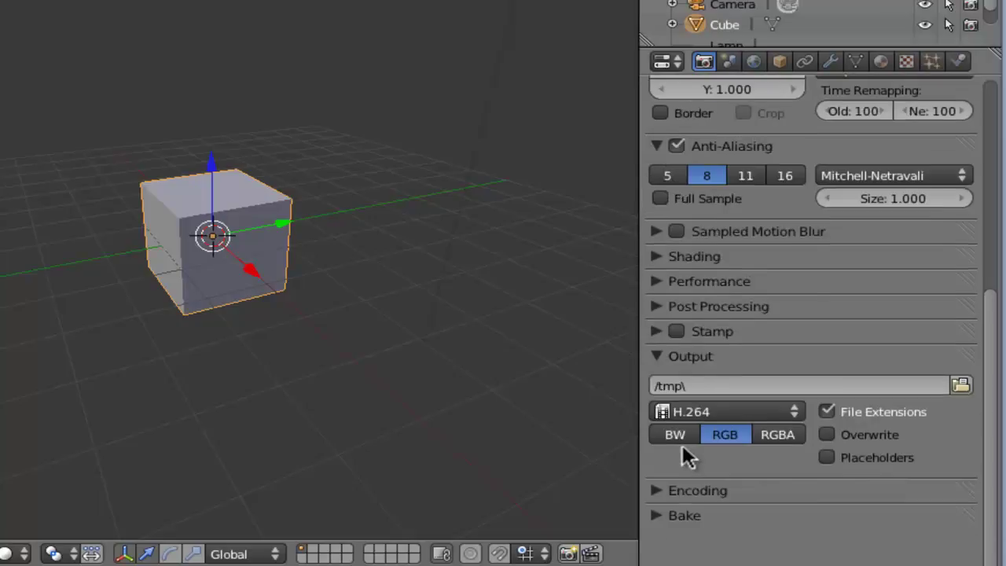
{"action": "scroll", "coordinate": [683, 445], "scroll_direction": "up", "scroll_amount": 4}
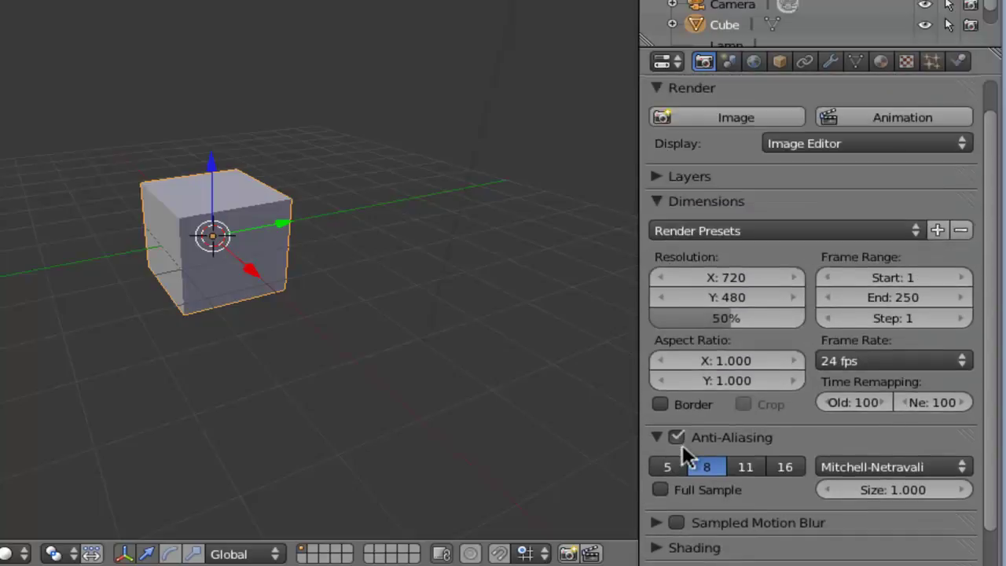
{"action": "left_click", "coordinate": [708, 231]}
{"action": "scroll", "coordinate": [683, 445], "scroll_direction": "down", "scroll_amount": 9}
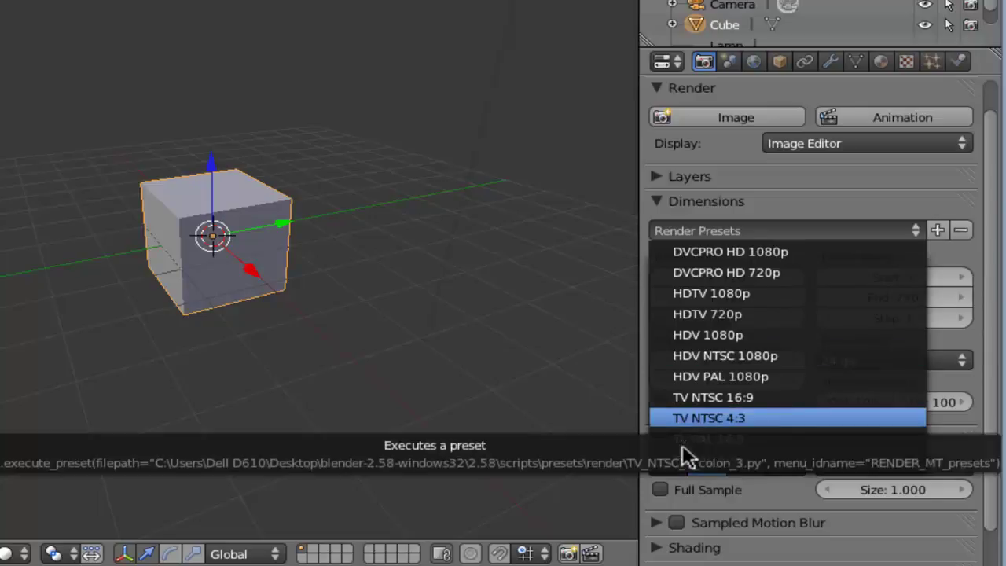
{"action": "key", "text": "Return"}
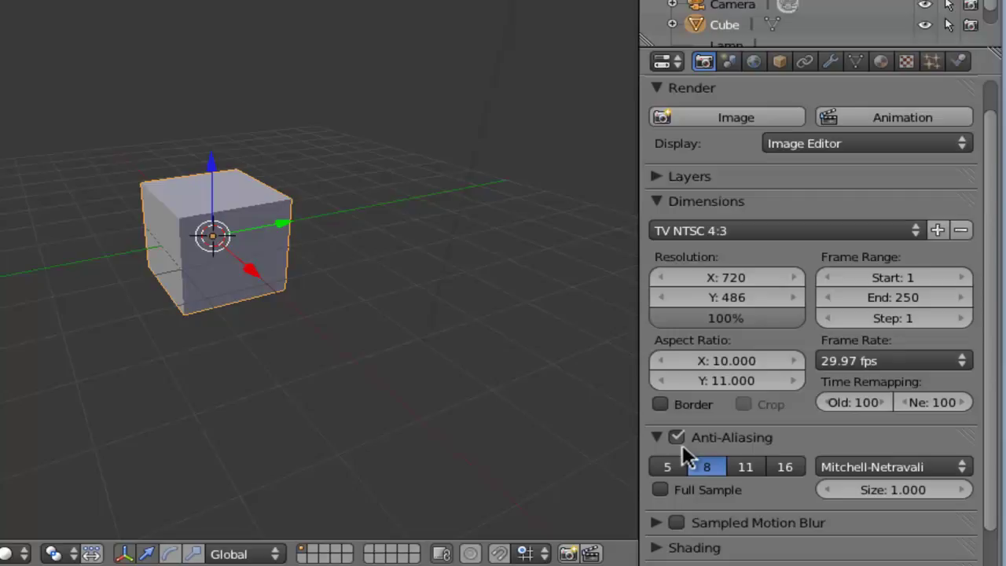
- Collapse Dimensions, expand Output and Render Layers, and review the anti-aliasing and passes
{"action": "left_click", "coordinate": [706, 201]}
{"action": "left_click", "coordinate": [691, 528]}
{"action": "left_click", "coordinate": [690, 176]}
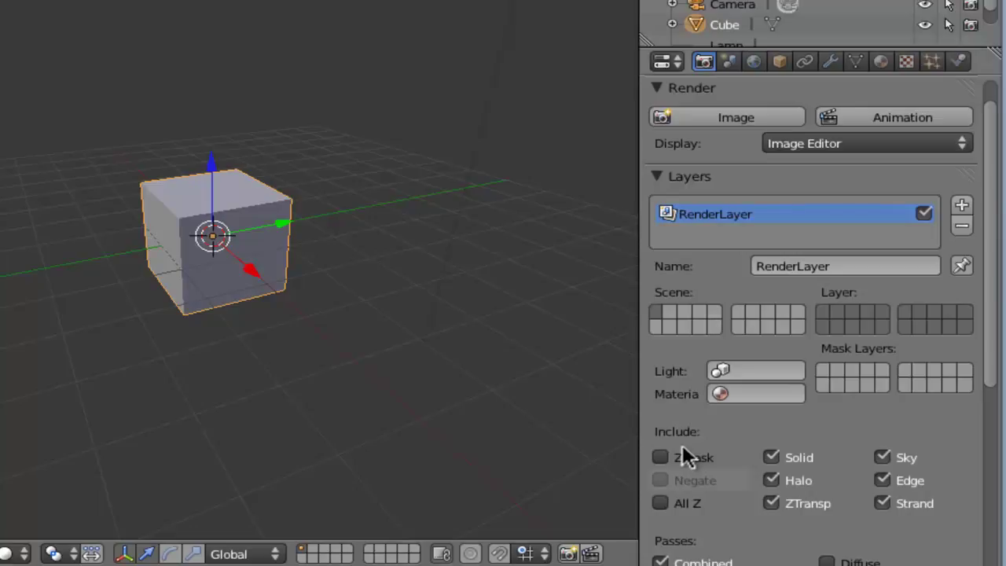
{"action": "scroll", "coordinate": [682, 444], "scroll_direction": "down", "scroll_amount": 5}
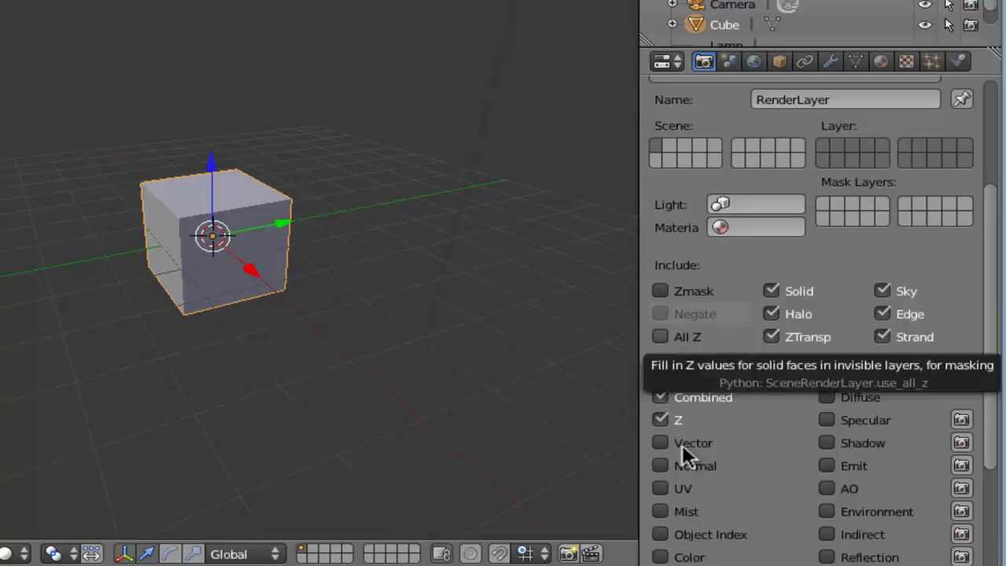
{"action": "scroll", "coordinate": [682, 445], "scroll_direction": "down", "scroll_amount": 5}
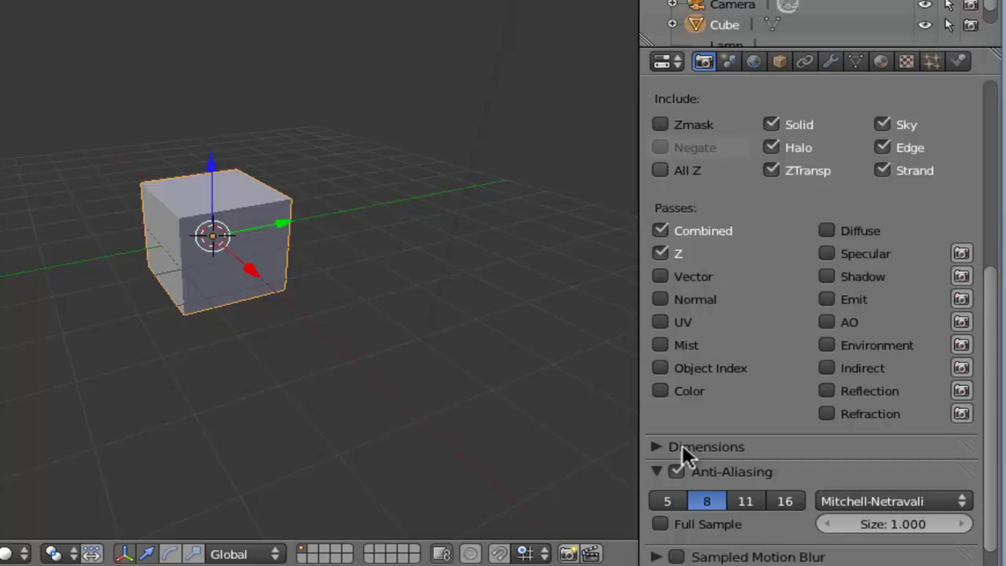
{"action": "scroll", "coordinate": [683, 450], "scroll_direction": "up", "scroll_amount": 6}
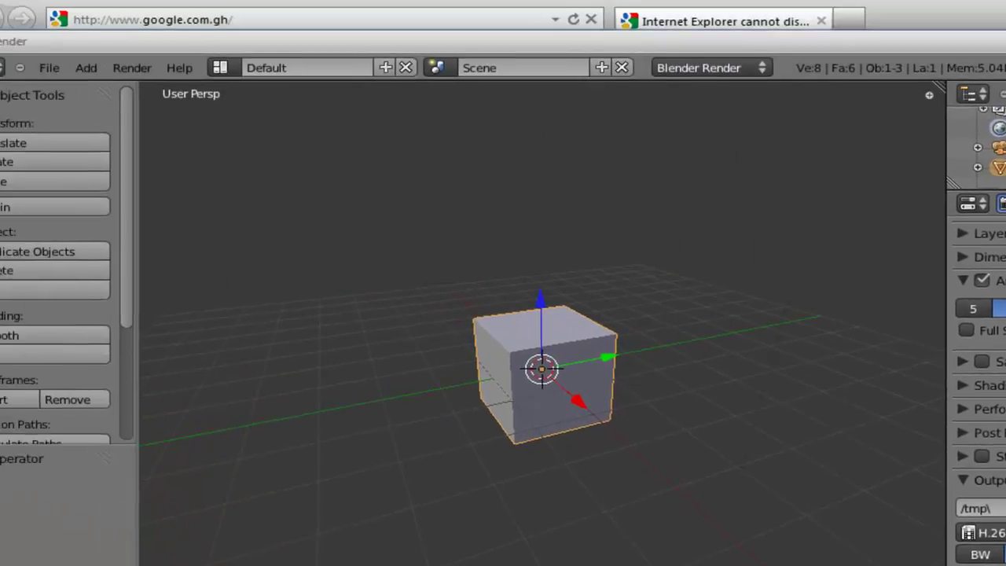
- Switch the screen layout to Compositing, then back to Default
{"action": "left_click", "coordinate": [234, 70]}
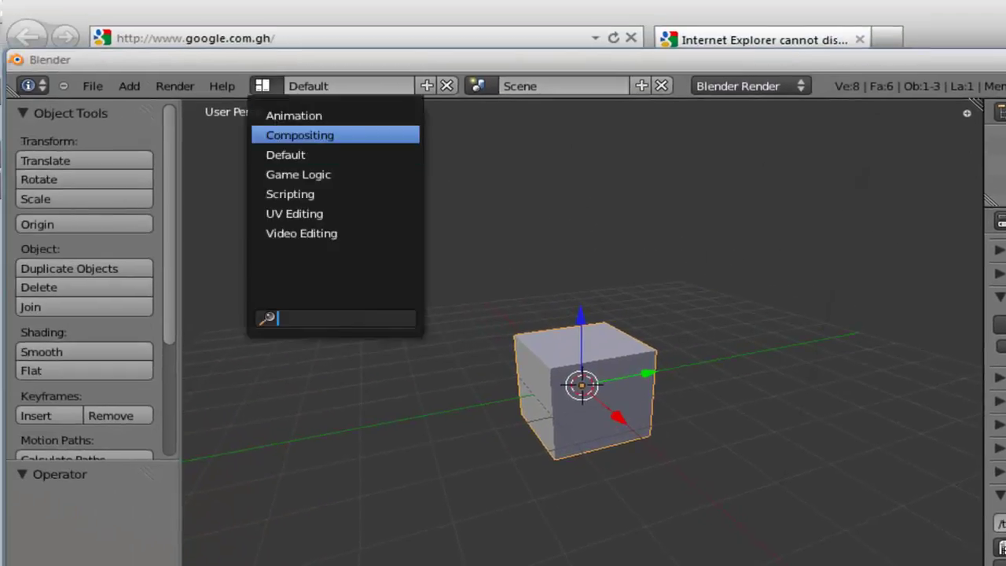
{"action": "key", "text": "Return"}
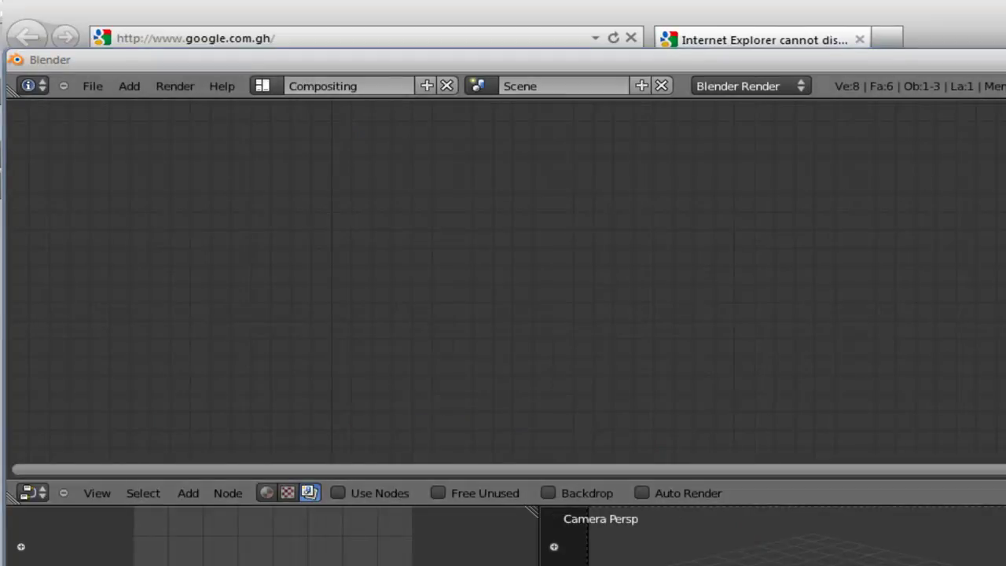
{"action": "left_click", "coordinate": [262, 86]}
{"action": "key", "text": "Down"}
{"action": "key", "text": "Return"}
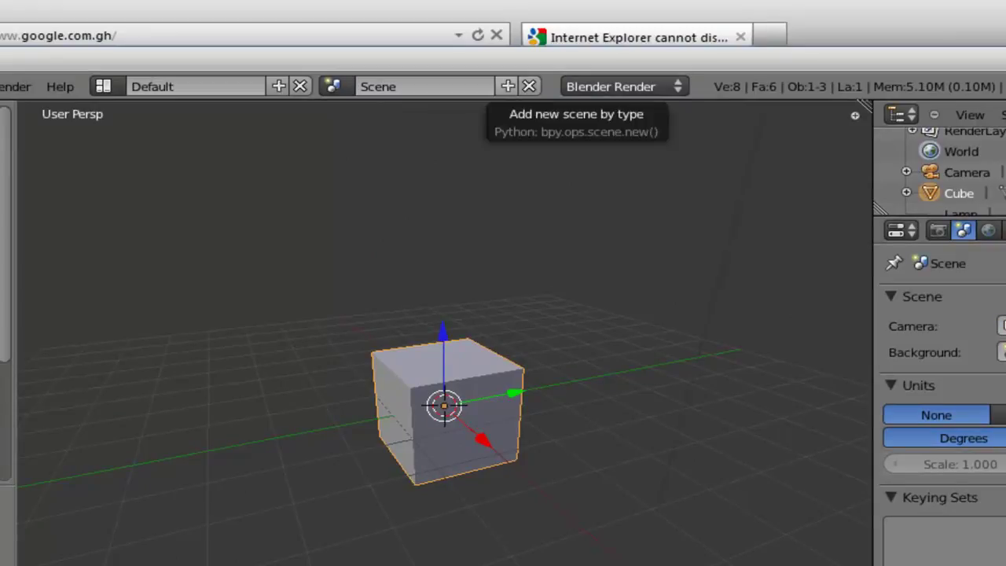
- Dismiss the new-scene options without adding one and show the World settings
{"action": "left_click", "coordinate": [508, 86]}
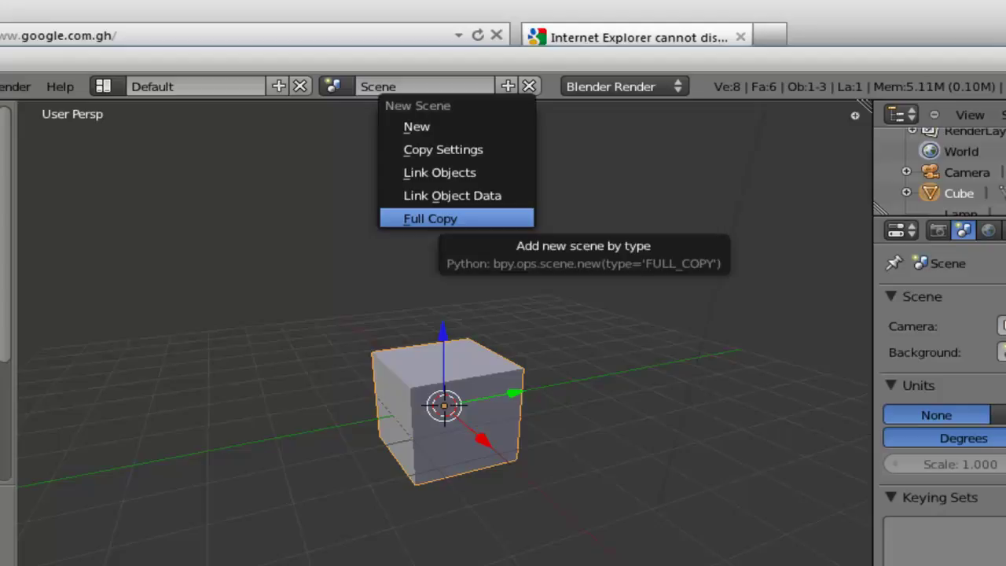
{"action": "key", "text": "Escape"}
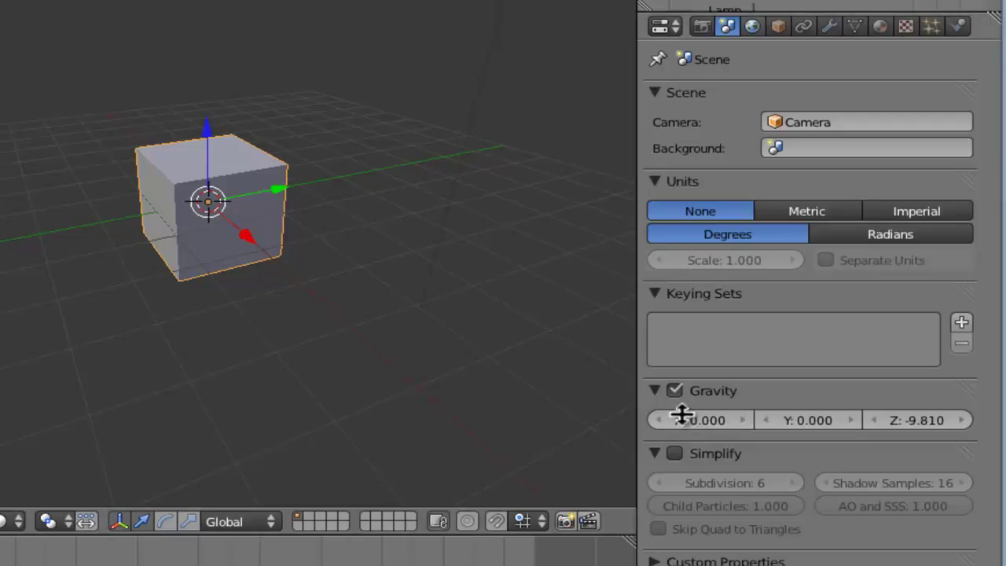
{"action": "key", "text": "ctrl+Tab"}
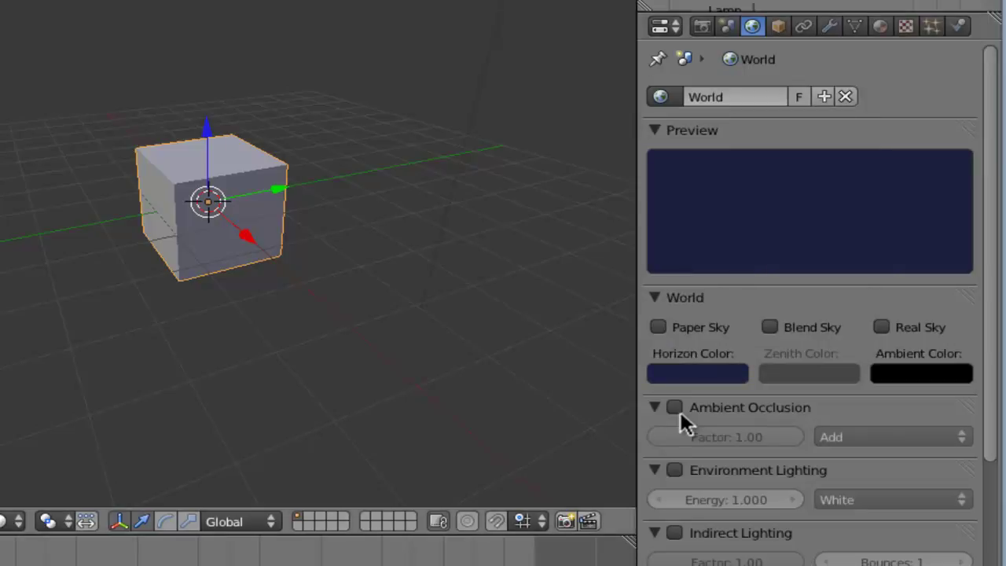
- Show the viewport sidebar and expand its Display options
{"action": "key", "text": "n"}
{"action": "scroll", "coordinate": [521, 315], "scroll_direction": "down", "scroll_amount": 4}
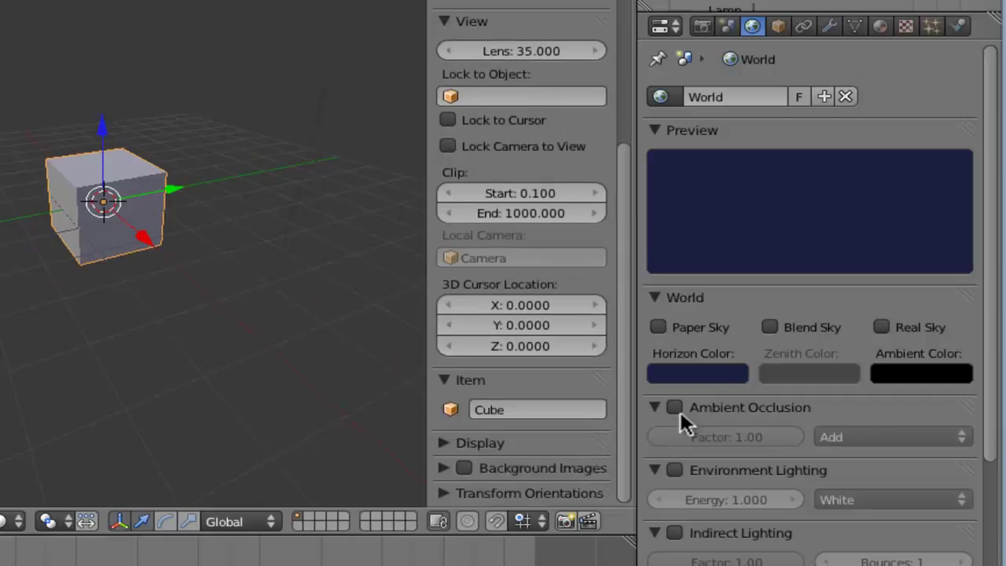
{"action": "left_click", "coordinate": [480, 442]}
{"action": "left_click", "coordinate": [448, 472]}
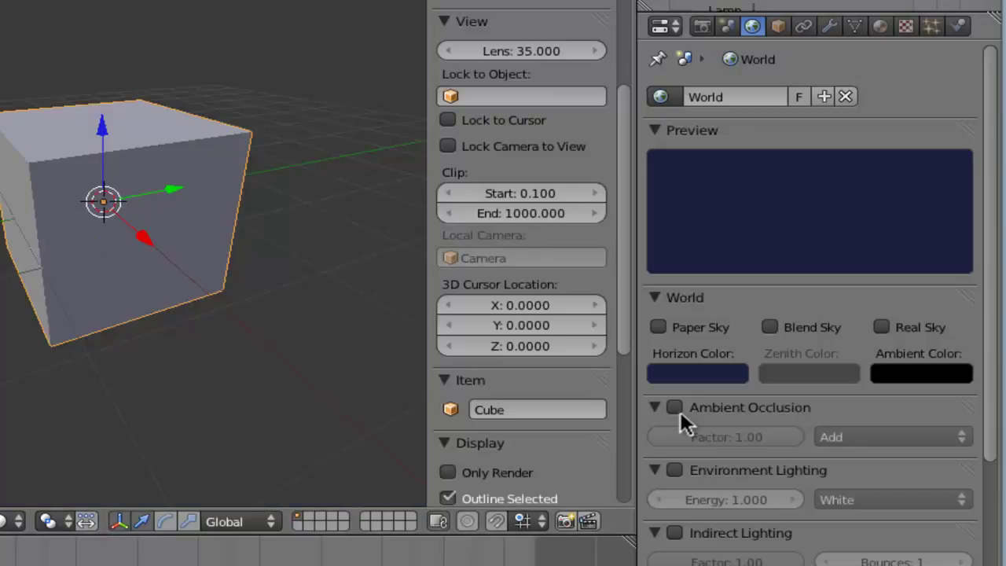
{"action": "scroll", "coordinate": [681, 415], "scroll_direction": "down", "scroll_amount": 5}
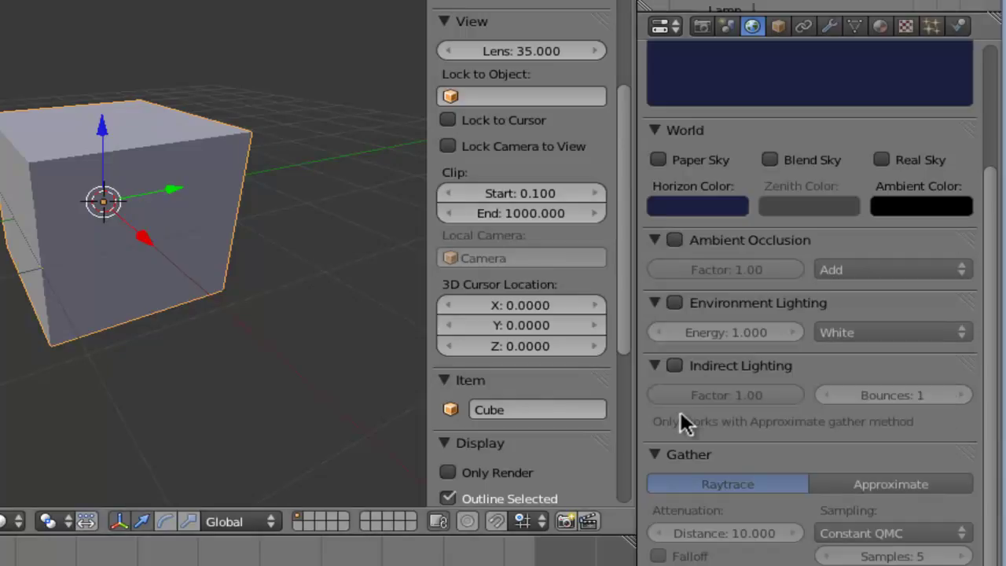
- Add a plane, lower it along Z beneath the cube and scale it by 10
{"action": "key", "text": "shift+a"}
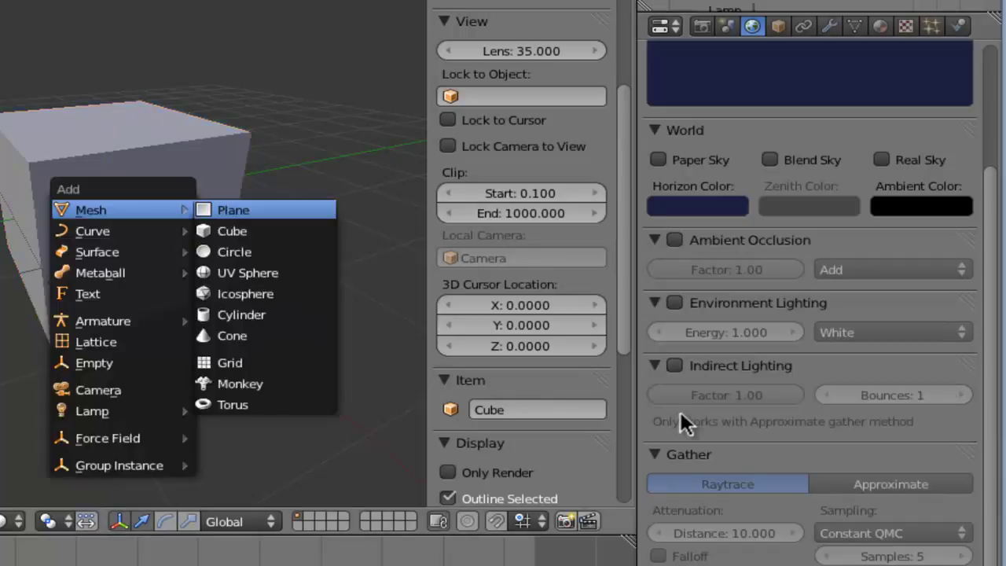
{"action": "key", "text": "Return"}
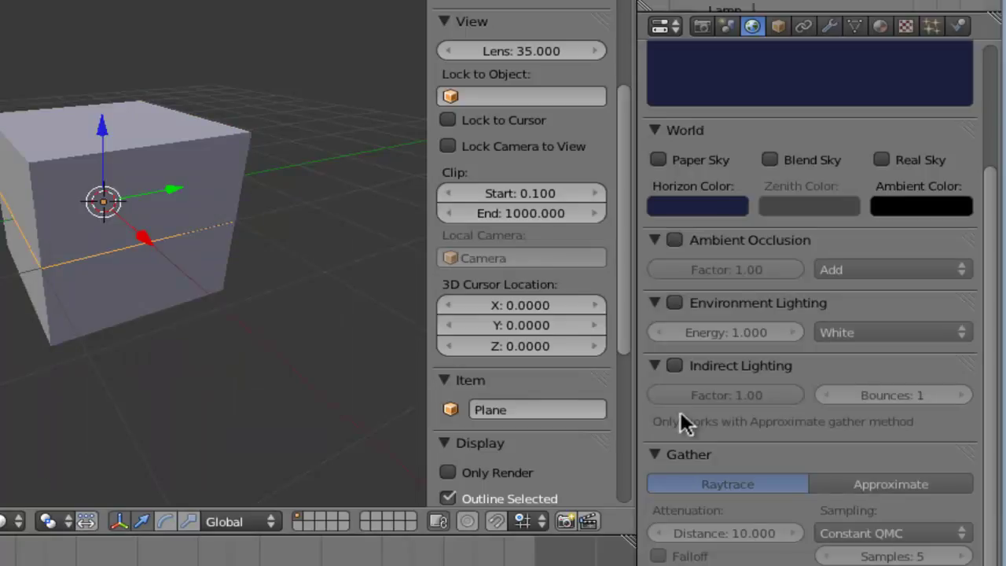
{"action": "key", "text": "g"}
{"action": "key", "text": "z"}
{"action": "key", "text": "Return"}
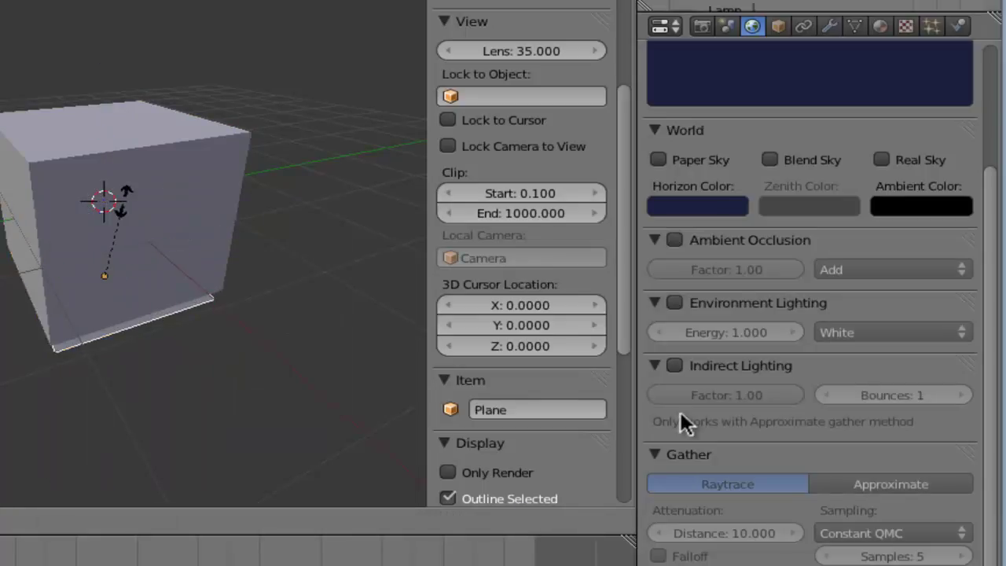
{"action": "type", "text": "s10"}
{"action": "key", "text": "Return"}
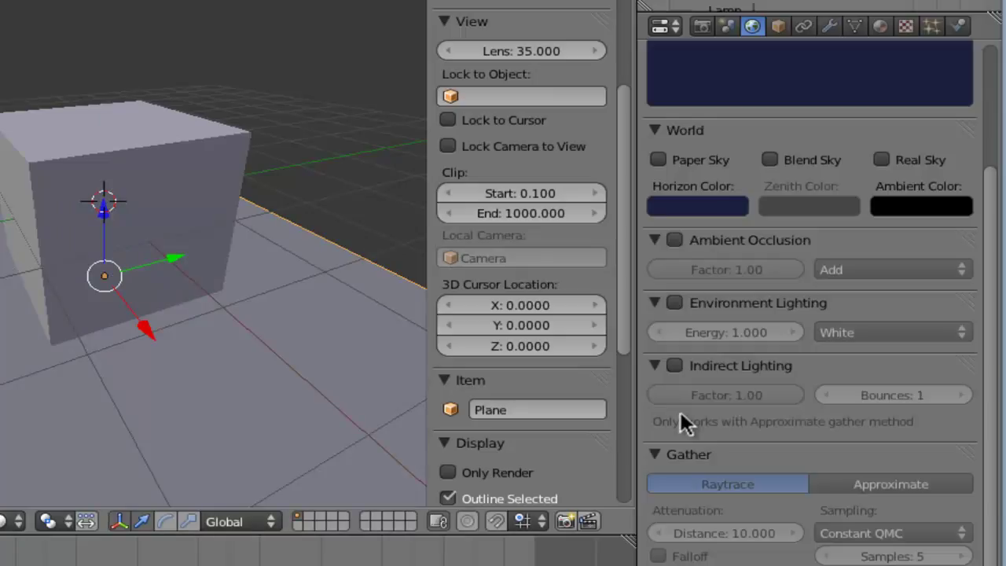
- Readjust the plane's height along the Z axis
{"action": "key", "text": "g"}
{"action": "key", "text": "z"}
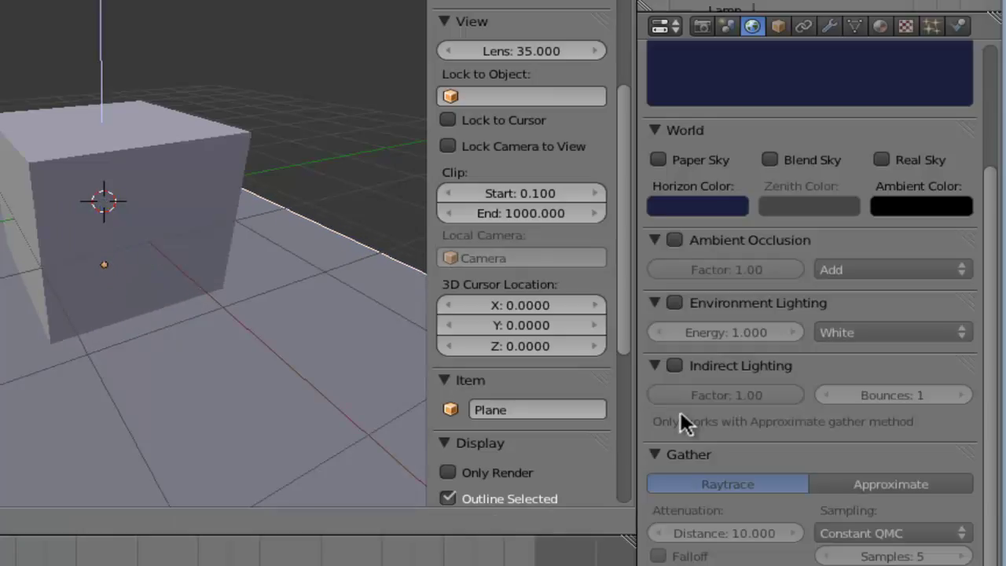
{"action": "key", "text": "Return"}
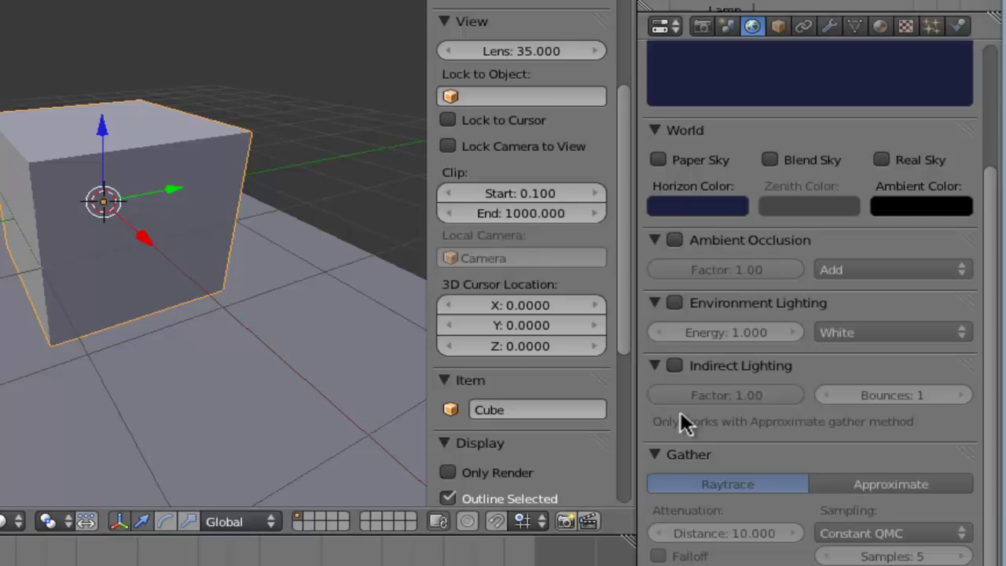
- Give the cube's material Emit 3.00 and a deep blue diffuse colour
{"action": "left_click", "coordinate": [880, 25]}
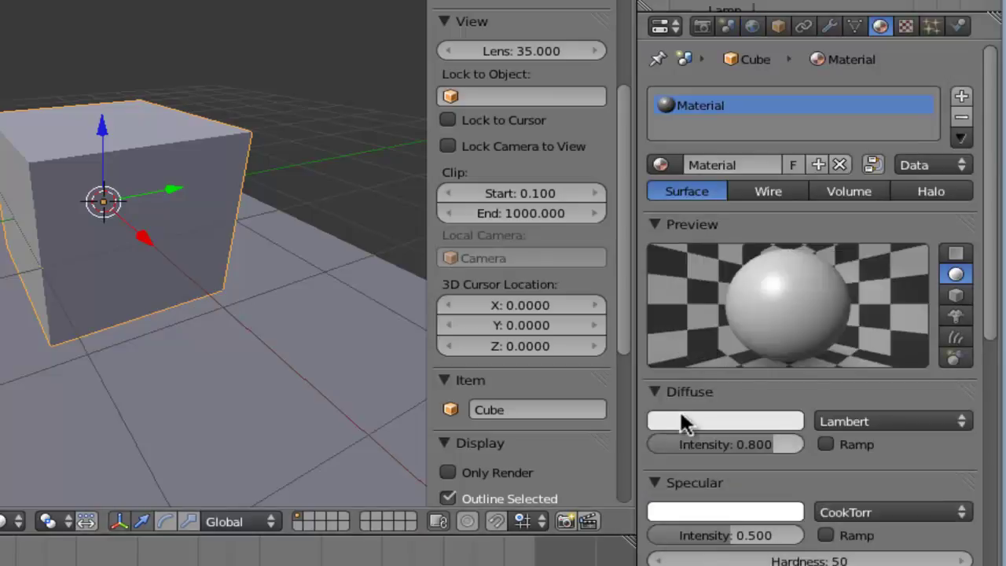
{"action": "scroll", "coordinate": [682, 423], "scroll_direction": "down", "scroll_amount": 3}
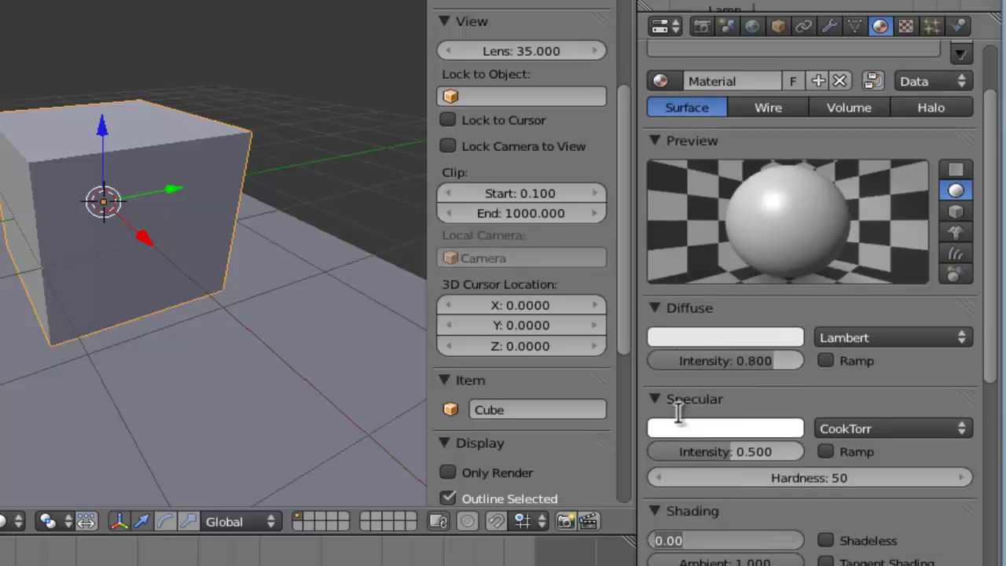
{"action": "type", "text": "3"}
{"action": "key", "text": "Return"}
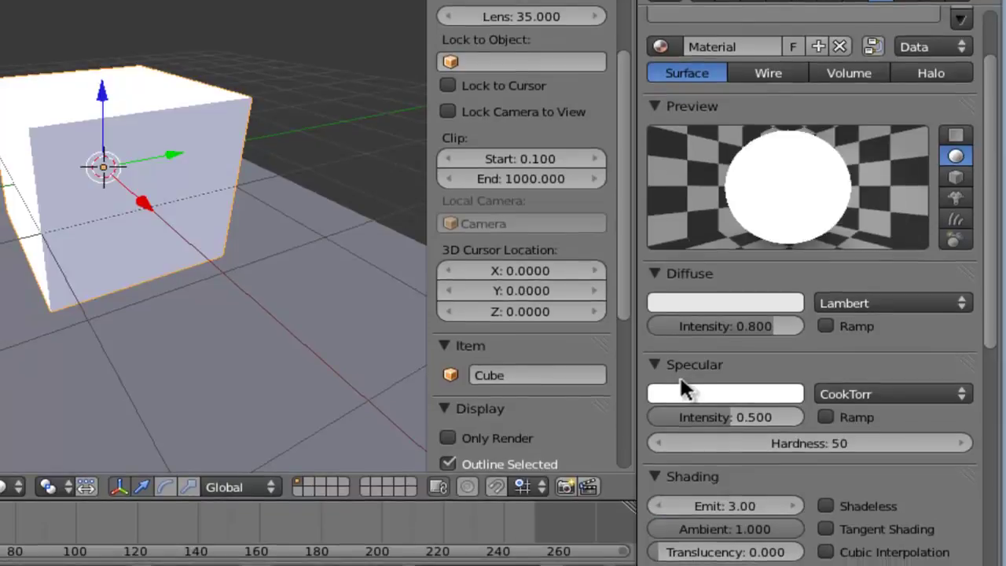
{"action": "left_click", "coordinate": [725, 302]}
{"action": "left_click_drag", "start_coordinate": [683, 97], "coordinate": [755, 60]}
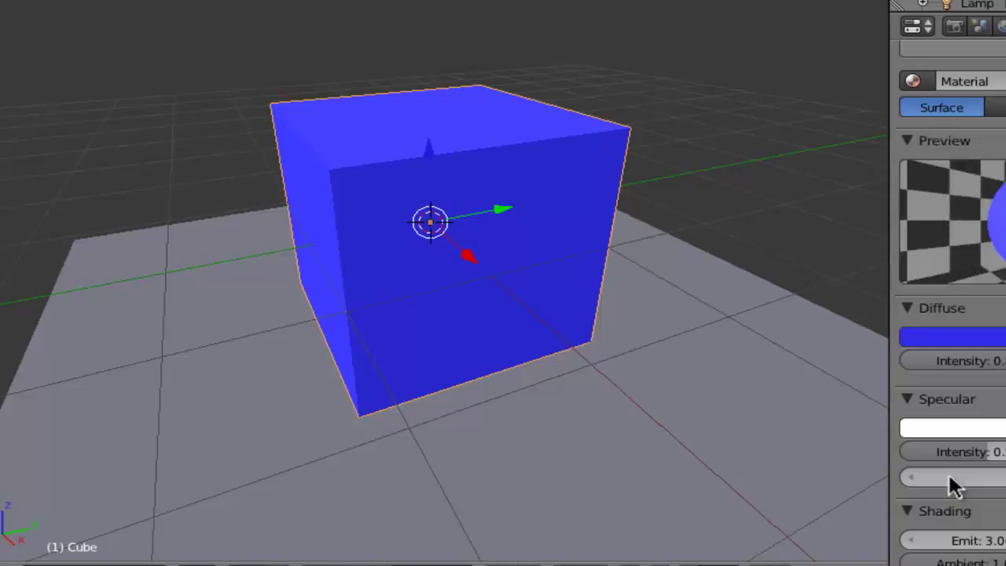
- Orbit and zoom out to see the floor, then delete the lamp
{"action": "key", "text": "KP_4"}
{"action": "key", "text": "KP_4"}
{"action": "key", "text": "KP_4"}
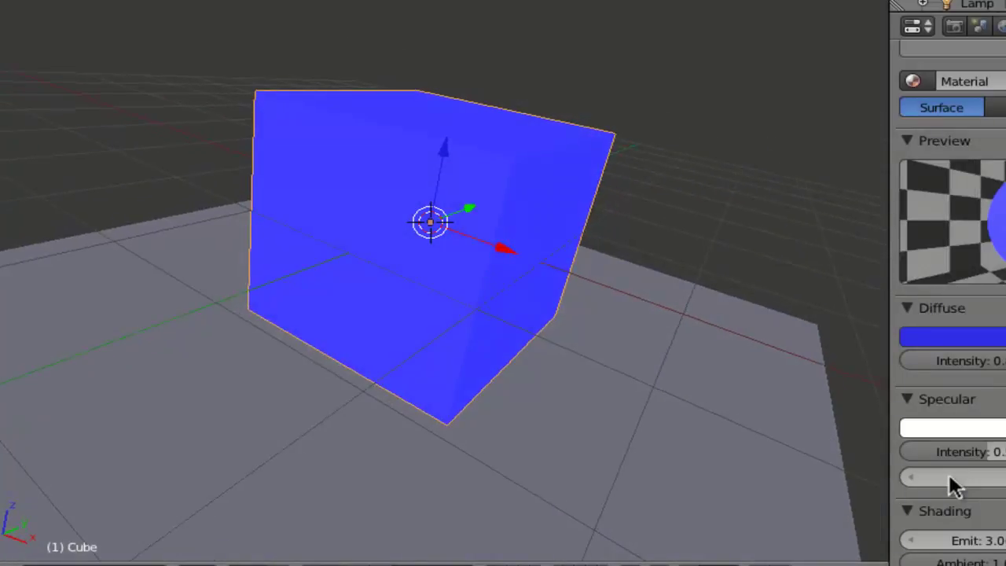
{"action": "key", "text": "KP_Subtract"}
{"action": "key", "text": "KP_Subtract"}
{"action": "key", "text": "KP_Subtract"}
{"action": "key", "text": "KP_Subtract"}
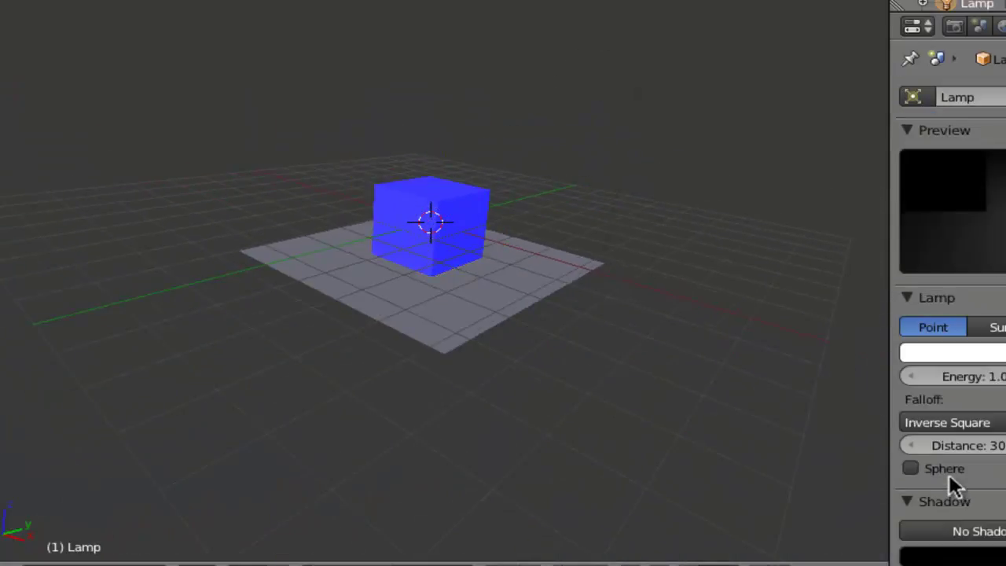
{"action": "key", "text": "x"}
{"action": "key", "text": "Return"}
- Look through the scene camera, frame the view, and render with F12
{"action": "key", "text": "KP_Add"}
{"action": "key", "text": "KP_Add"}
{"action": "key", "text": "KP_Add"}
{"action": "key", "text": "KP_Add"}
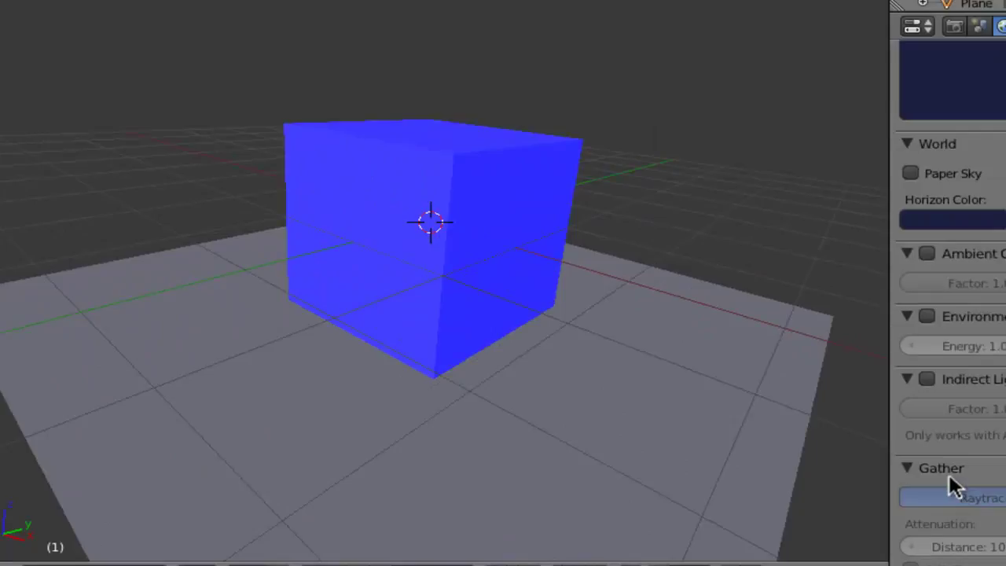
{"action": "key", "text": "KP_0"}
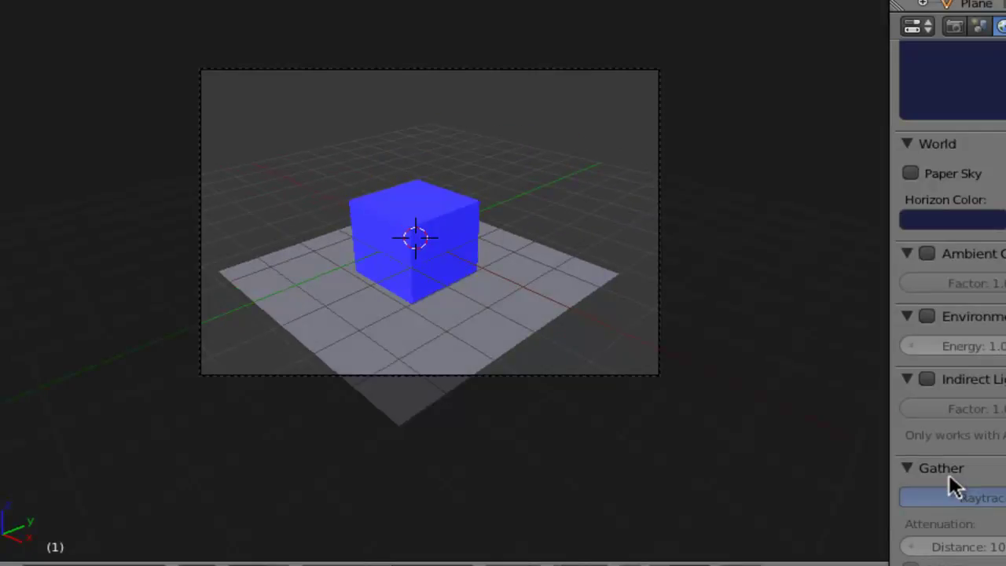
{"action": "key", "text": "KP_Add"}
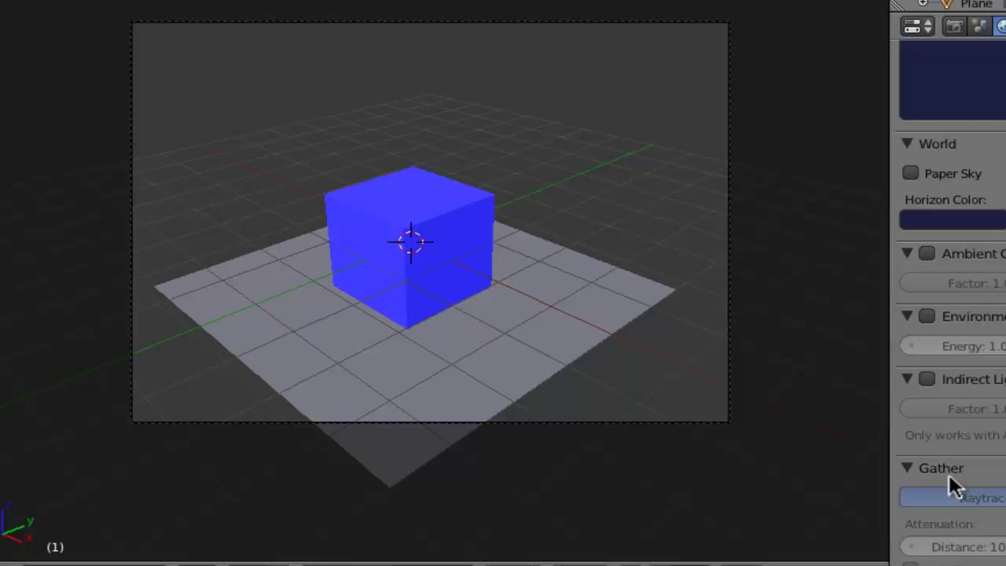
{"action": "scroll", "coordinate": [950, 477], "scroll_direction": "up", "scroll_amount": 4}
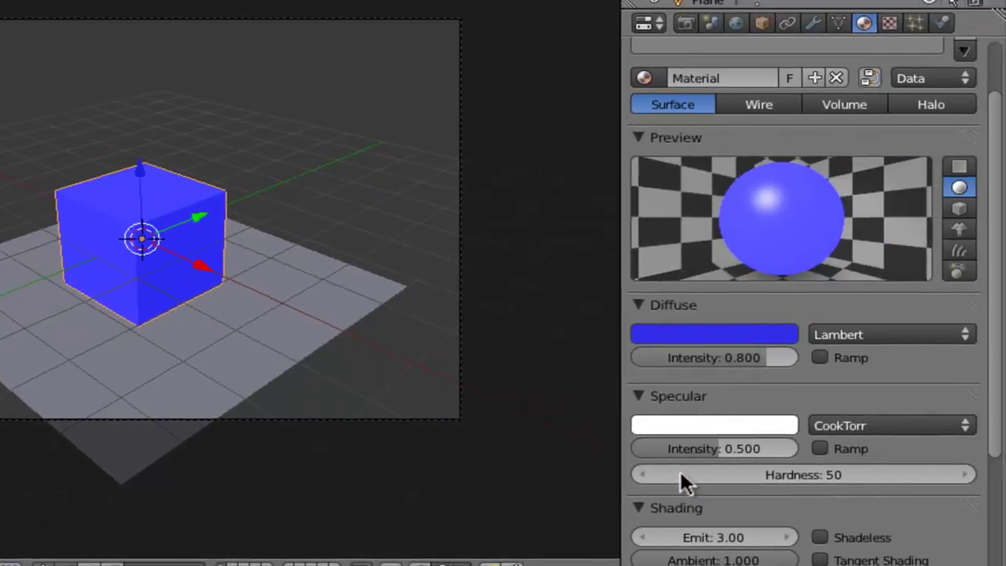
{"action": "scroll", "coordinate": [681, 471], "scroll_direction": "down", "scroll_amount": 2}
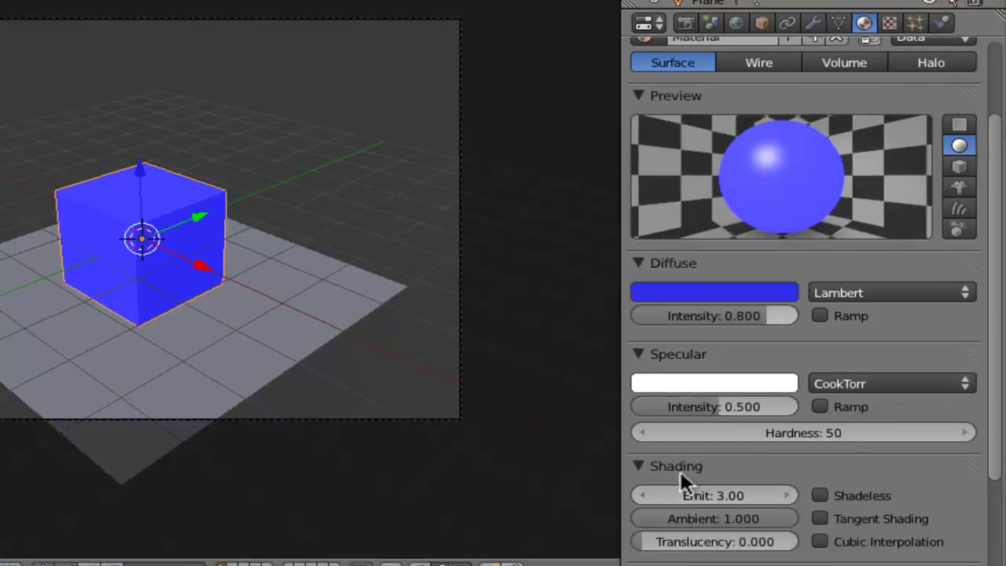
{"action": "scroll", "coordinate": [681, 472], "scroll_direction": "up", "scroll_amount": 2}
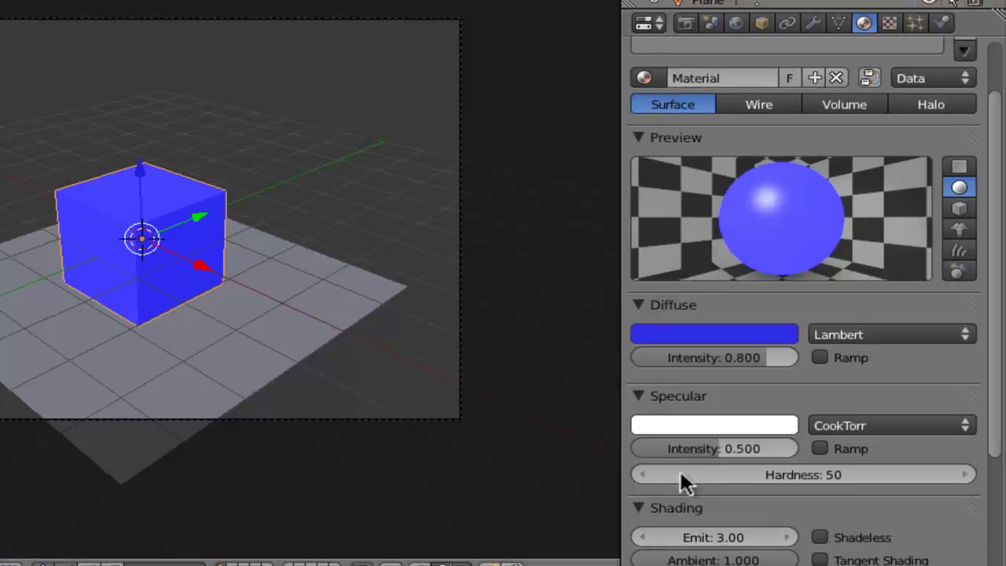
{"action": "key", "text": "F12"}
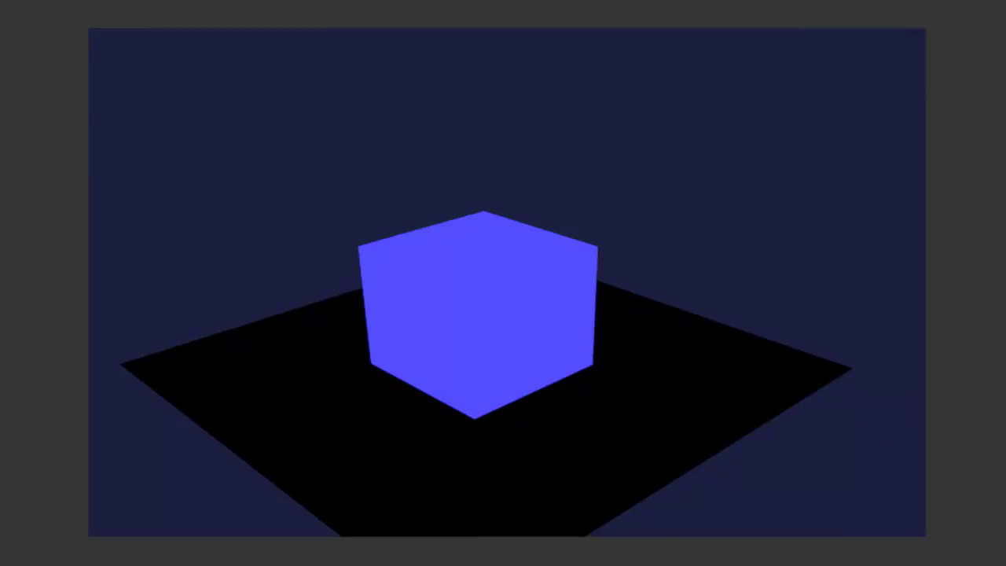
- Change the world horizon colour to a neutral dark grey and render the blue cube
{"action": "key", "text": "Escape"}
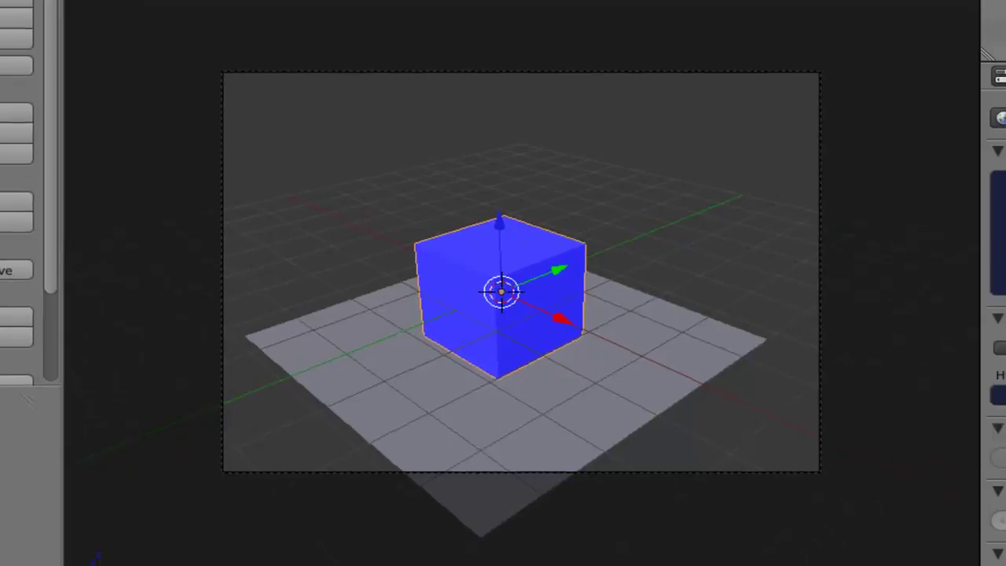
{"action": "left_click", "coordinate": [686, 350]}
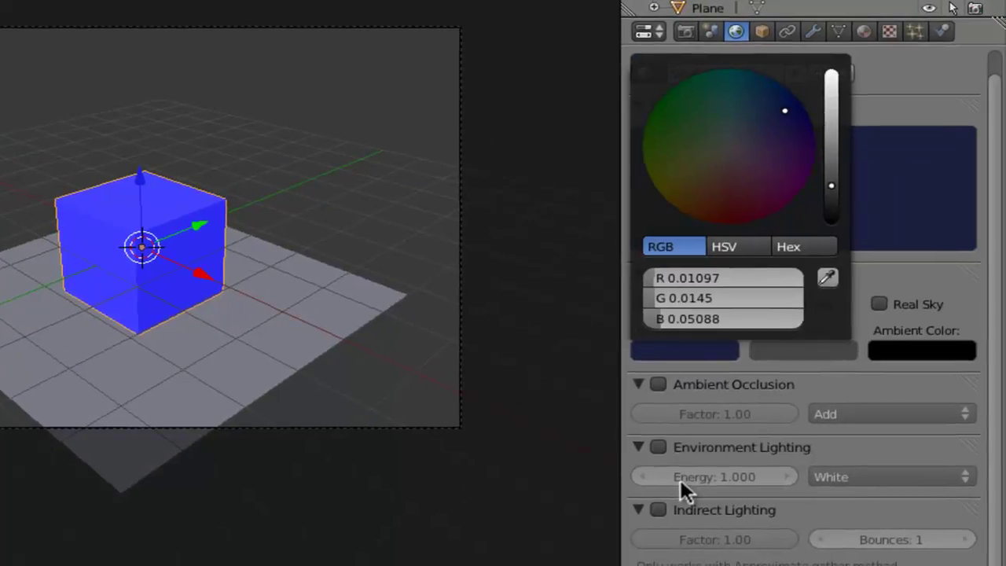
{"action": "left_click_drag", "start_coordinate": [784, 110], "coordinate": [730, 146]}
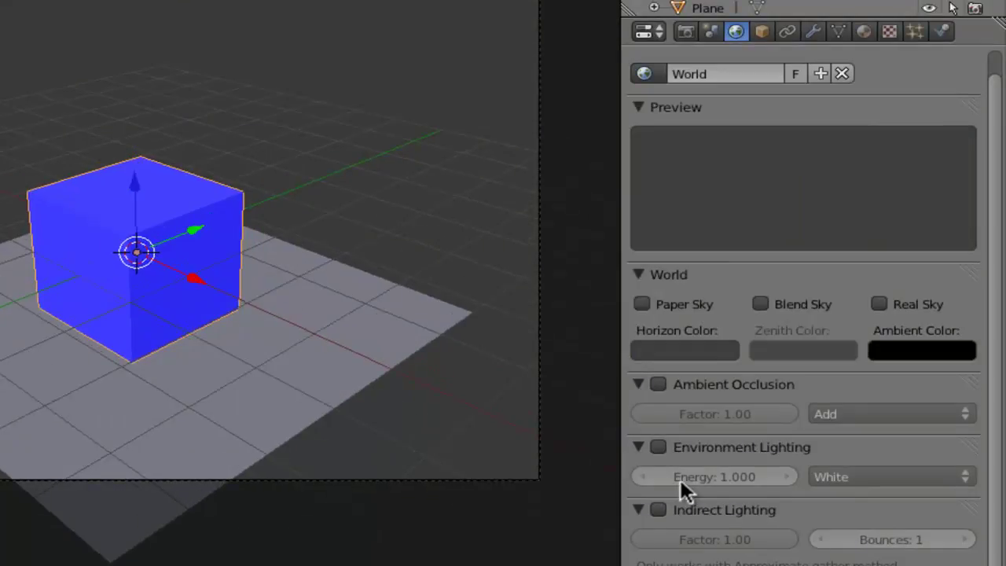
{"action": "key", "text": "F12"}
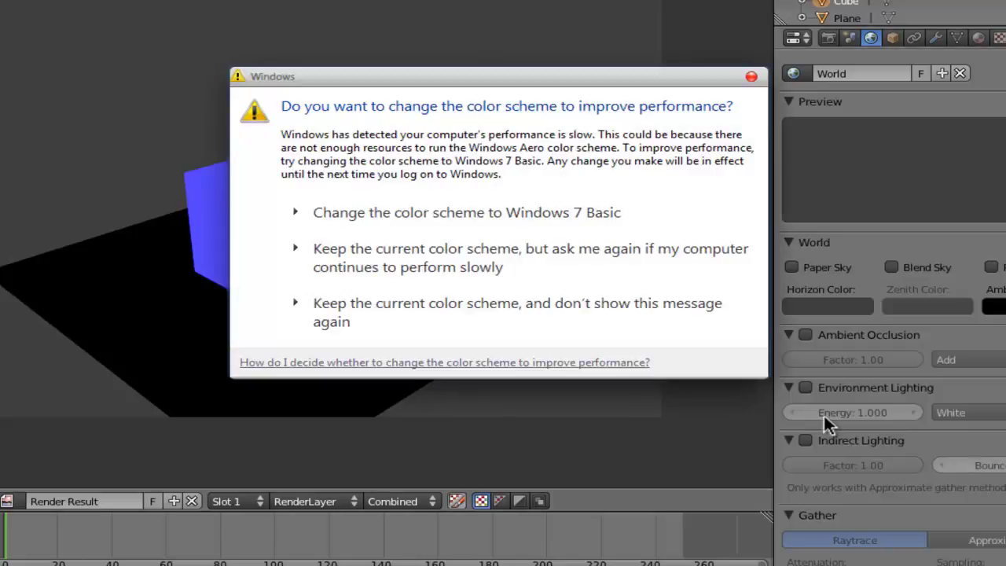
- Turn on world Indirect Lighting and select the empty render Slot 2
{"action": "key", "text": "Return"}
{"action": "left_click", "coordinate": [806, 440]}
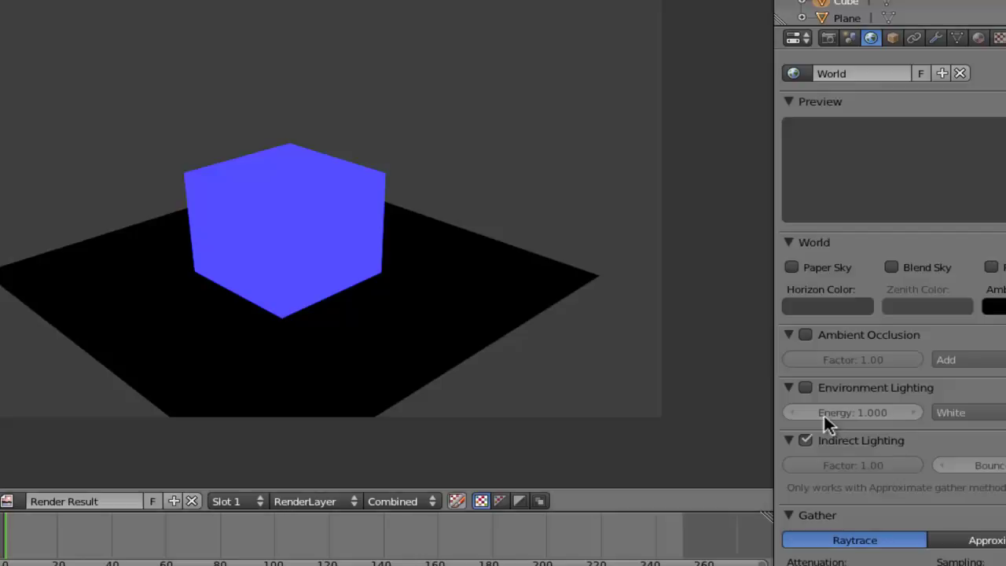
{"action": "left_click", "coordinate": [226, 501]}
{"action": "left_click", "coordinate": [235, 464]}
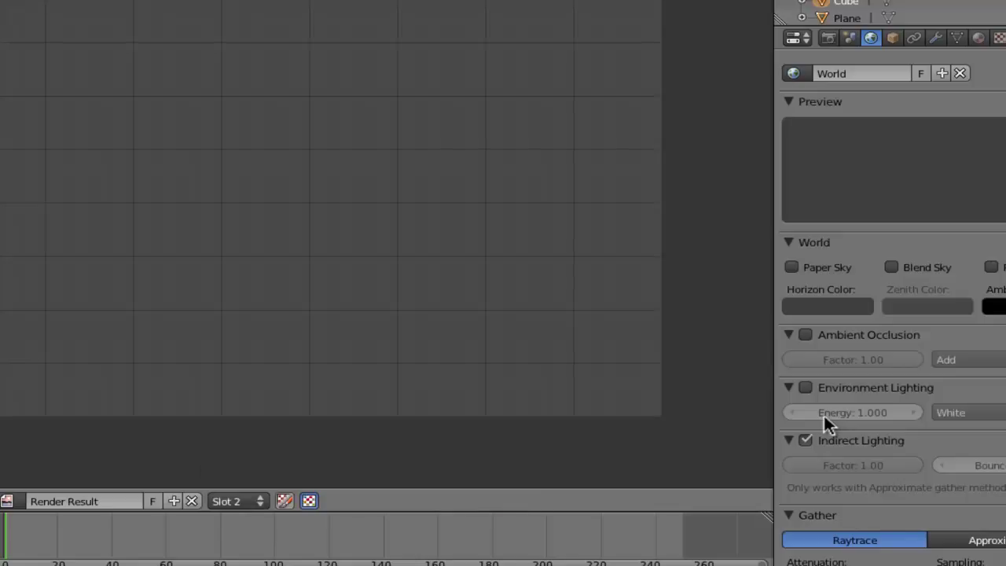
- Render the scene into Slot 2 to see the cube's blue light spill onto the plane
{"action": "key", "text": "F12"}
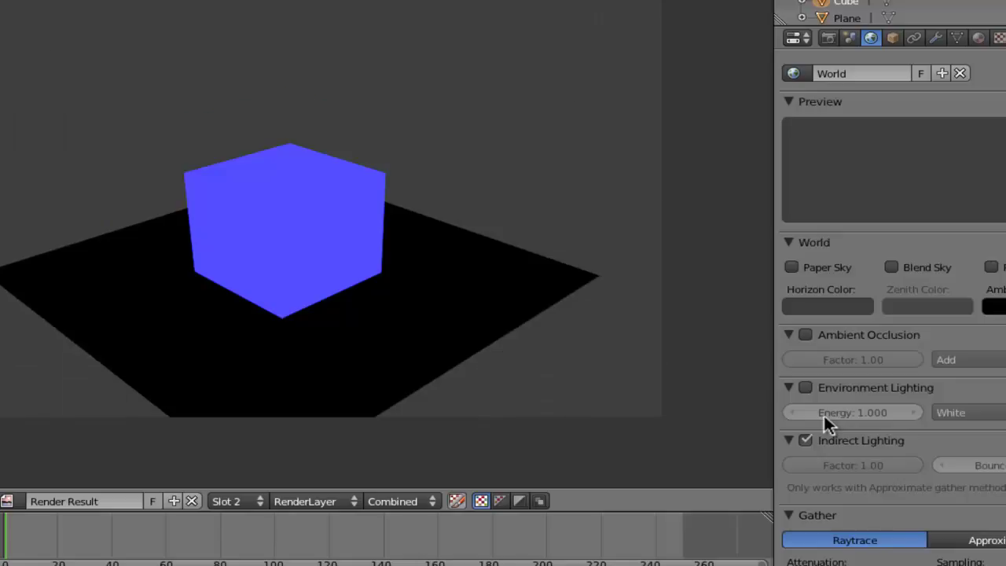
{"action": "scroll", "coordinate": [790, 439], "scroll_direction": "down", "scroll_amount": 2}
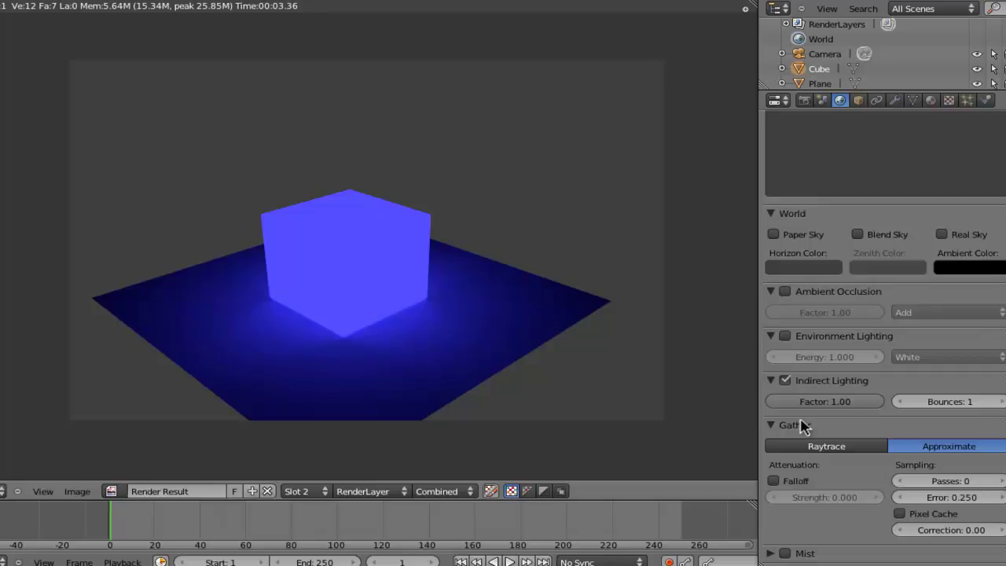
{"action": "key", "text": "Escape"}
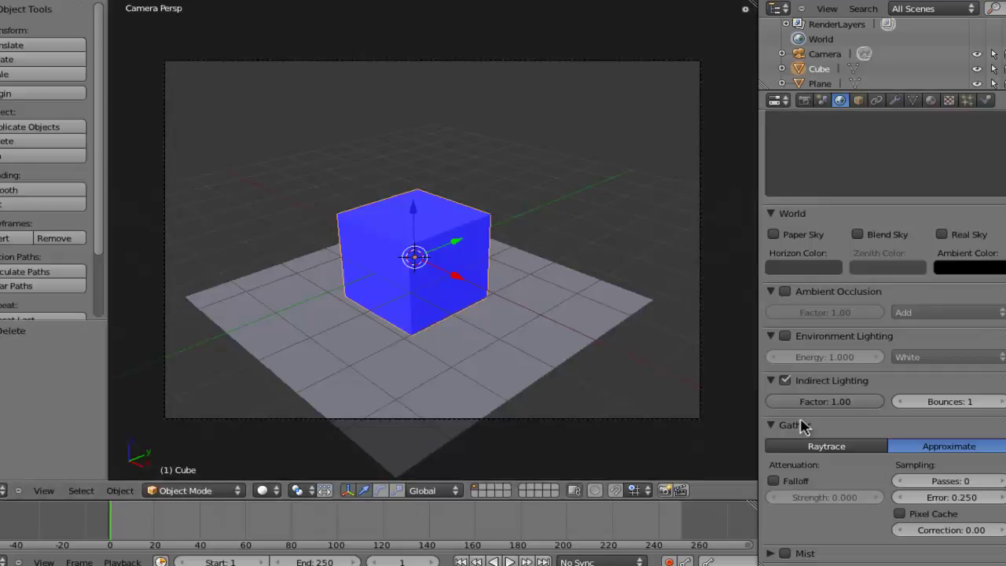
{"action": "scroll", "coordinate": [802, 425], "scroll_direction": "down", "scroll_amount": 1}
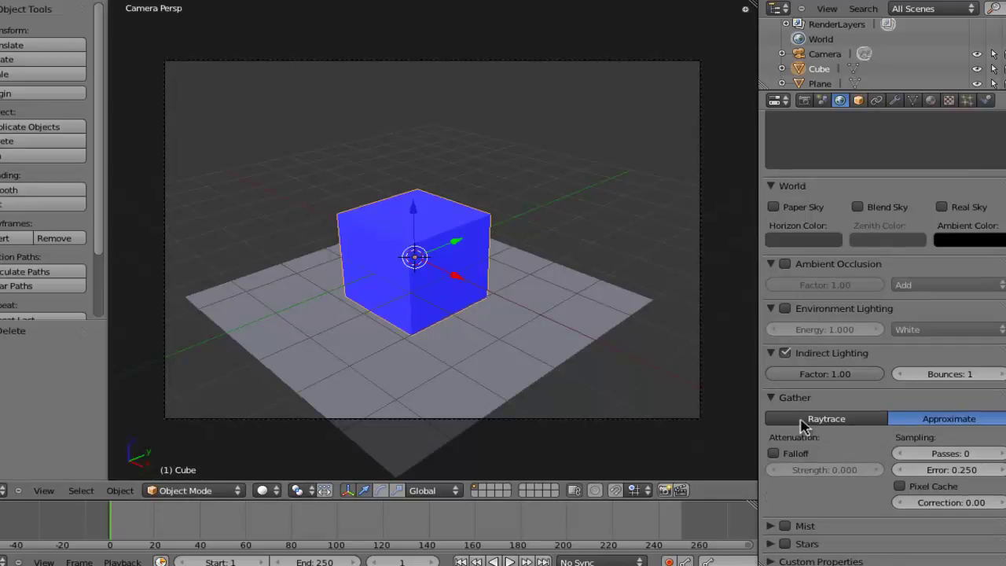
{"action": "key", "text": "ctrl+Tab"}
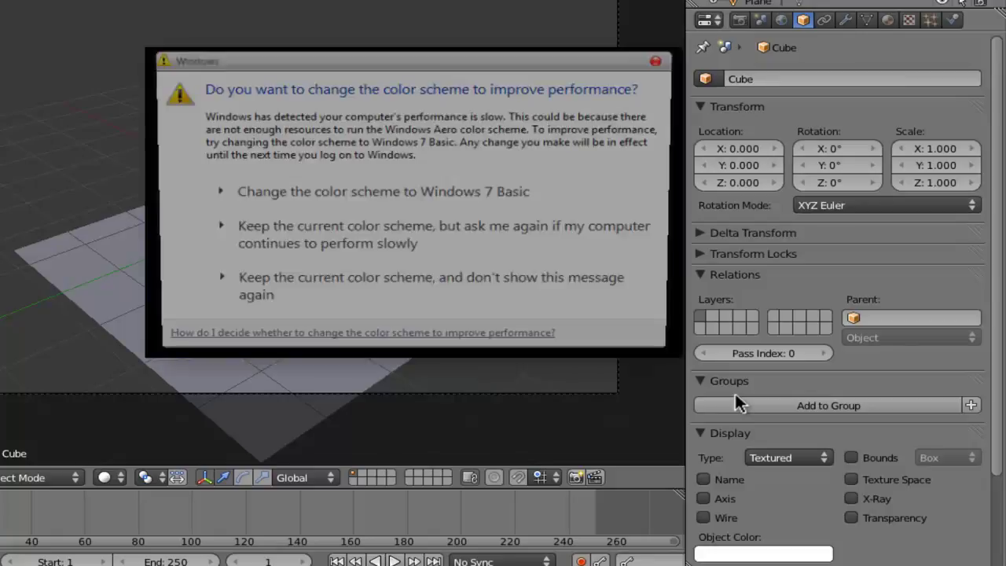
- Check the cube's rotation modes without changing them and expand its Delta Transform panel
{"action": "key", "text": "Down"}
{"action": "key", "text": "Down"}
{"action": "key", "text": "Return"}
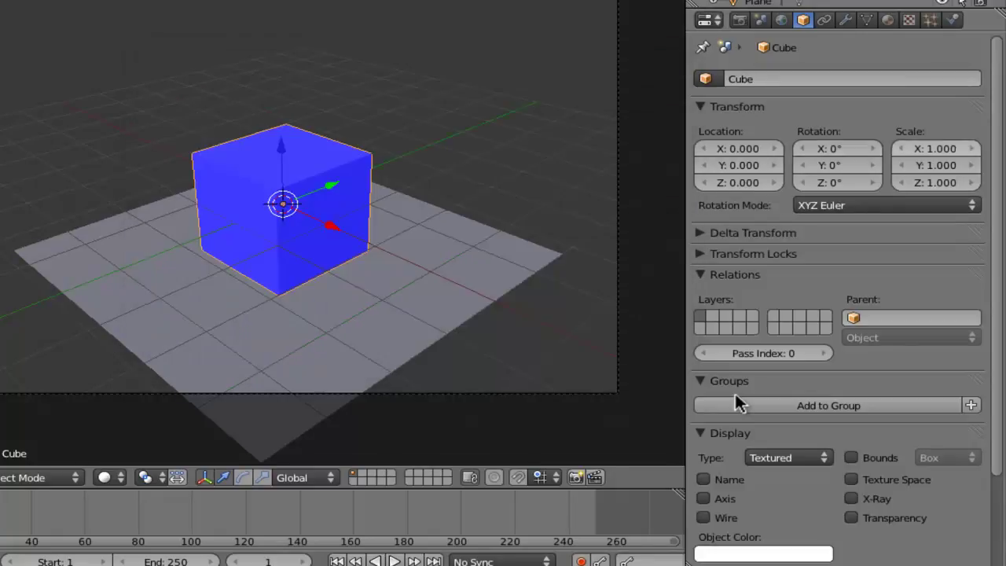
{"action": "left_click", "coordinate": [885, 205]}
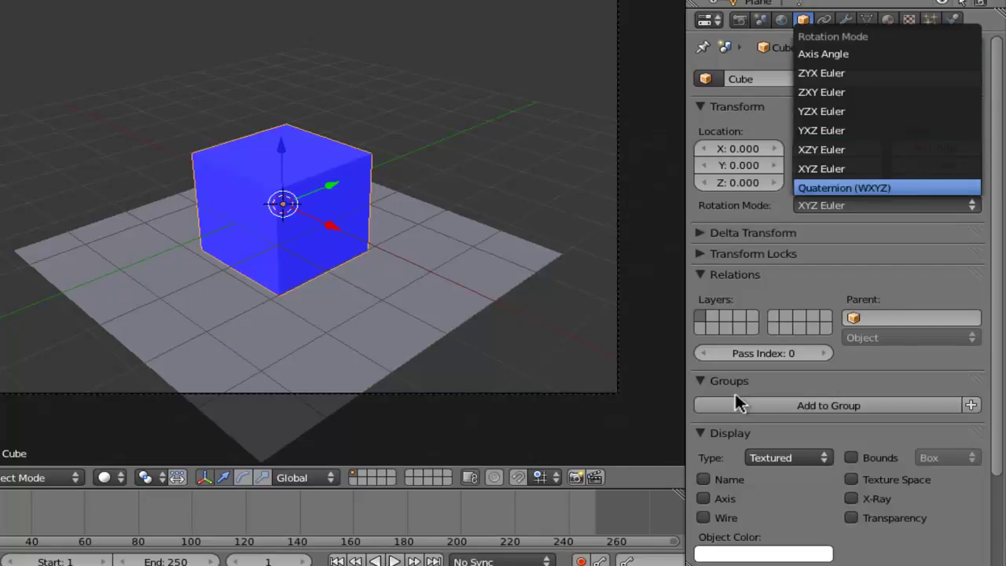
{"action": "key", "text": "Escape"}
{"action": "scroll", "coordinate": [735, 395], "scroll_direction": "down", "scroll_amount": 5}
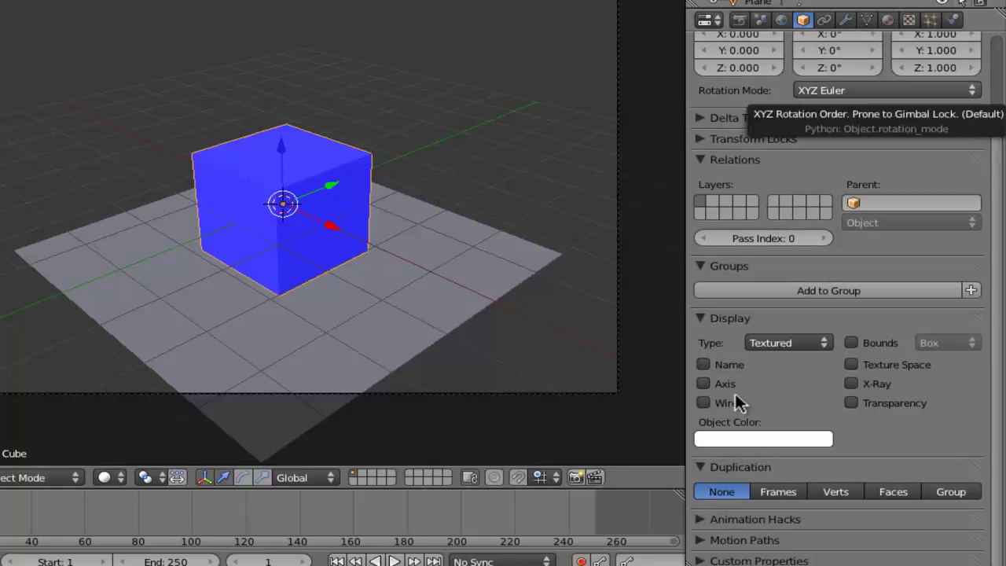
{"action": "left_click", "coordinate": [753, 117]}
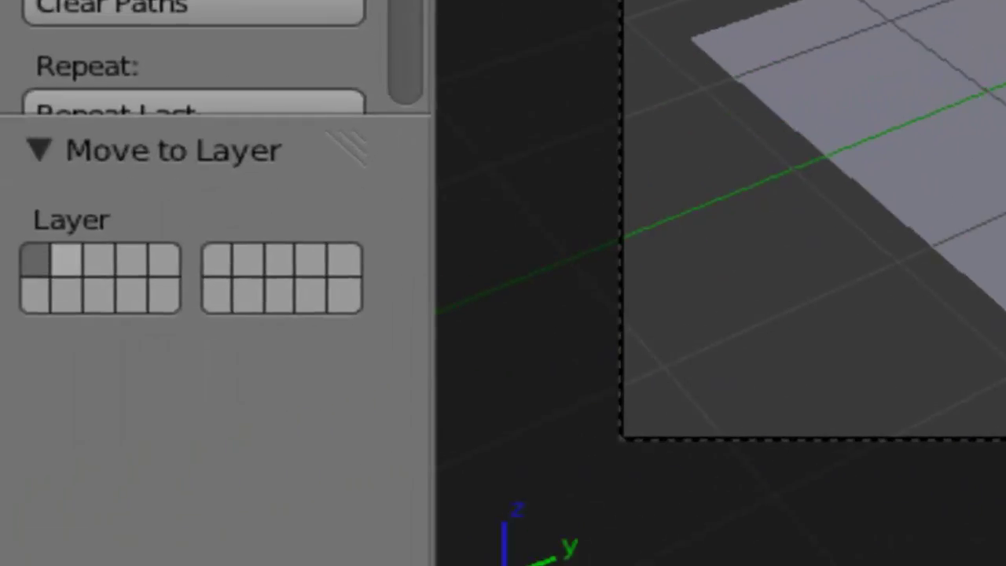
- Move the cube to layer 5 and view that layer
{"action": "left_click", "coordinate": [66, 260]}
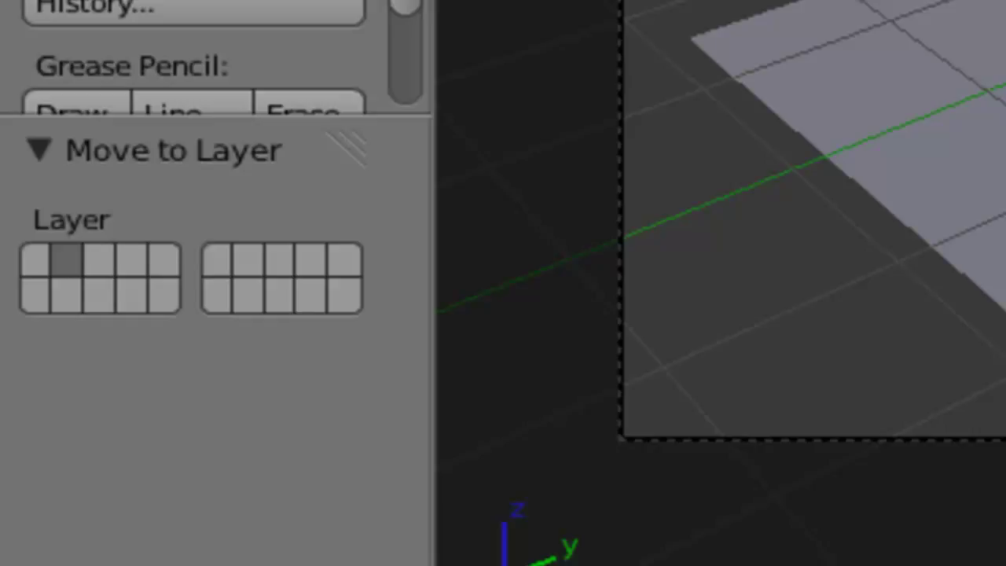
{"action": "left_click", "coordinate": [163, 259]}
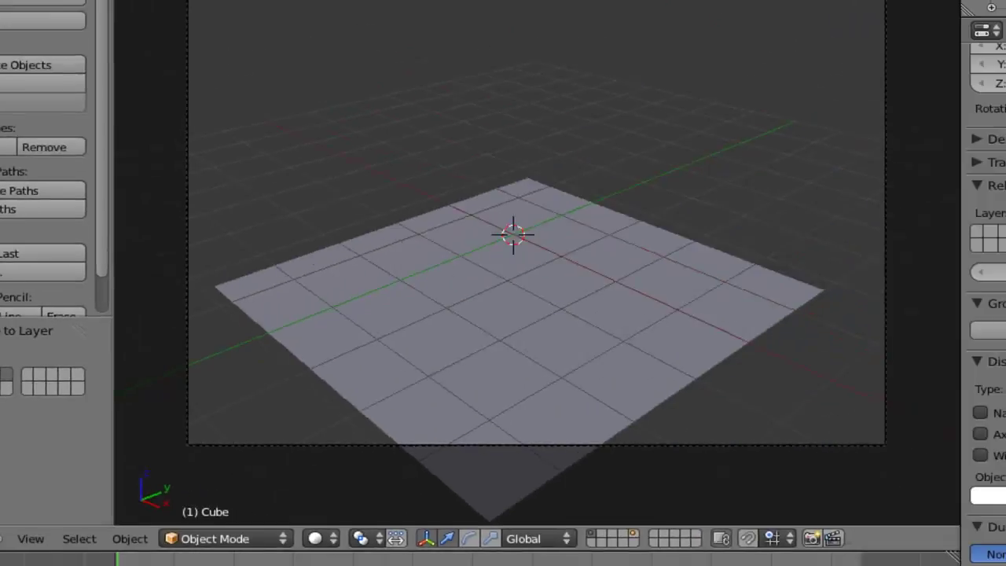
{"action": "key", "text": "5"}
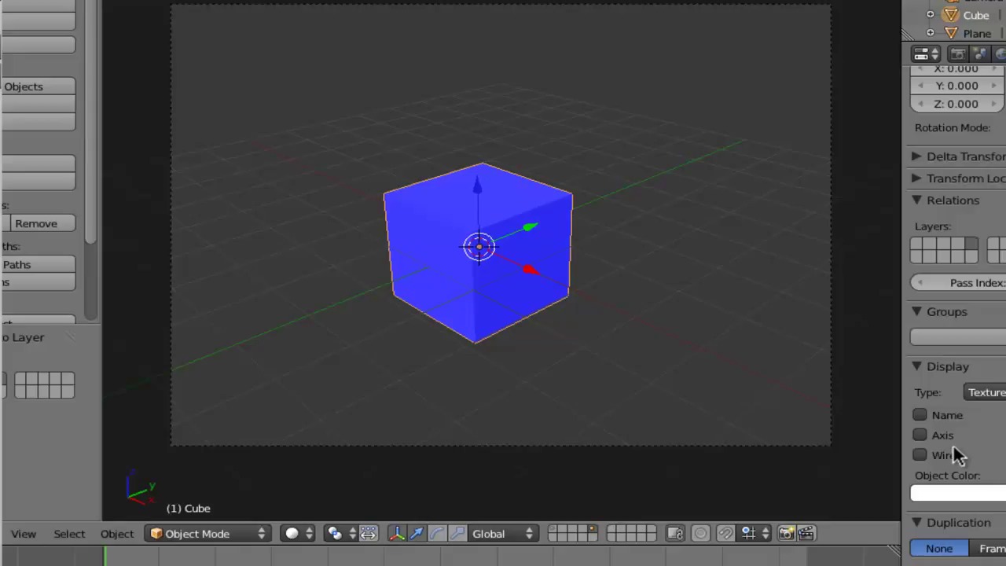
- Send the cube back to layer 1 beside the plane and show that layer in perspective
{"action": "left_click", "coordinate": [233, 45]}
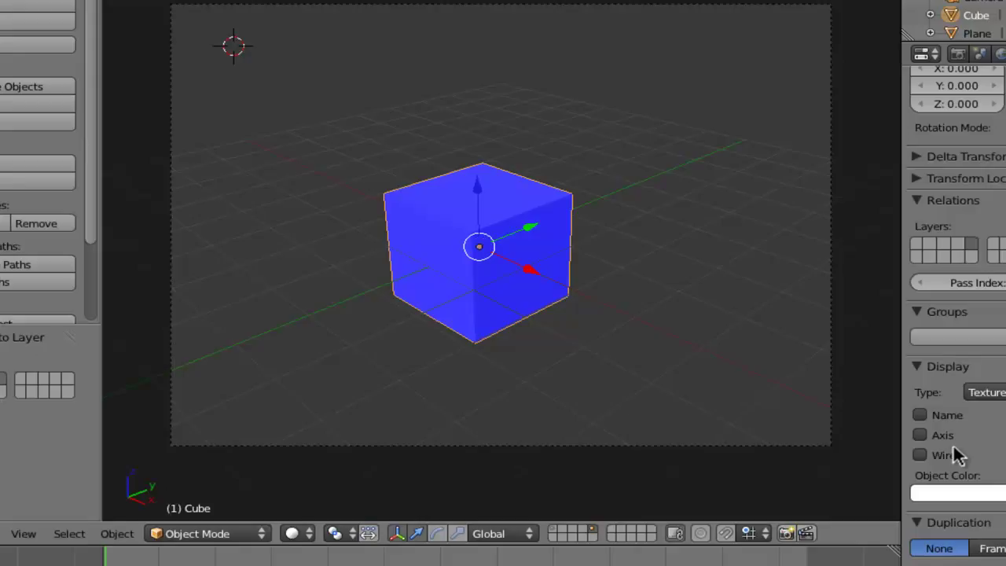
{"action": "key", "text": "m"}
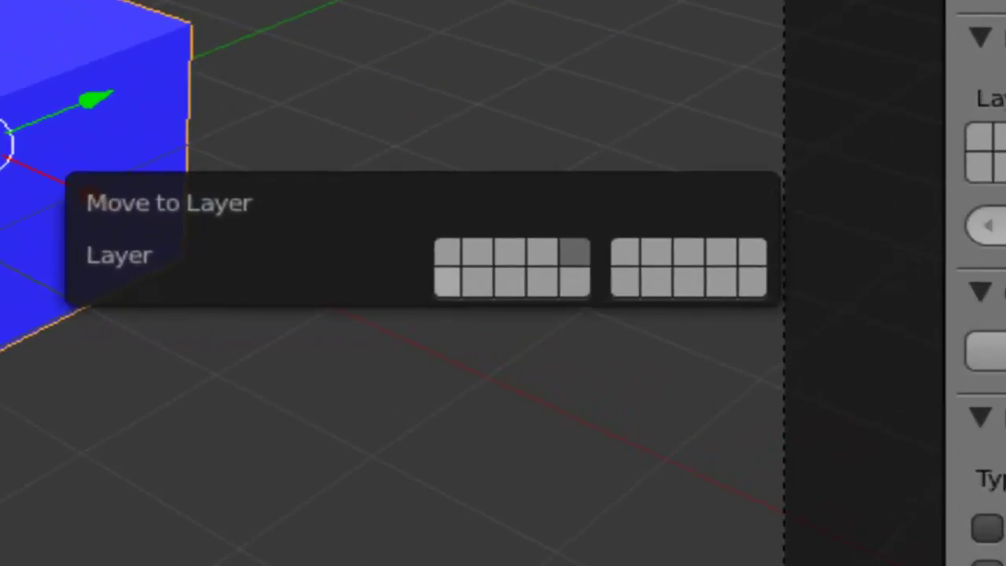
{"action": "key", "text": "1"}
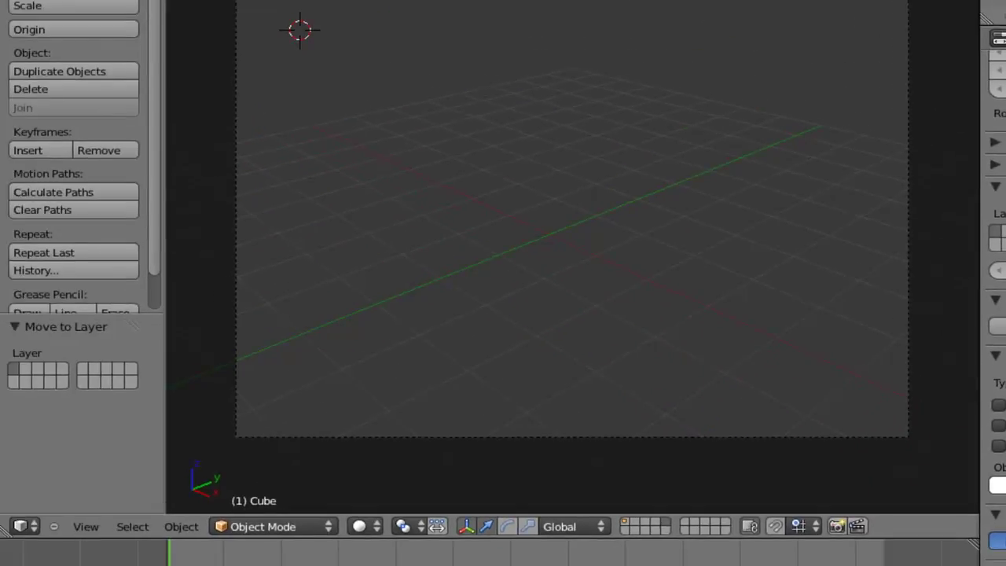
{"action": "key", "text": "1"}
{"action": "key", "text": "KP_0"}
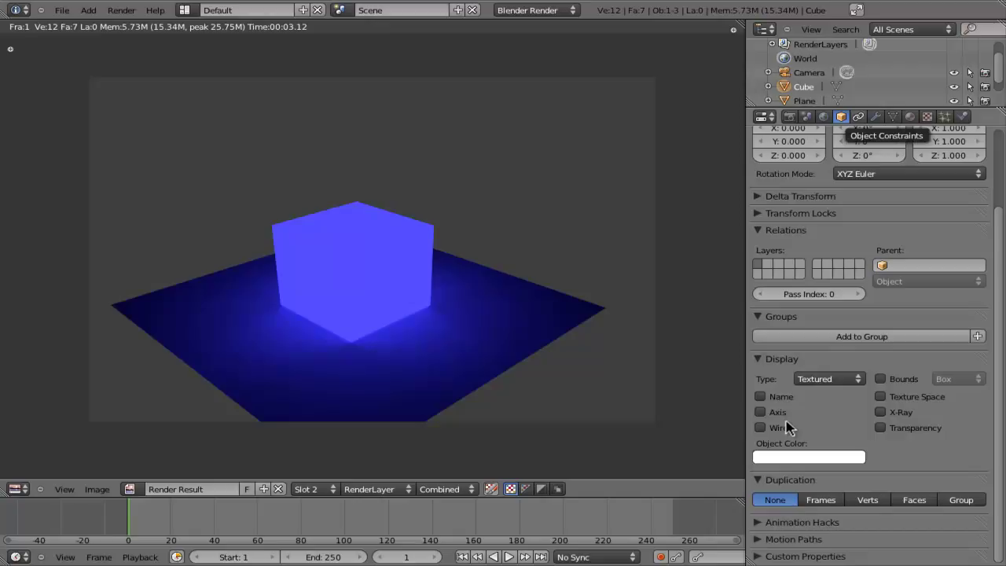
- Browse the cube's Add Constraint list, reading Copy Location, without adding any constraint
{"action": "left_click", "coordinate": [858, 117]}
{"action": "key", "text": "Escape"}
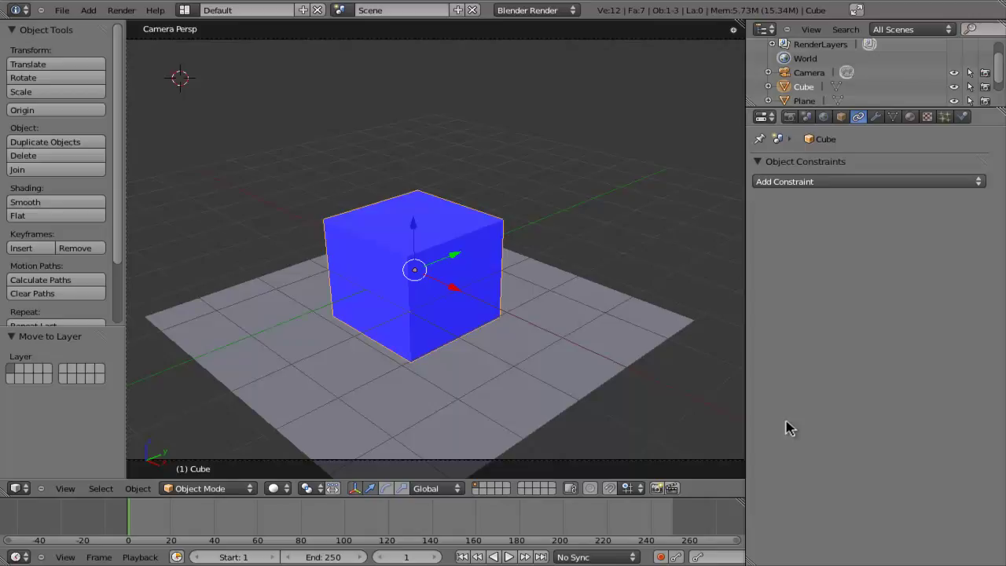
{"action": "left_click", "coordinate": [865, 182]}
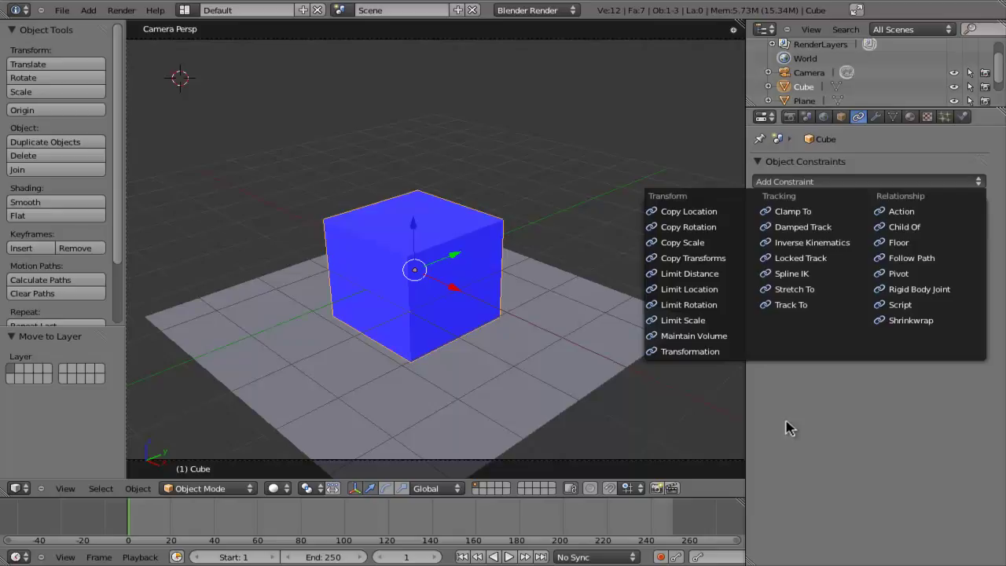
{"action": "key", "text": "Down"}
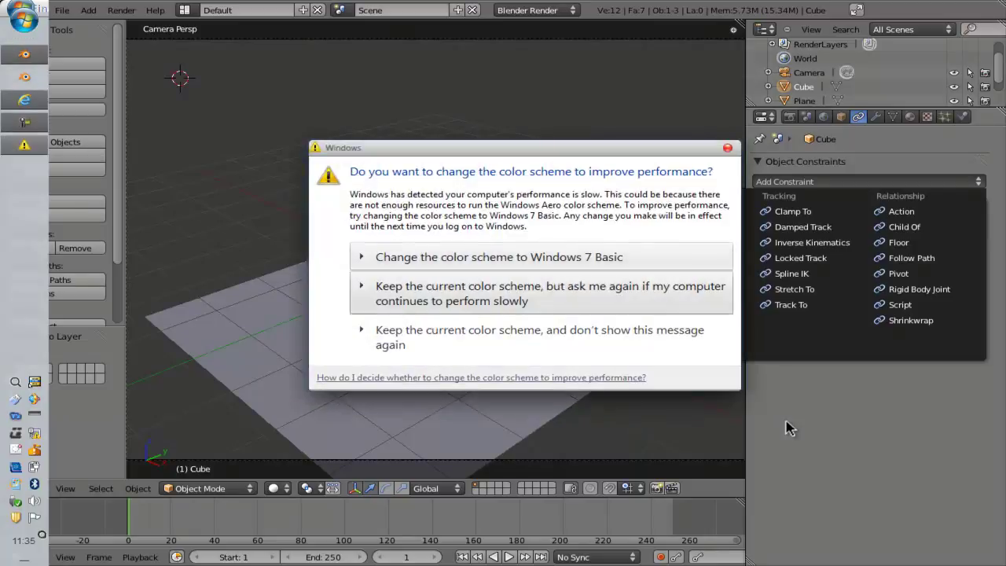
{"action": "key", "text": "Return"}
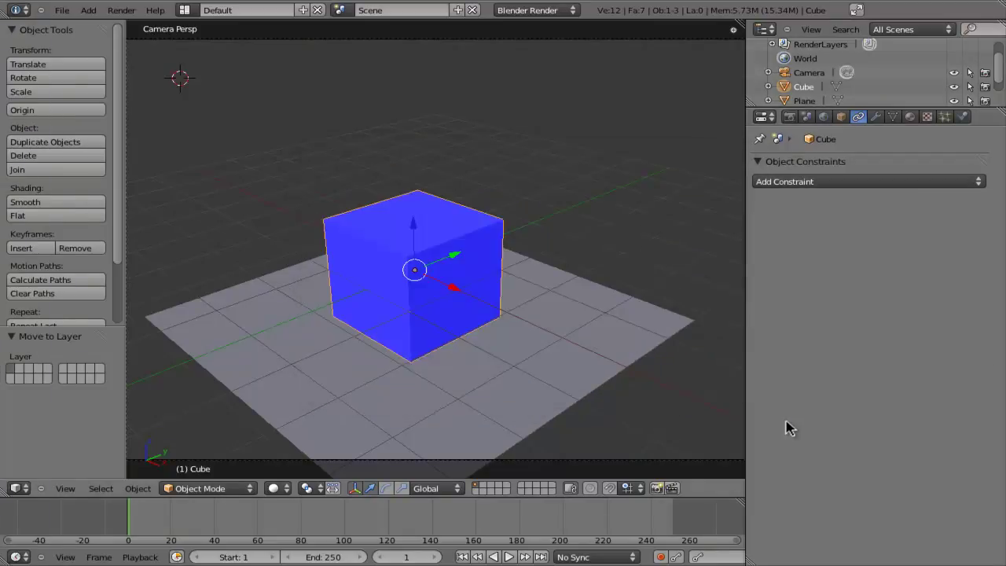
{"action": "left_click", "coordinate": [865, 182]}
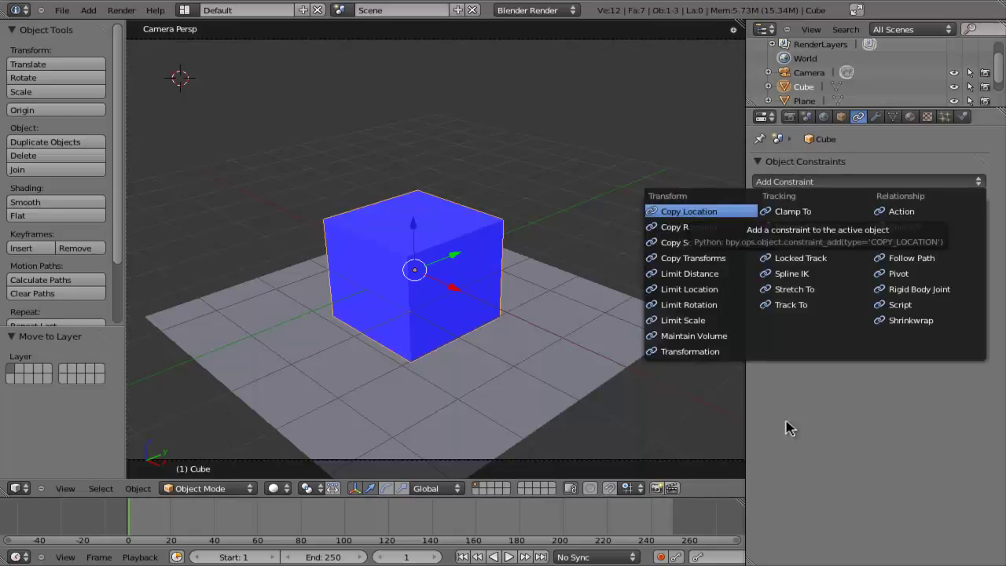
{"action": "key", "text": "Escape"}
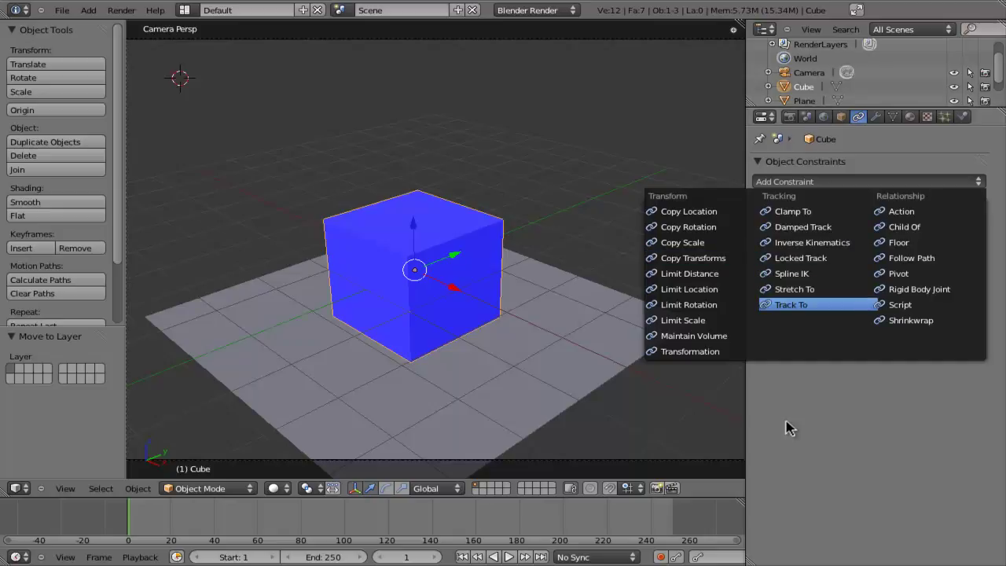
{"action": "left_click", "coordinate": [864, 181]}
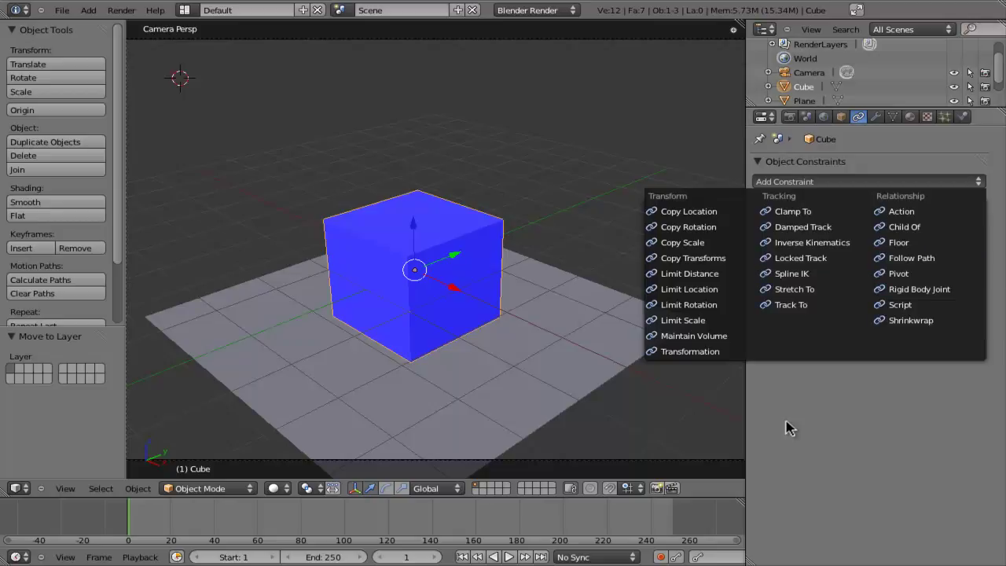
{"action": "key", "text": "Escape"}
{"action": "key", "text": "ctrl+Tab"}
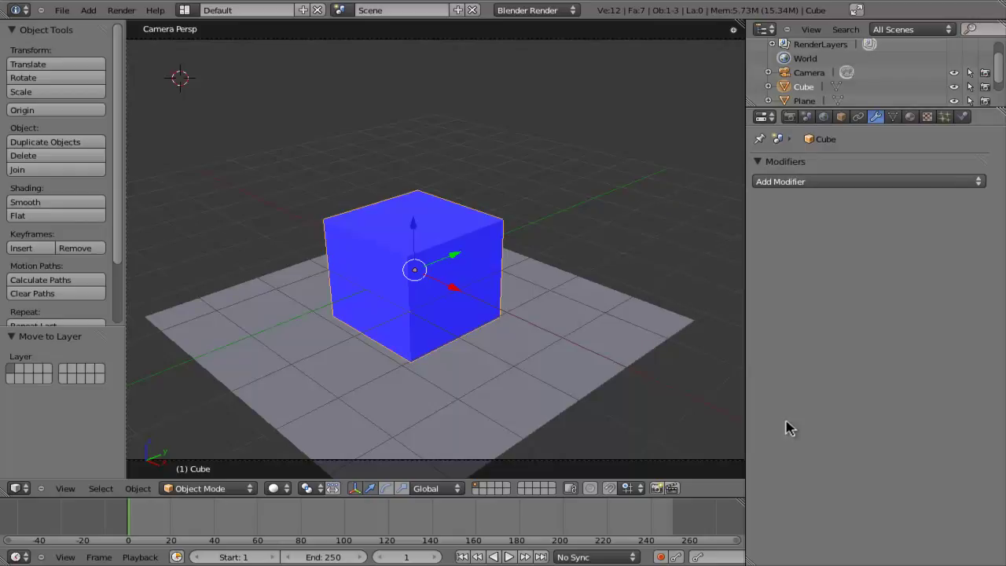
- Add a Bevel modifier with width 0.1 to the cube from the modifier list
{"action": "key", "text": "shift+ctrl+a"}
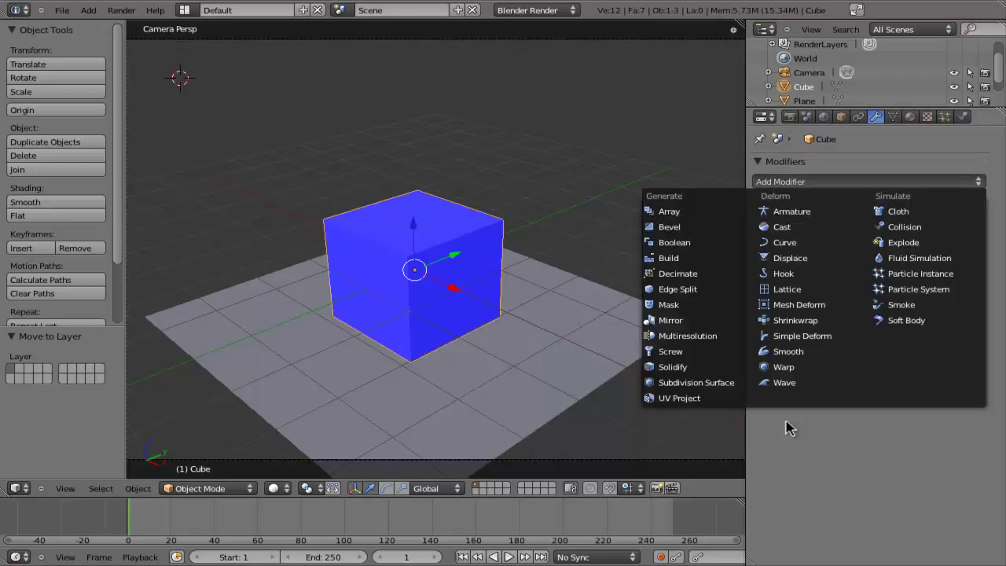
{"action": "key", "text": "Down"}
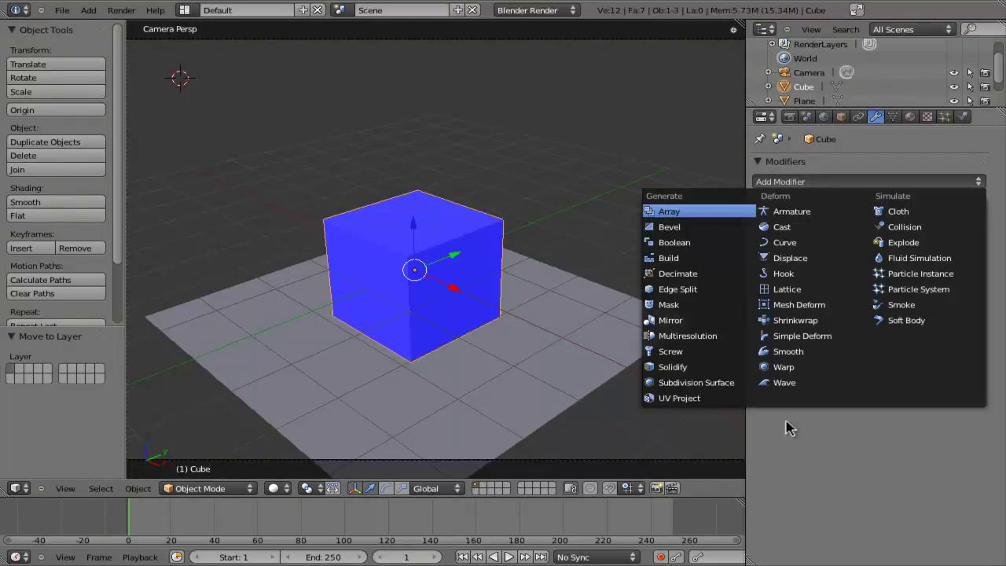
{"action": "key", "text": "Down"}
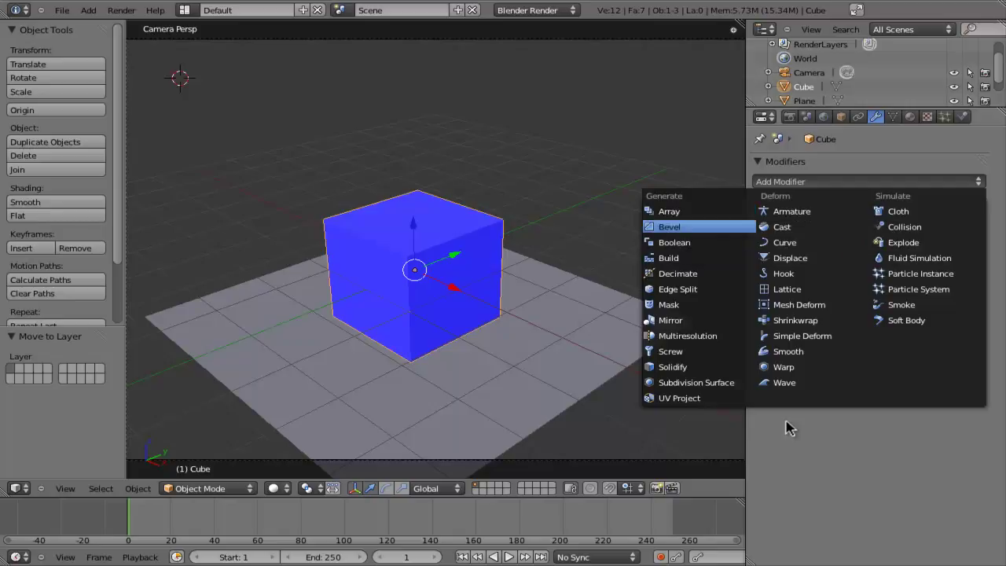
{"action": "key", "text": "Return"}
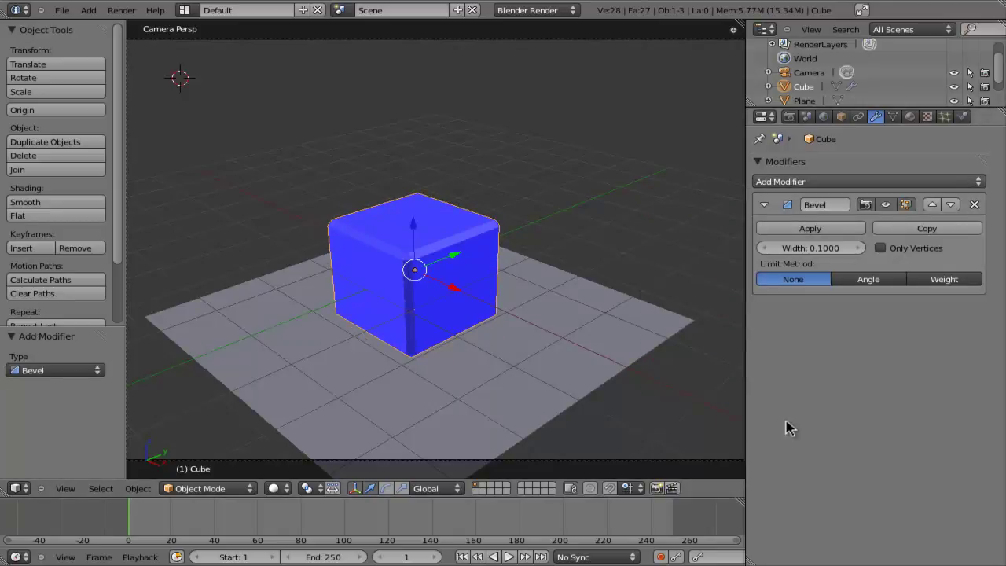
- Remove the Bevel modifier and add an Array modifier to the cube
{"action": "key", "text": "ctrl+x"}
{"action": "key", "text": "ctrl+a"}
{"action": "key", "text": "Return"}
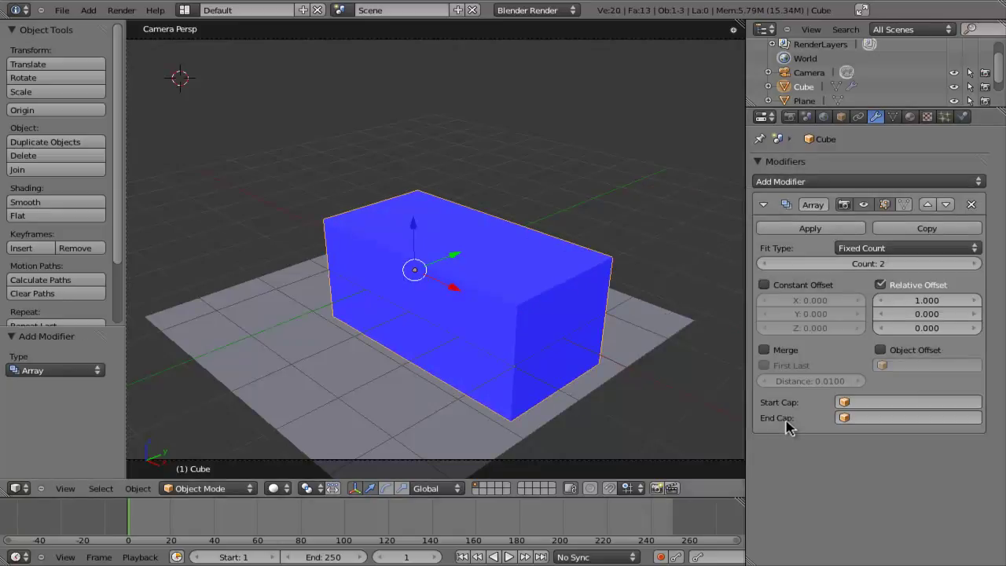
{"action": "key", "text": "Return"}
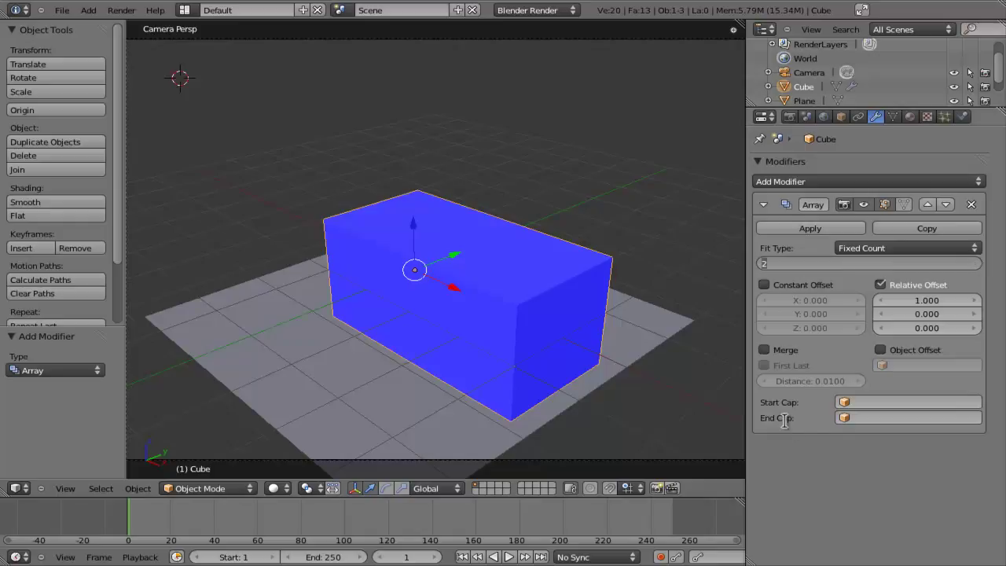
{"action": "key", "text": "Return"}
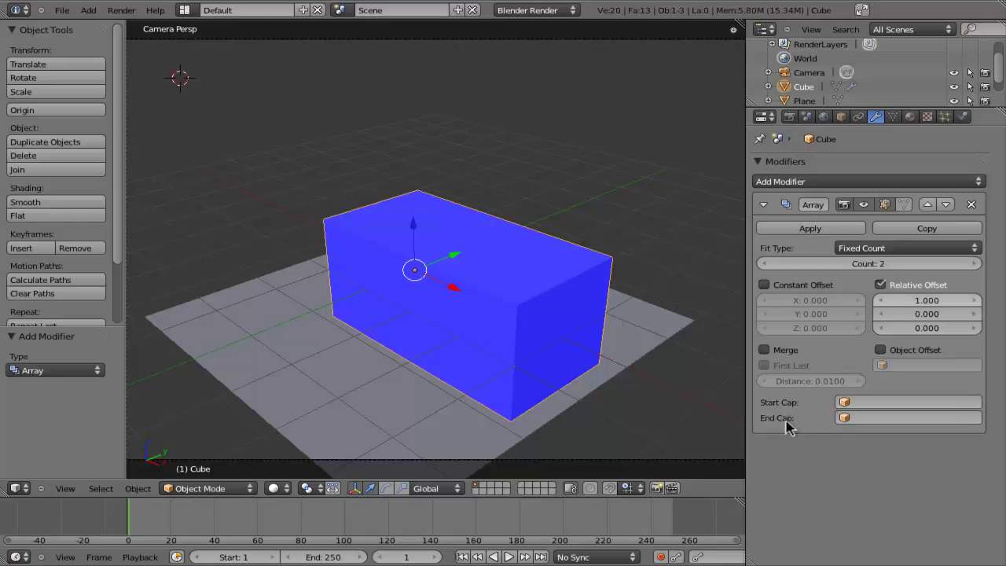
- Set the array count to 4 and relative X offset to 1.320, spacing the cubes apart
{"action": "left_click", "coordinate": [975, 263]}
{"action": "left_click", "coordinate": [976, 264]}
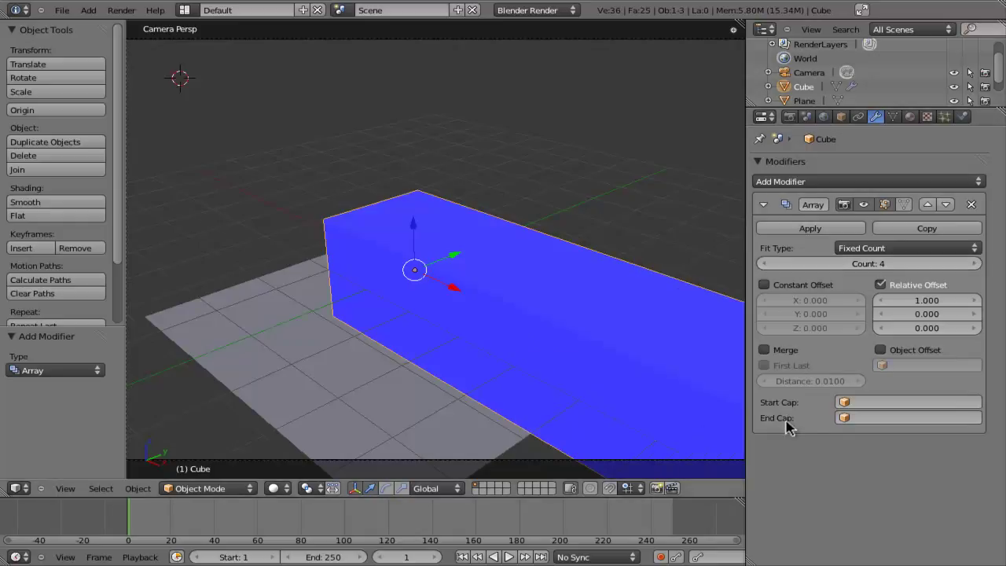
{"action": "scroll", "coordinate": [436, 258], "scroll_direction": "down", "scroll_amount": 5}
{"action": "scroll", "coordinate": [435, 258], "scroll_direction": "up", "scroll_amount": 3}
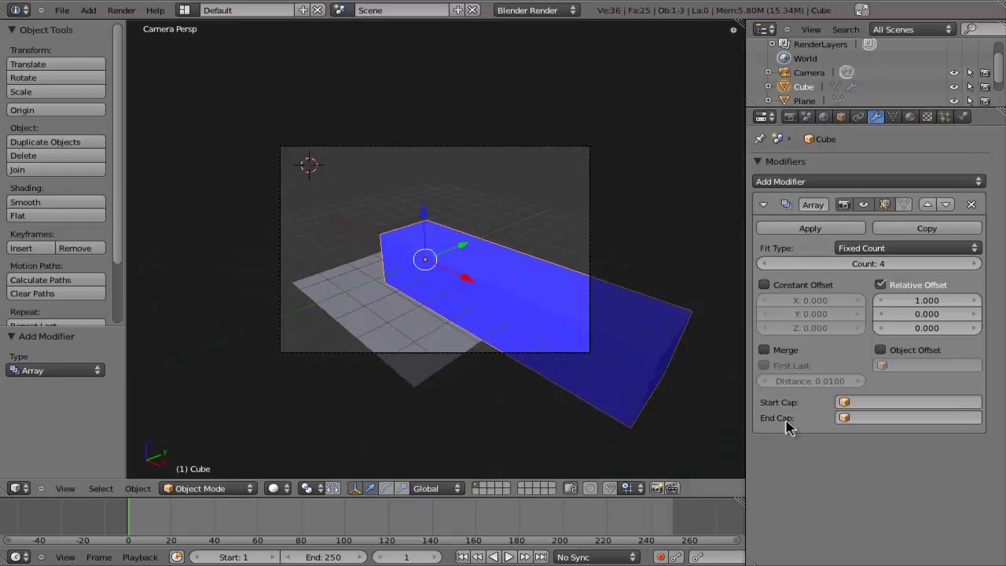
{"action": "key", "text": "KP_0"}
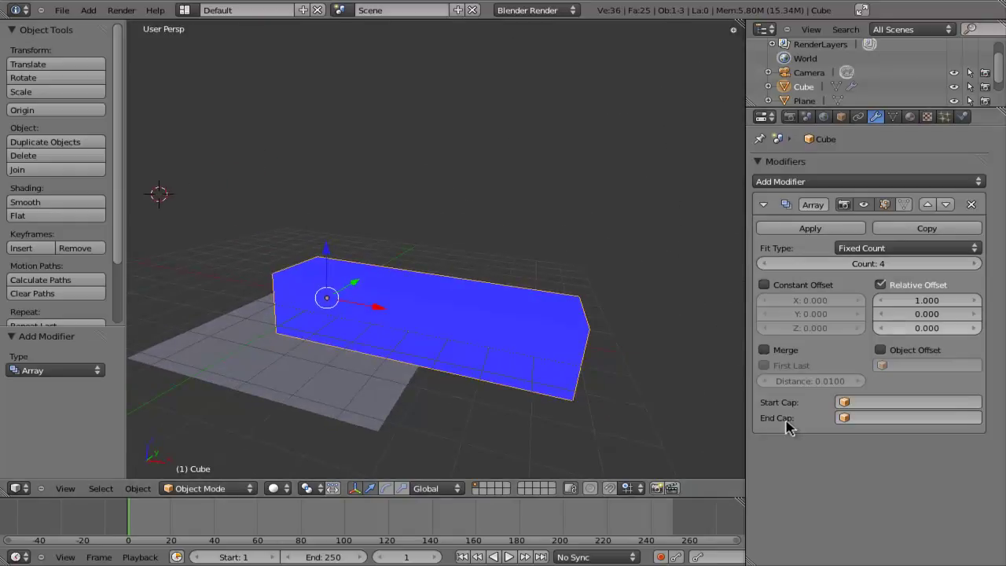
{"action": "left_click_drag", "start_coordinate": [926, 300], "coordinate": [951, 300]}
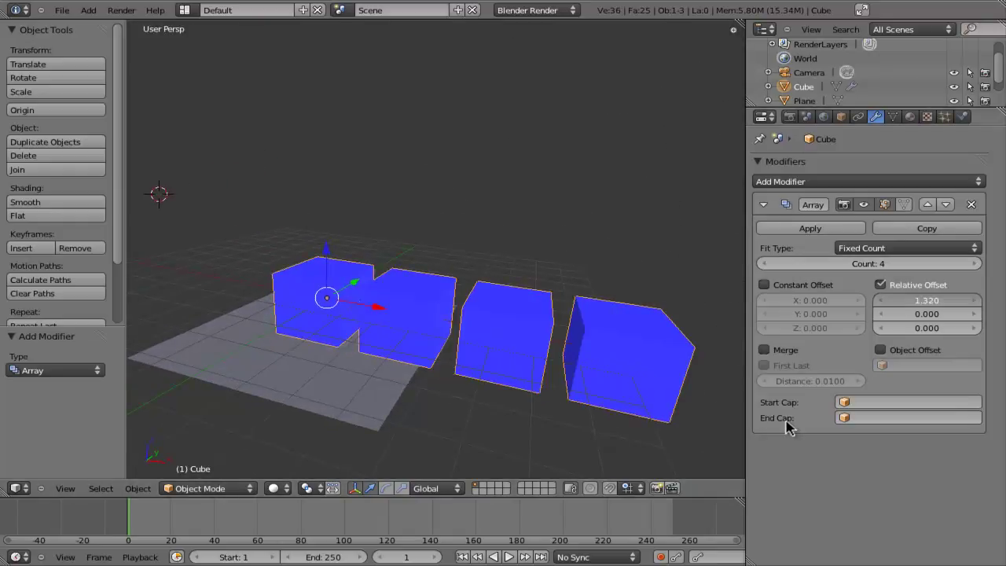
{"action": "key", "text": "KP_Subtract"}
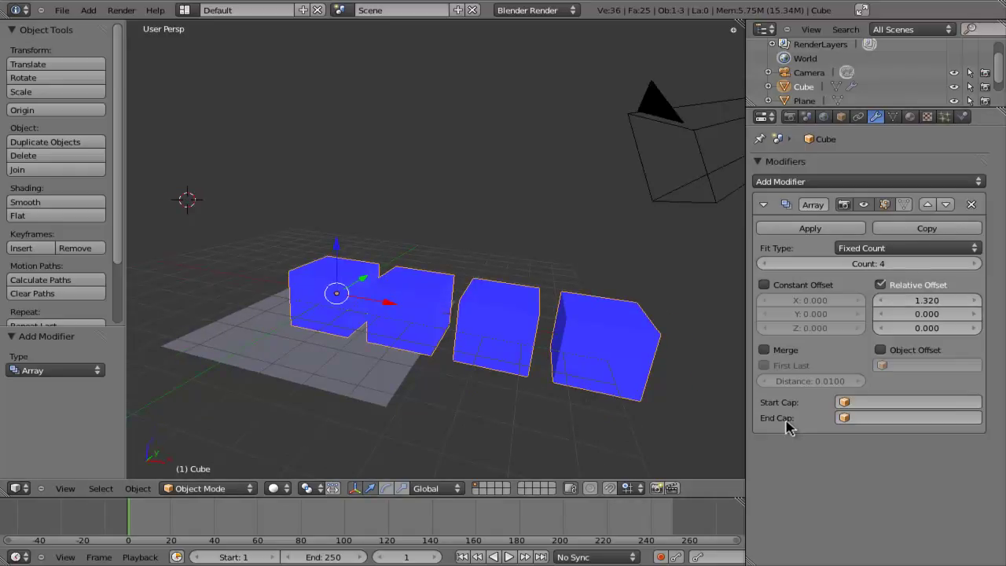
- Add a second Array modifier, keeping the first array's 1.320 offset
{"action": "left_click", "coordinate": [865, 181]}
{"action": "left_click", "coordinate": [669, 212]}
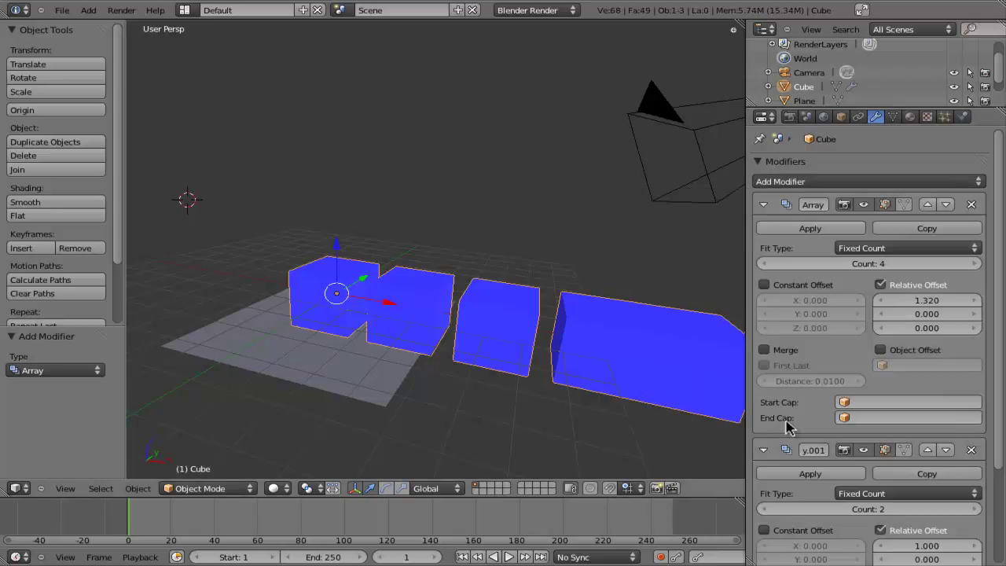
{"action": "left_click", "coordinate": [927, 300]}
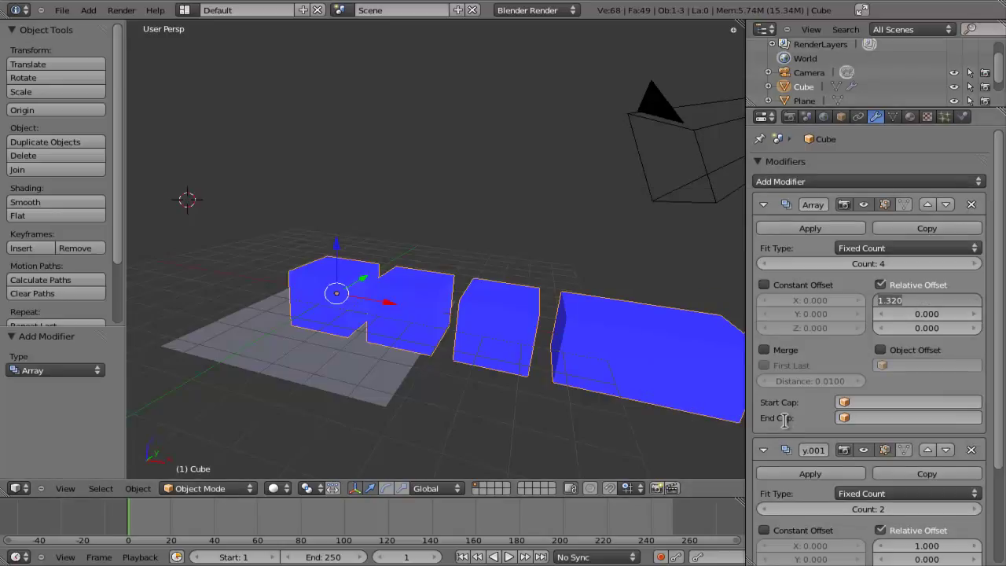
{"action": "key", "text": "Return"}
- Set the second array's relative offset to X 0 and Y 6.16
{"action": "scroll", "coordinate": [786, 421], "scroll_direction": "down", "scroll_amount": 3}
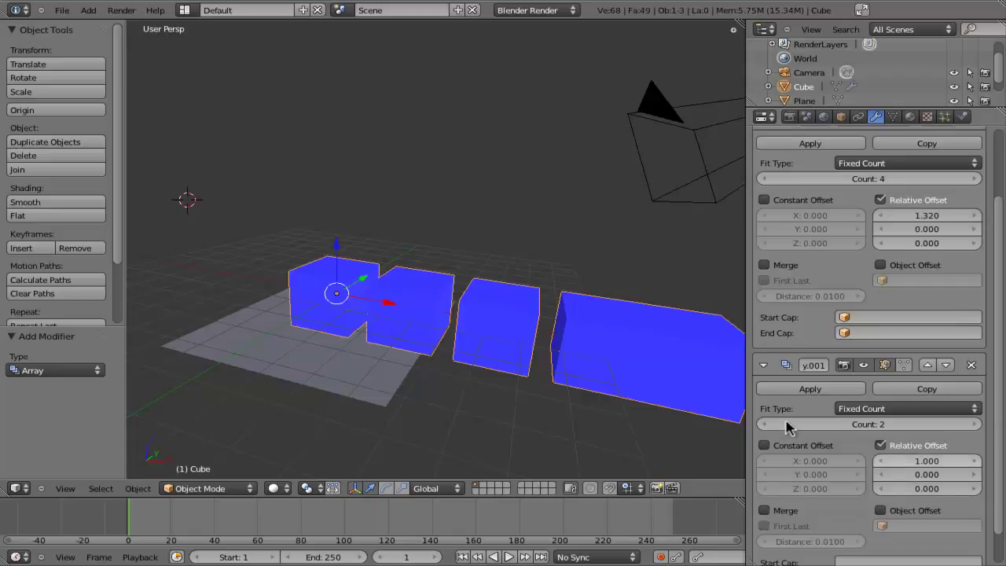
{"action": "left_click", "coordinate": [927, 461]}
{"action": "type", "text": "0"}
{"action": "key", "text": "Tab"}
{"action": "type", "text": "6.16"}
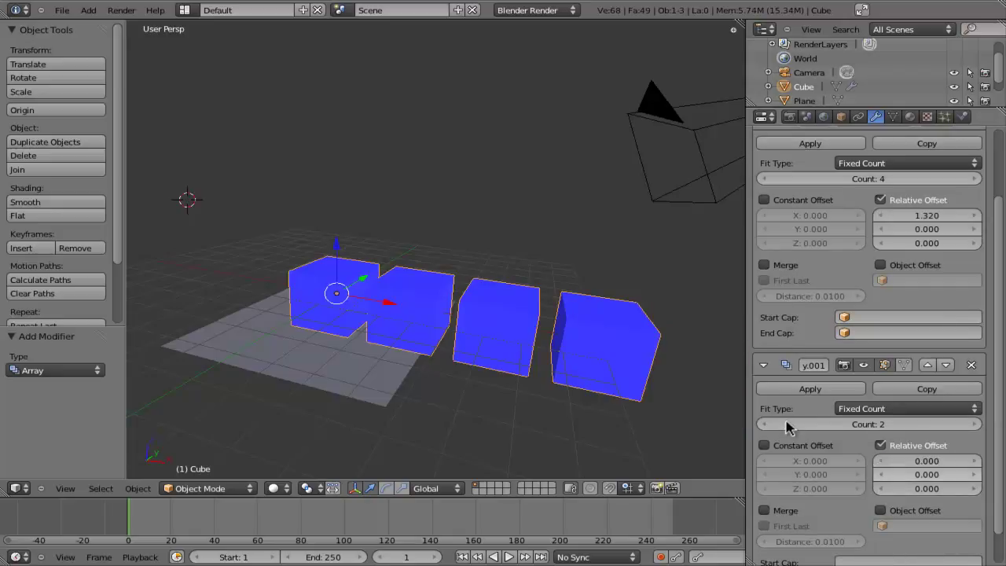
{"action": "key", "text": "Return"}
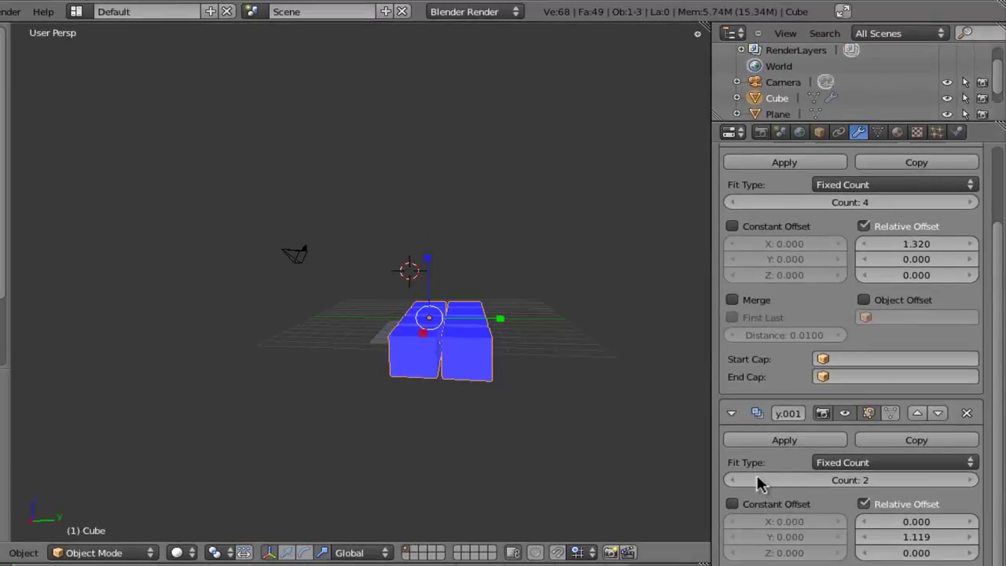
- Try flattening the cubes, undo it, and widen the array spacing to 5.720
{"action": "left_click_drag", "start_coordinate": [426, 258], "coordinate": [431, 293]}
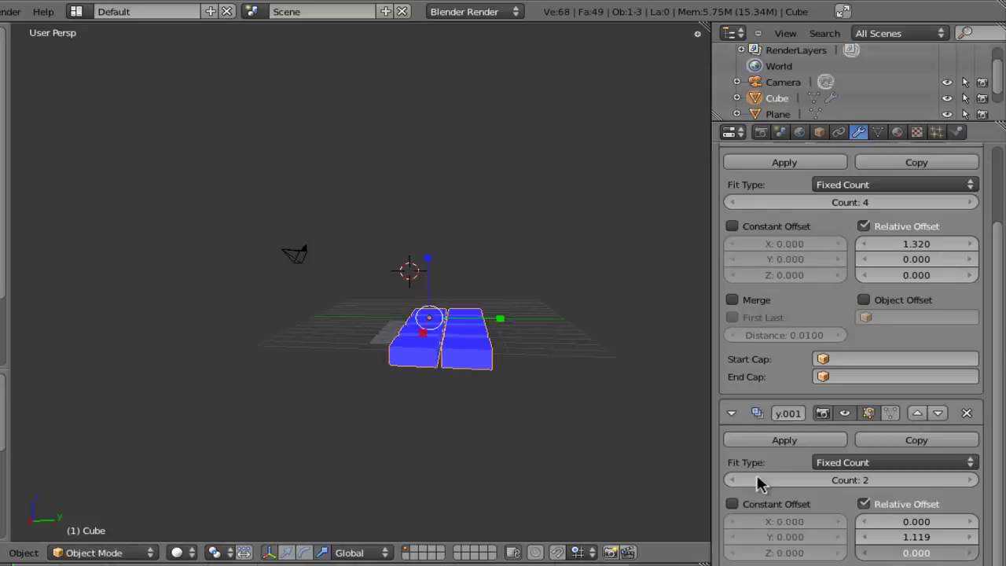
{"action": "key", "text": "ctrl+z"}
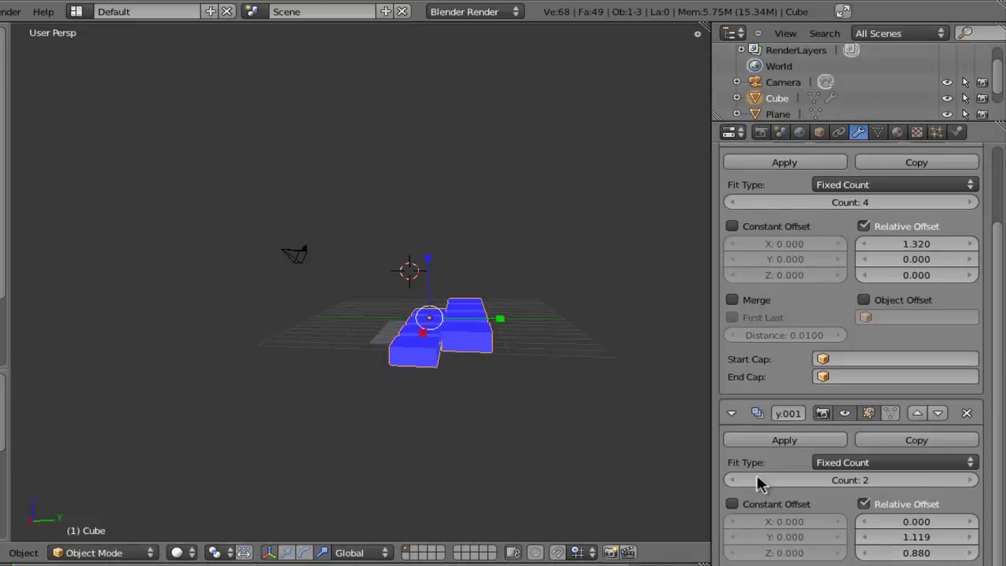
{"action": "scroll", "coordinate": [757, 475], "scroll_direction": "up", "scroll_amount": 3}
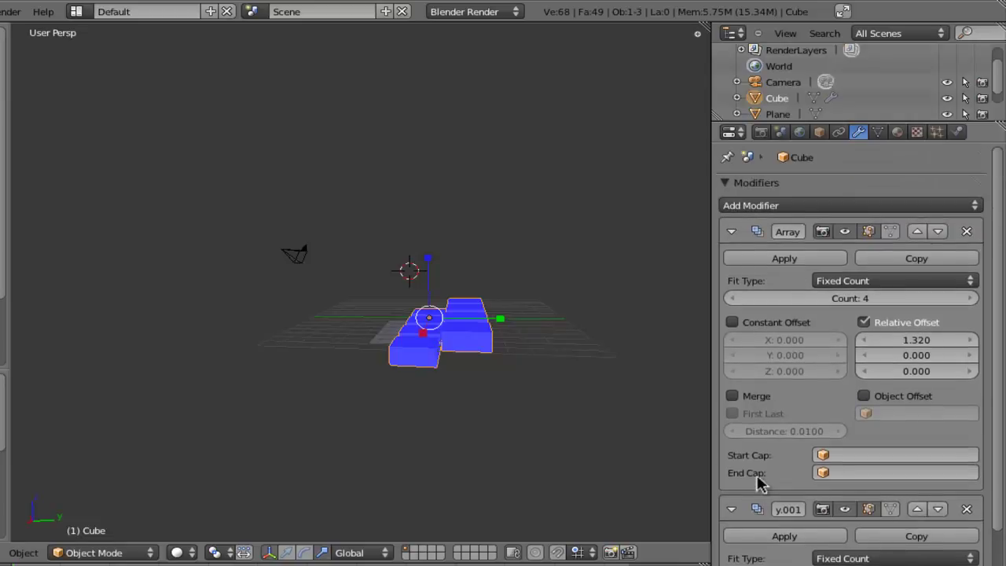
{"action": "scroll", "coordinate": [757, 480], "scroll_direction": "down", "scroll_amount": 3}
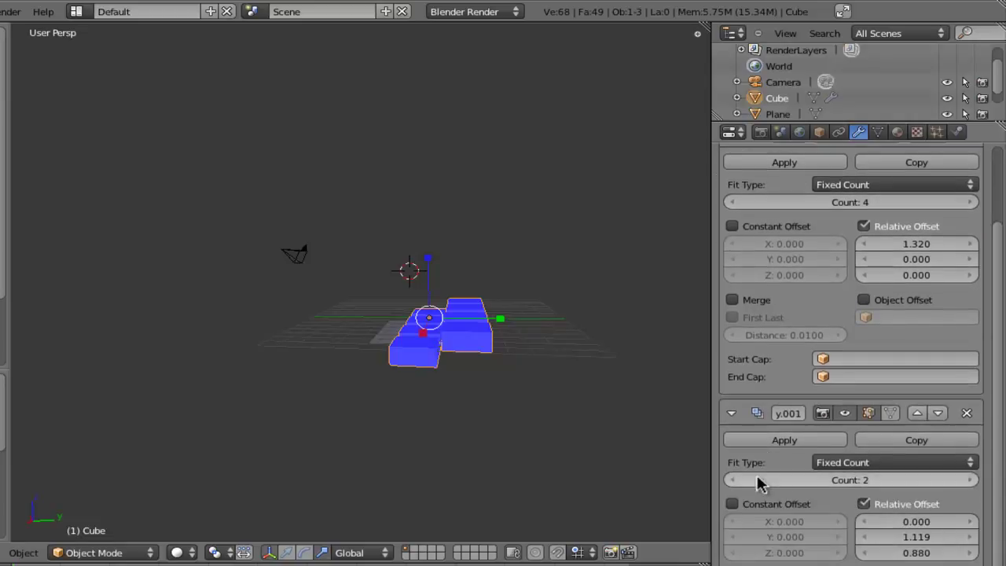
{"action": "scroll", "coordinate": [757, 479], "scroll_direction": "up", "scroll_amount": 6, "text": "ctrl"}
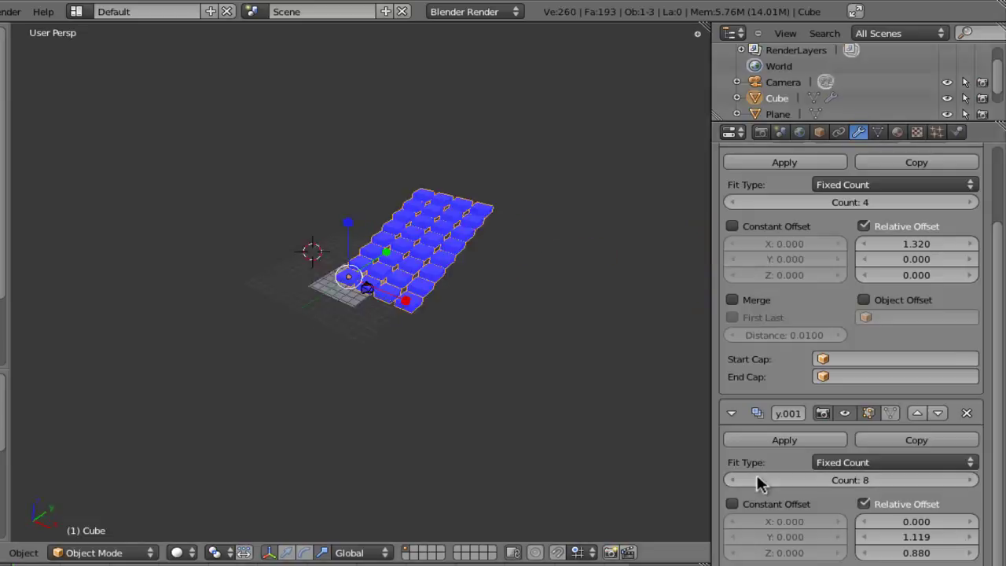
{"action": "type", "text": "5.72"}
{"action": "key", "text": "Return"}
- Reset the first array's X offset to 1.320 and extend the grid to 18 columns
{"action": "left_click_drag", "start_coordinate": [917, 243], "coordinate": [817, 244]}
{"action": "double_click", "coordinate": [917, 244]}
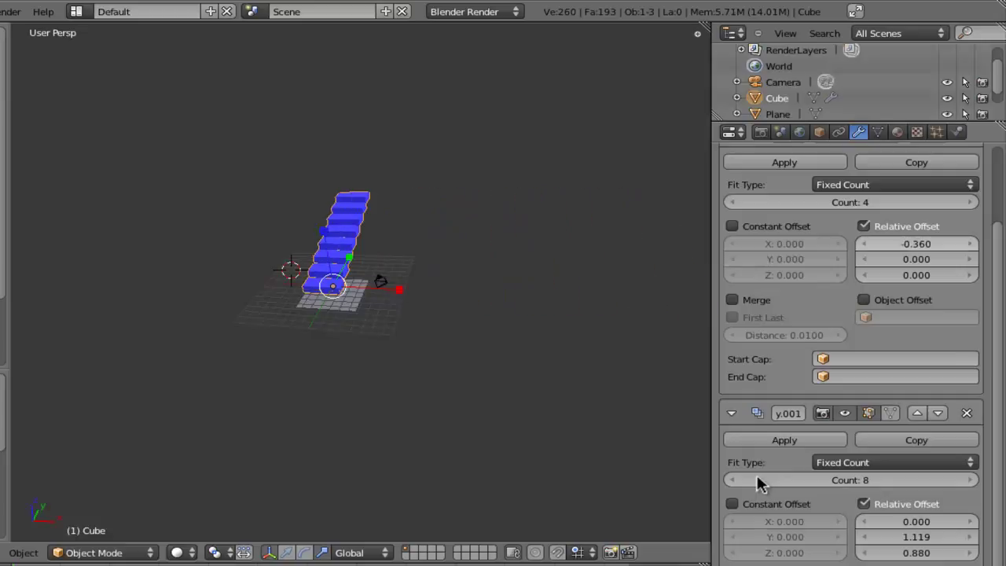
{"action": "type", "text": "1.32"}
{"action": "key", "text": "Return"}
{"action": "left_click_drag", "start_coordinate": [851, 202], "coordinate": [928, 202]}
{"action": "scroll", "coordinate": [425, 267], "scroll_direction": "down", "scroll_amount": 6}
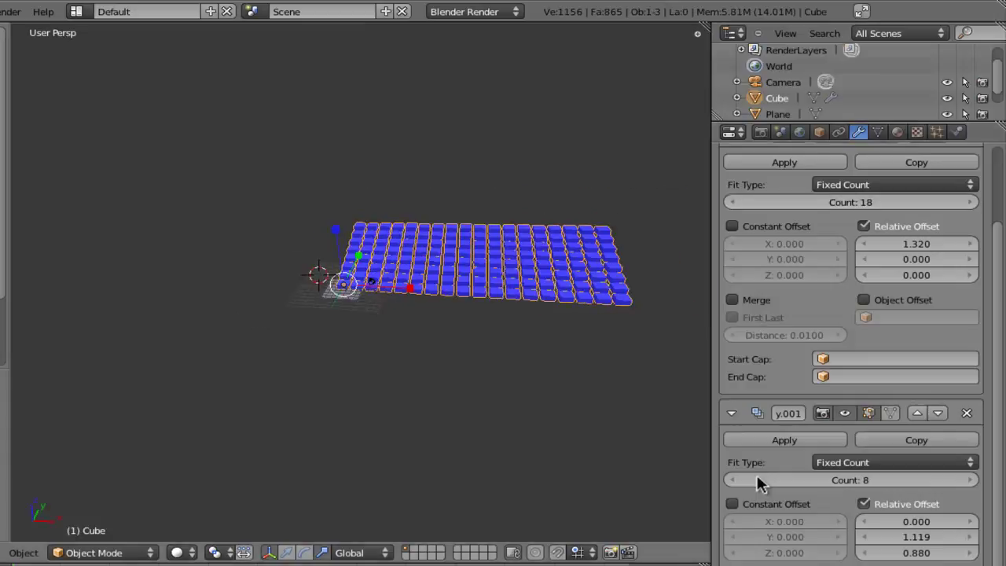
{"action": "middle_click_drag", "start_coordinate": [425, 268], "coordinate": [371, 274]}
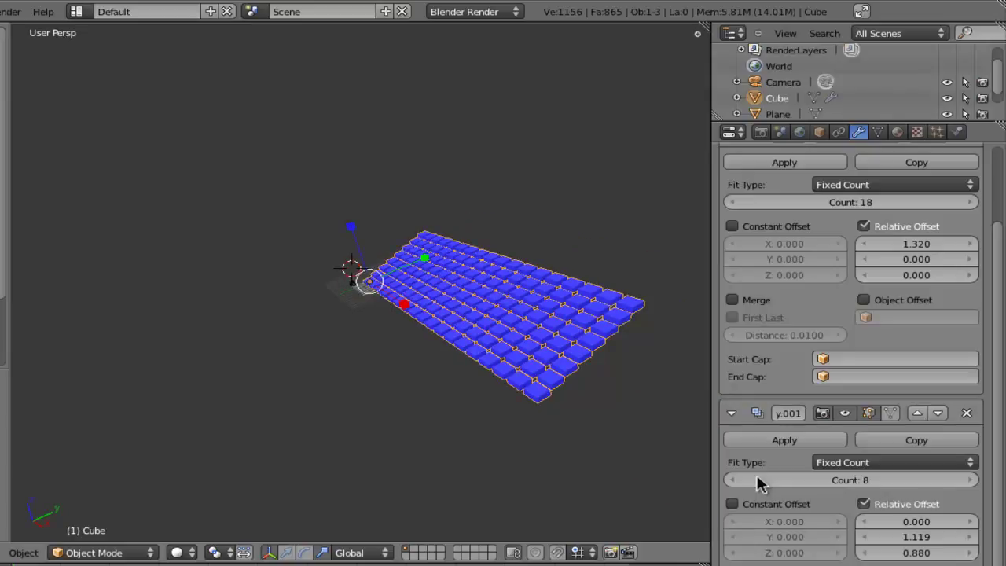
{"action": "scroll", "coordinate": [424, 267], "scroll_direction": "down", "scroll_amount": 5}
{"action": "scroll", "coordinate": [425, 267], "scroll_direction": "up", "scroll_amount": 7}
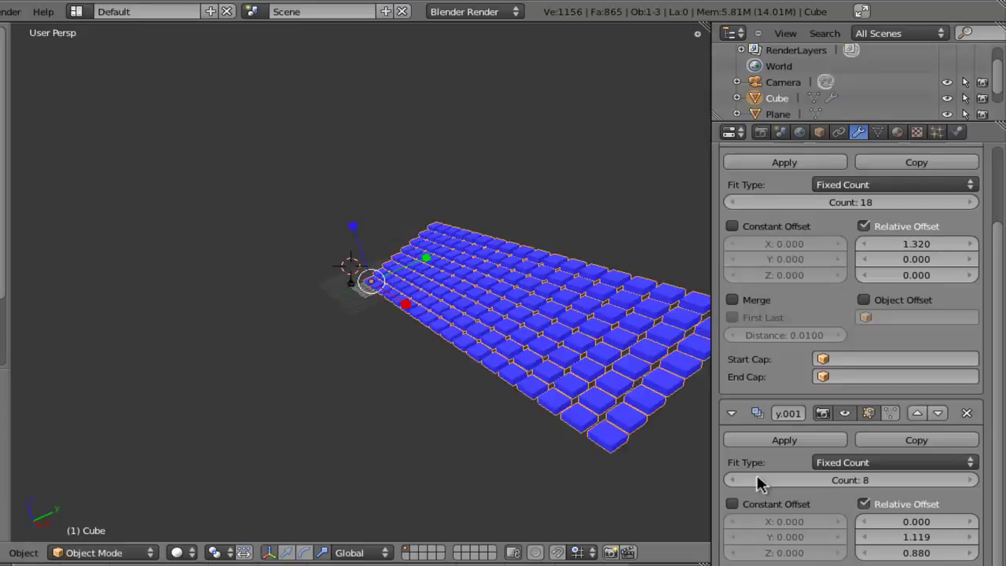
{"action": "scroll", "coordinate": [757, 473], "scroll_direction": "up", "scroll_amount": 2}
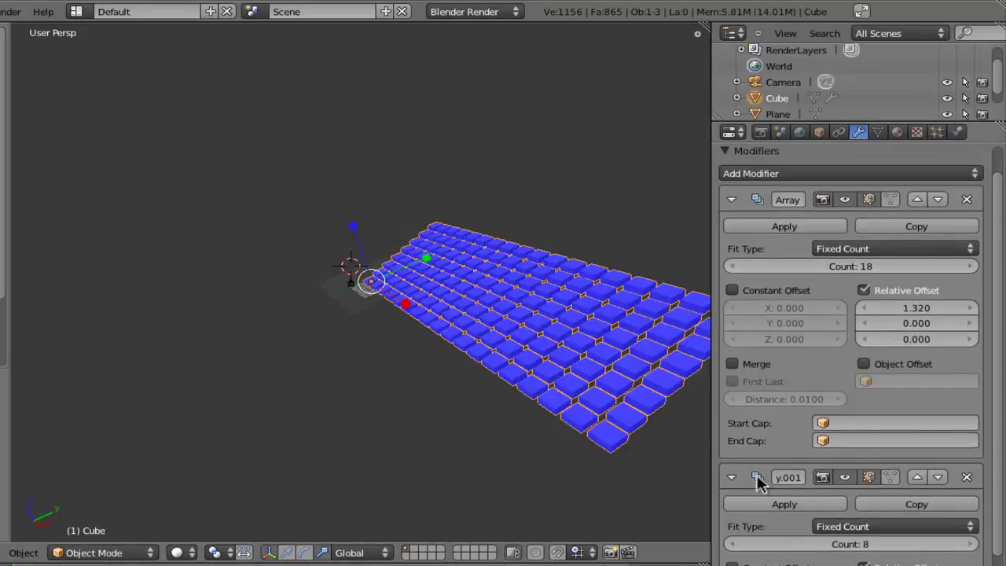
- Delete both Array modifiers, leaving a single cube
{"action": "left_click", "coordinate": [967, 200]}
{"action": "left_click", "coordinate": [967, 200]}
{"action": "scroll", "coordinate": [377, 275], "scroll_direction": "up", "scroll_amount": 4}
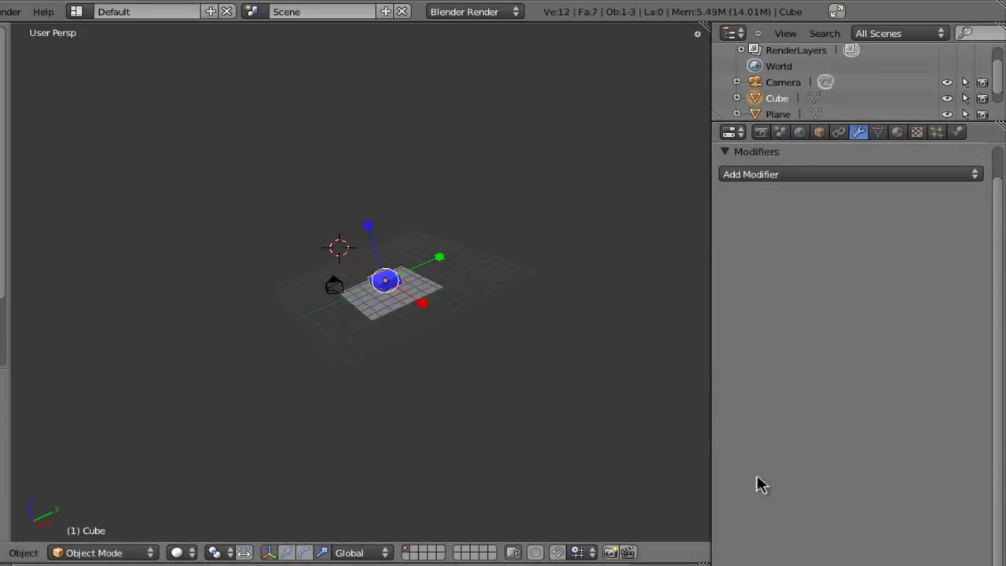
- Start a vertical move of the cube, cancel it, and show the Add Modifier list
{"action": "middle_click_drag", "start_coordinate": [377, 275], "coordinate": [472, 267]}
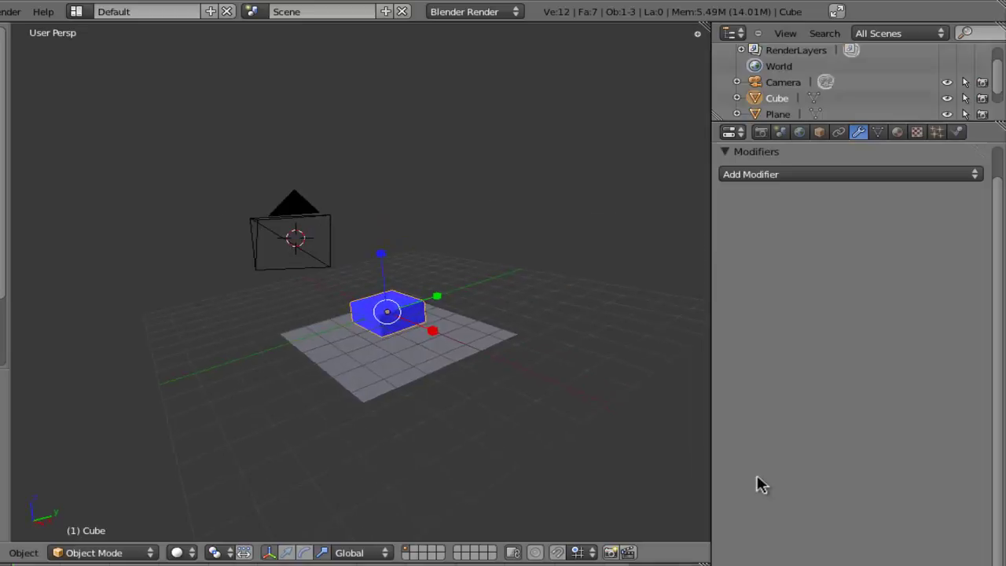
{"action": "key", "text": "g"}
{"action": "key", "text": "z"}
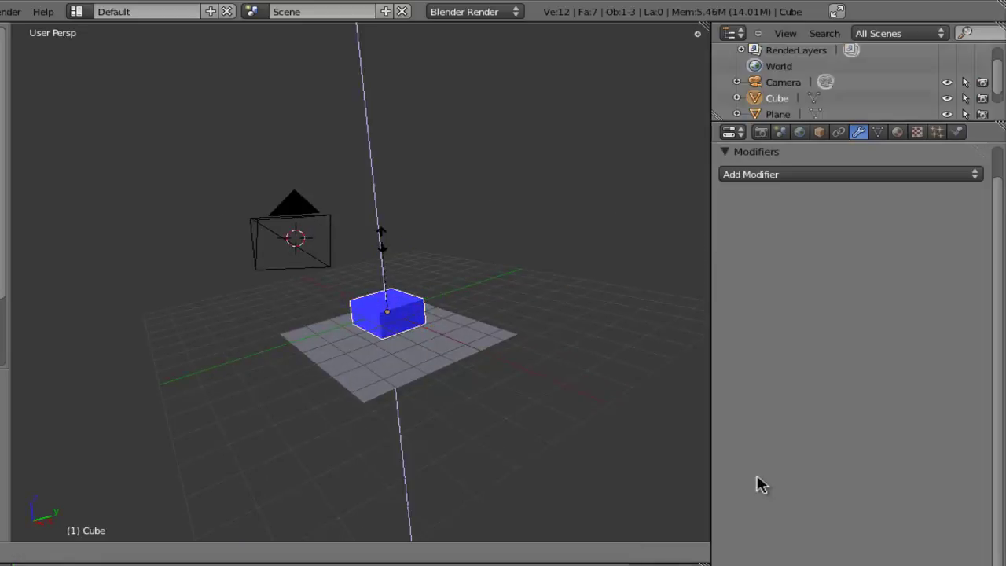
{"action": "key", "text": "Escape"}
{"action": "left_click", "coordinate": [755, 174]}
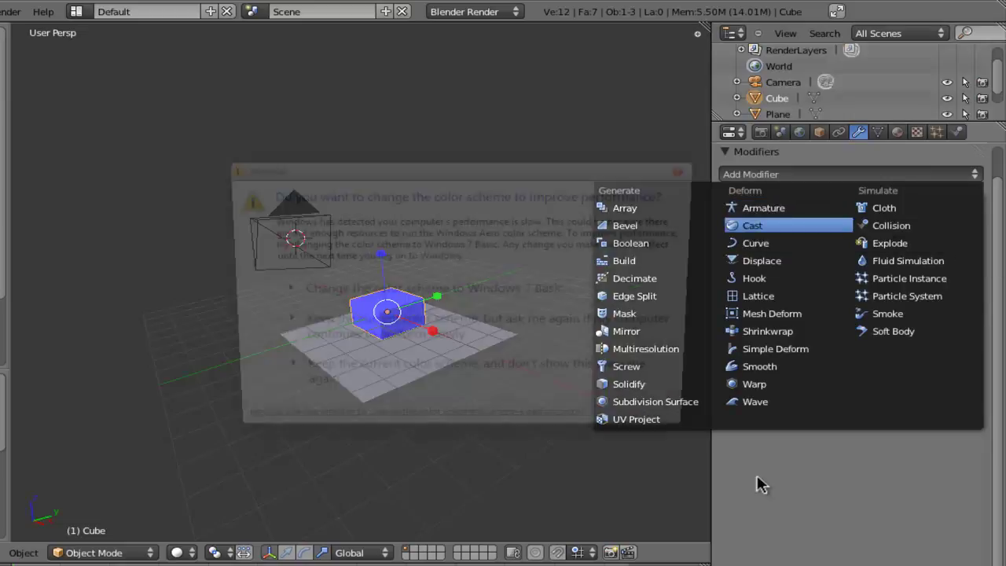
- Dismiss the colour-scheme prompt and browse the modifier list down to Wave without adding any
{"action": "left_click", "coordinate": [481, 330]}
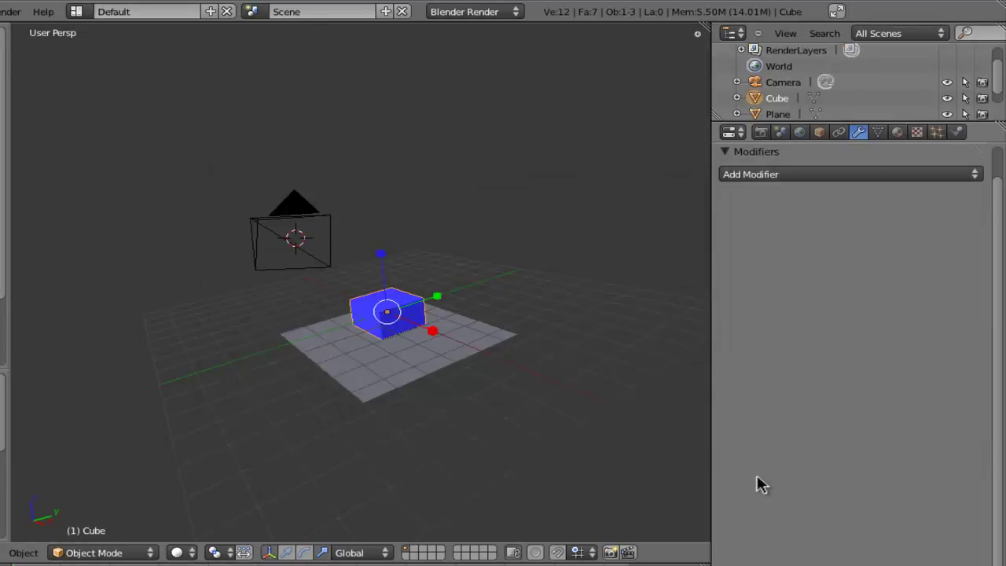
{"action": "left_click", "coordinate": [786, 173]}
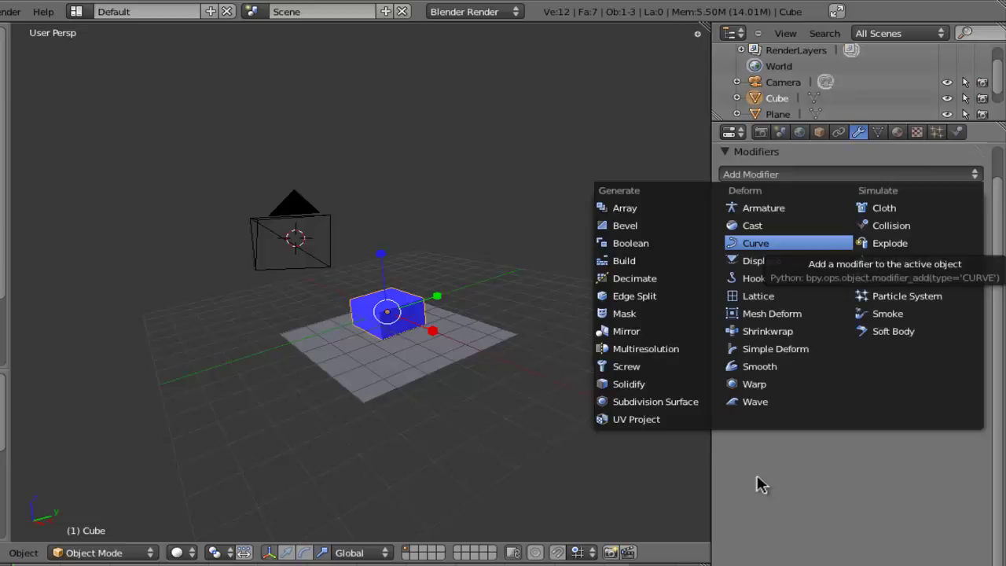
{"action": "key", "text": "Down"}
{"action": "key", "text": "Up"}
{"action": "key", "text": "Down"}
{"action": "key", "text": "Down"}
{"action": "key", "text": "Down"}
{"action": "key", "text": "Down"}
{"action": "key", "text": "Down"}
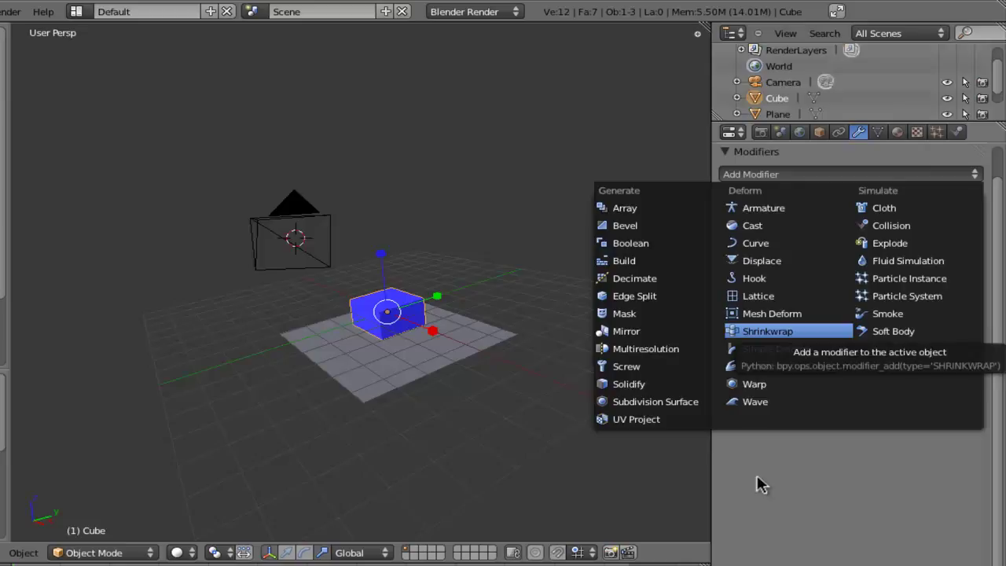
{"action": "key", "text": "Down"}
{"action": "key", "text": "Down"}
{"action": "key", "text": "Down"}
{"action": "key", "text": "Down"}
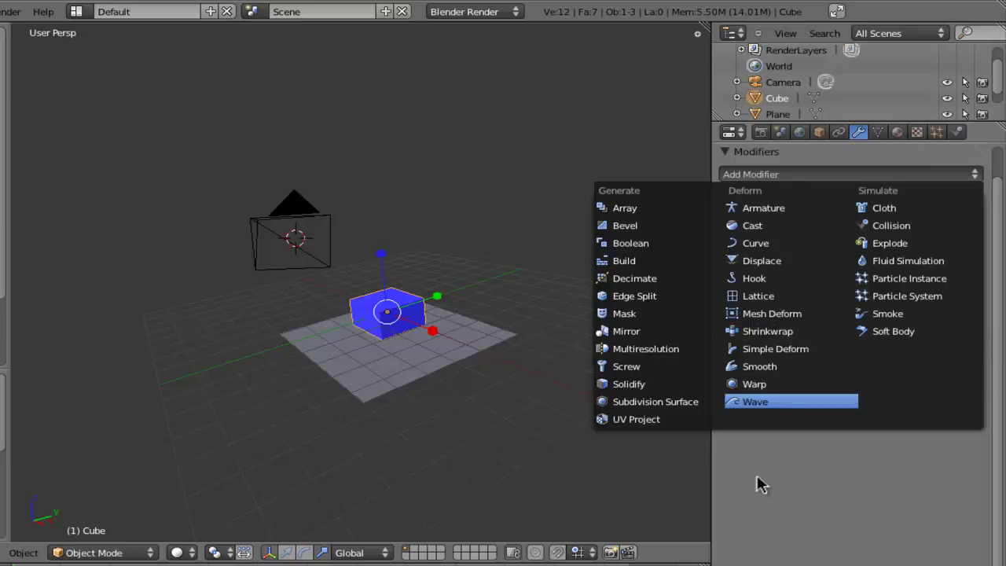
{"action": "key", "text": "Escape"}
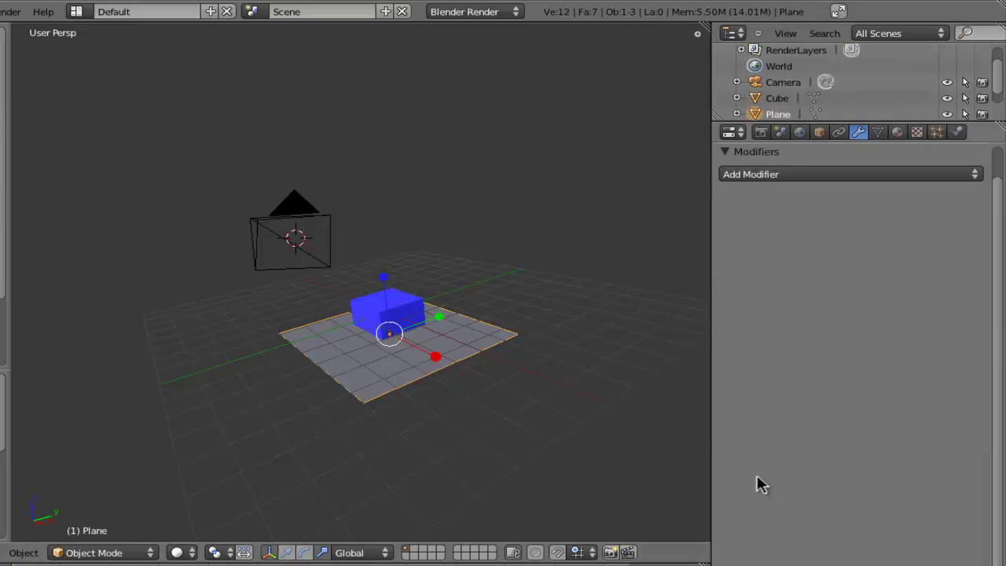
- Add a Wave modifier to the plane and play the animation briefly to preview it
{"action": "key", "text": "Return"}
{"action": "key", "text": "Down"}
{"action": "key", "text": "Down"}
{"action": "key", "text": "Down"}
{"action": "key", "text": "Down"}
{"action": "key", "text": "Down"}
{"action": "key", "text": "Down"}
{"action": "key", "text": "Down"}
{"action": "key", "text": "Down"}
{"action": "key", "text": "Down"}
{"action": "key", "text": "Down"}
{"action": "key", "text": "Down"}
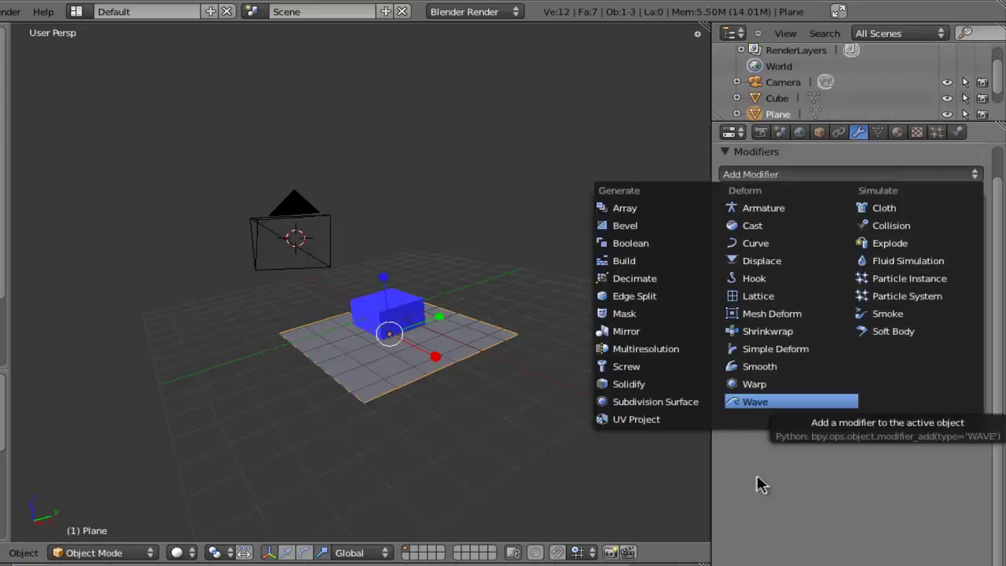
{"action": "key", "text": "Return"}
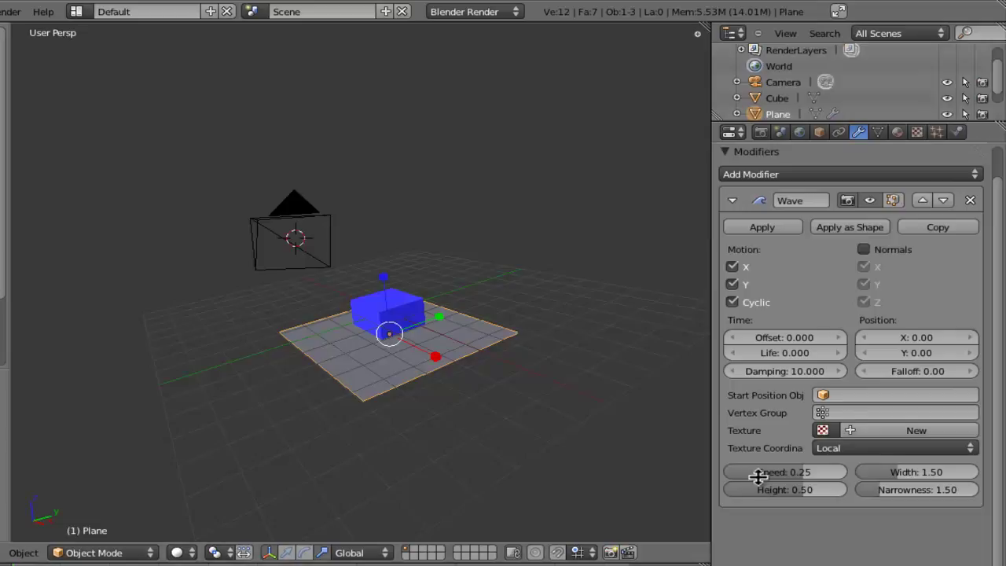
{"action": "key", "text": "alt+a"}
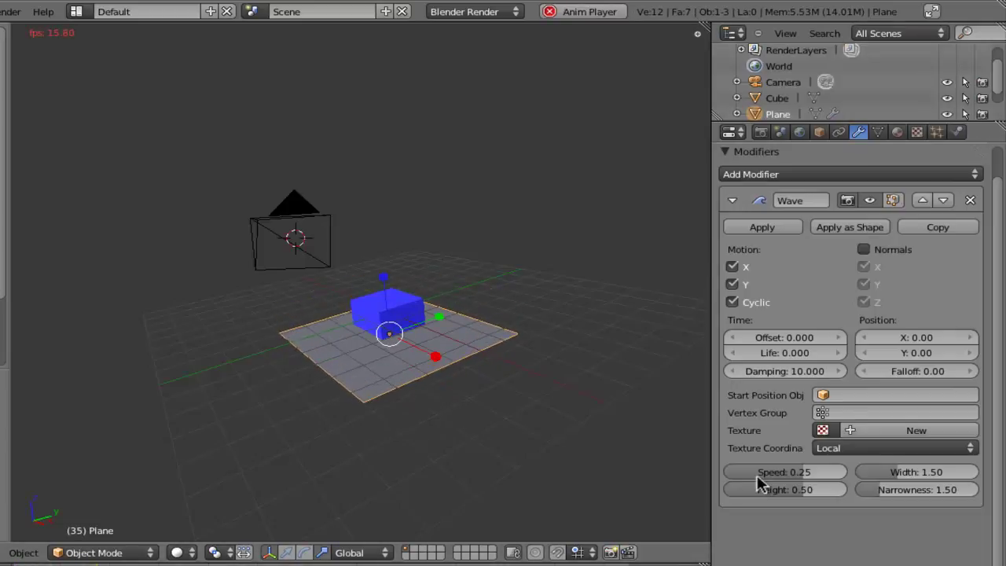
{"action": "key", "text": "alt+a"}
- In Edit Mode, subdivide the plane's mesh once from the specials menu
{"action": "key", "text": "Tab"}
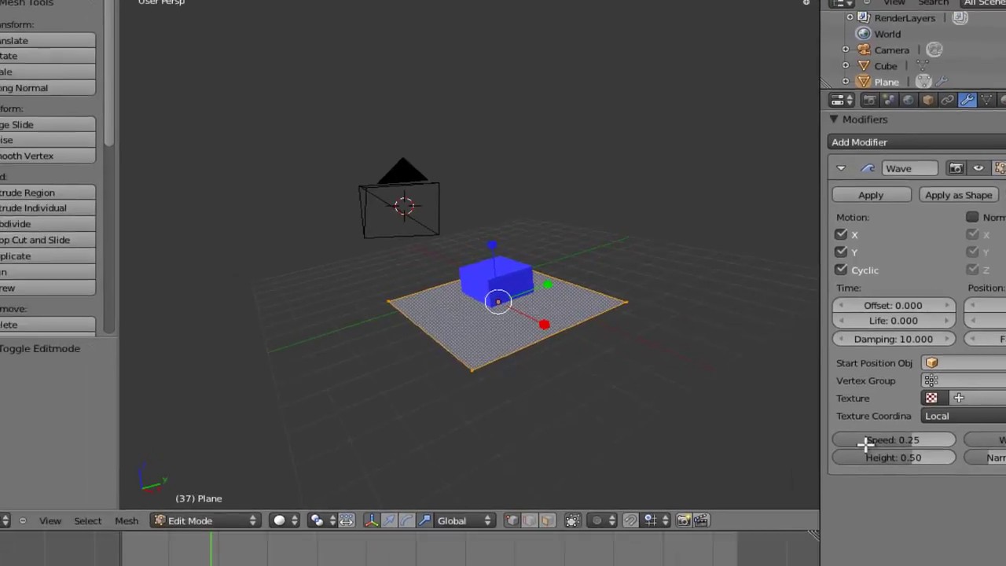
{"action": "key", "text": "w"}
{"action": "key", "text": "Down"}
- Subdivide the plane with 10 cuts, then subdivide it twice more into a dense grid
{"action": "key", "text": "Return"}
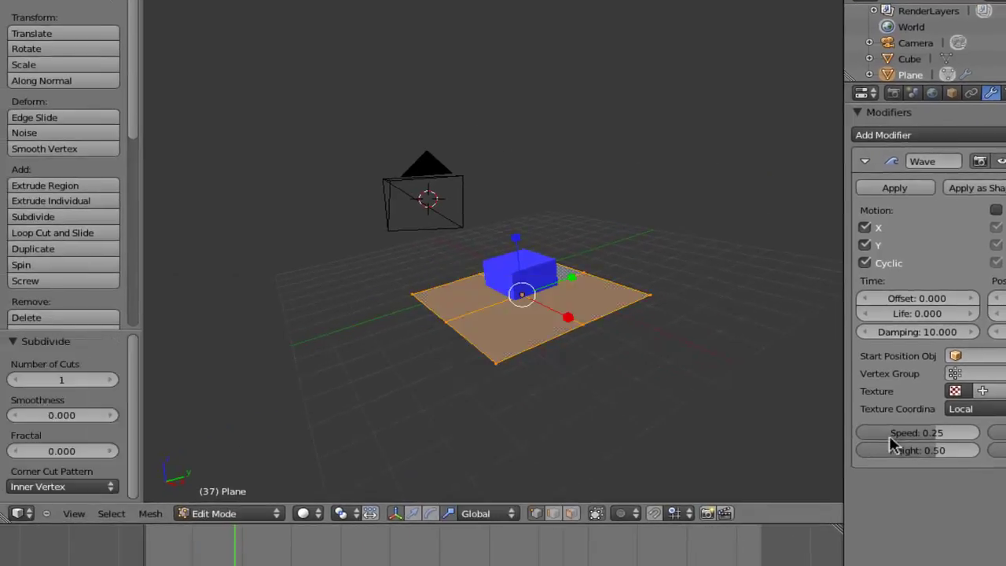
{"action": "left_click_drag", "start_coordinate": [62, 380], "coordinate": [116, 379]}
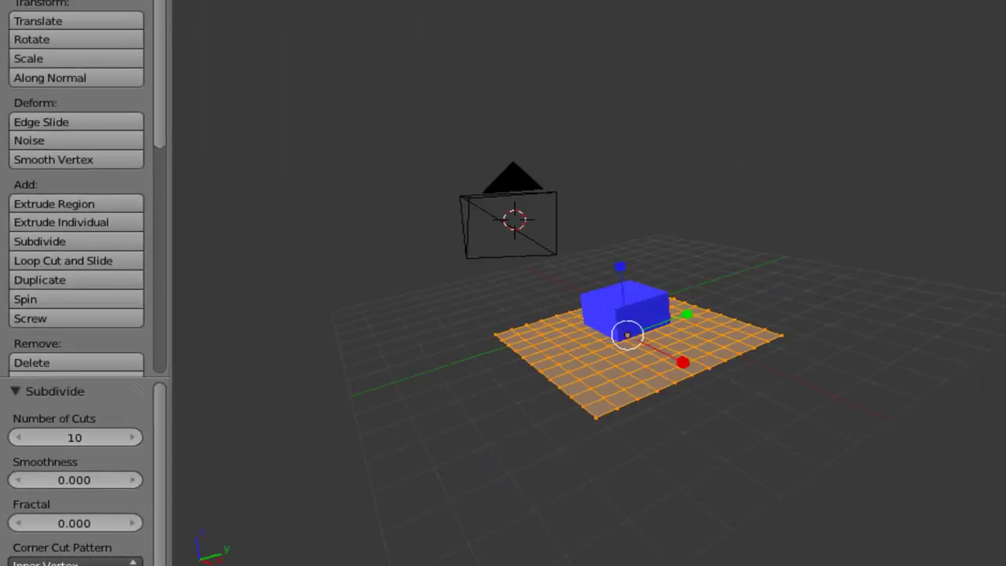
{"action": "key", "text": "w"}
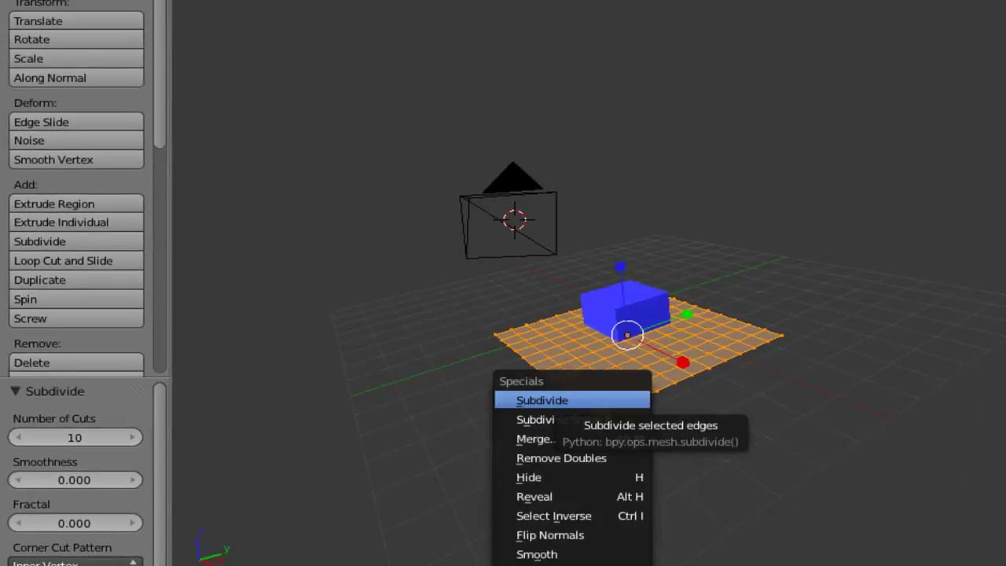
{"action": "key", "text": "Return"}
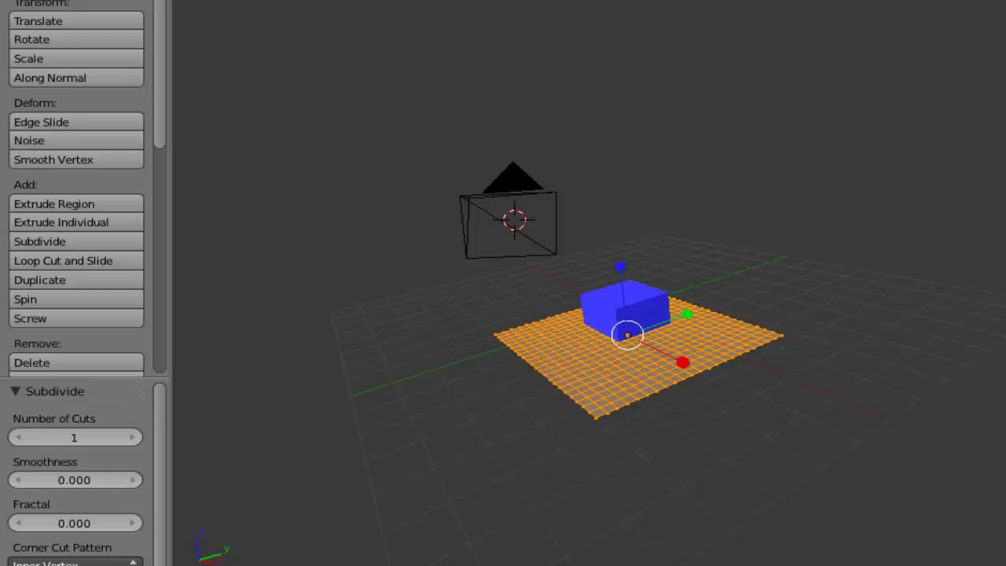
{"action": "key", "text": "w"}
{"action": "key", "text": "Return"}
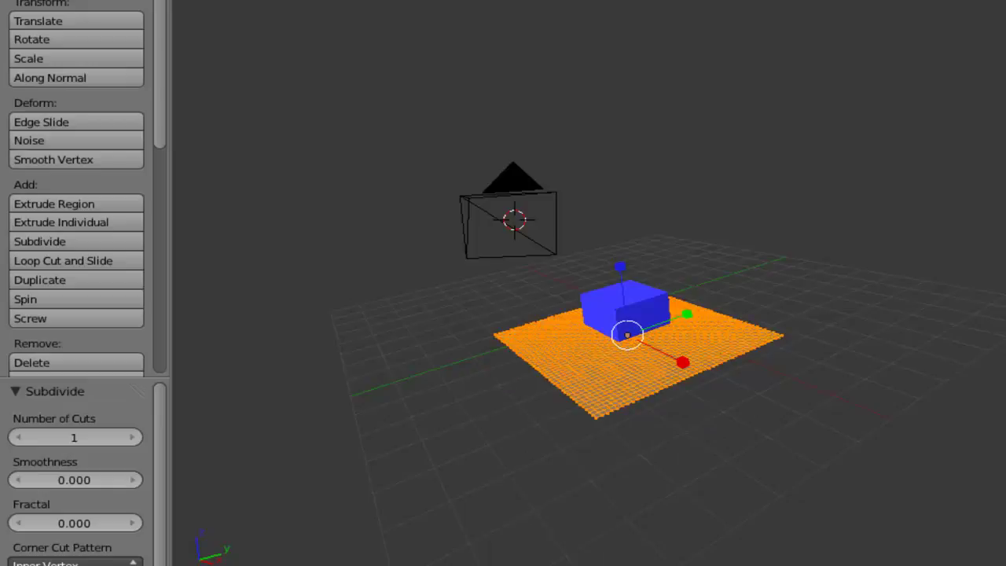
{"action": "left_click", "coordinate": [185, 565]}
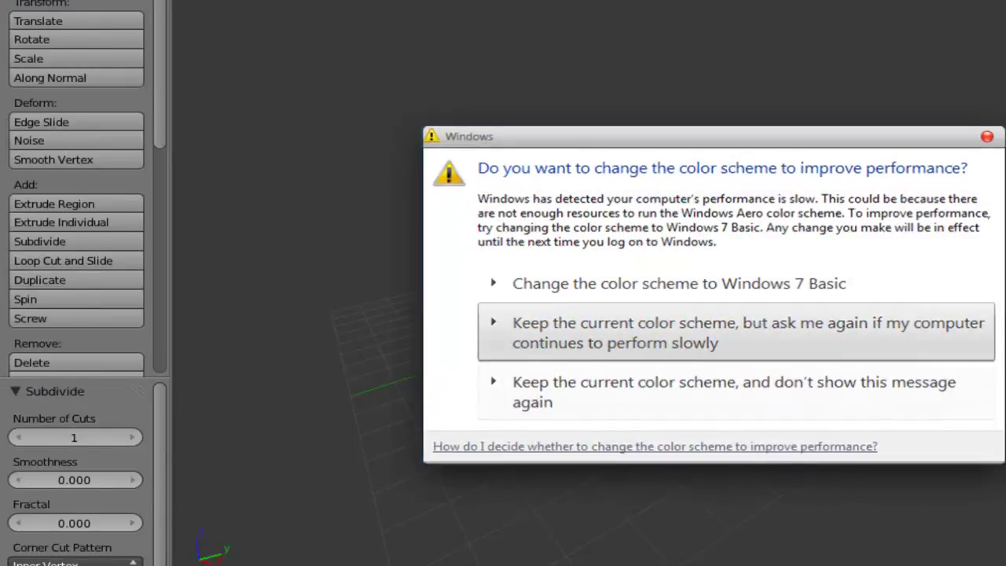
- Keep the current colour scheme and take the rippling plane back to Object Mode
{"action": "left_click", "coordinate": [614, 332]}
{"action": "key", "text": "Tab"}
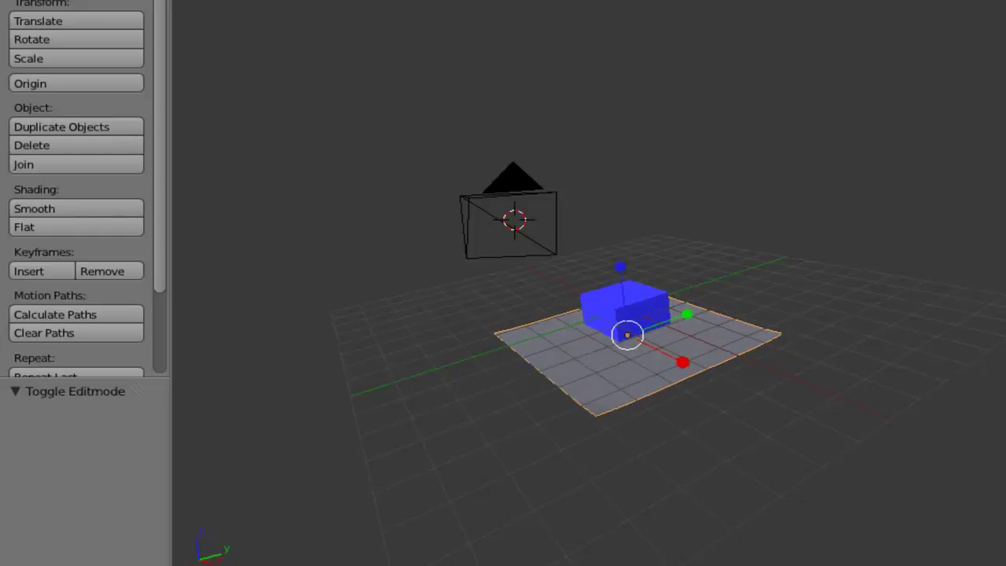
- Remove the plane's Wave modifier, then select the cube and view its mesh data settings
{"action": "key", "text": "ctrl+x"}
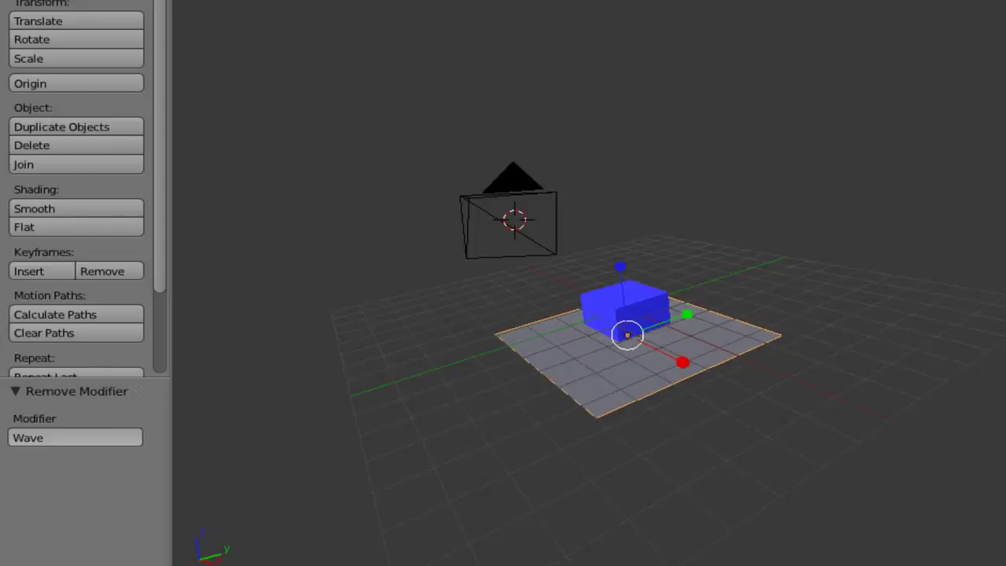
{"action": "key", "text": "ctrl+shift+a"}
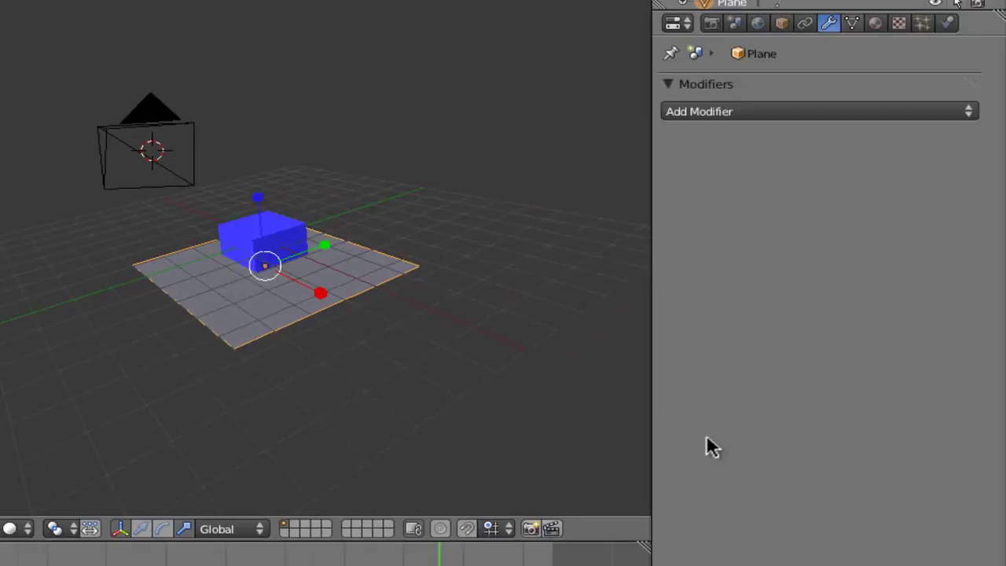
{"action": "key", "text": "ctrl+Tab"}
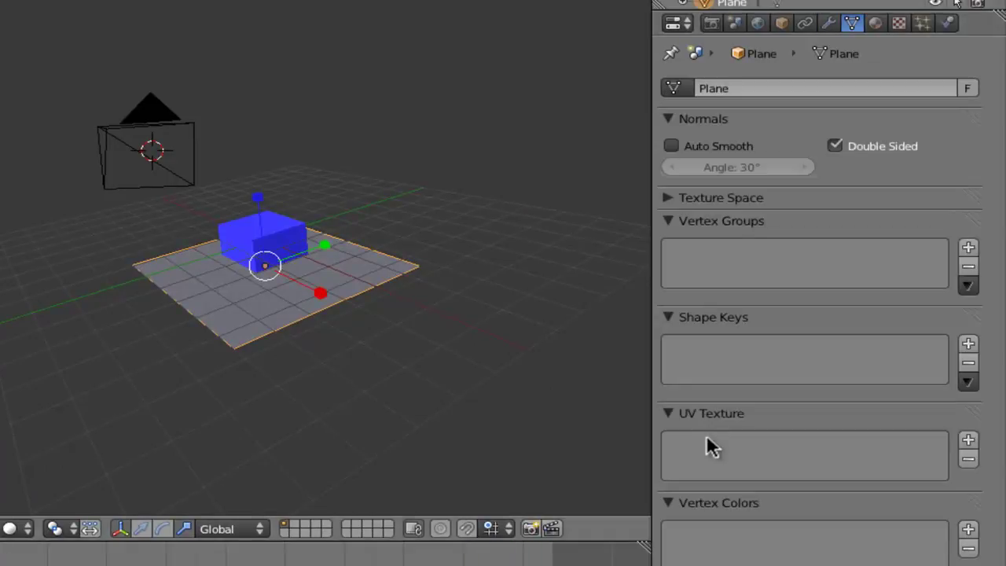
{"action": "key", "text": "ctrl+z"}
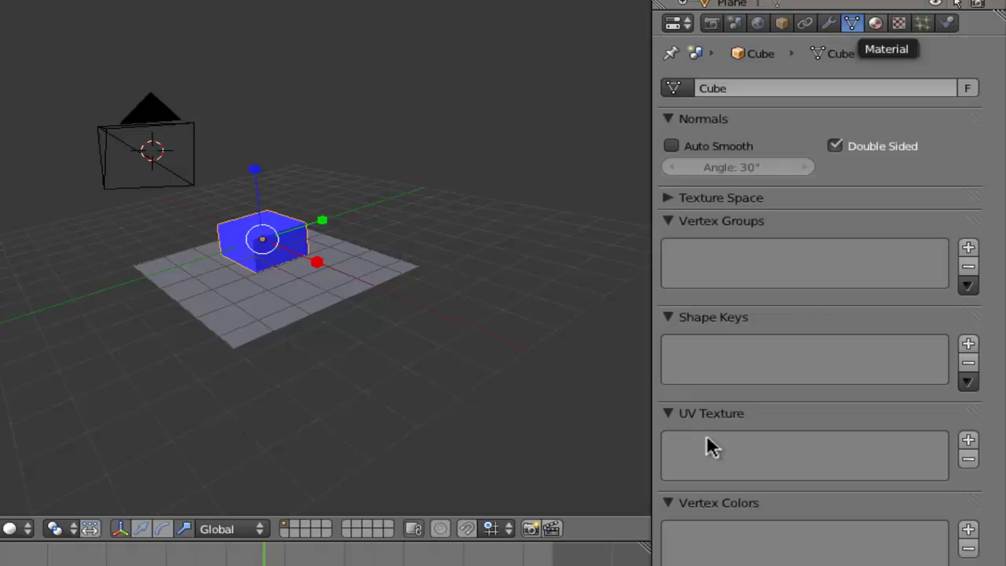
- In the cube's material, try Emit 0.51, then set Emit back to 0
{"action": "left_click", "coordinate": [875, 22]}
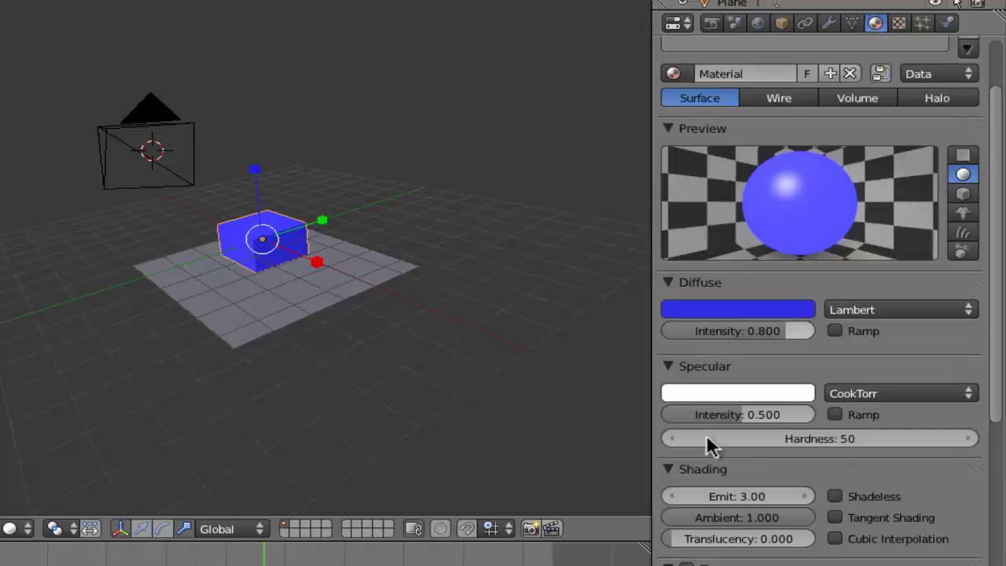
{"action": "double_click", "coordinate": [736, 496]}
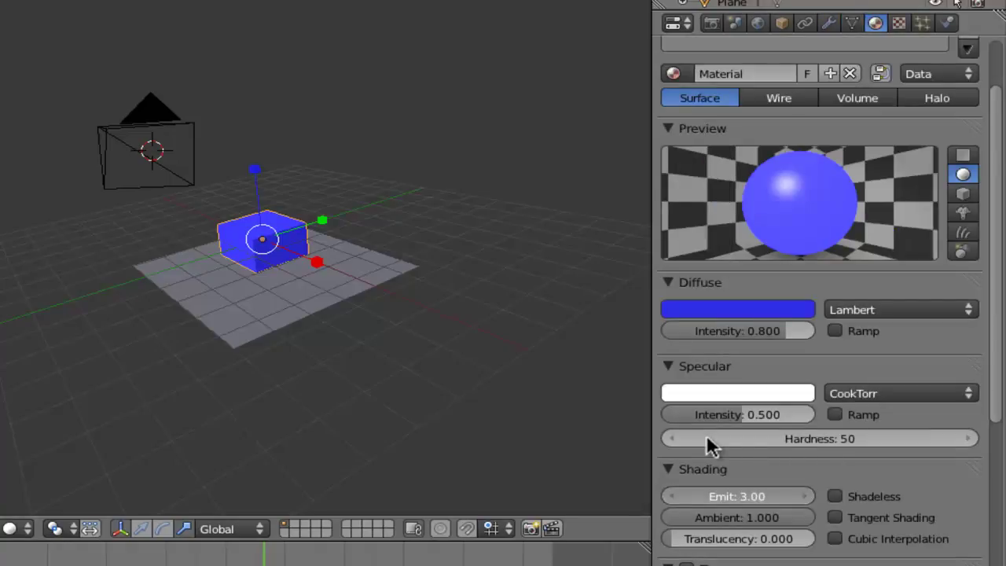
{"action": "type", "text": "0.51"}
{"action": "key", "text": "Return"}
{"action": "double_click", "coordinate": [737, 496]}
{"action": "type", "text": "0"}
{"action": "key", "text": "Return"}
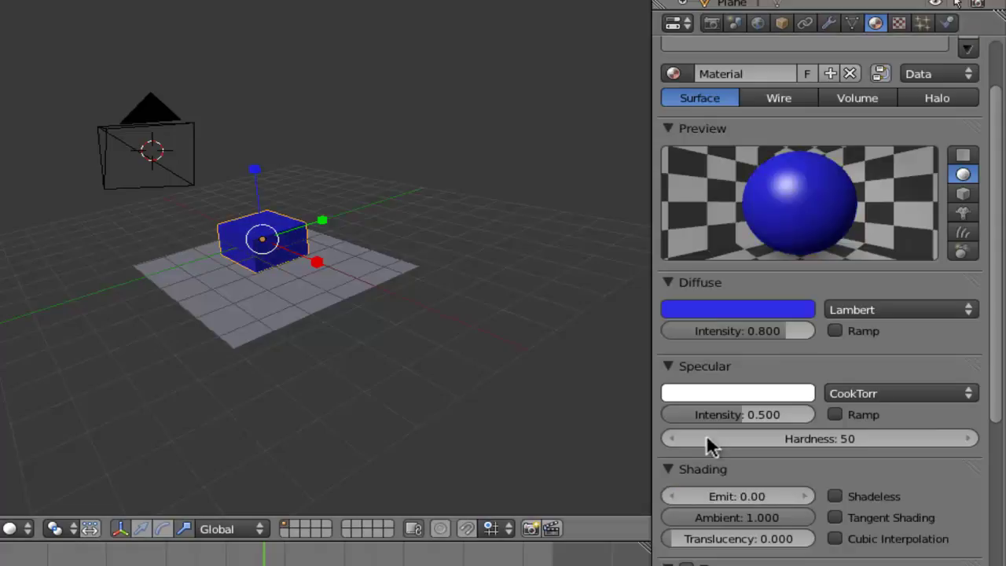
- Raise the material's diffuse intensity to 0.993 and lower Fresnel to 0.000
{"action": "key", "text": "KP_Add"}
{"action": "key", "text": "KP_Add"}
{"action": "left_click_drag", "start_coordinate": [737, 331], "coordinate": [780, 330]}
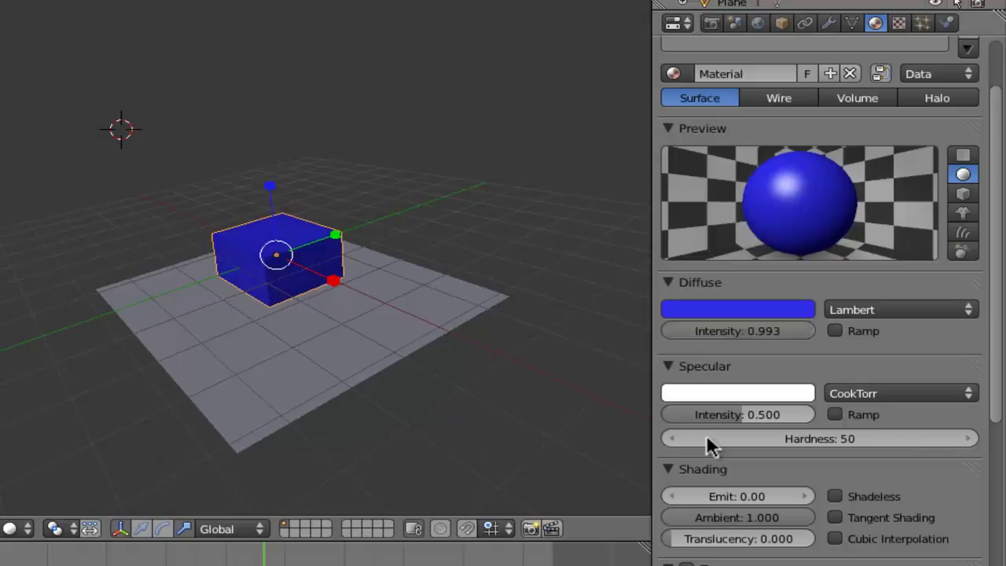
{"action": "scroll", "coordinate": [706, 442], "scroll_direction": "down", "scroll_amount": 5}
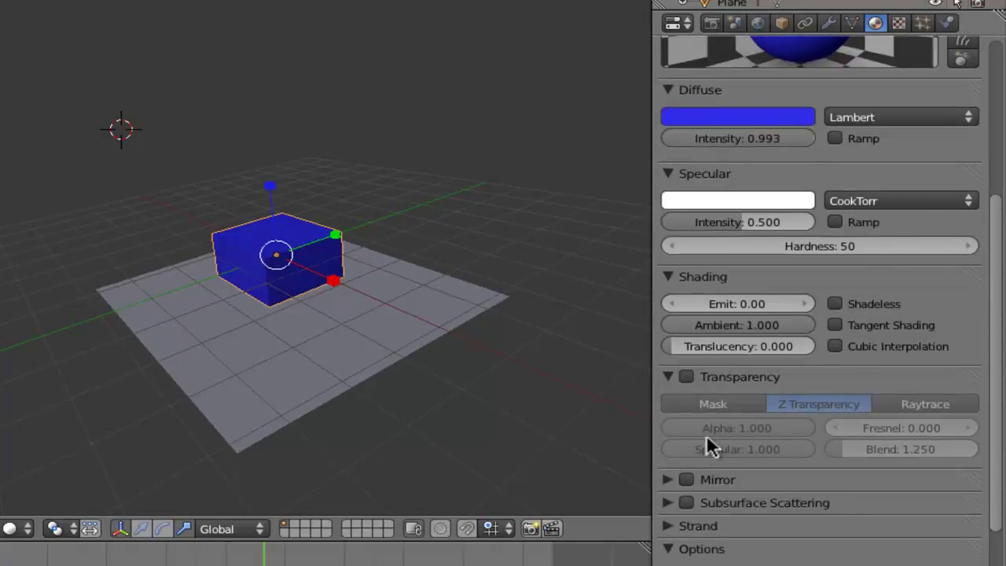
{"action": "scroll", "coordinate": [707, 440], "scroll_direction": "up", "scroll_amount": 4}
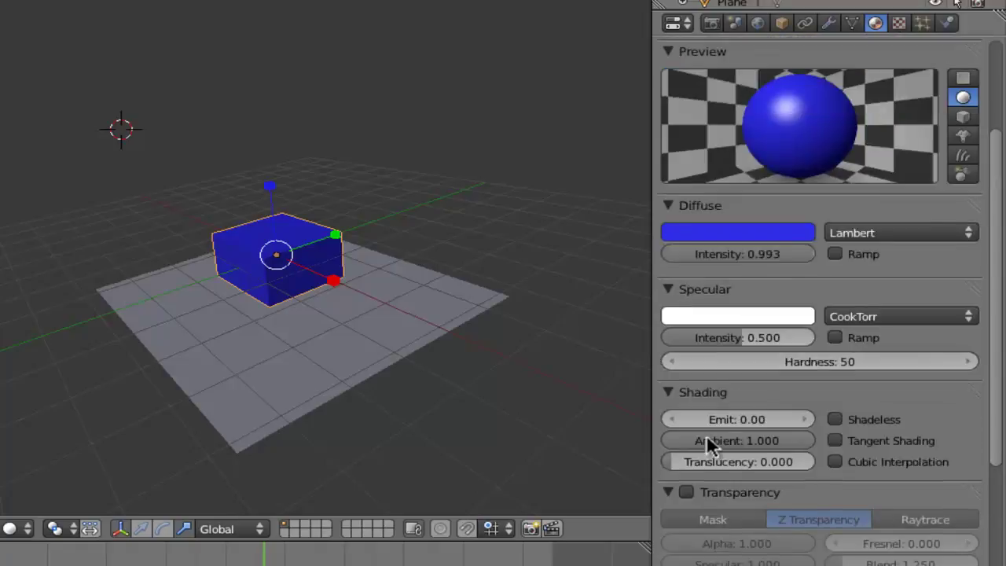
{"action": "scroll", "coordinate": [706, 440], "scroll_direction": "down", "scroll_amount": 1}
{"action": "scroll", "coordinate": [706, 443], "scroll_direction": "down", "scroll_amount": 2}
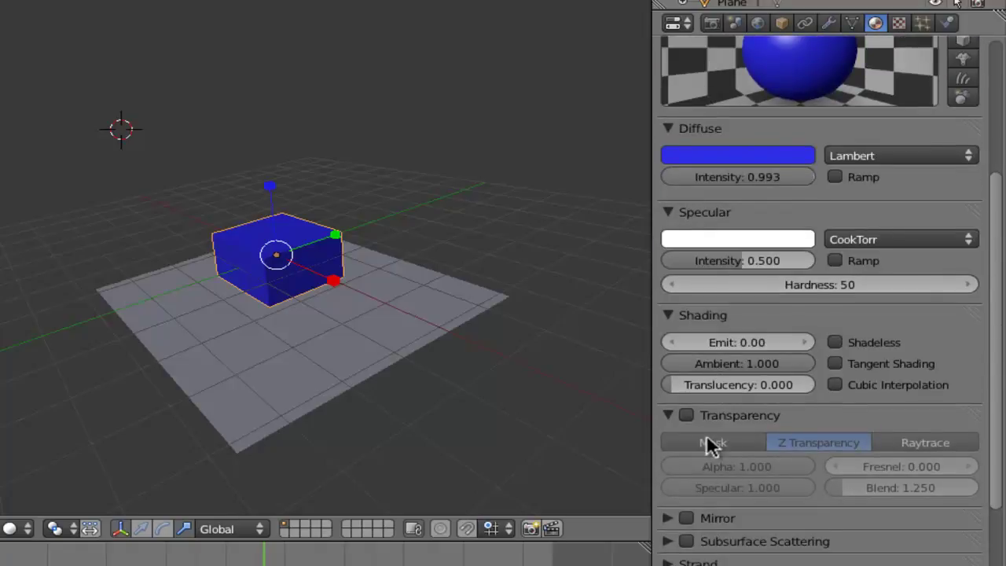
{"action": "scroll", "coordinate": [707, 444], "scroll_direction": "down", "scroll_amount": 5}
{"action": "scroll", "coordinate": [706, 444], "scroll_direction": "up", "scroll_amount": 3}
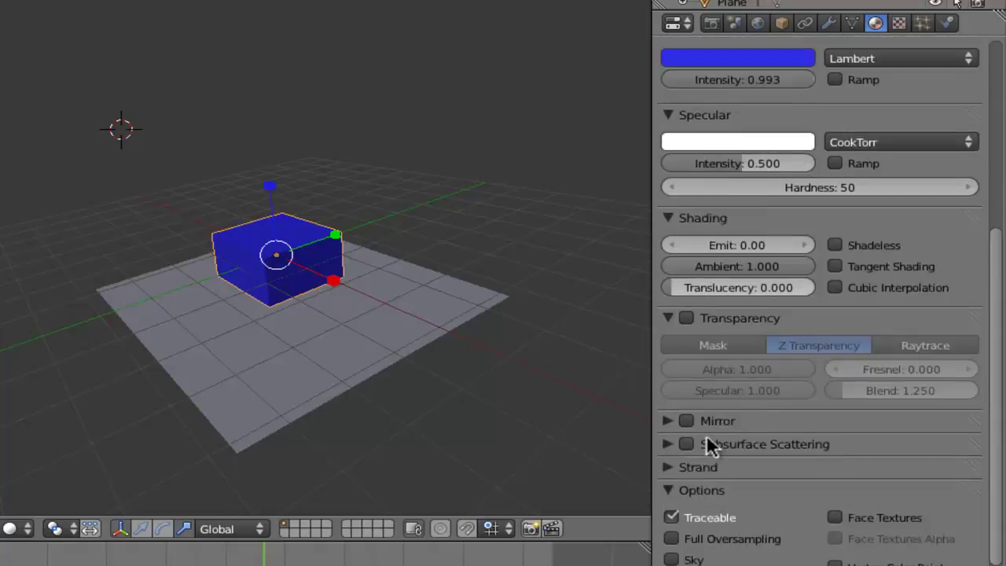
{"action": "scroll", "coordinate": [707, 445], "scroll_direction": "up", "scroll_amount": 7}
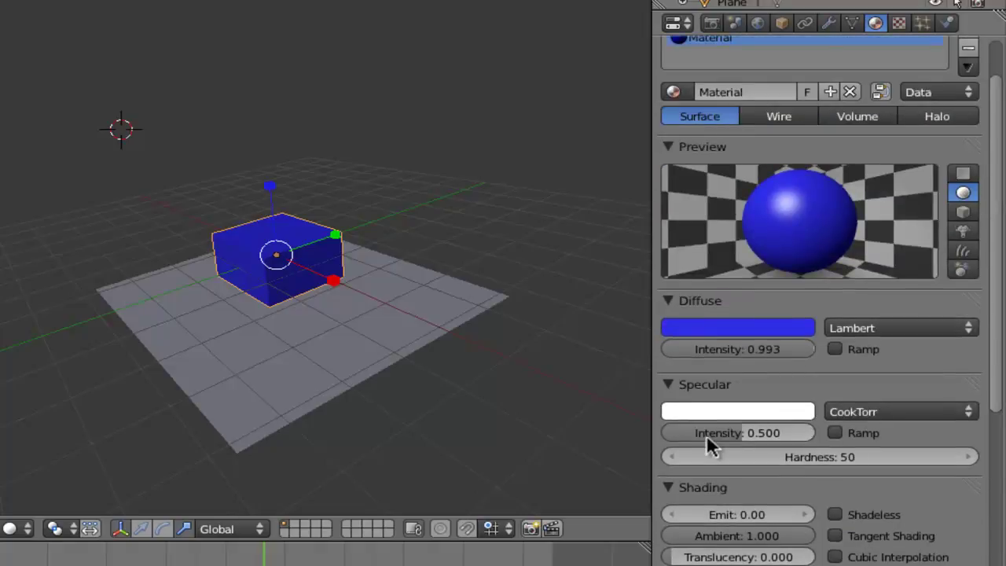
{"action": "scroll", "coordinate": [707, 442], "scroll_direction": "down", "scroll_amount": 2}
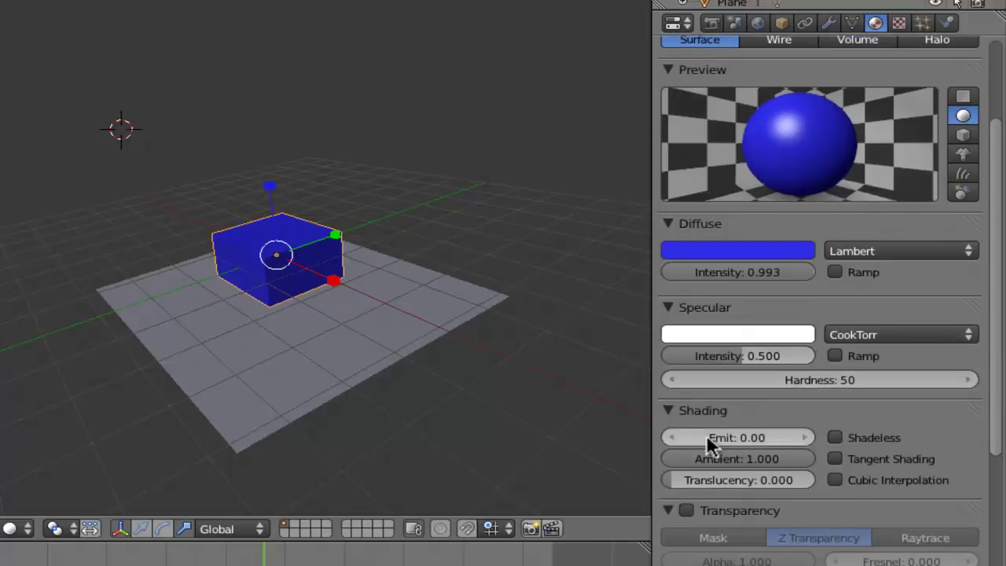
{"action": "scroll", "coordinate": [707, 443], "scroll_direction": "down", "scroll_amount": 5}
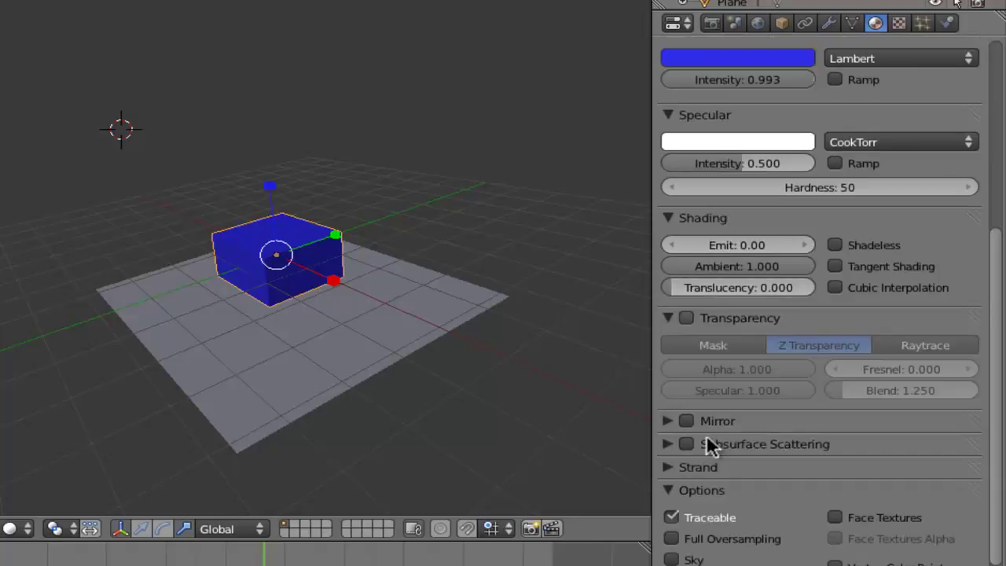
{"action": "scroll", "coordinate": [707, 440], "scroll_direction": "up", "scroll_amount": 2}
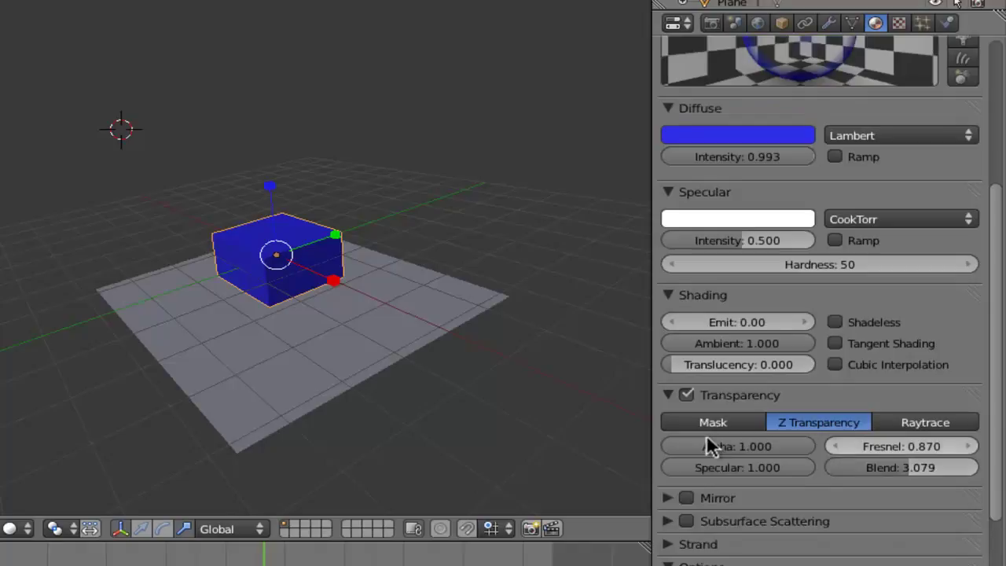
{"action": "scroll", "coordinate": [706, 440], "scroll_direction": "up", "scroll_amount": 3}
{"action": "scroll", "coordinate": [706, 440], "scroll_direction": "down", "scroll_amount": 1}
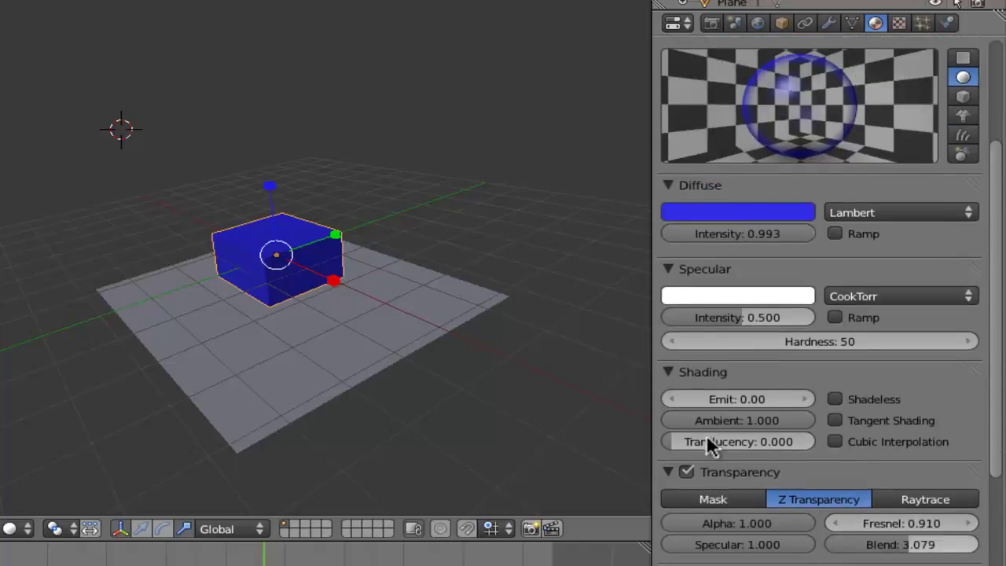
{"action": "left_click_drag", "start_coordinate": [902, 523], "coordinate": [833, 523]}
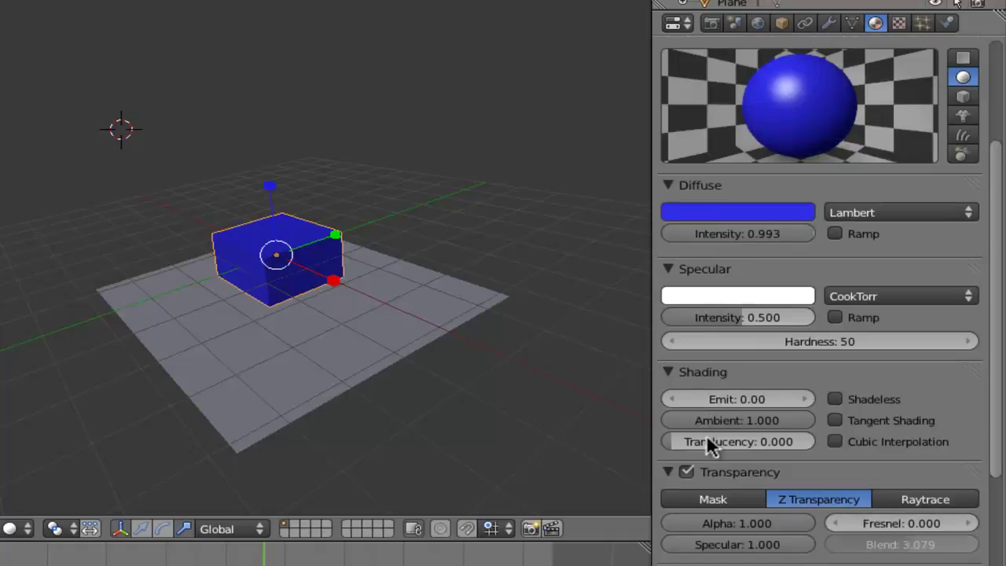
{"action": "scroll", "coordinate": [707, 445], "scroll_direction": "down", "scroll_amount": 7}
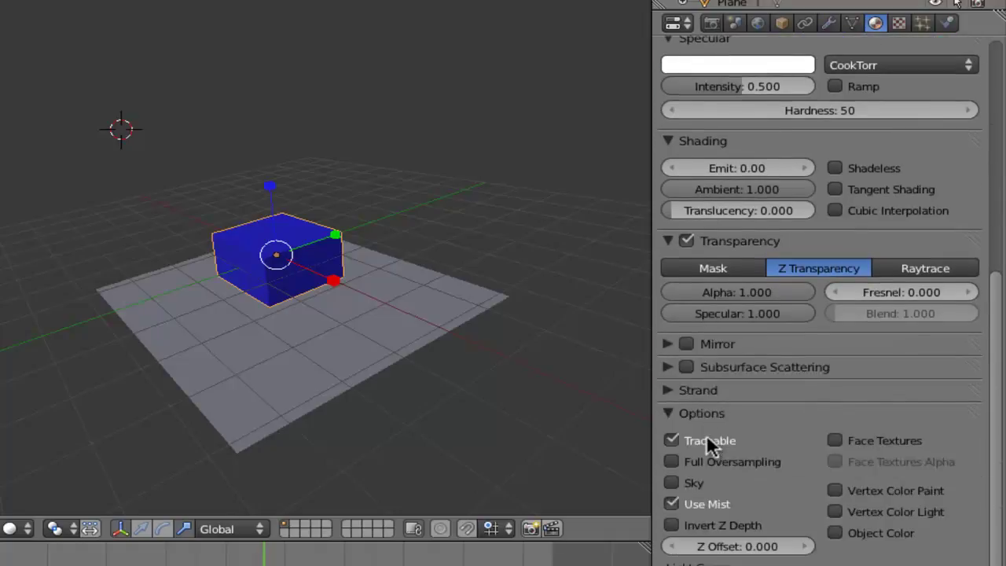
{"action": "scroll", "coordinate": [707, 437], "scroll_direction": "up", "scroll_amount": 6}
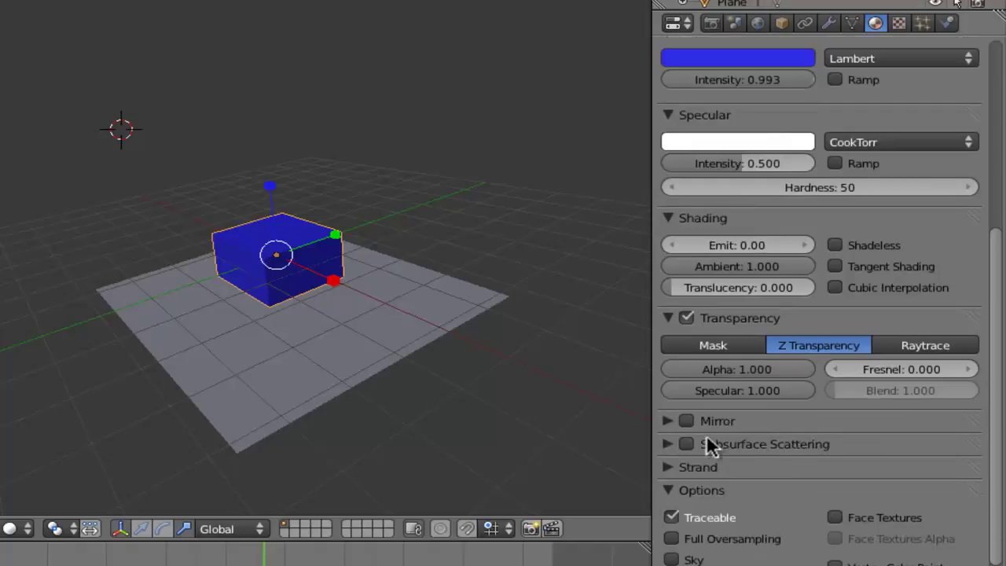
- Stretch the cube slightly taller along Z and switch the manipulator to translate
{"action": "key", "text": "ctrl+Tab"}
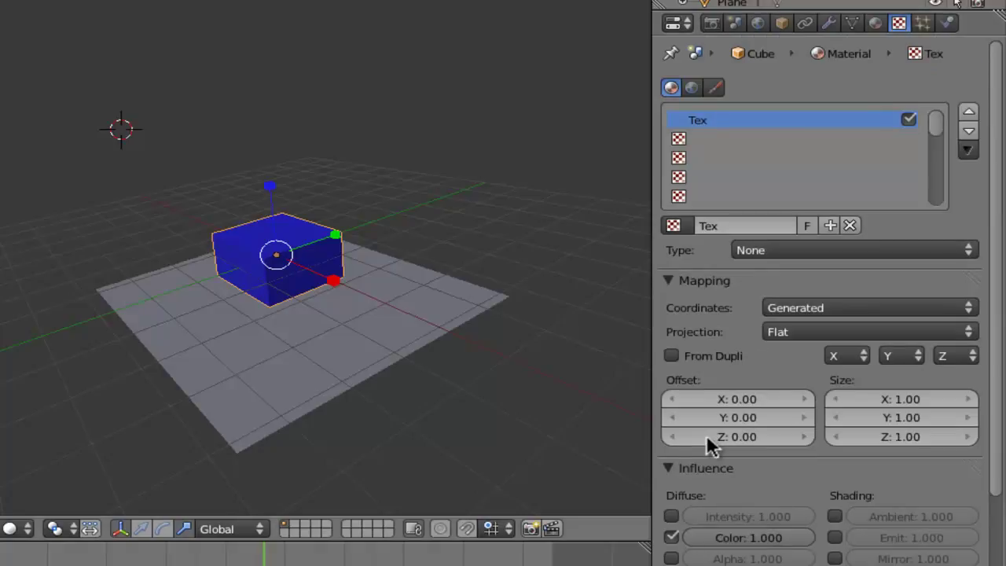
{"action": "key", "text": "ctrl+shift+Tab"}
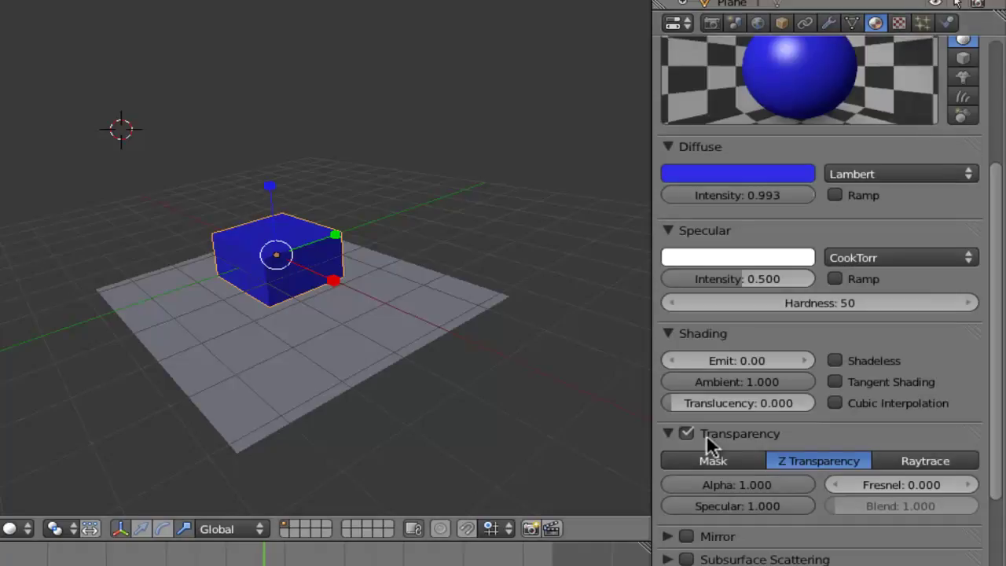
{"action": "key", "text": "s"}
{"action": "key", "text": "z"}
{"action": "key", "text": "Return"}
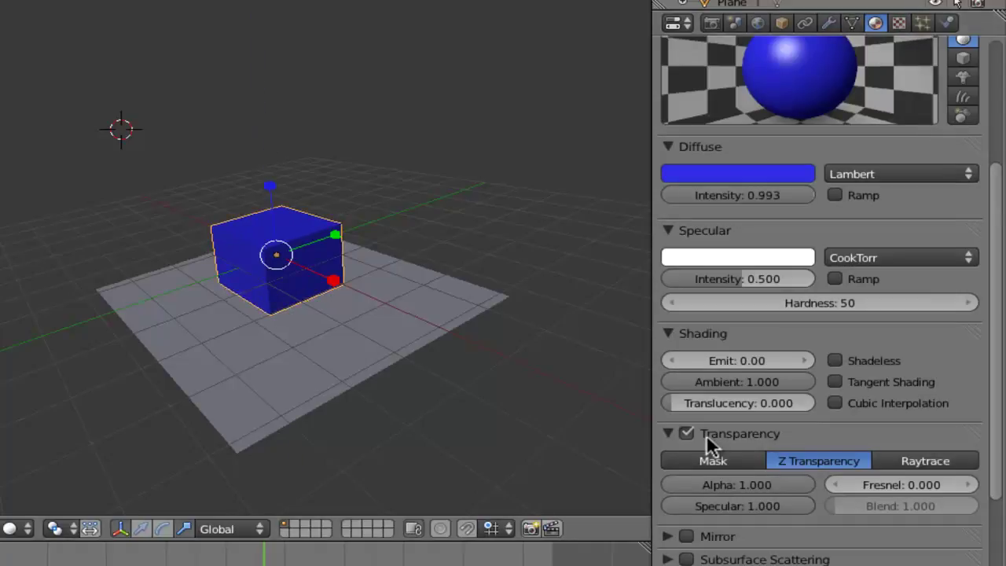
{"action": "key", "text": "ctrl+alt+g"}
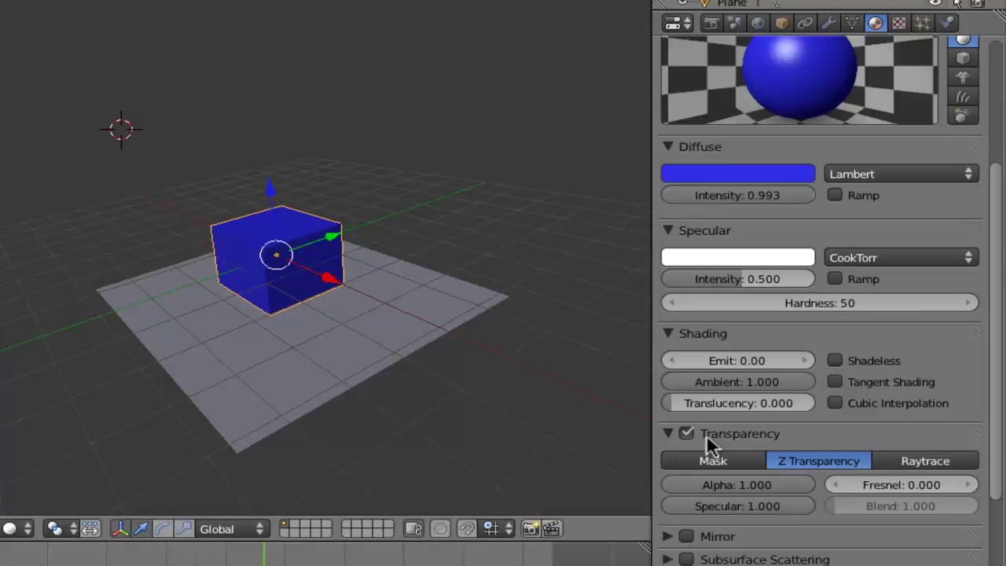
- Unlink the blue material from the cube, leaving it plain grey
{"action": "scroll", "coordinate": [326, 259], "scroll_direction": "up", "scroll_amount": 3}
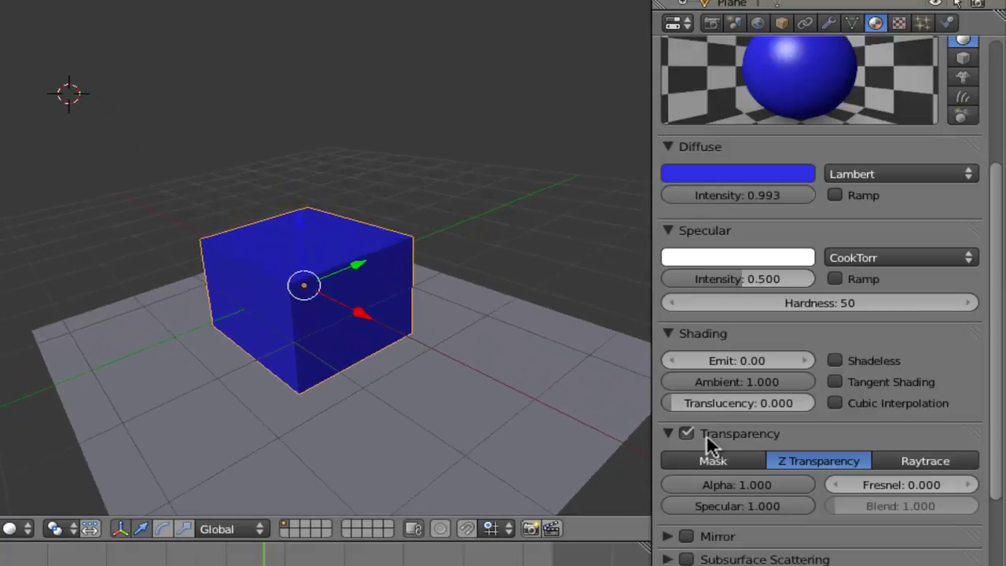
{"action": "scroll", "coordinate": [327, 259], "scroll_direction": "up", "scroll_amount": 2}
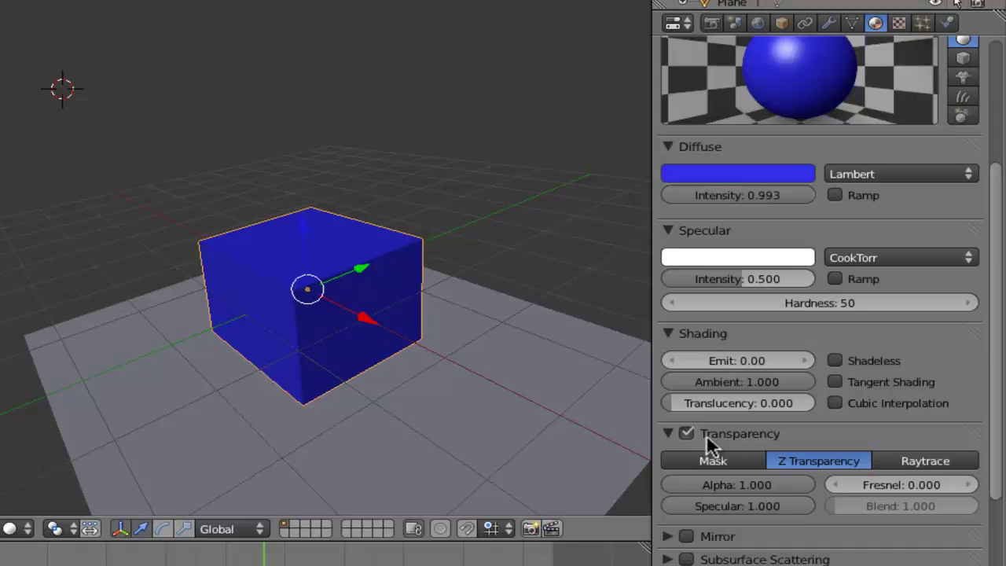
{"action": "scroll", "coordinate": [706, 442], "scroll_direction": "up", "scroll_amount": 5}
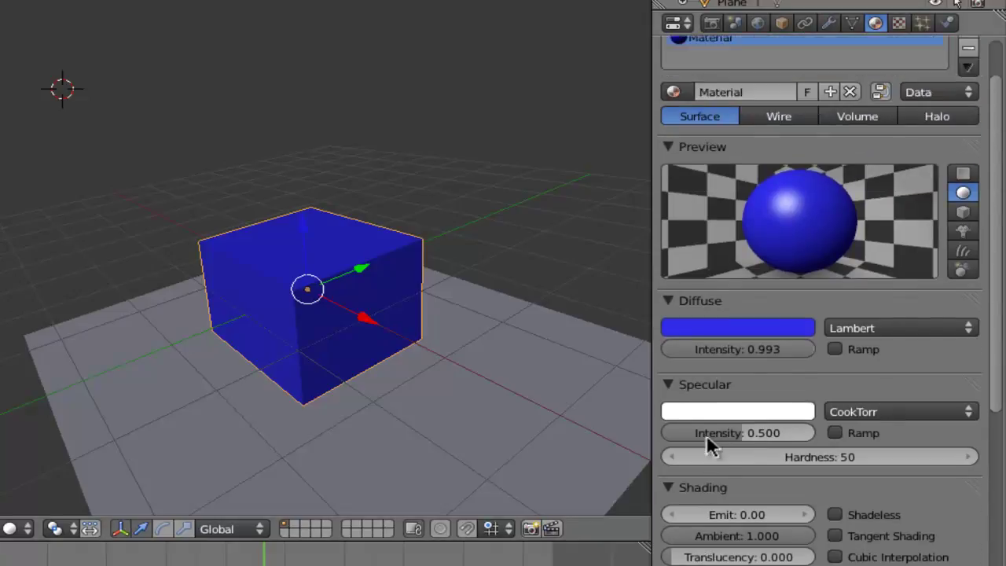
{"action": "key", "text": "ctrl+z"}
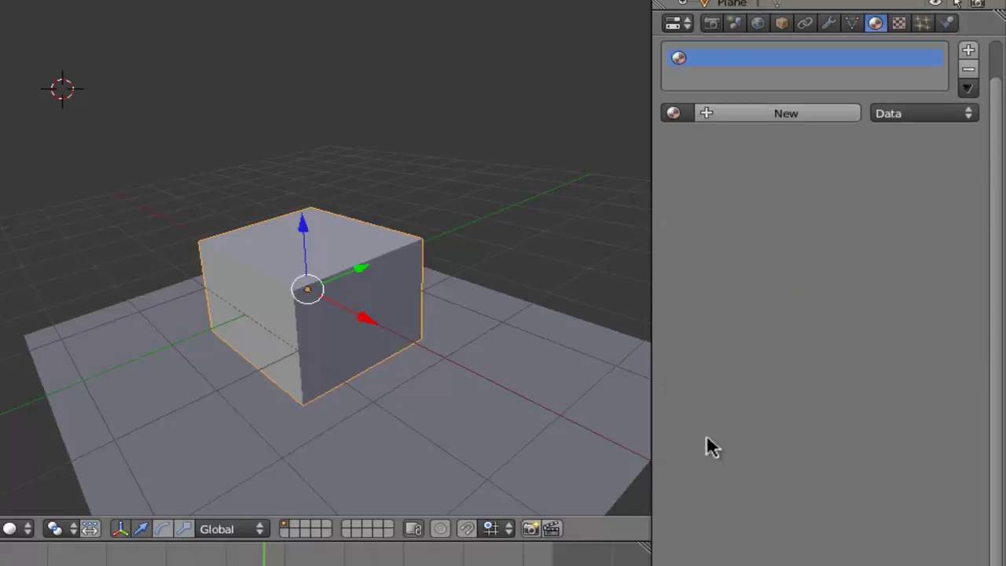
- Give the new Material.001 a Clouds texture and preview texture and material together
{"action": "key", "text": "ctrl+Tab"}
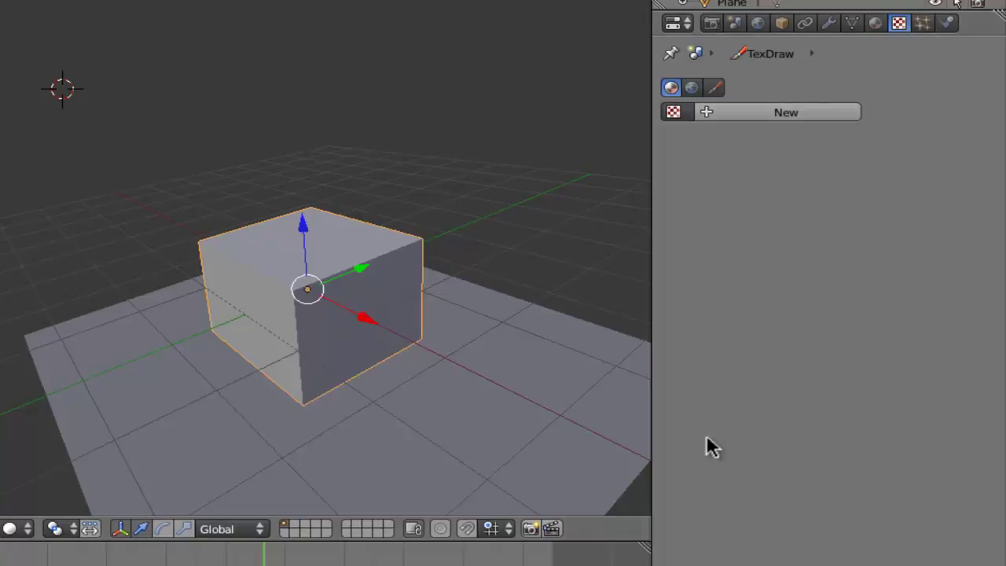
{"action": "key", "text": "ctrl+shift+Tab"}
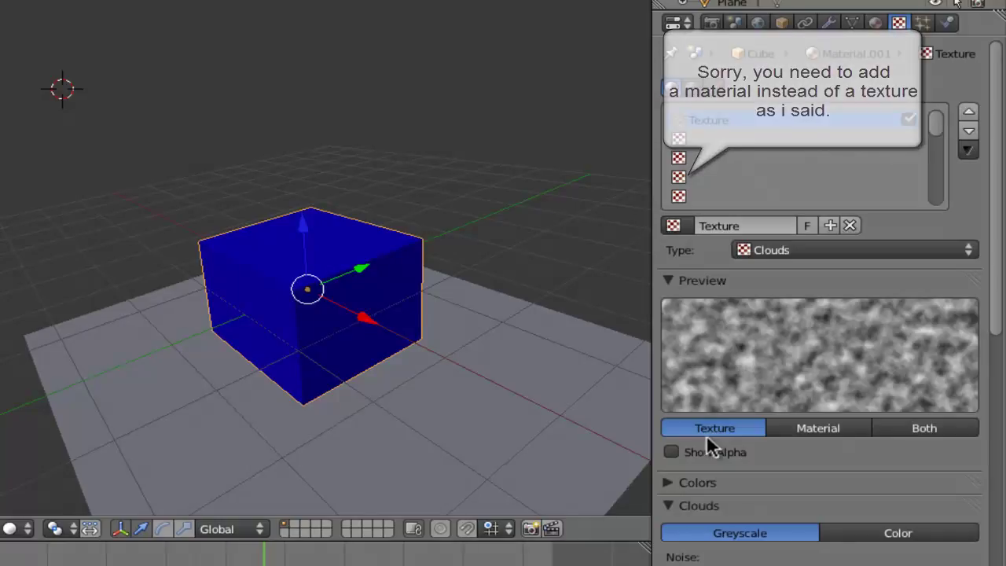
{"action": "scroll", "coordinate": [707, 440], "scroll_direction": "down", "scroll_amount": 3}
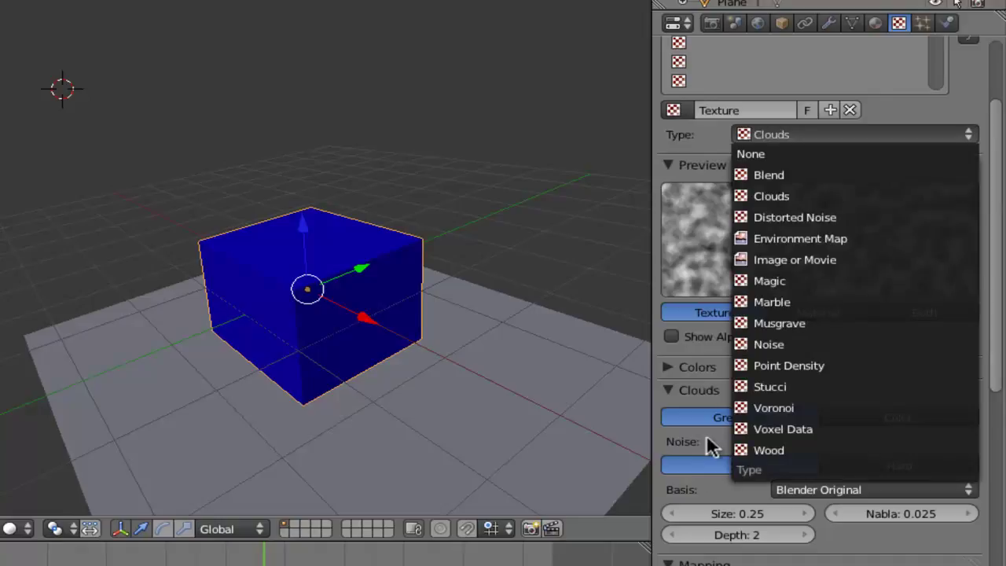
{"action": "key", "text": "Escape"}
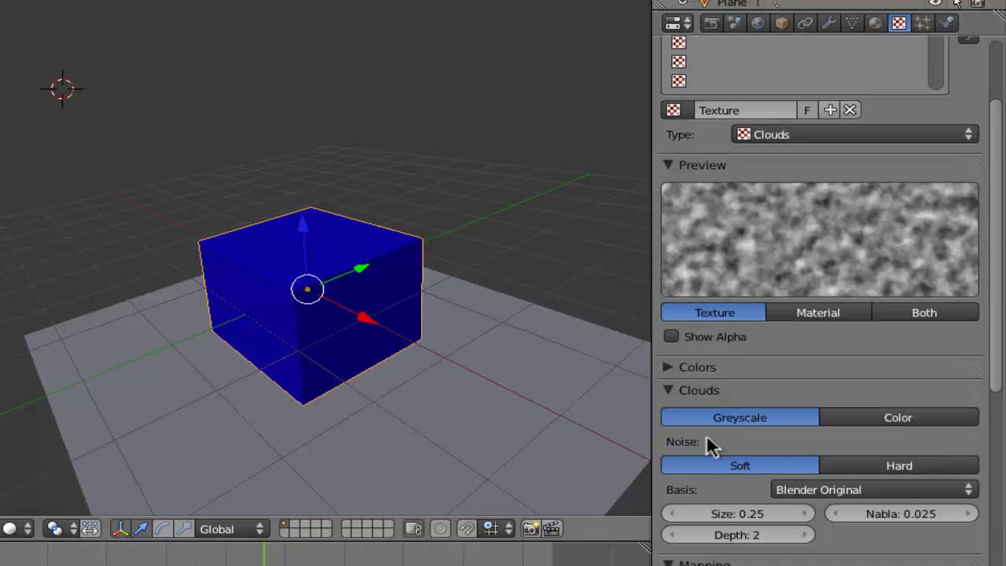
{"action": "scroll", "coordinate": [707, 440], "scroll_direction": "up", "scroll_amount": 4}
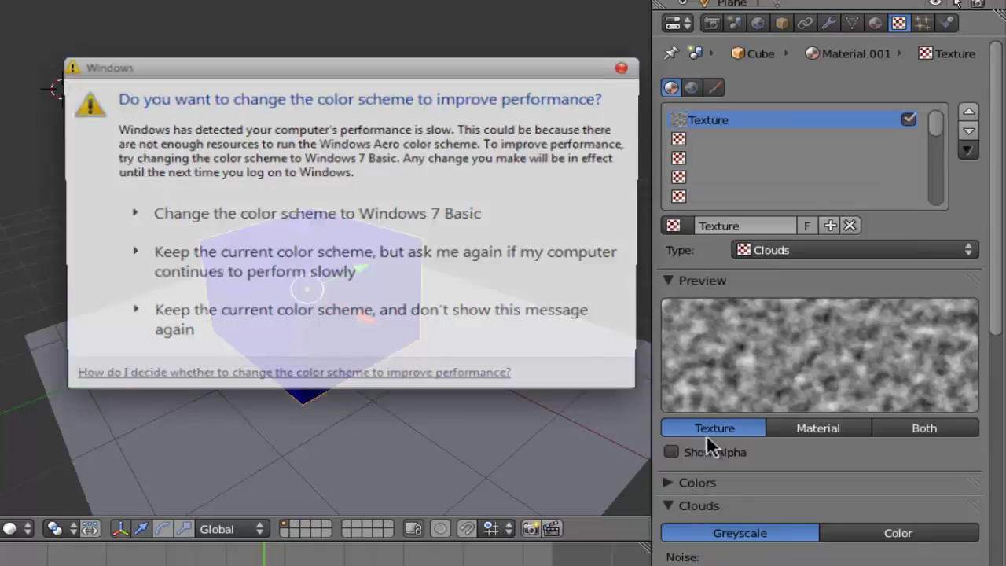
{"action": "left_click", "coordinate": [386, 264]}
{"action": "left_click", "coordinate": [924, 428]}
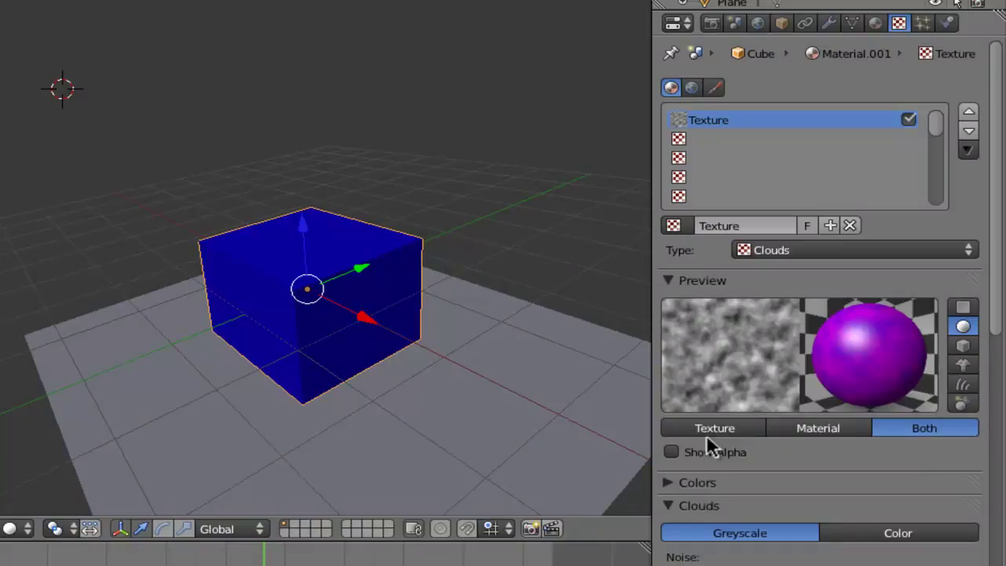
- Set Material.001's diffuse intensity to 1.000 and specular intensity to 0.236
{"action": "scroll", "coordinate": [706, 437], "scroll_direction": "down", "scroll_amount": 4}
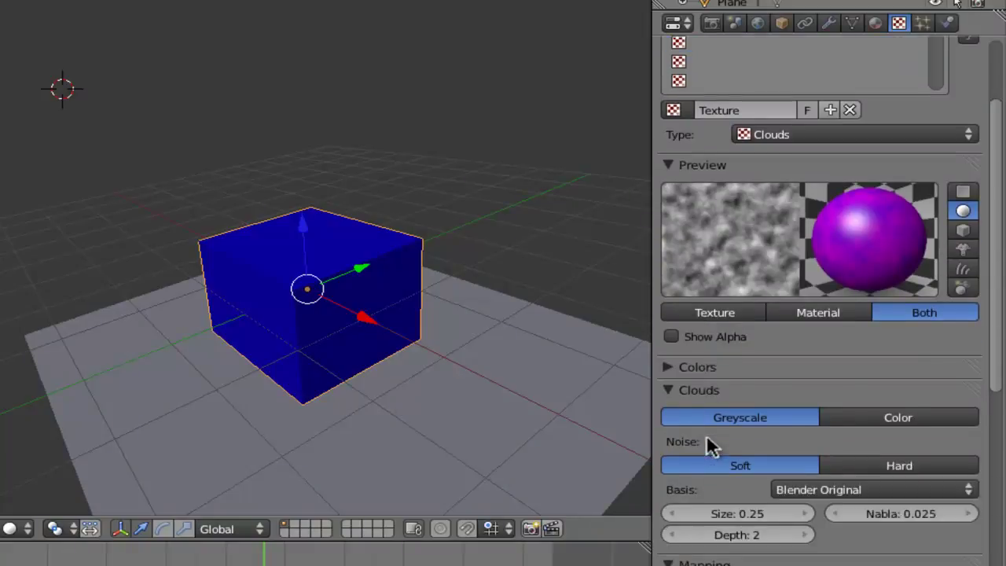
{"action": "key", "text": "ctrl+shift+Tab"}
{"action": "left_click_drag", "start_coordinate": [787, 408], "coordinate": [818, 408]}
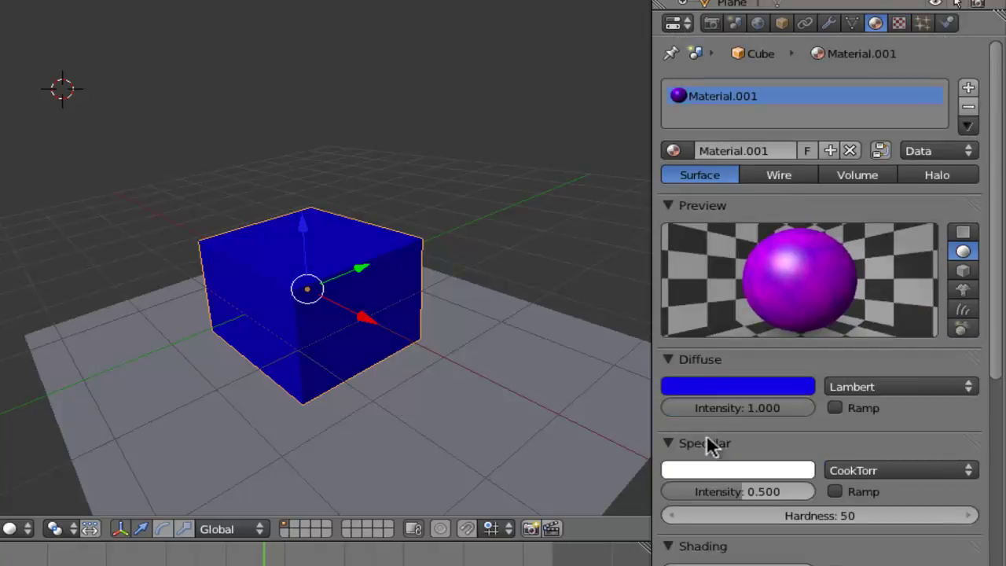
{"action": "left_click_drag", "start_coordinate": [739, 491], "coordinate": [661, 491]}
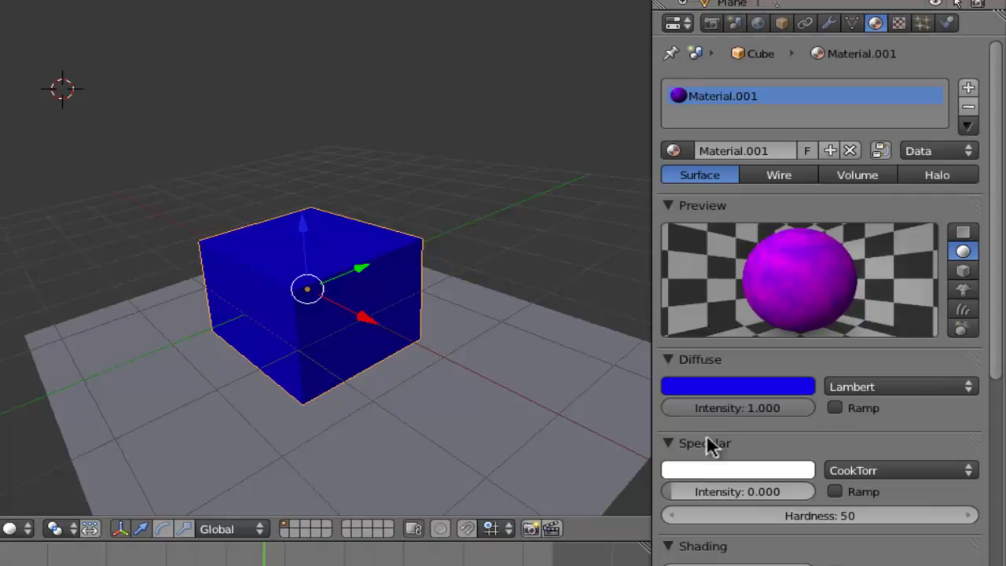
- Change the Clouds texture's blend colour from magenta to off-white (R 1.000, G 0.945, B 0.932)
{"action": "left_click", "coordinate": [899, 23]}
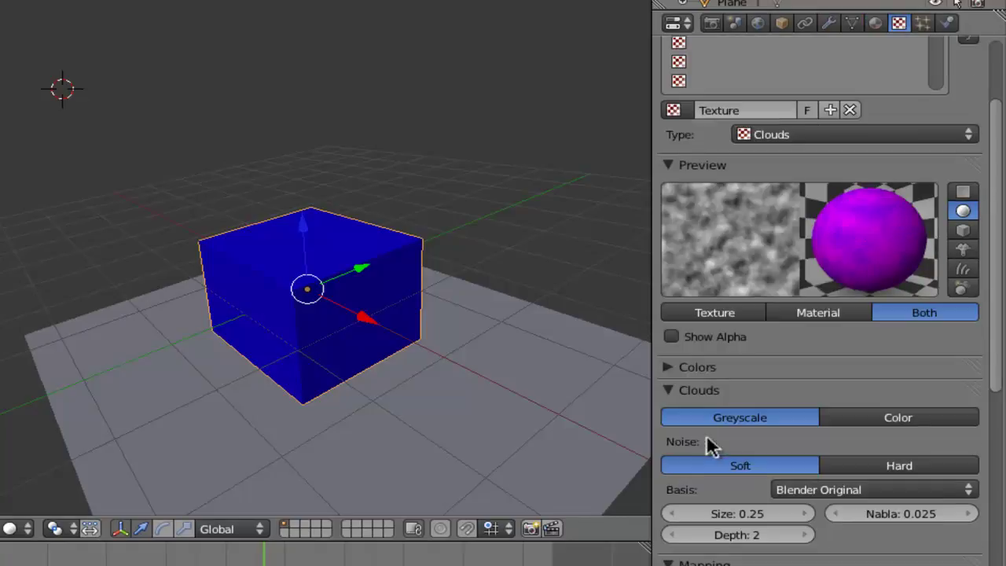
{"action": "scroll", "coordinate": [707, 442], "scroll_direction": "down", "scroll_amount": 2}
{"action": "scroll", "coordinate": [707, 442], "scroll_direction": "up", "scroll_amount": 2}
{"action": "scroll", "coordinate": [706, 440], "scroll_direction": "down", "scroll_amount": 10}
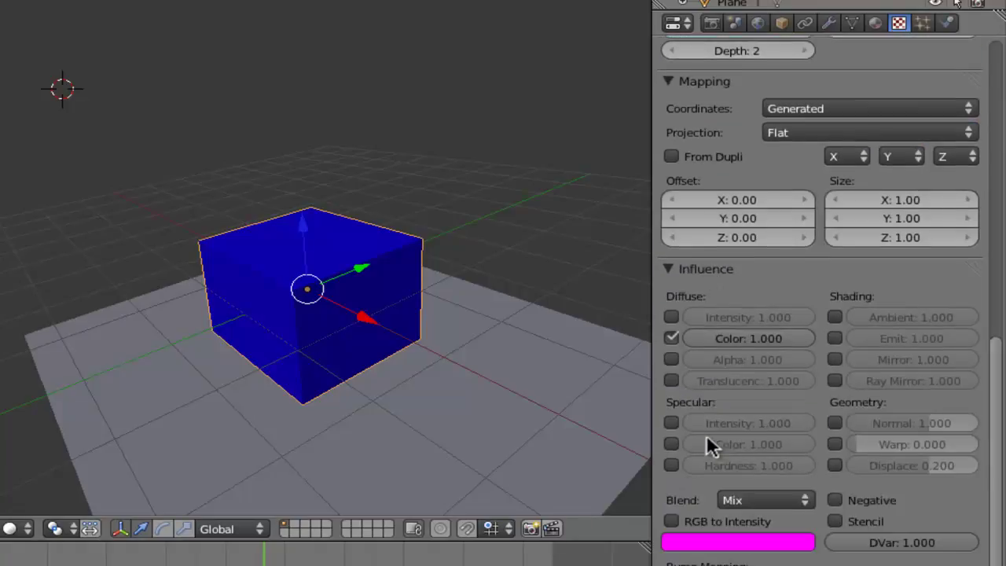
{"action": "left_click", "coordinate": [738, 542]}
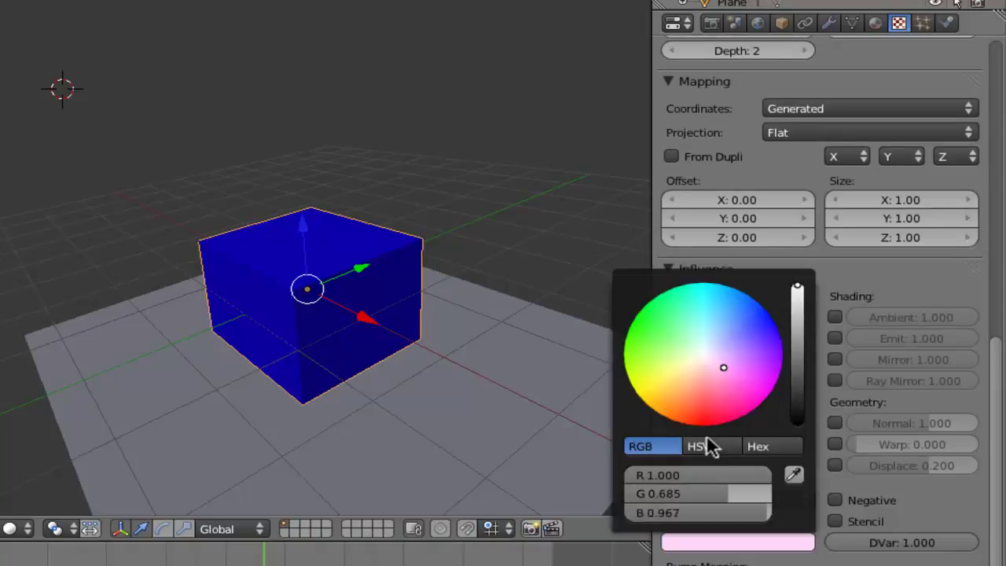
{"action": "scroll", "coordinate": [706, 437], "scroll_direction": "down", "scroll_amount": 12}
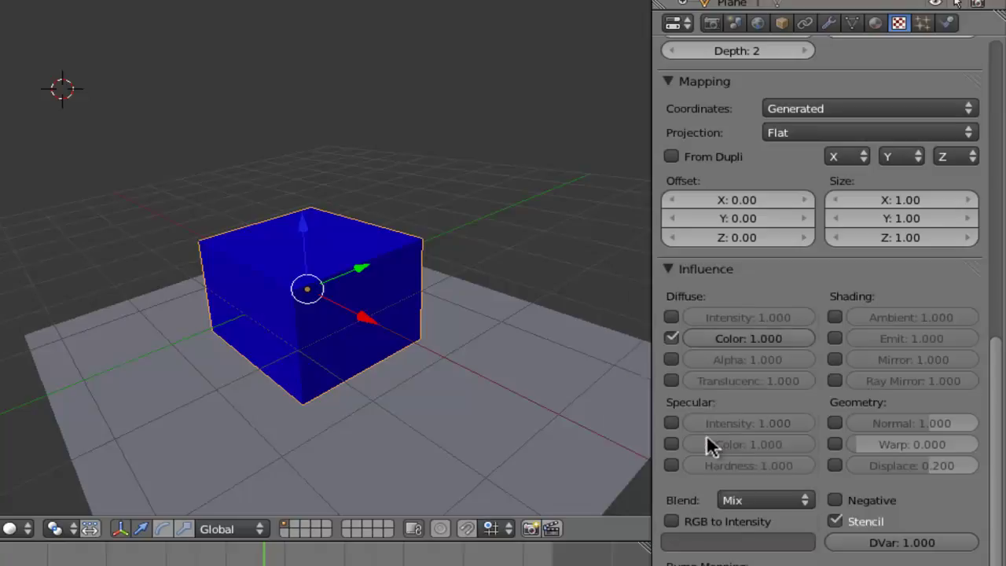
{"action": "scroll", "coordinate": [706, 437], "scroll_direction": "up", "scroll_amount": 10}
{"action": "scroll", "coordinate": [707, 437], "scroll_direction": "up", "scroll_amount": 5}
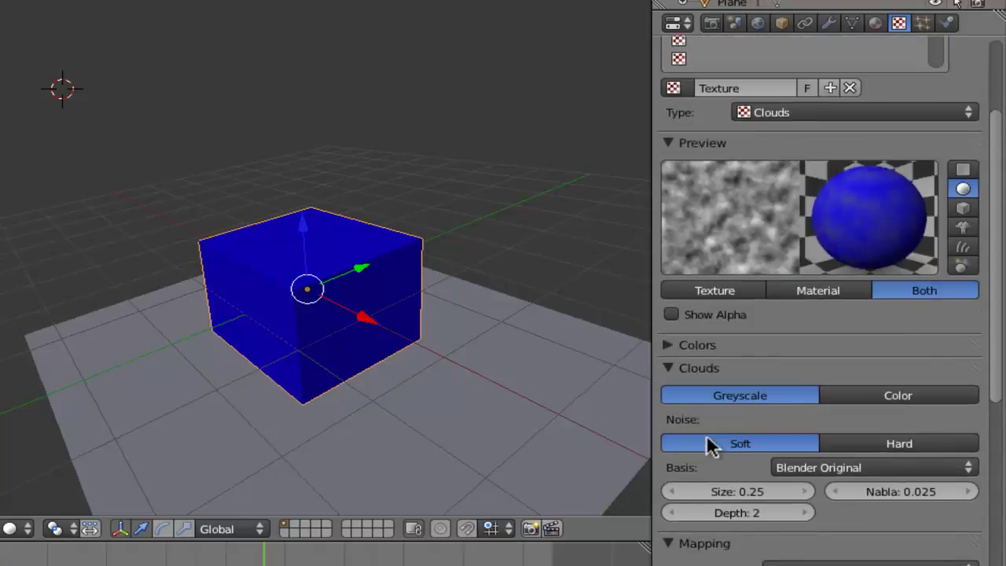
{"action": "scroll", "coordinate": [707, 437], "scroll_direction": "down", "scroll_amount": 13}
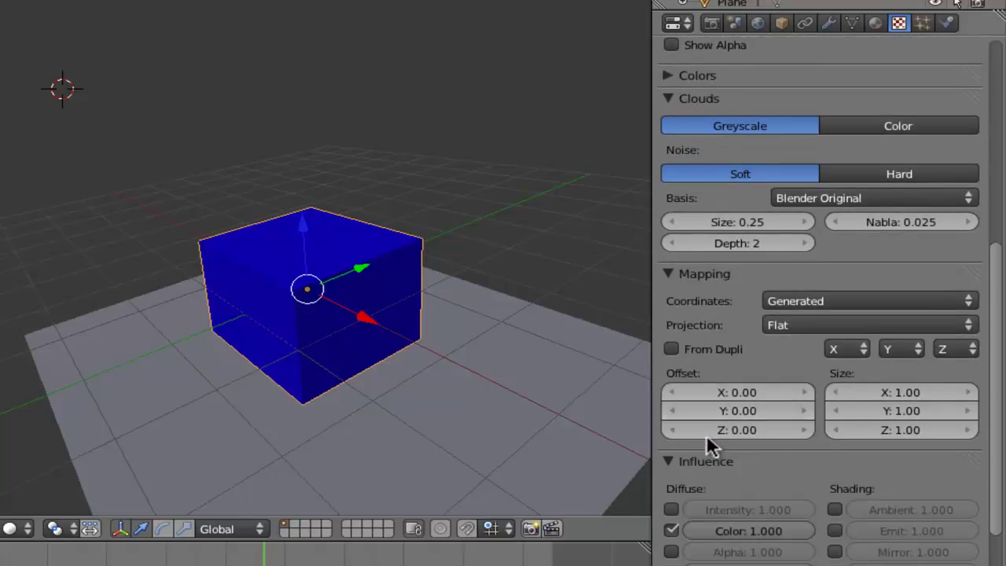
{"action": "scroll", "coordinate": [706, 437], "scroll_direction": "down", "scroll_amount": 1}
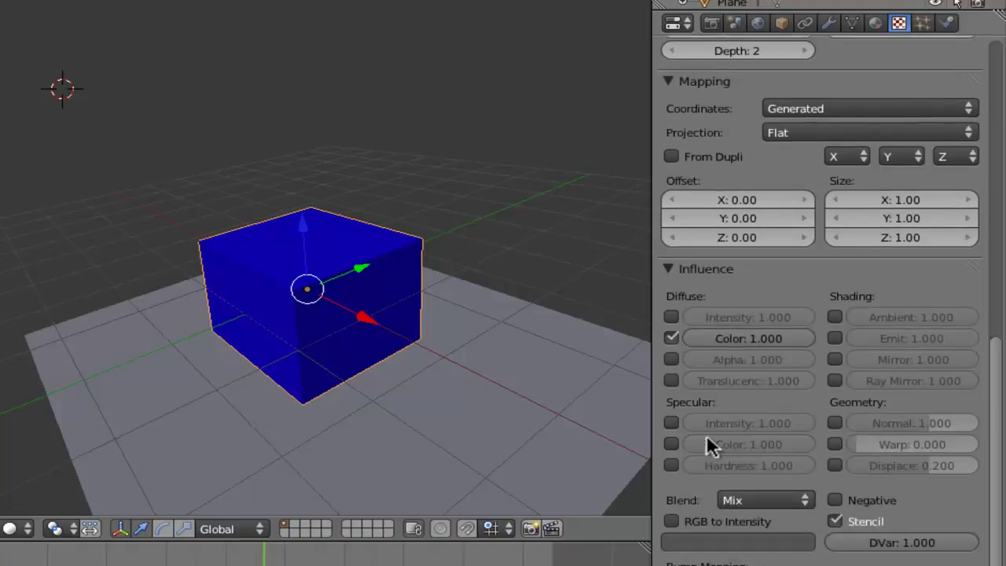
{"action": "left_click", "coordinate": [707, 437]}
{"action": "scroll", "coordinate": [707, 437], "scroll_direction": "up", "scroll_amount": 18}
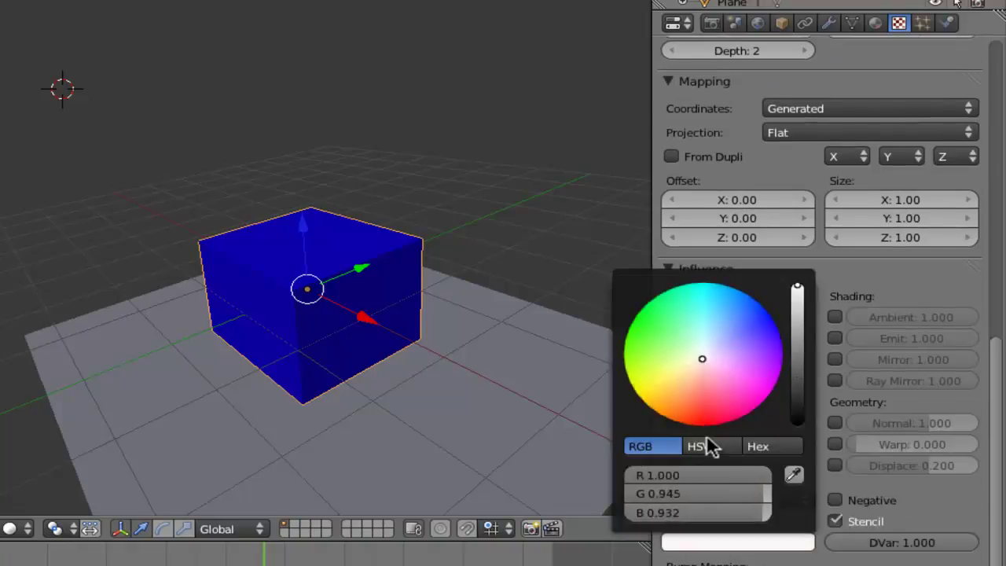
{"action": "key", "text": "Return"}
{"action": "scroll", "coordinate": [707, 438], "scroll_direction": "up", "scroll_amount": 13}
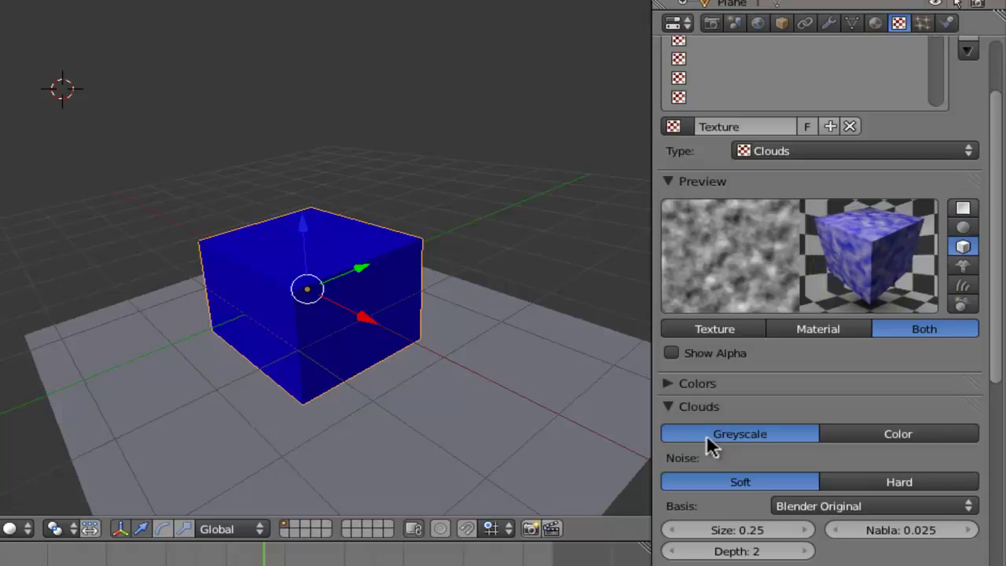
- Delete the cube and add a UV Sphere in its place
{"action": "key", "text": "x"}
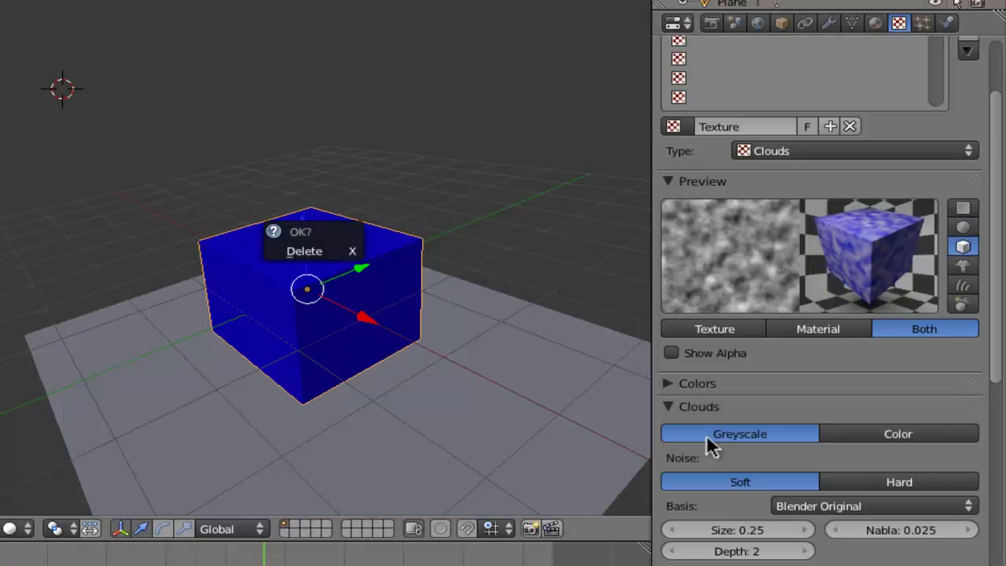
{"action": "key", "text": "Return"}
{"action": "key", "text": "shift+a"}
{"action": "key", "text": "Right"}
{"action": "key", "text": "Down"}
{"action": "key", "text": "Down"}
{"action": "key", "text": "Down"}
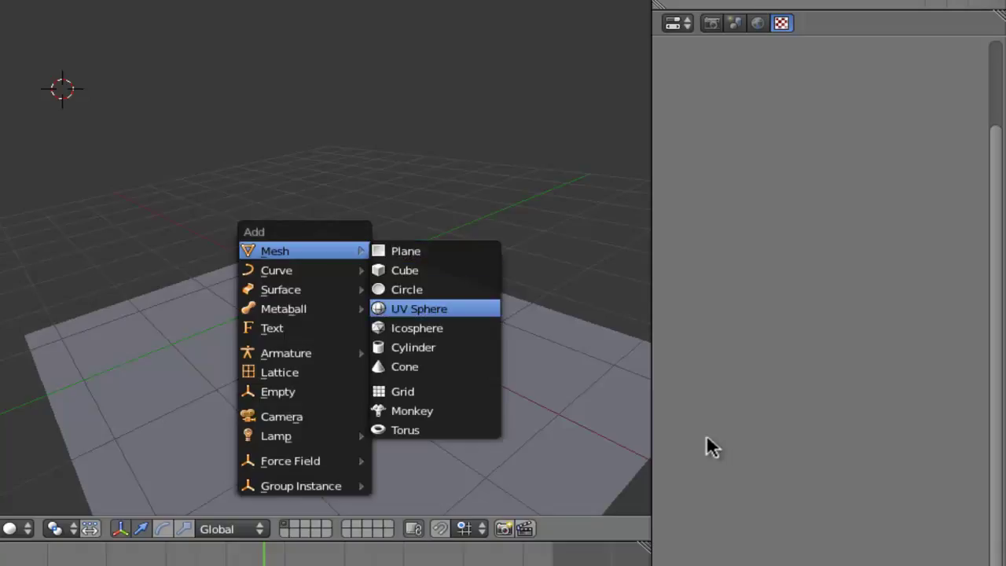
{"action": "key", "text": "Return"}
- Move the sphere down along Z and slide it along X and Y onto the plane
{"action": "key", "text": "g"}
{"action": "key", "text": "z"}
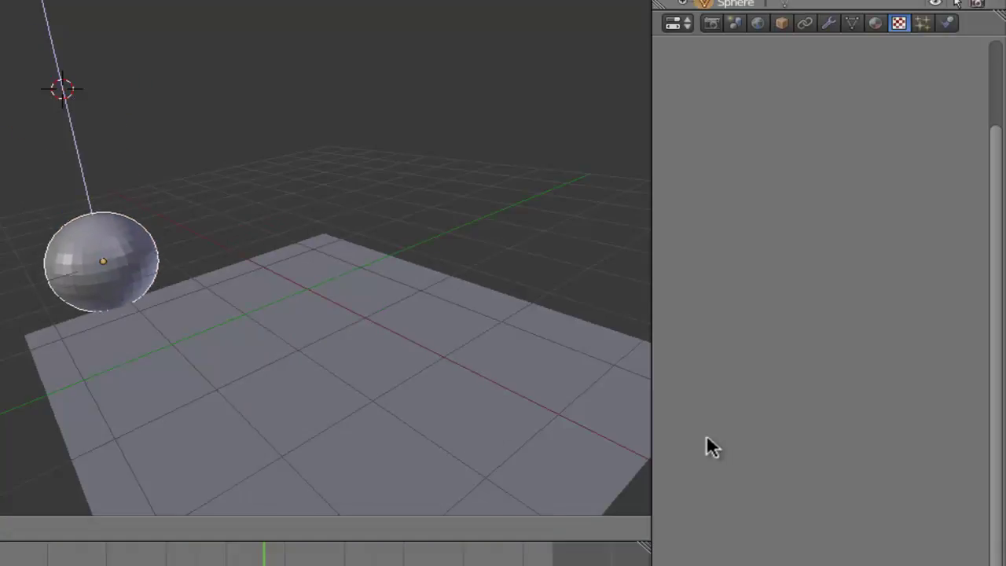
{"action": "key", "text": "Return"}
{"action": "key", "text": "g"}
{"action": "key", "text": "x"}
{"action": "key", "text": "Return"}
{"action": "key", "text": "g"}
{"action": "key", "text": "y"}
{"action": "key", "text": "Return"}
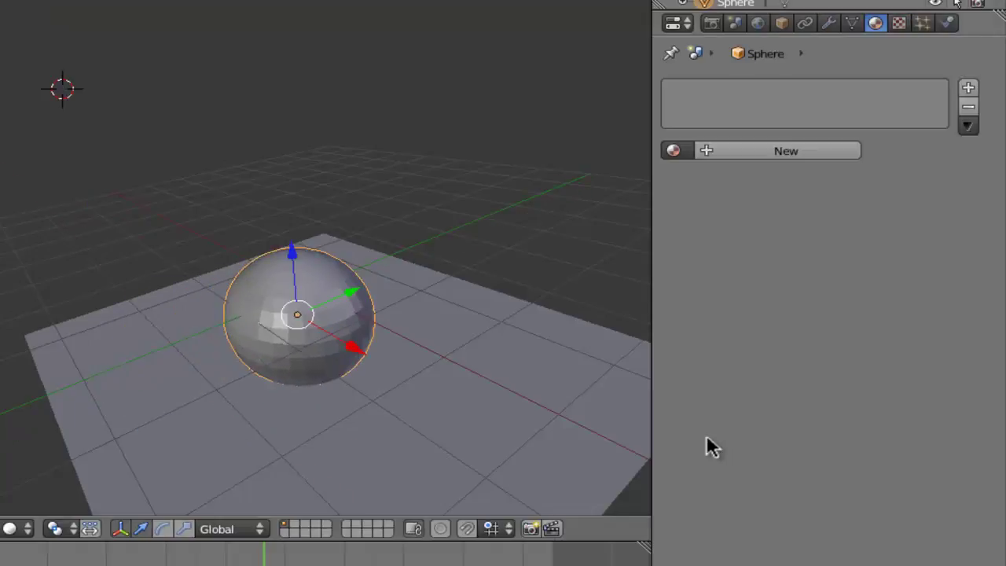
- Give the sphere a new Material.002 with a Clouds texture, and shade it smooth
{"action": "left_click", "coordinate": [786, 150]}
{"action": "left_click", "coordinate": [898, 23]}
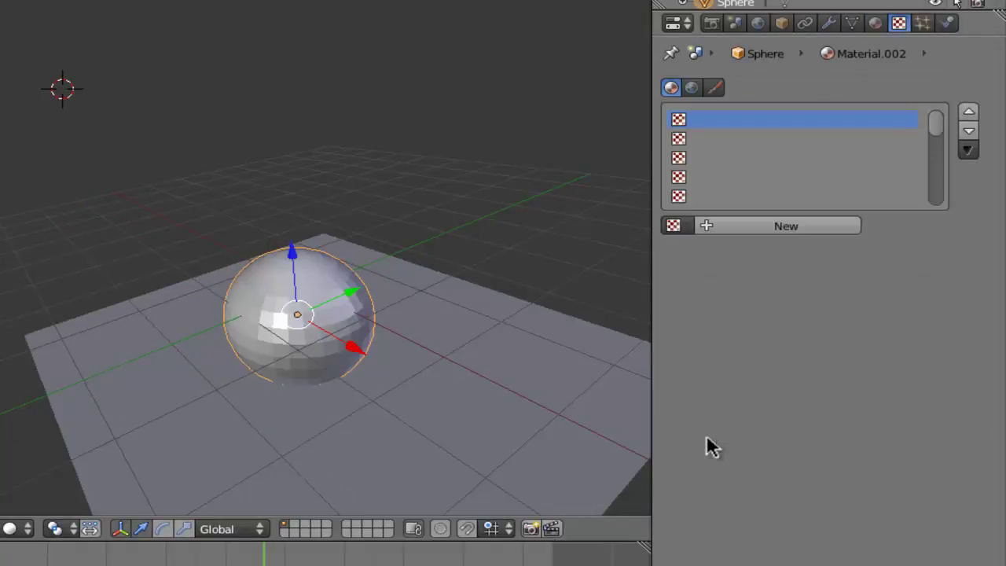
{"action": "left_click", "coordinate": [786, 226]}
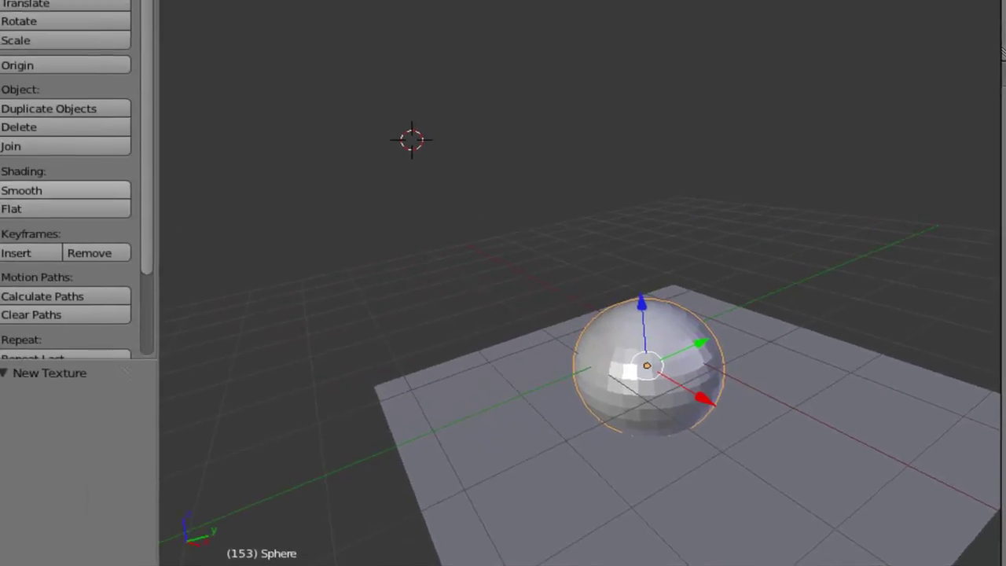
{"action": "left_click", "coordinate": [34, 191]}
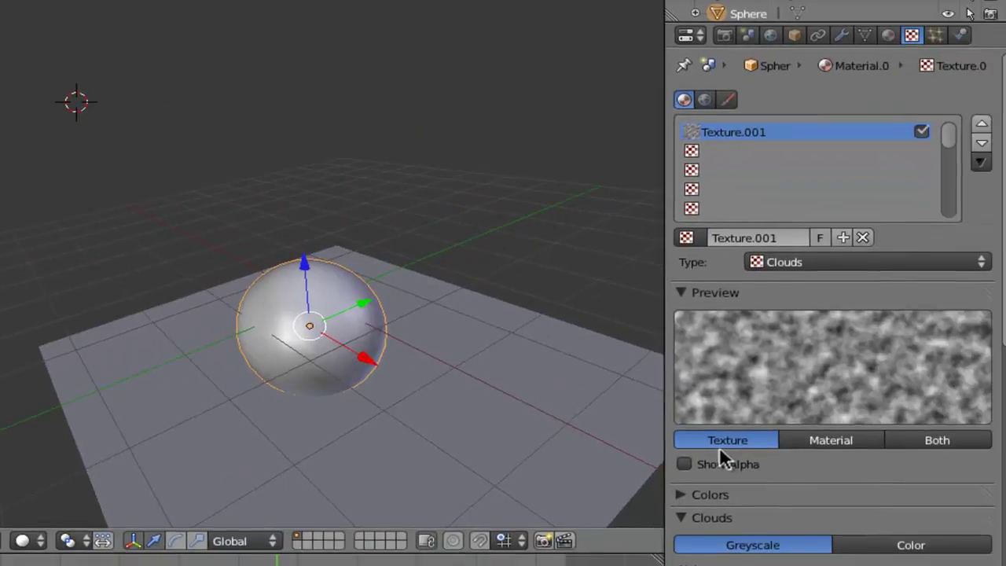
- Raise the sphere along Z so it rests on the plane
{"action": "key", "text": "g"}
{"action": "key", "text": "z"}
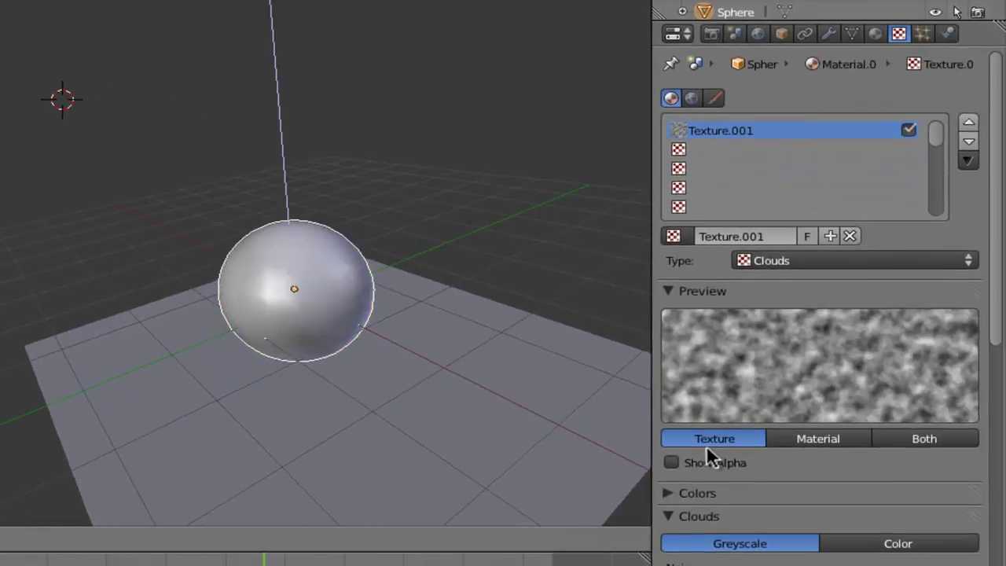
{"action": "key", "text": "Return"}
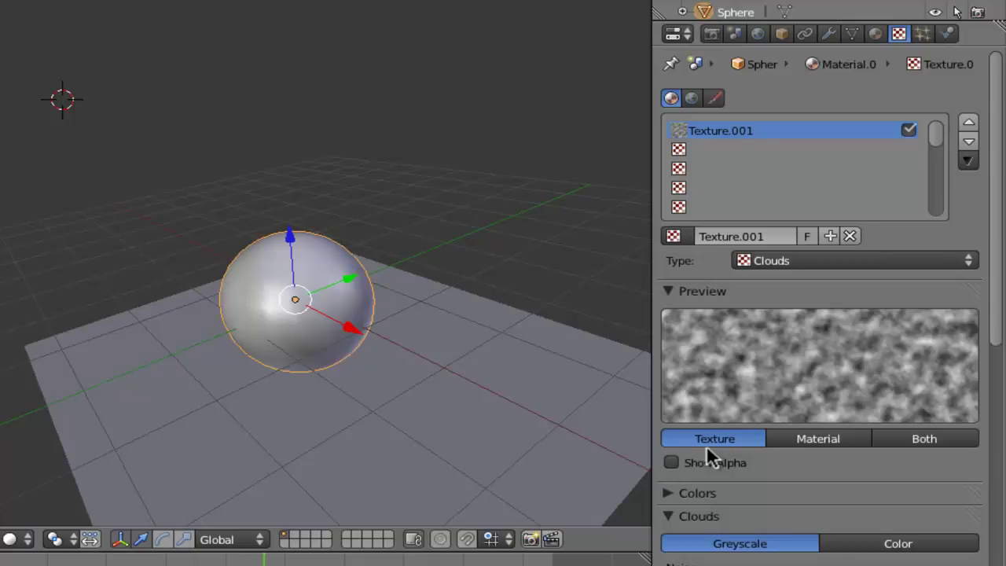
{"action": "scroll", "coordinate": [707, 445], "scroll_direction": "down", "scroll_amount": 5}
{"action": "scroll", "coordinate": [707, 445], "scroll_direction": "down", "scroll_amount": 9}
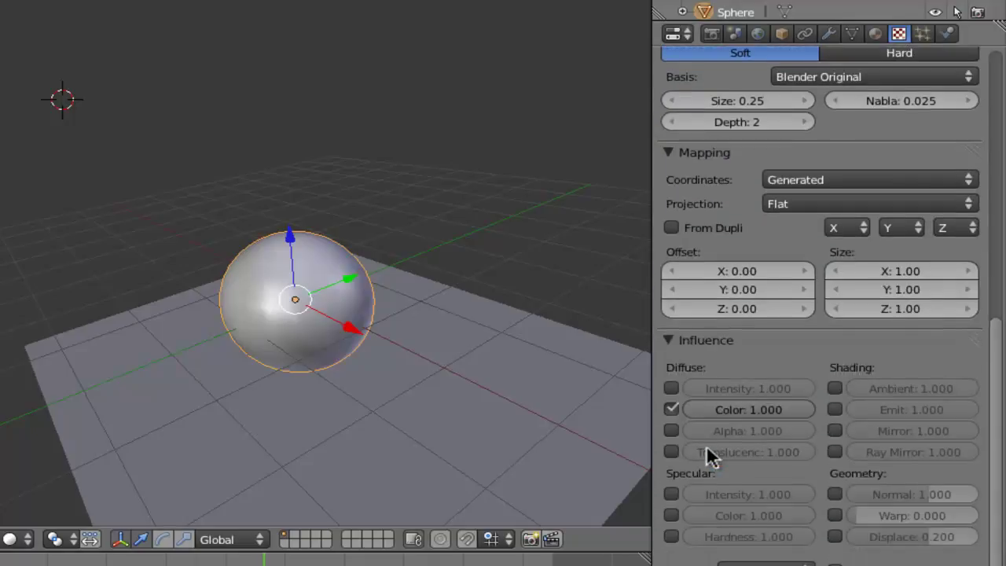
- Change the Clouds texture's influence colour from magenta to white
{"action": "left_click", "coordinate": [707, 454]}
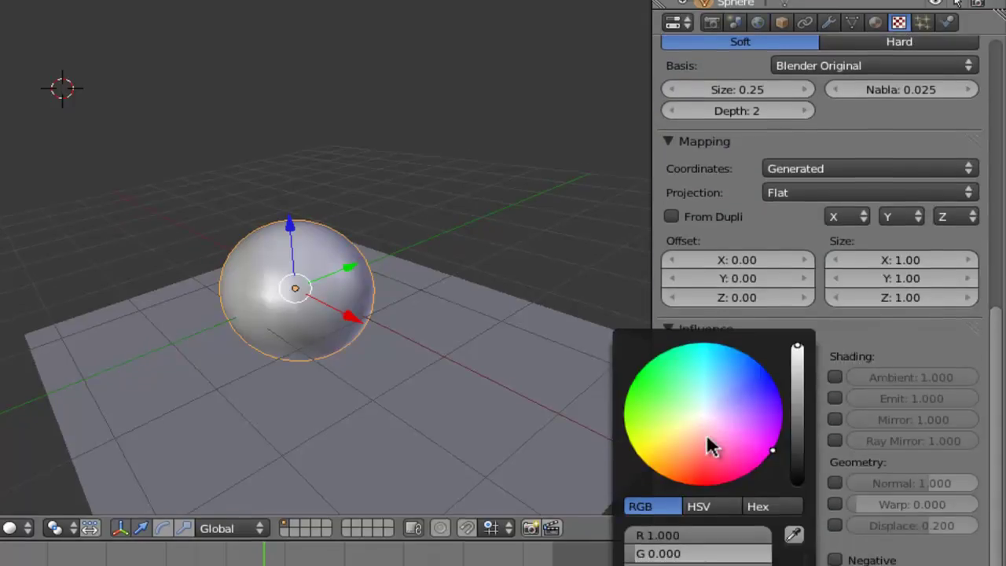
{"action": "key", "text": "Escape"}
{"action": "scroll", "coordinate": [709, 376], "scroll_direction": "up", "scroll_amount": 4}
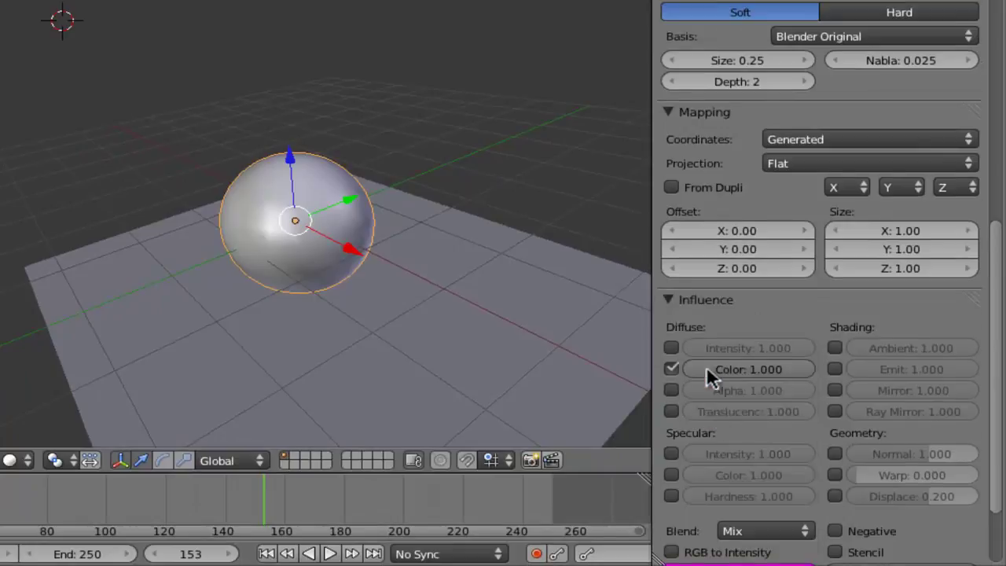
{"action": "scroll", "coordinate": [709, 375], "scroll_direction": "down", "scroll_amount": 6}
{"action": "left_click", "coordinate": [711, 378]}
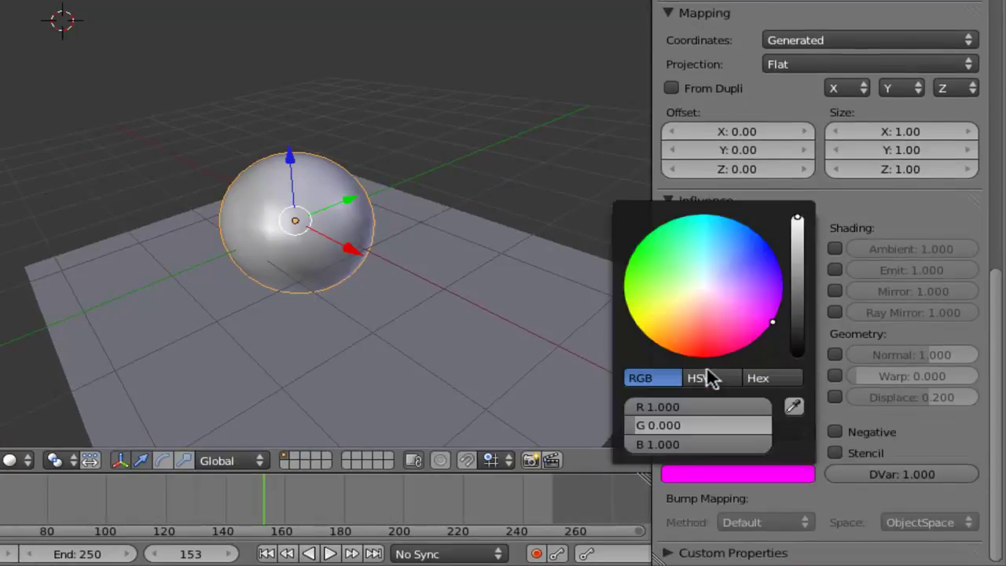
{"action": "key", "text": "BackSpace"}
{"action": "key", "text": "Return"}
{"action": "scroll", "coordinate": [707, 368], "scroll_direction": "up", "scroll_amount": 10}
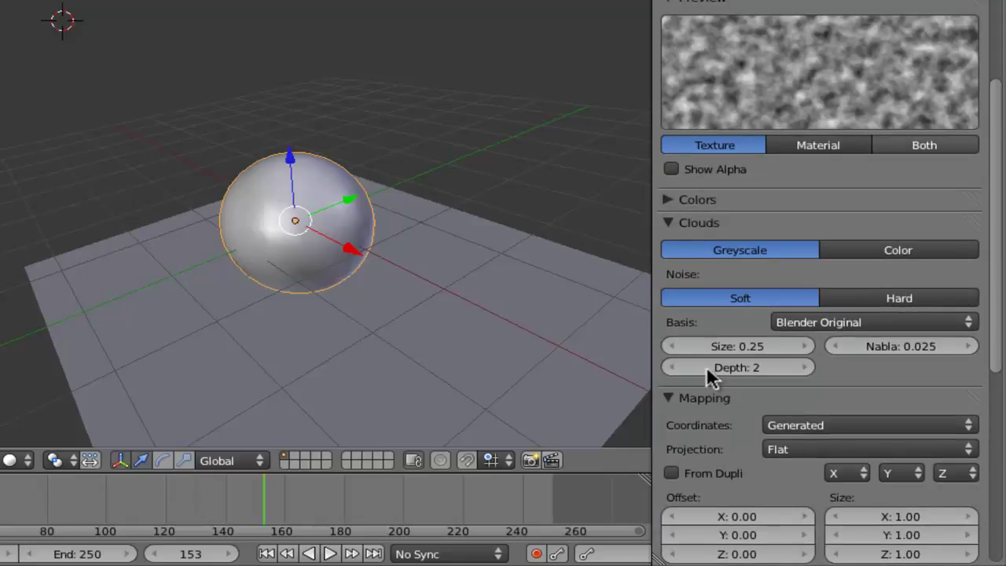
{"action": "scroll", "coordinate": [707, 370], "scroll_direction": "up", "scroll_amount": 1}
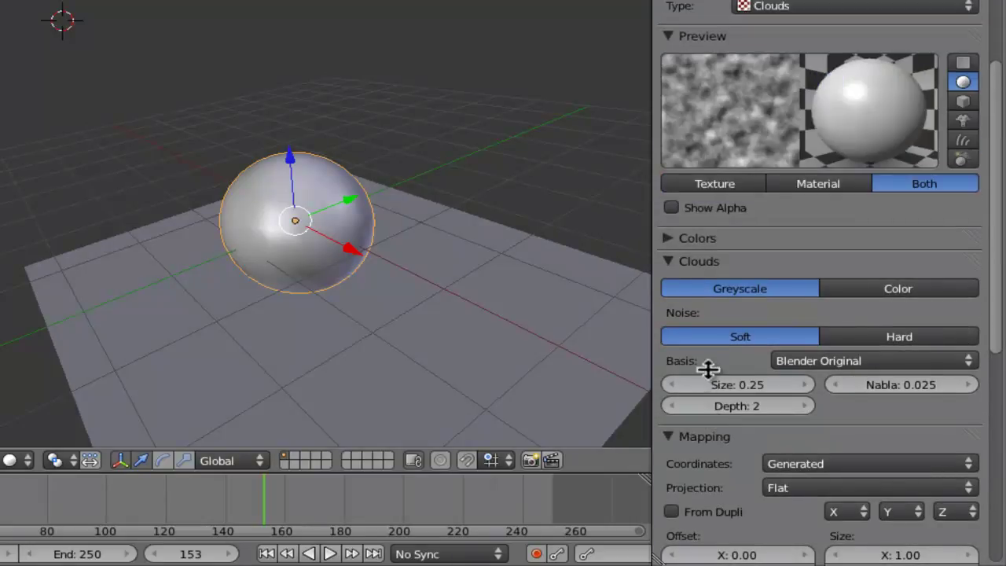
- Make the sphere's diffuse colour blue and set specular intensity to 0.000
{"action": "key", "text": "ctrl+shift+Tab"}
{"action": "left_click_drag", "start_coordinate": [747, 110], "coordinate": [766, 94]}
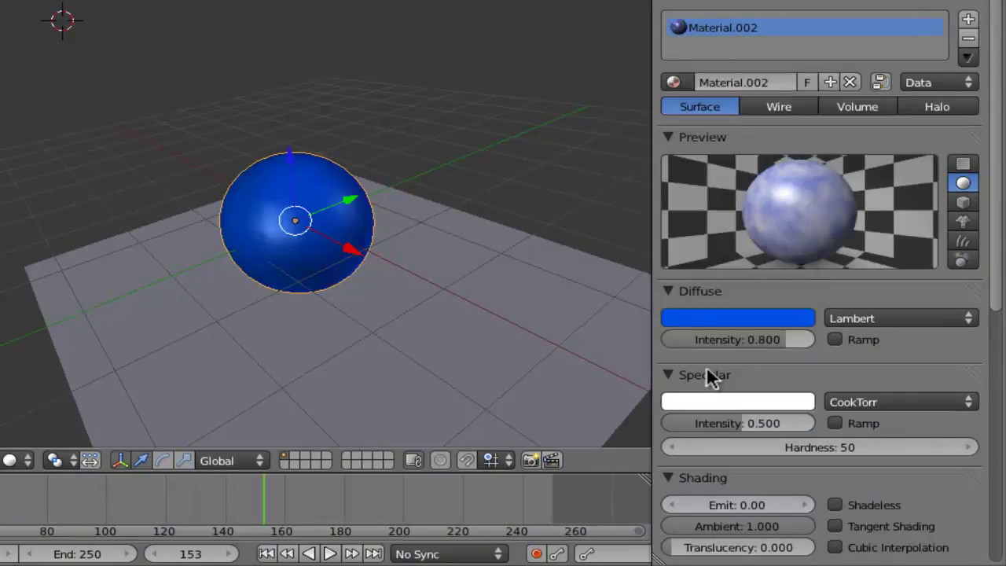
{"action": "left_click_drag", "start_coordinate": [743, 422], "coordinate": [676, 423]}
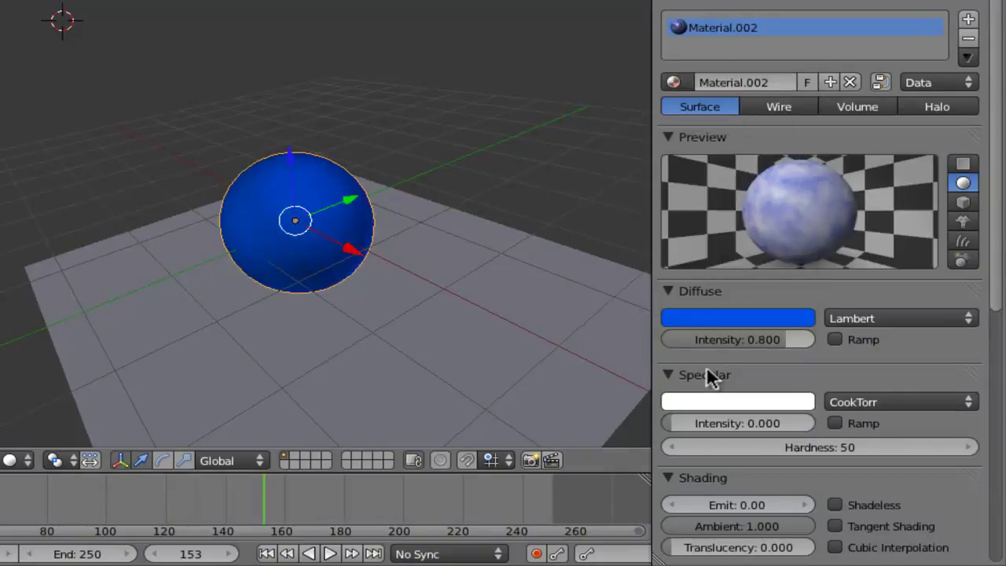
{"action": "key", "text": "ctrl+Tab"}
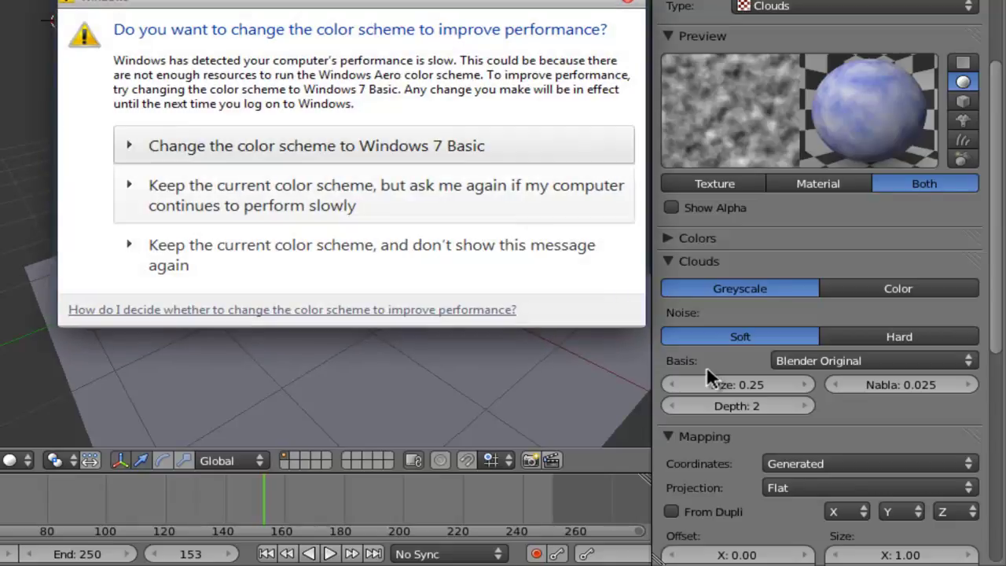
{"action": "key", "text": "Escape"}
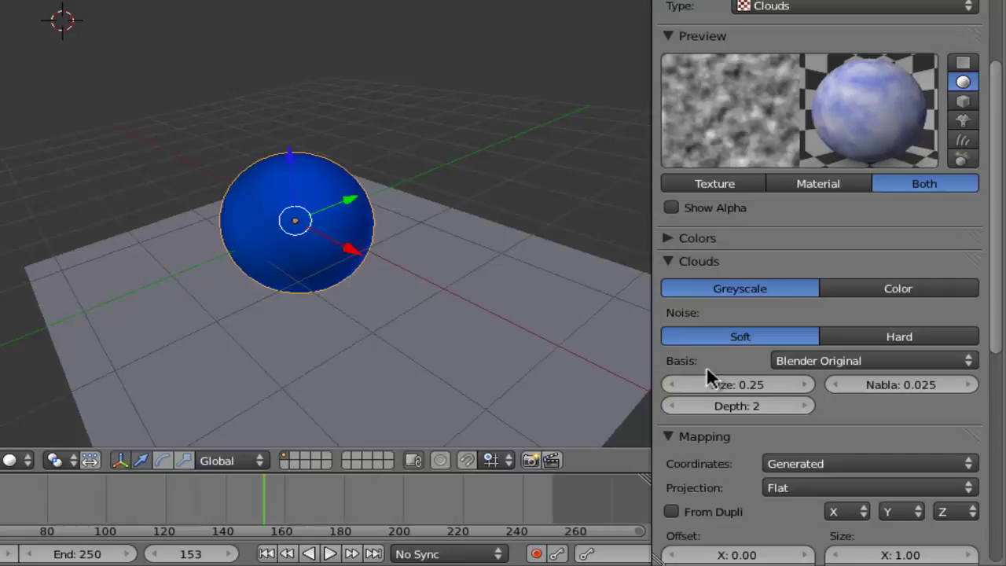
- Turn on the Clouds texture's Normal influence at 5.000 and render the scene with F12
{"action": "scroll", "coordinate": [707, 366], "scroll_direction": "down", "scroll_amount": 6}
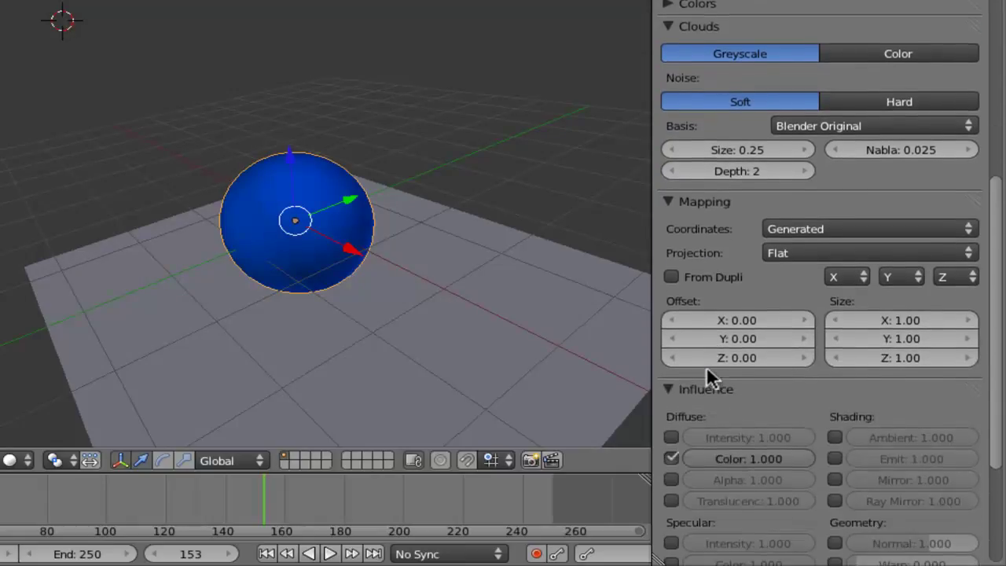
{"action": "scroll", "coordinate": [706, 366], "scroll_direction": "down", "scroll_amount": 4}
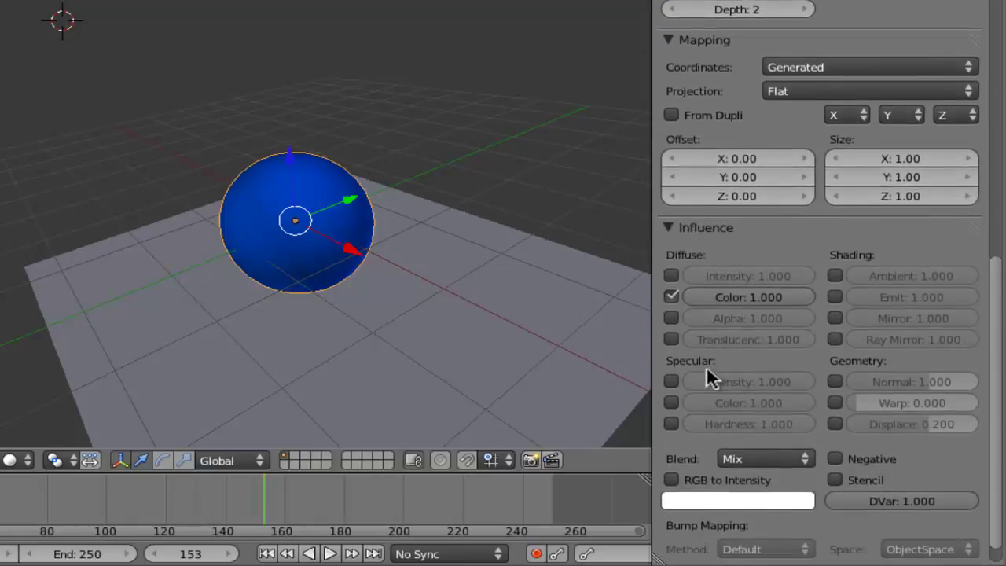
{"action": "scroll", "coordinate": [707, 367], "scroll_direction": "down", "scroll_amount": 2}
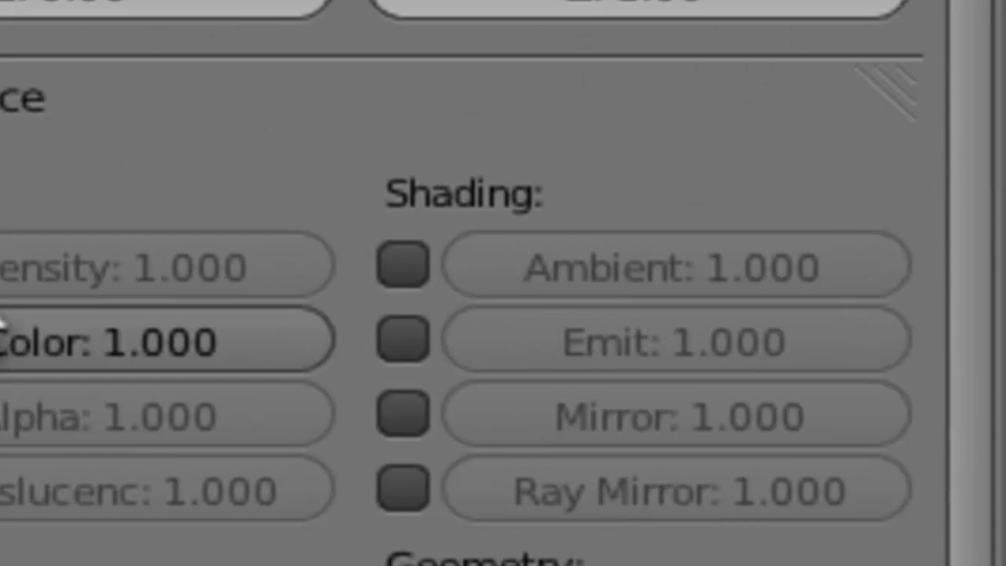
{"action": "scroll", "coordinate": [3, 326], "scroll_direction": "down", "scroll_amount": 4}
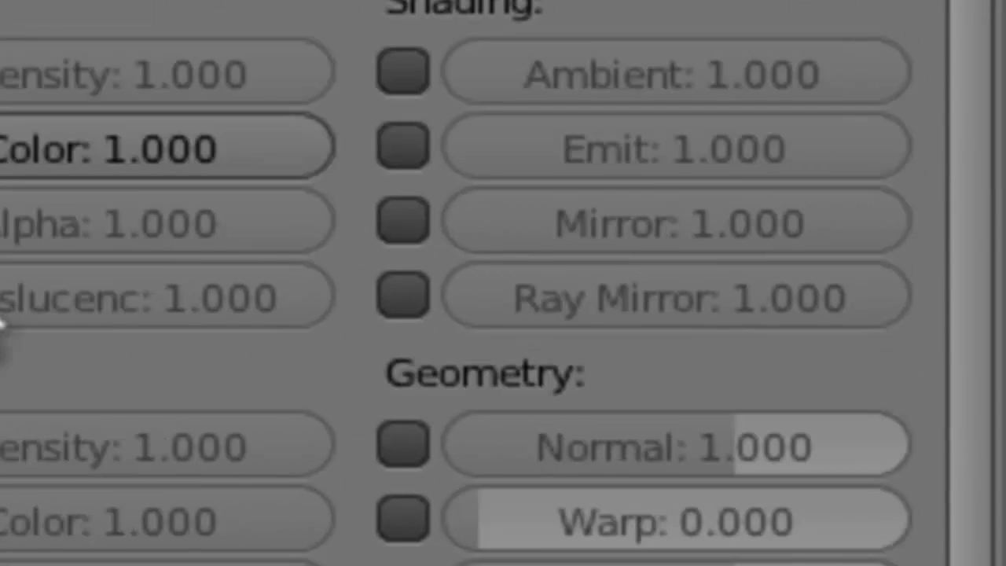
{"action": "scroll", "coordinate": [4, 327], "scroll_direction": "up", "scroll_amount": 2}
{"action": "scroll", "coordinate": [3, 325], "scroll_direction": "down", "scroll_amount": 5}
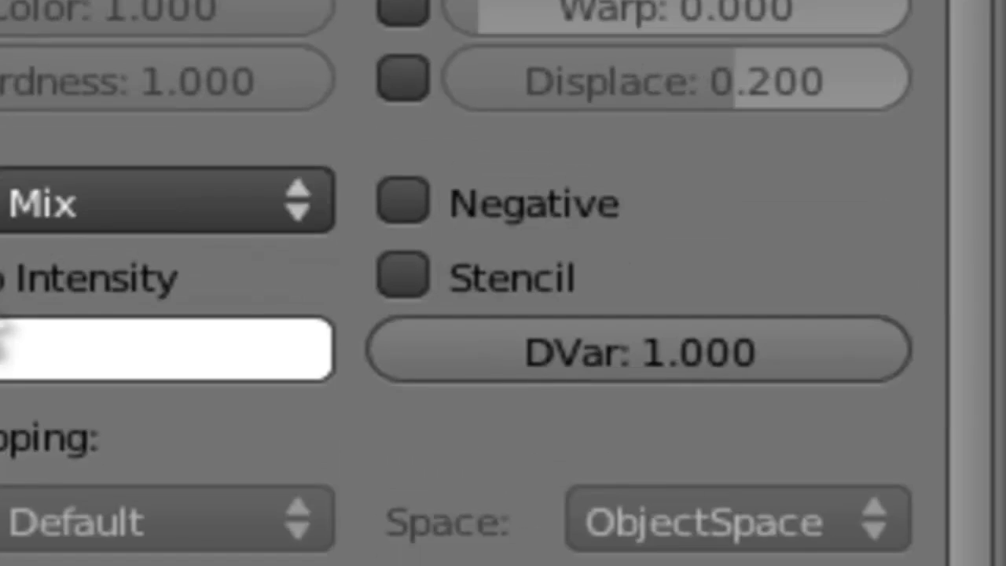
{"action": "scroll", "coordinate": [3, 325], "scroll_direction": "up", "scroll_amount": 4}
{"action": "scroll", "coordinate": [3, 325], "scroll_direction": "up", "scroll_amount": 2}
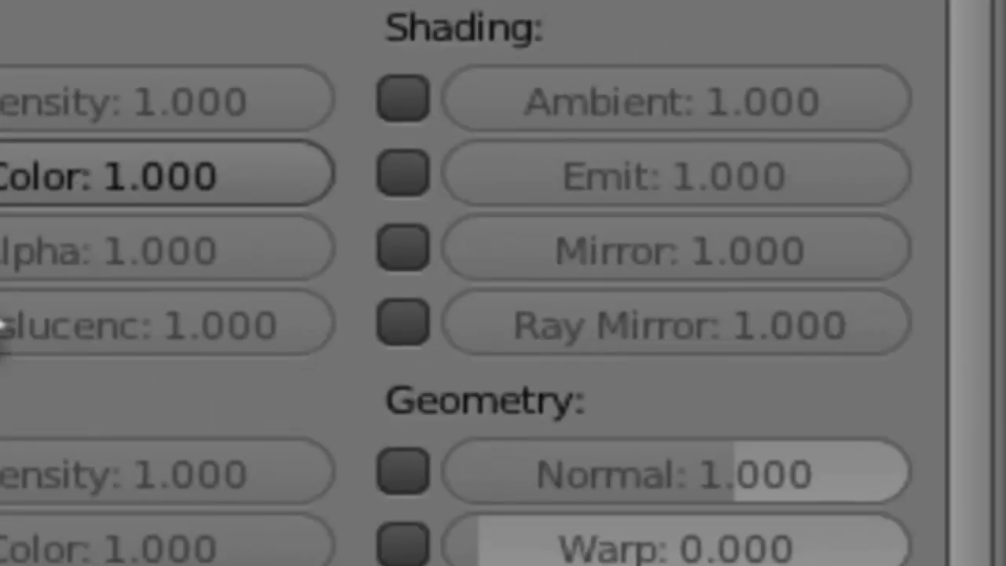
{"action": "middle_click_drag", "start_coordinate": [3, 325], "coordinate": [3, 197]}
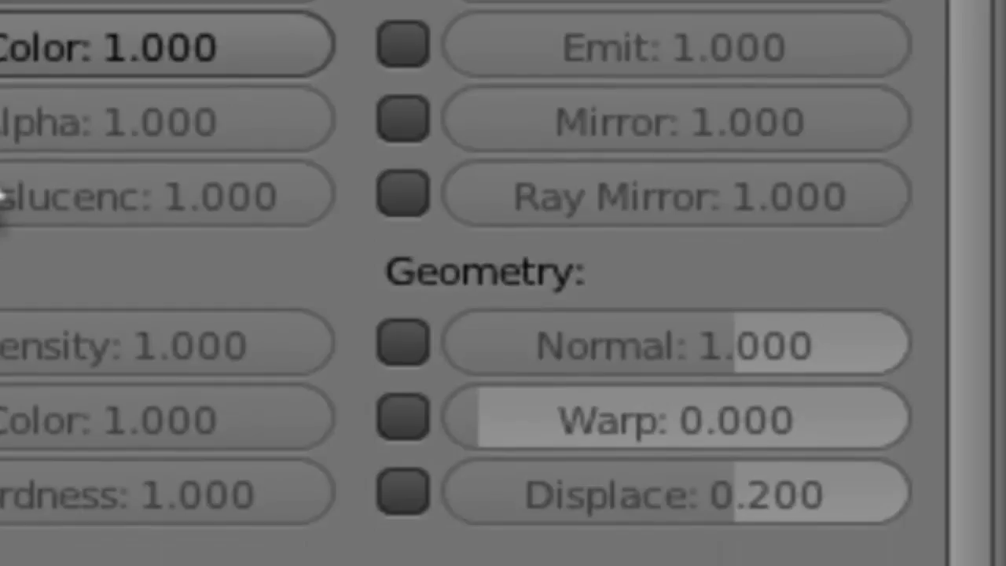
{"action": "scroll", "coordinate": [3, 197], "scroll_direction": "up", "scroll_amount": 6}
{"action": "scroll", "coordinate": [3, 196], "scroll_direction": "down", "scroll_amount": 6}
{"action": "left_click", "coordinate": [404, 341]}
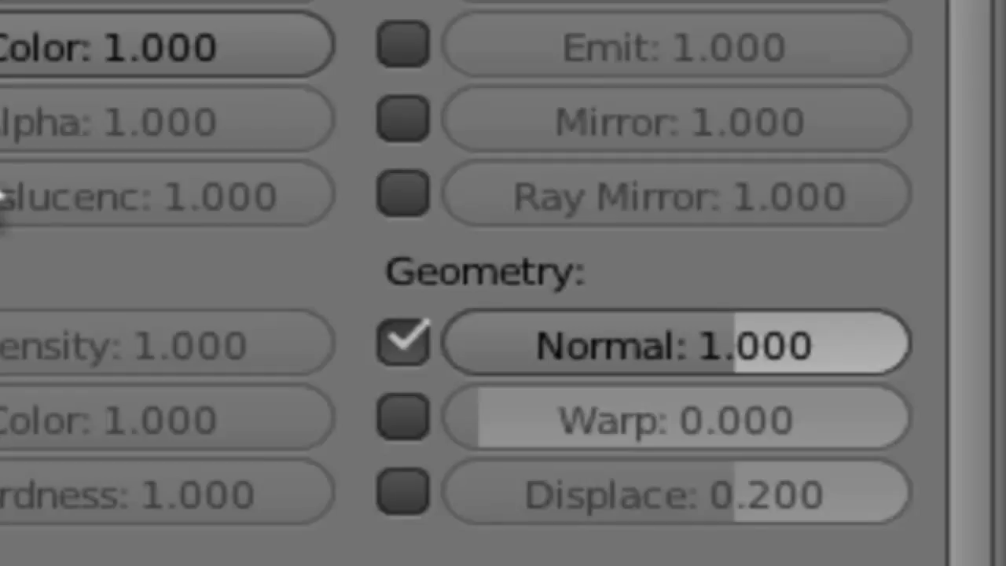
{"action": "left_click_drag", "start_coordinate": [677, 344], "coordinate": [881, 344]}
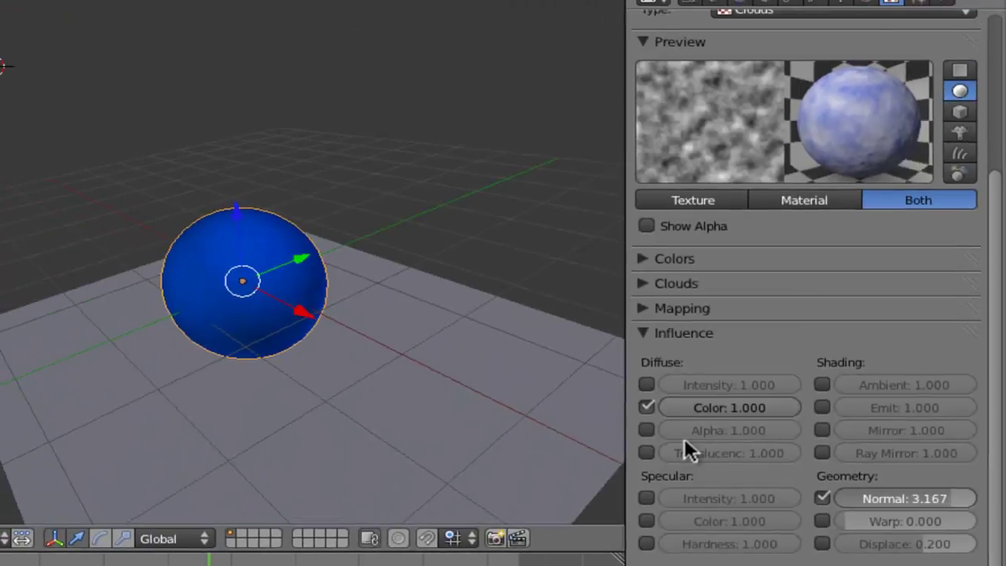
{"action": "left_click_drag", "start_coordinate": [684, 438], "coordinate": [685, 438]}
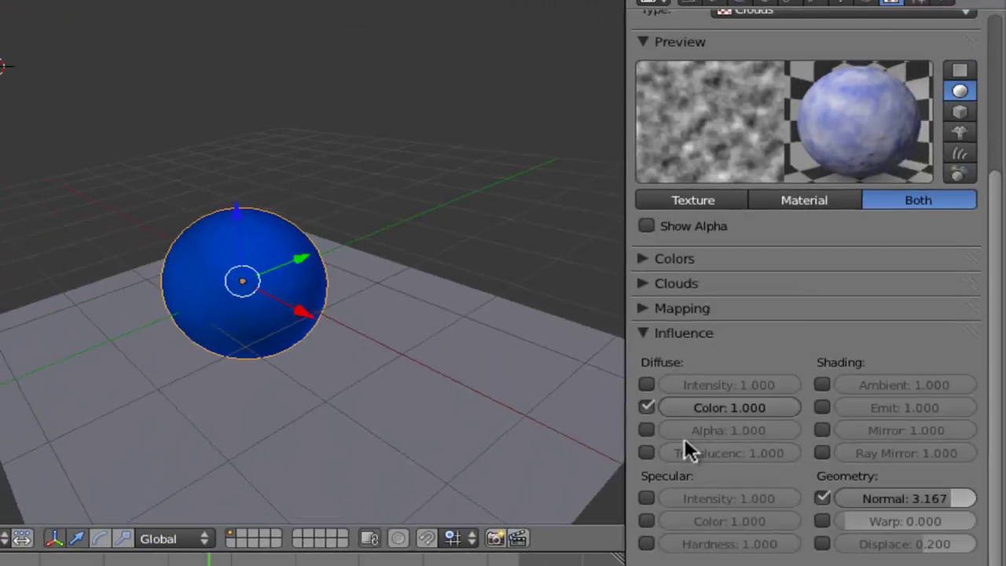
{"action": "left_click_drag", "start_coordinate": [904, 498], "coordinate": [974, 498]}
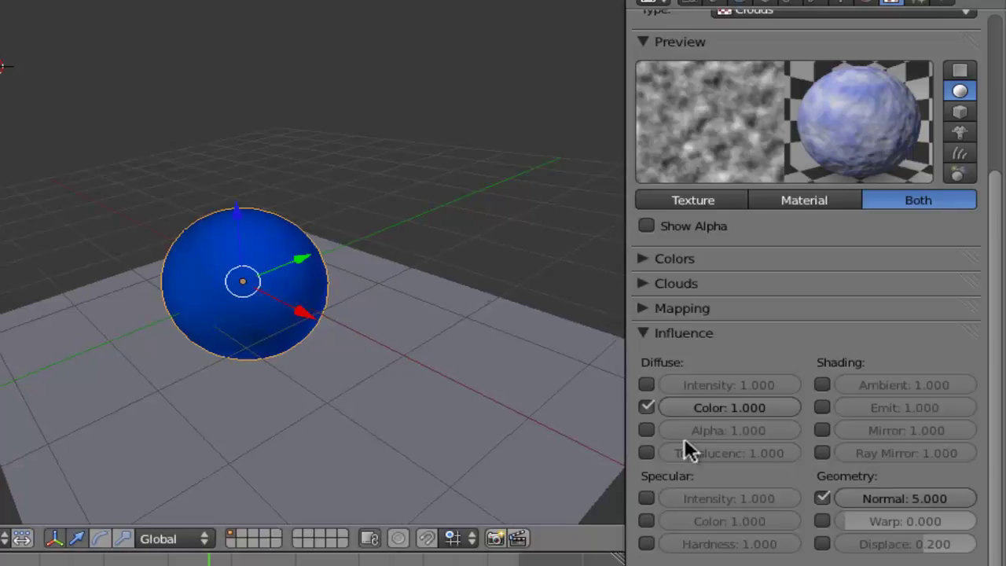
{"action": "key", "text": "F12"}
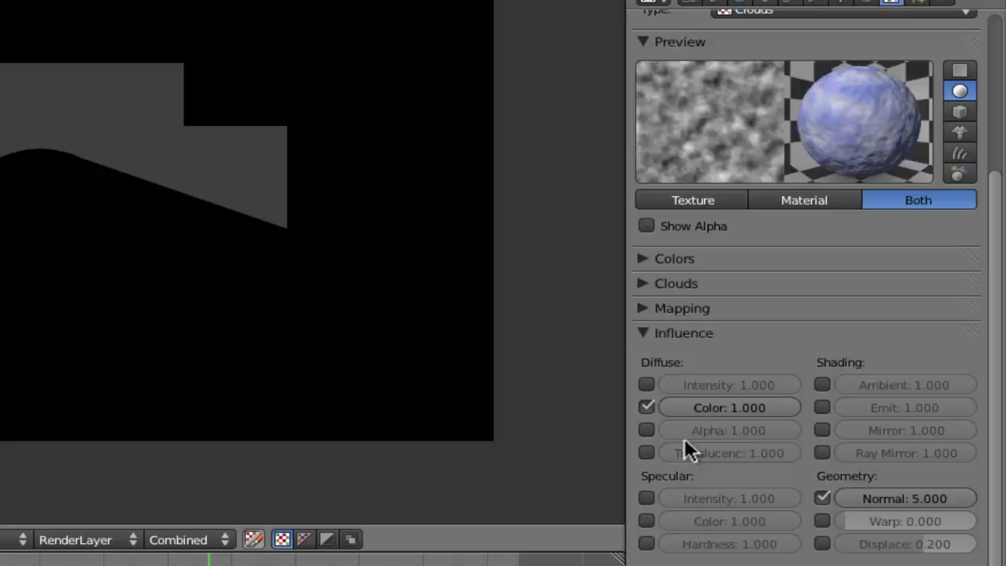
- Close the test render, bring up the World lighting settings, and render again
{"action": "key", "text": "Escape"}
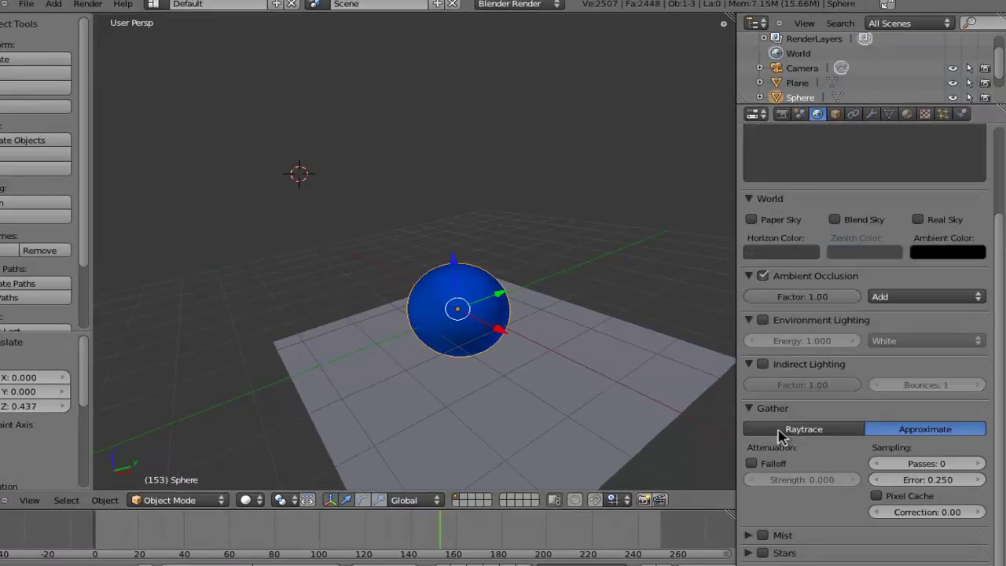
{"action": "scroll", "coordinate": [781, 437], "scroll_direction": "up", "scroll_amount": 3}
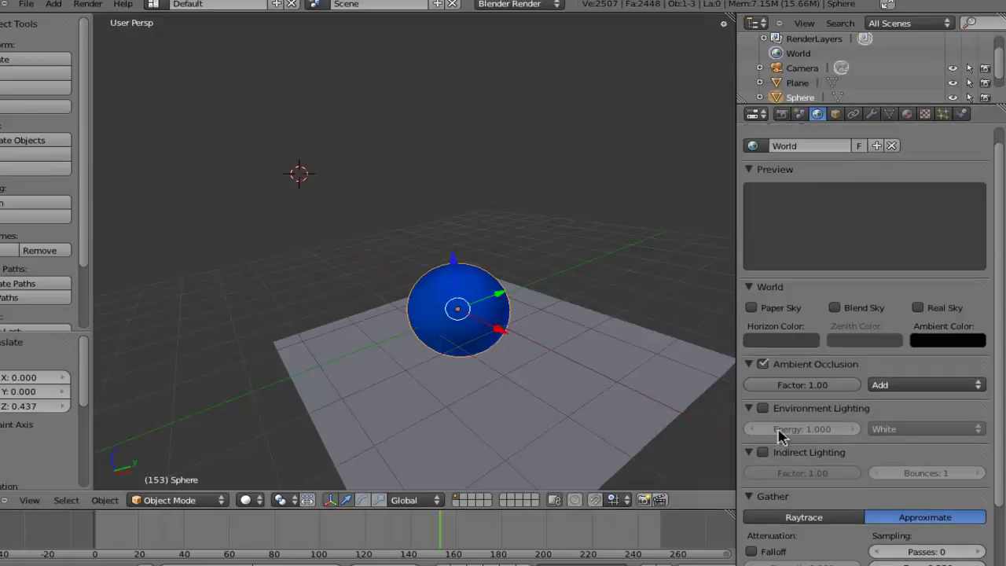
{"action": "key", "text": "F12"}
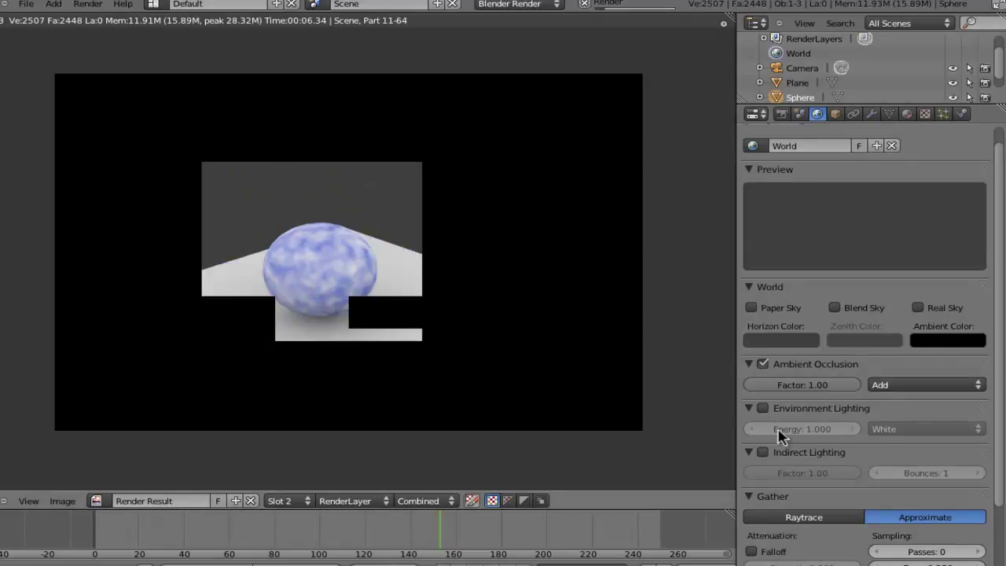
- In camera view, scale the sphere up to 3.484 so it fills the frame
{"action": "key", "text": "Escape"}
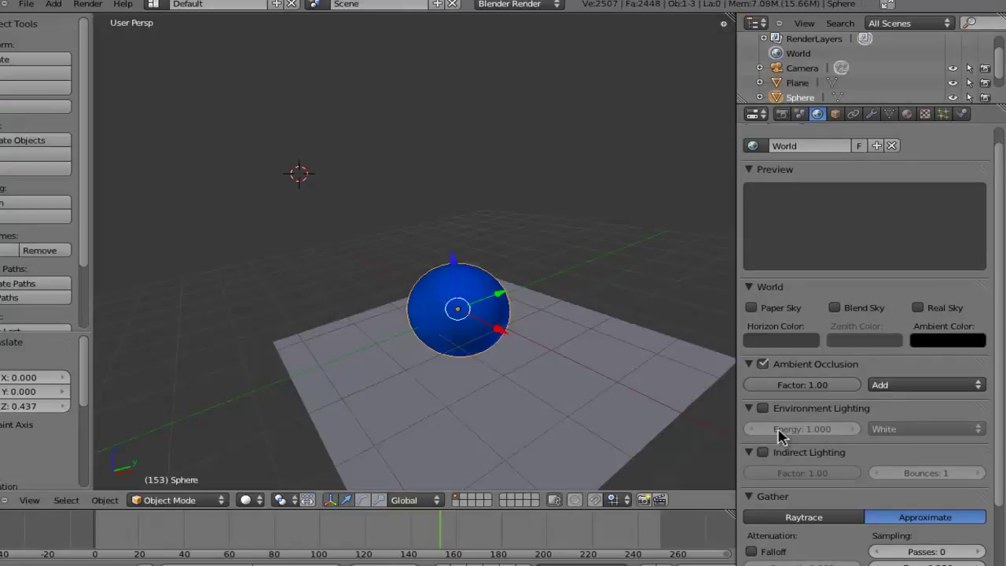
{"action": "key", "text": "KP_0"}
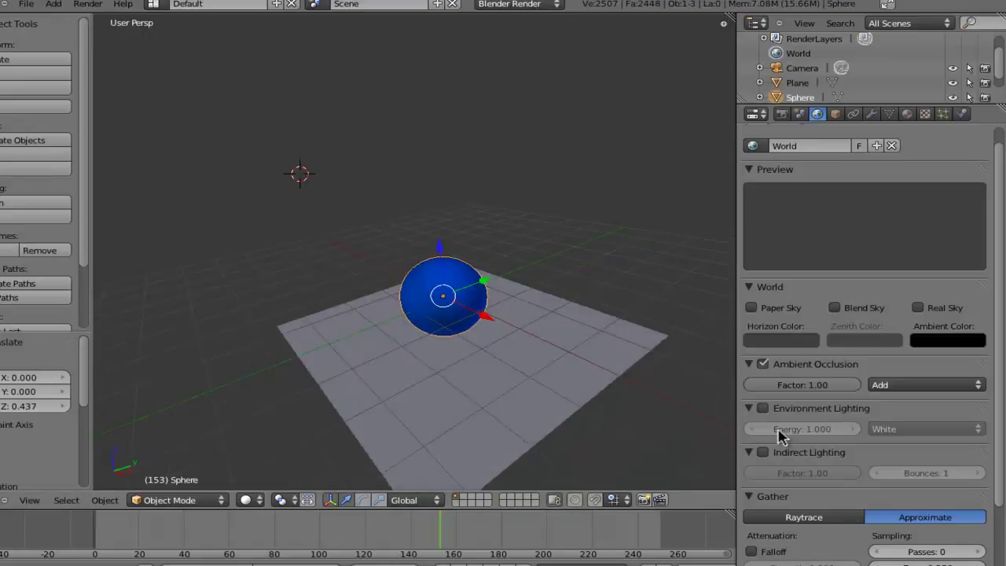
{"action": "key", "text": "s"}
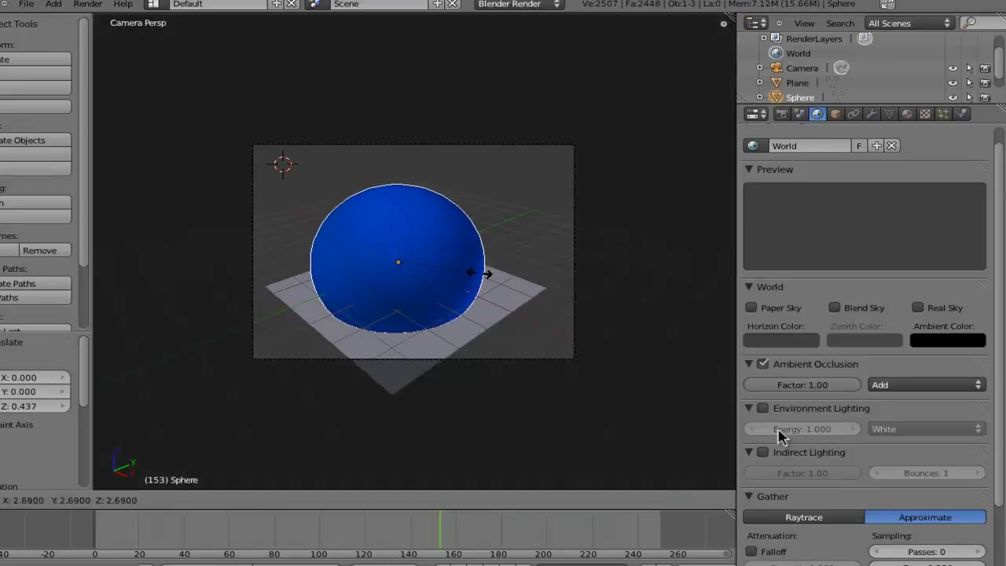
{"action": "left_click", "coordinate": [494, 288]}
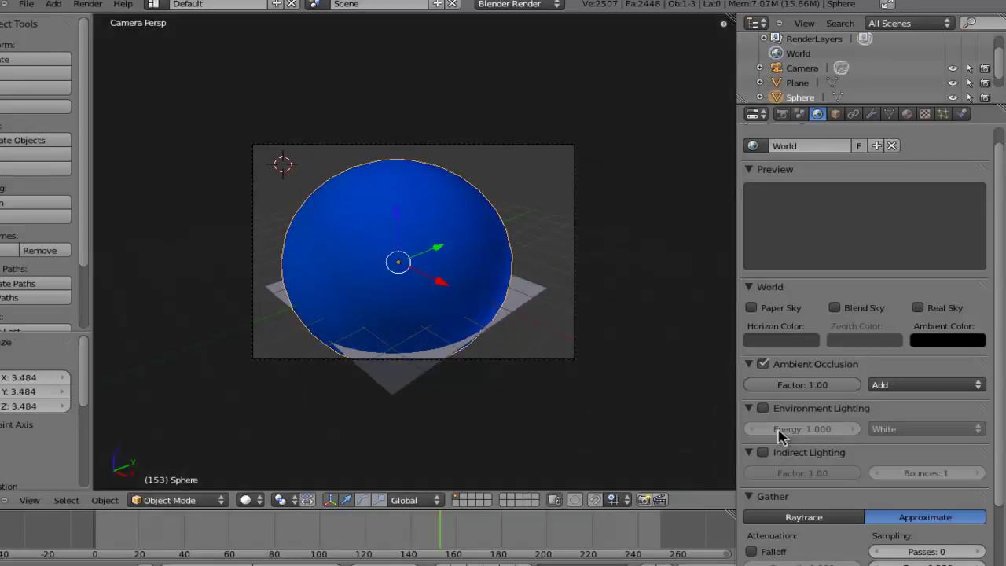
- Change the sphere's diffuse colour from blue to dark olive yellow
{"action": "key", "text": "ctrl+Tab"}
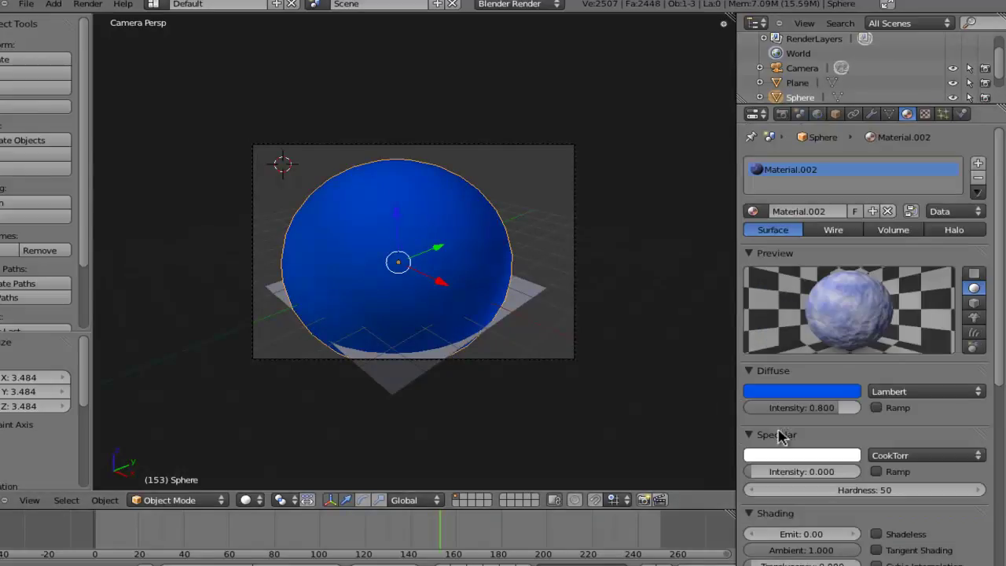
{"action": "left_click", "coordinate": [802, 391]}
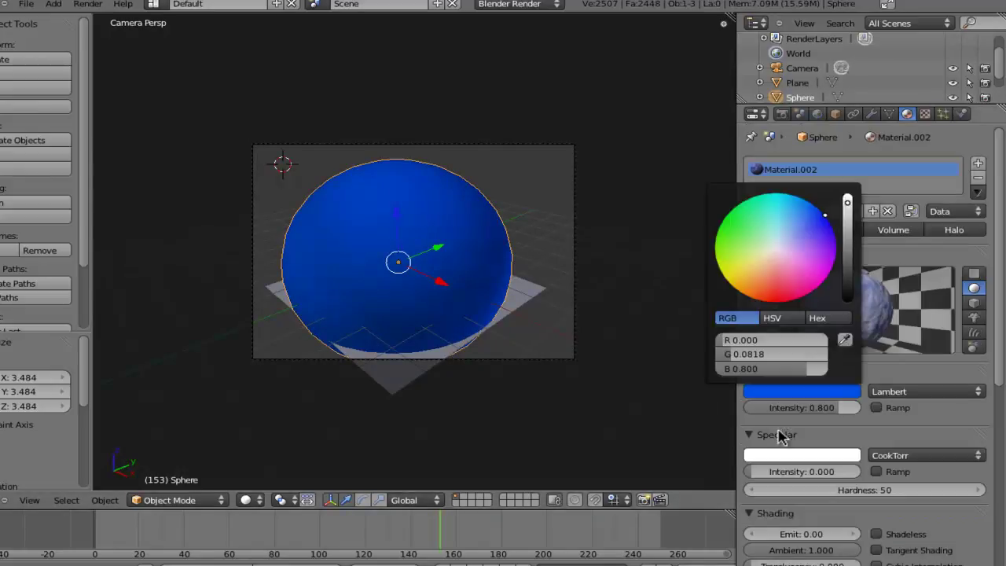
{"action": "key", "text": "ctrl+z"}
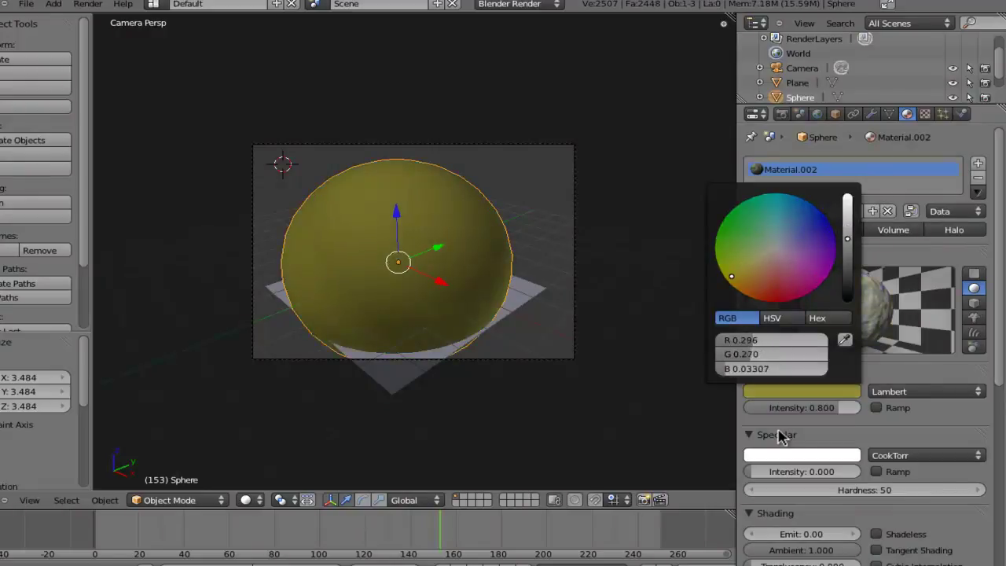
{"action": "scroll", "coordinate": [781, 438], "scroll_direction": "down", "scroll_amount": 2}
{"action": "scroll", "coordinate": [781, 437], "scroll_direction": "down", "scroll_amount": 1}
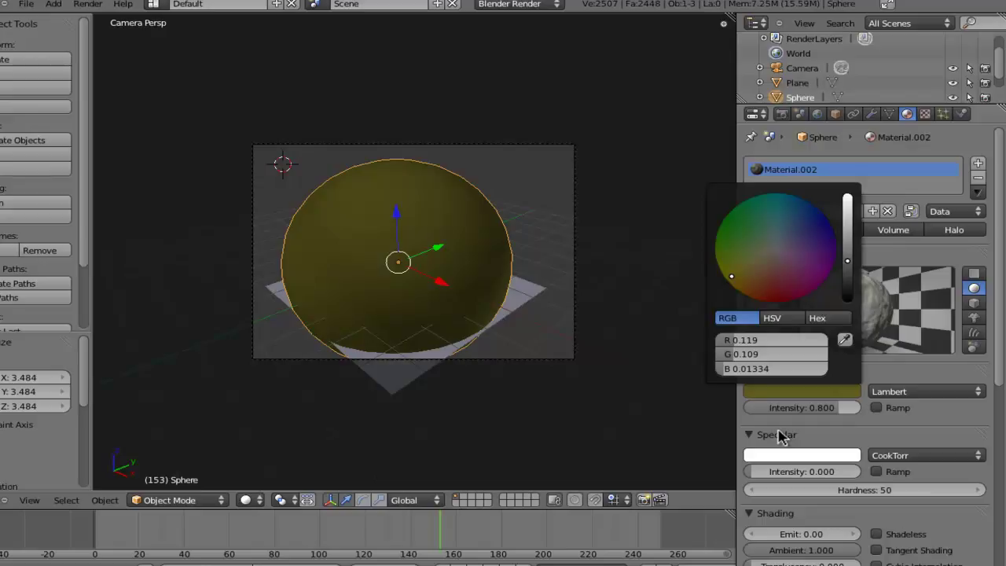
{"action": "scroll", "coordinate": [781, 437], "scroll_direction": "up", "scroll_amount": 2}
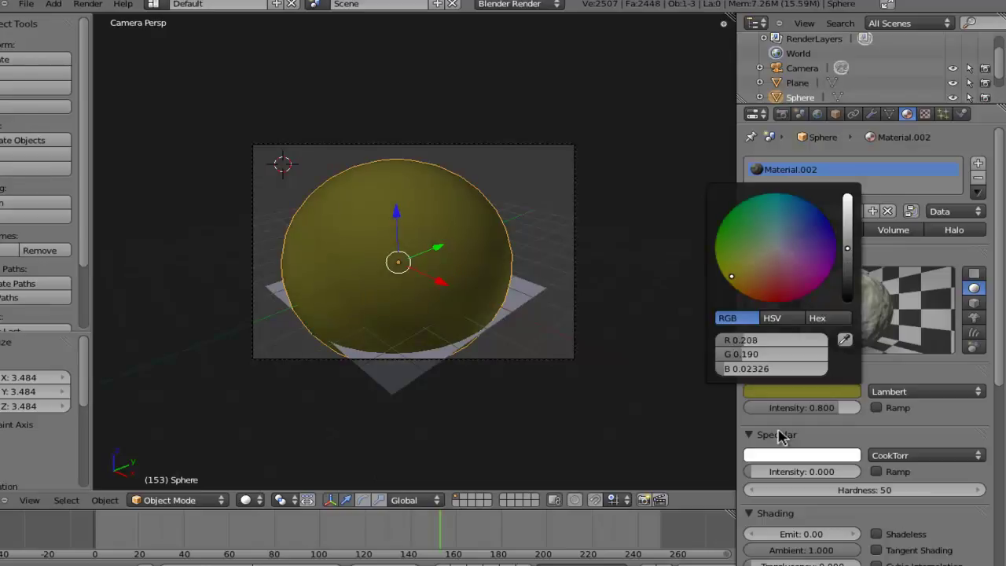
- Render the scene to check the clouds texture on the olive sphere
{"action": "scroll", "coordinate": [780, 437], "scroll_direction": "down", "scroll_amount": 1, "text": "ctrl"}
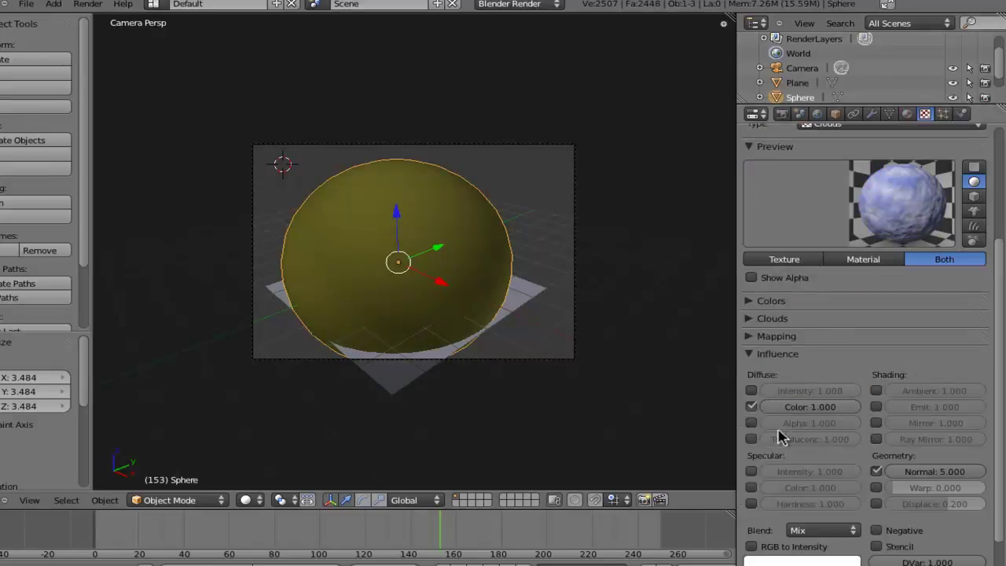
{"action": "scroll", "coordinate": [780, 437], "scroll_direction": "down", "scroll_amount": 2}
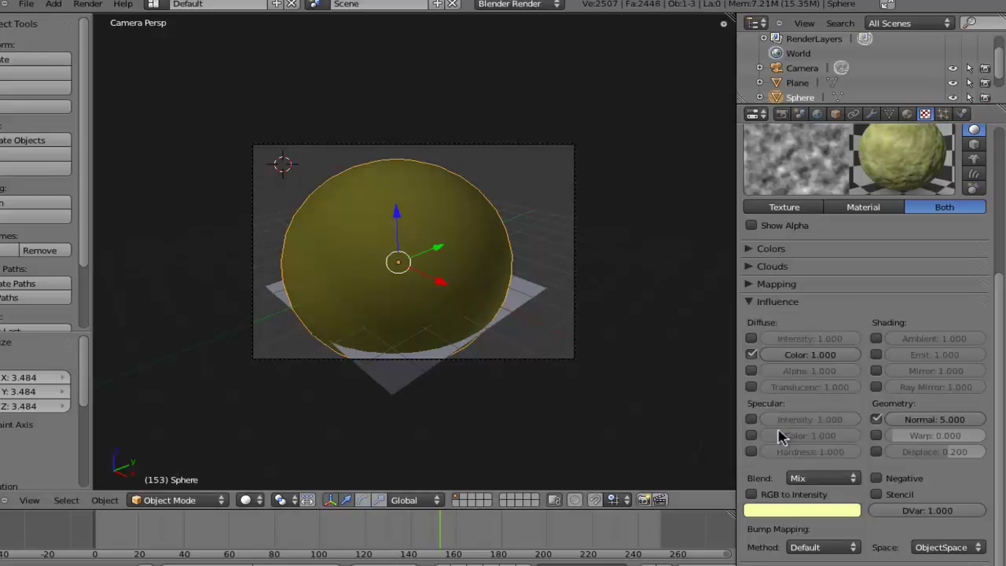
{"action": "key", "text": "F12"}
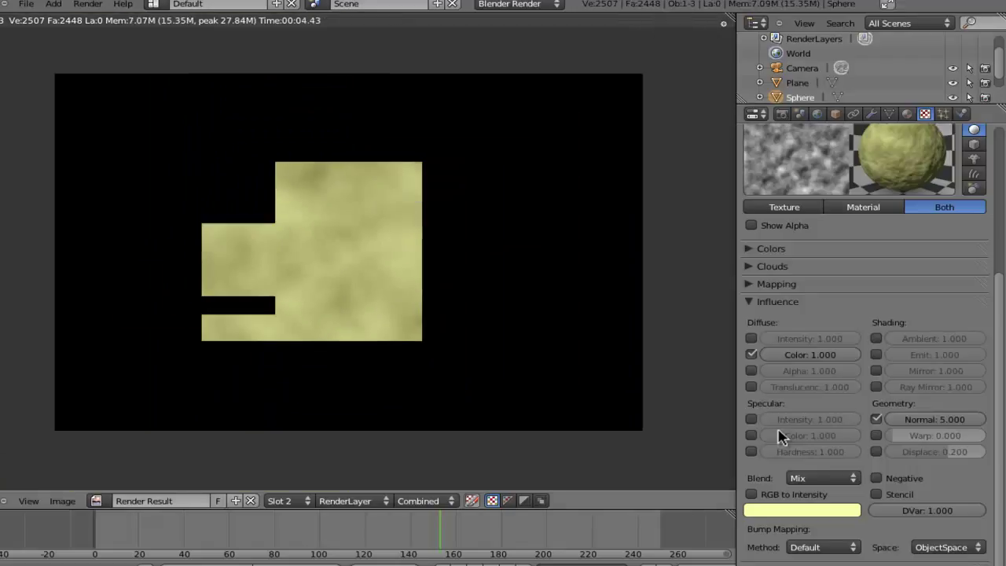
- Set the Clouds noise from Soft to Hard and shrink the sphere slightly into frame
{"action": "scroll", "coordinate": [783, 437], "scroll_direction": "up", "scroll_amount": 2}
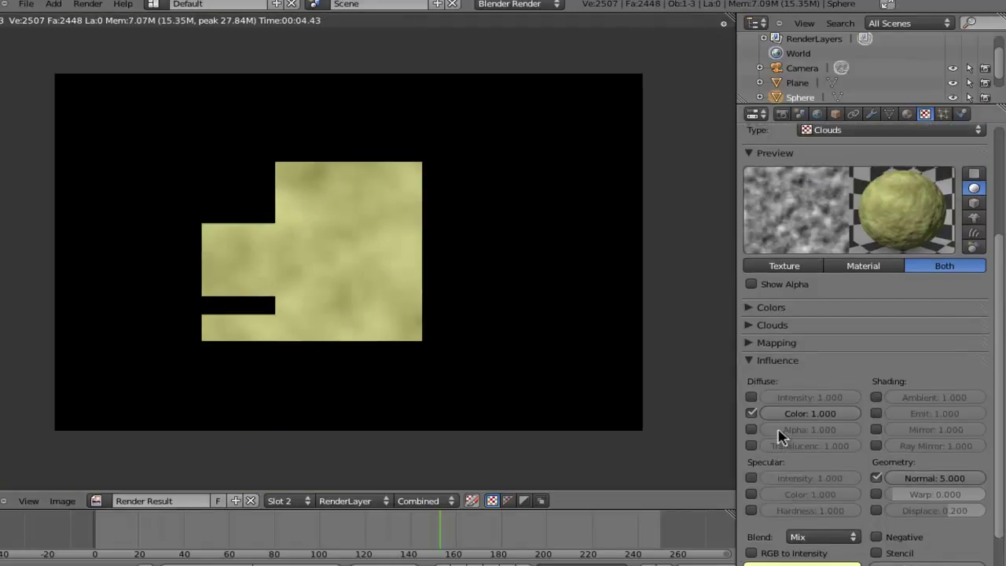
{"action": "left_click", "coordinate": [772, 325]}
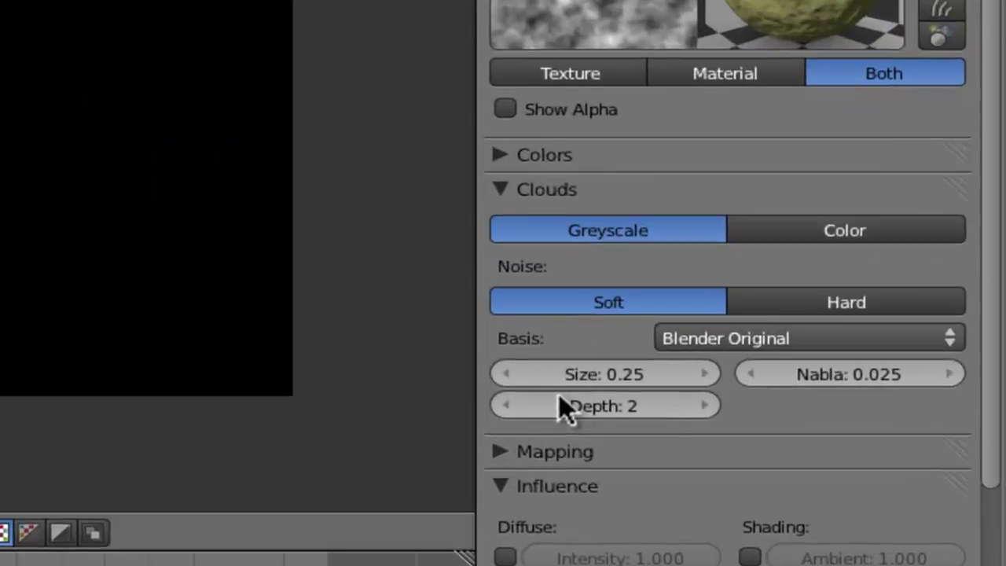
{"action": "left_click", "coordinate": [846, 302]}
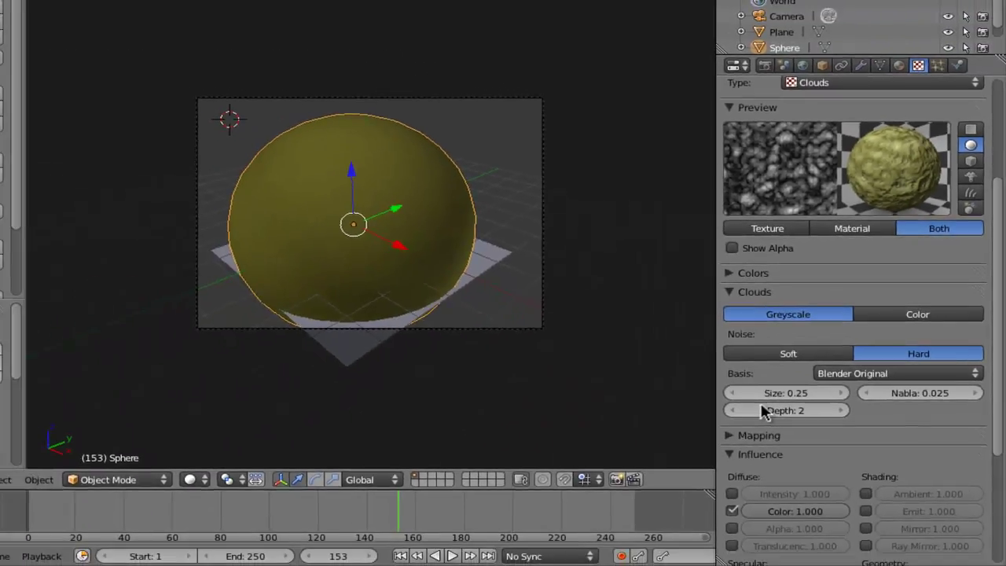
{"action": "key", "text": "Return"}
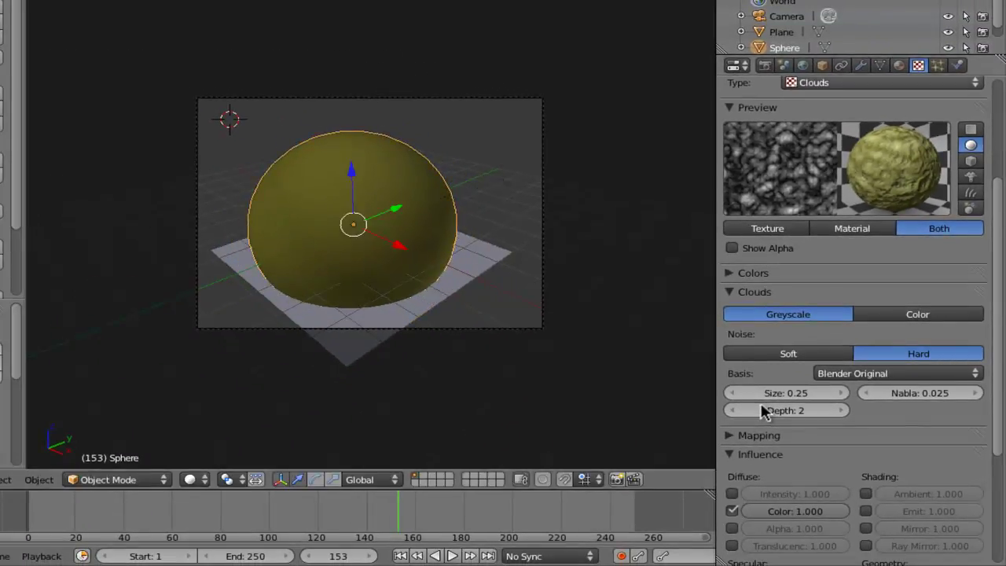
{"action": "left_click", "coordinate": [803, 66]}
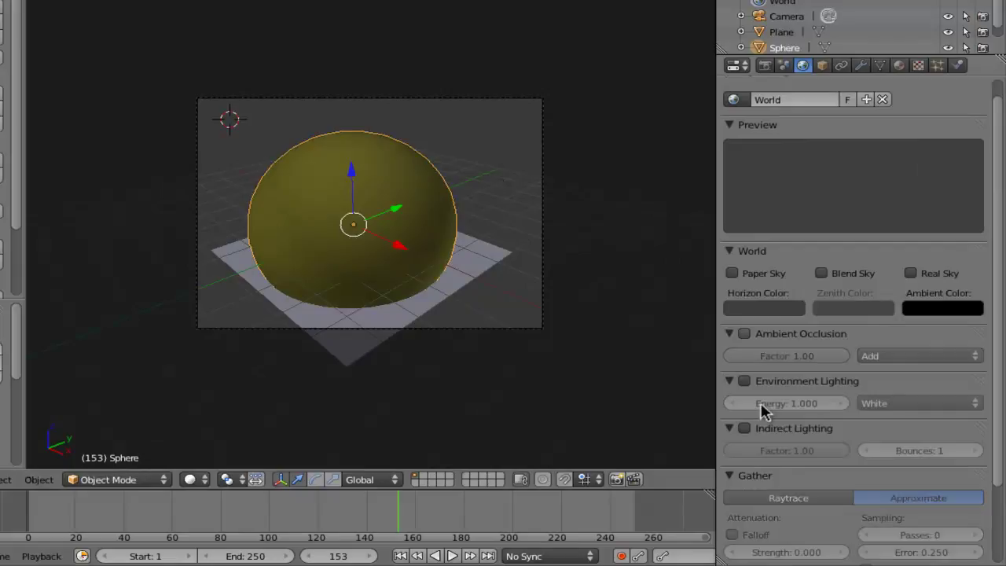
- Deselect the sphere and add a point lamp to the scene
{"action": "key", "text": "a"}
{"action": "key", "text": "shift+a"}
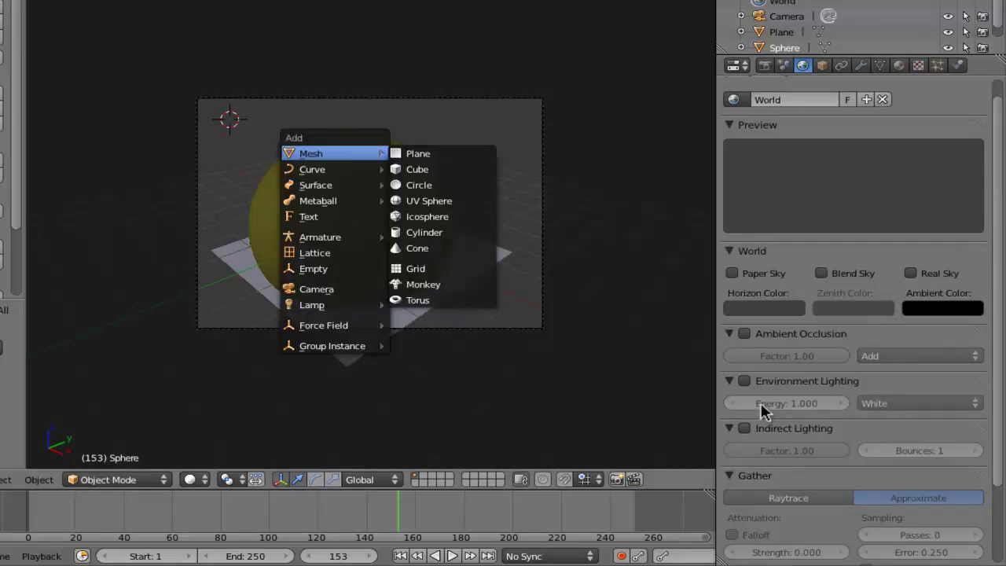
{"action": "key", "text": "Down"}
{"action": "key", "text": "Down"}
{"action": "key", "text": "Right"}
{"action": "key", "text": "Down"}
{"action": "key", "text": "Return"}
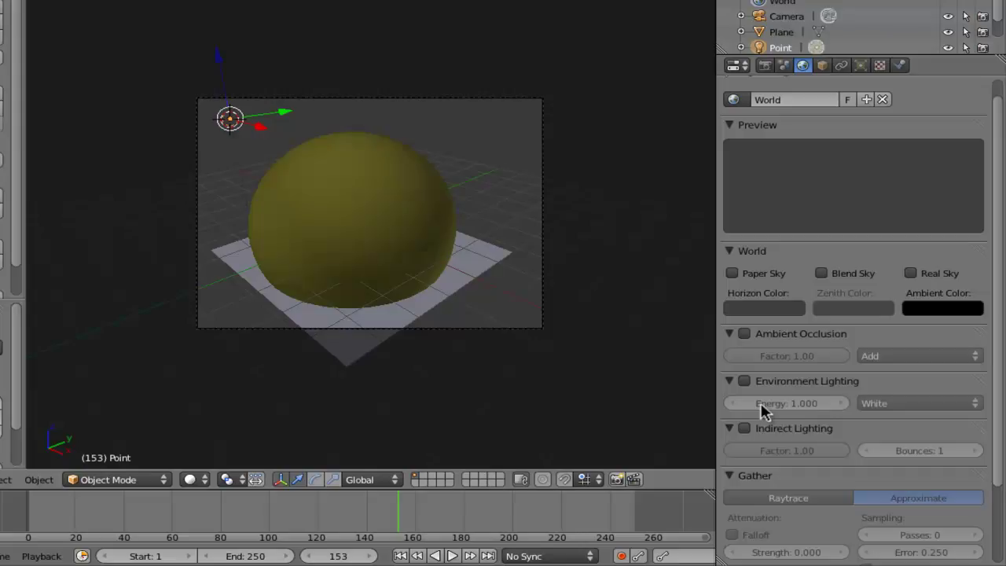
- From the top view, move the point lamp along X and Y, then render
{"action": "key", "text": "KP_7"}
{"action": "key", "text": "KP_Subtract"}
{"action": "key", "text": "KP_Subtract"}
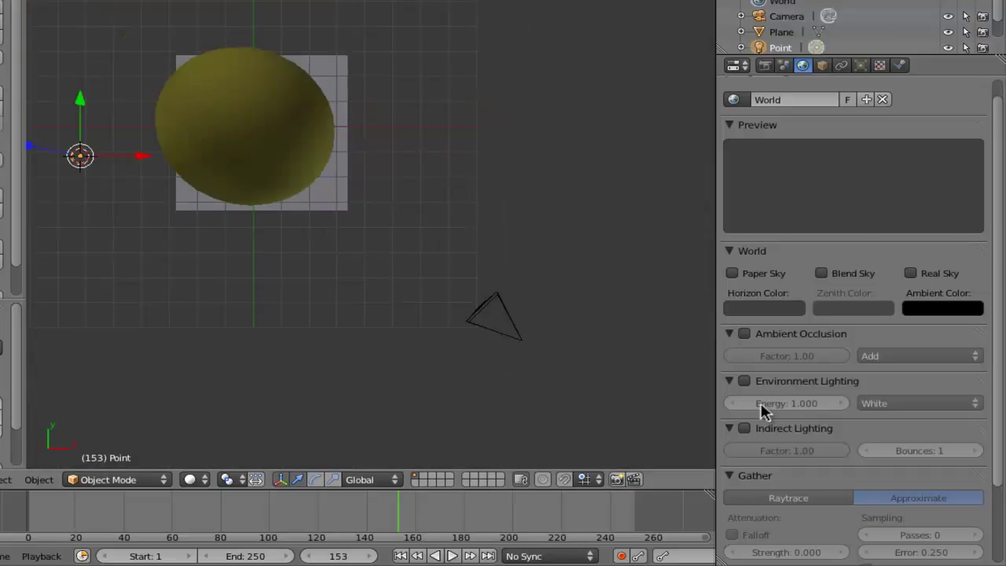
{"action": "key", "text": "g"}
{"action": "key", "text": "x"}
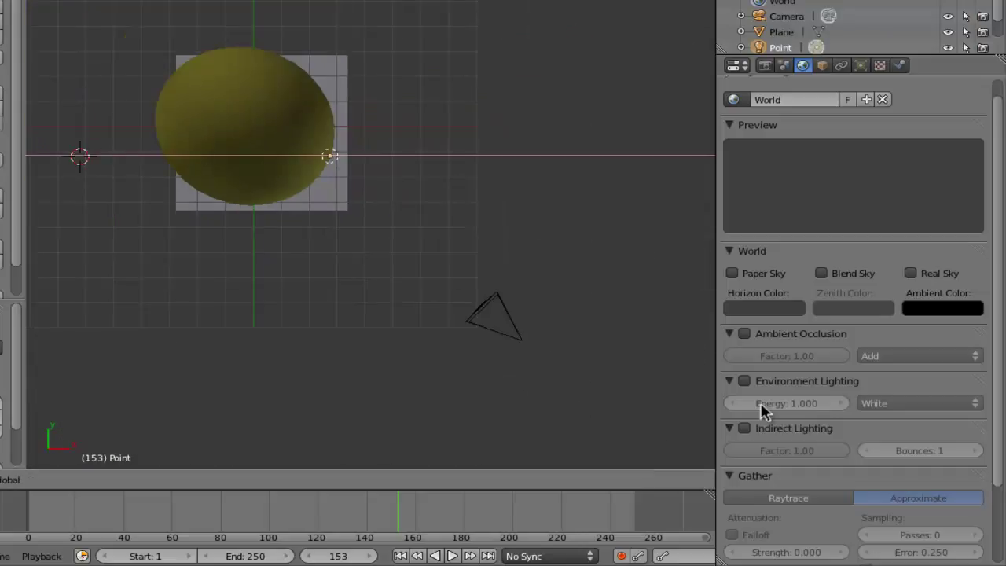
{"action": "key", "text": "Return"}
{"action": "key", "text": "g"}
{"action": "key", "text": "y"}
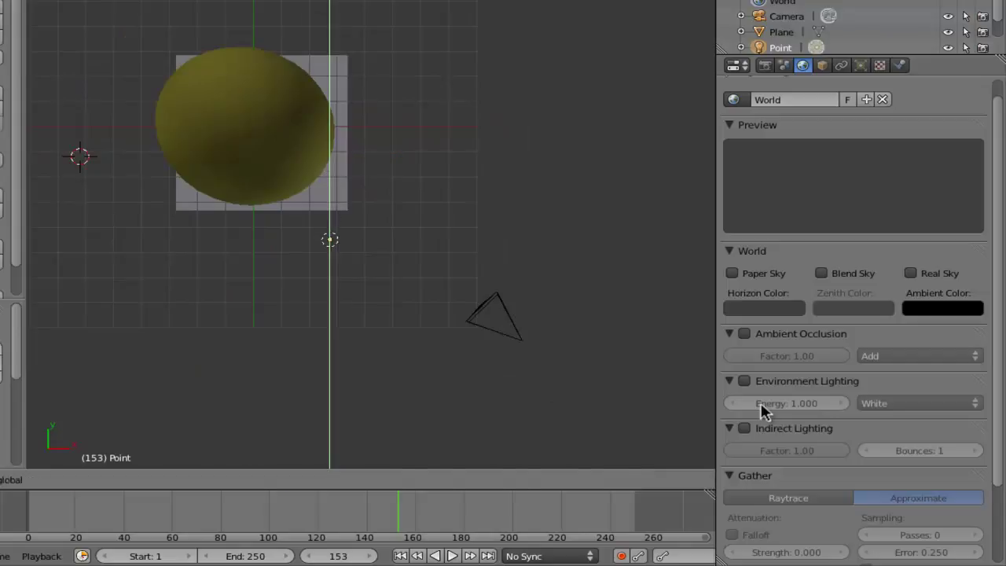
{"action": "key", "text": "Return"}
{"action": "key", "text": "F12"}
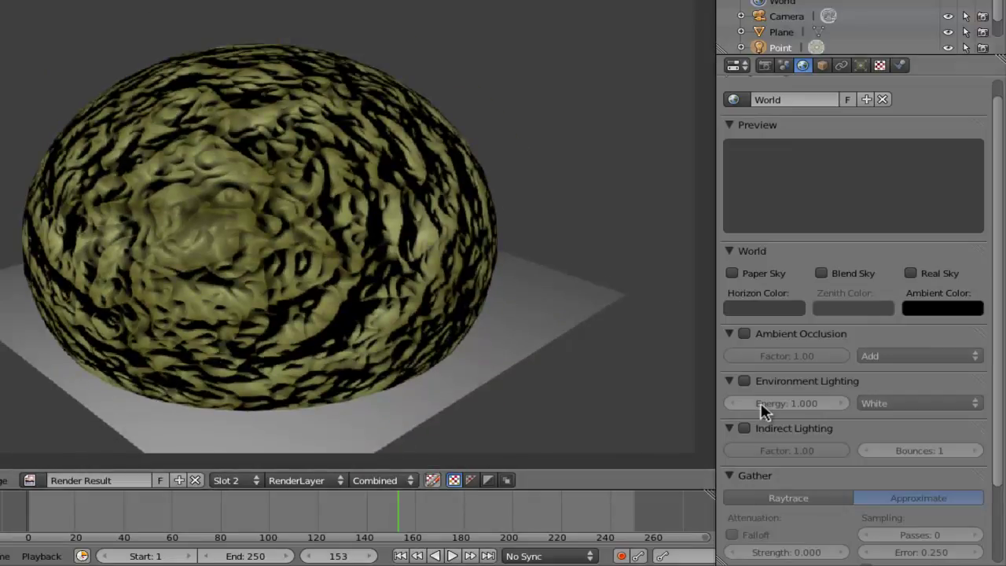
{"action": "scroll", "coordinate": [763, 409], "scroll_direction": "down", "scroll_amount": 4, "text": "ctrl"}
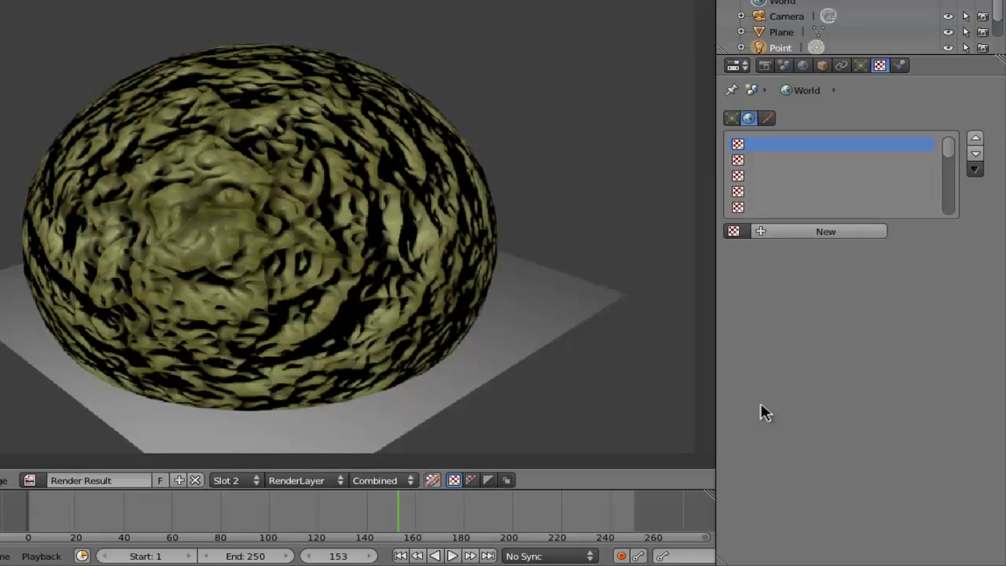
- Keeping Hard noise, reduce the Clouds texture size from 0.25 to 0.18
{"action": "key", "text": "Escape"}
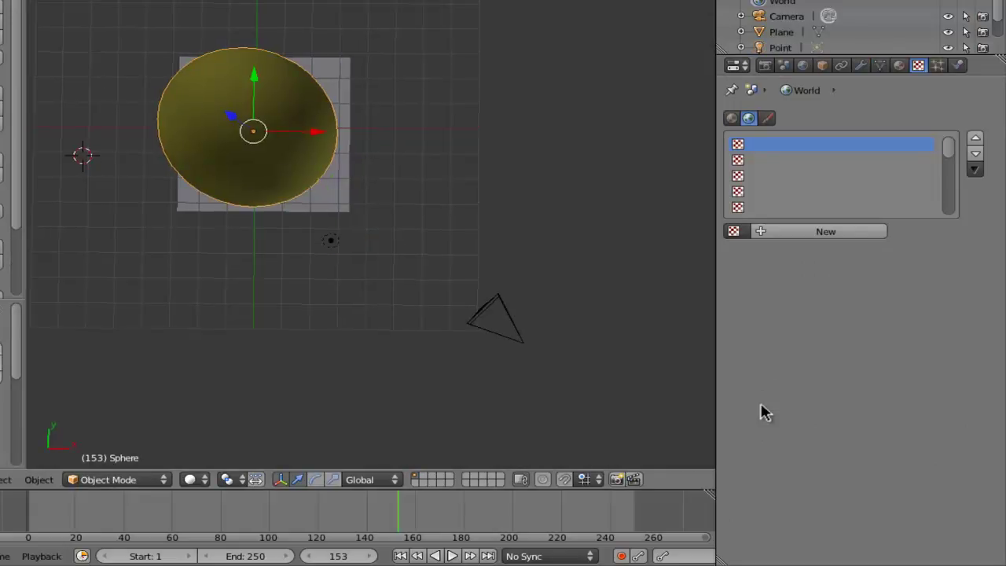
{"action": "key", "text": "KP_0"}
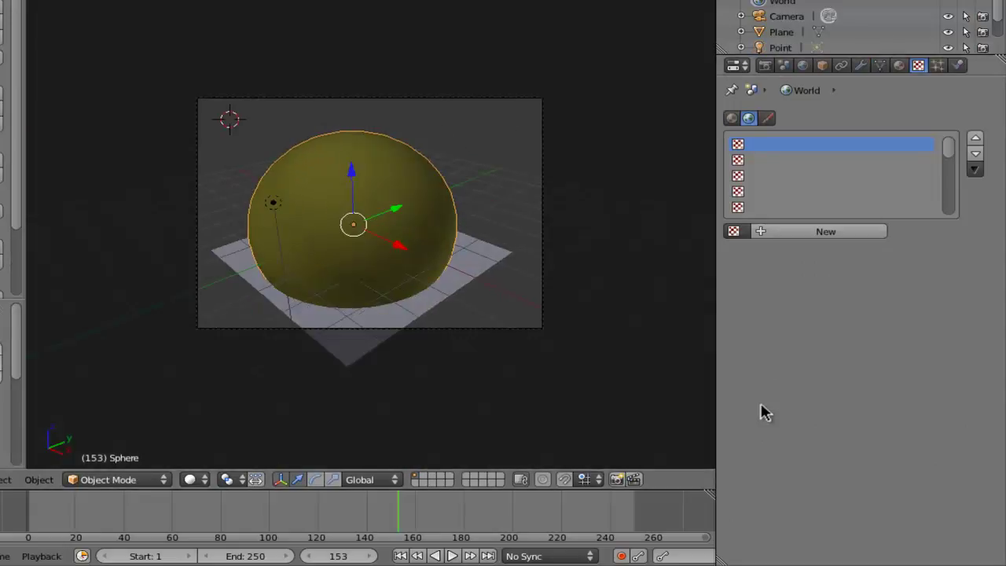
{"action": "key", "text": "ctrl+shift+Tab"}
{"action": "key", "text": "ctrl+Tab"}
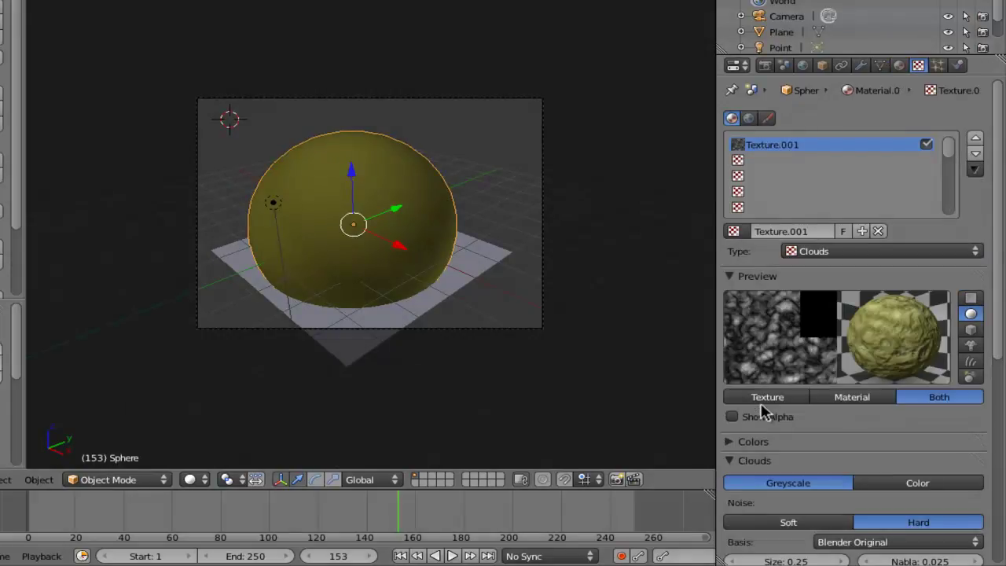
{"action": "scroll", "coordinate": [761, 409], "scroll_direction": "down", "scroll_amount": 2}
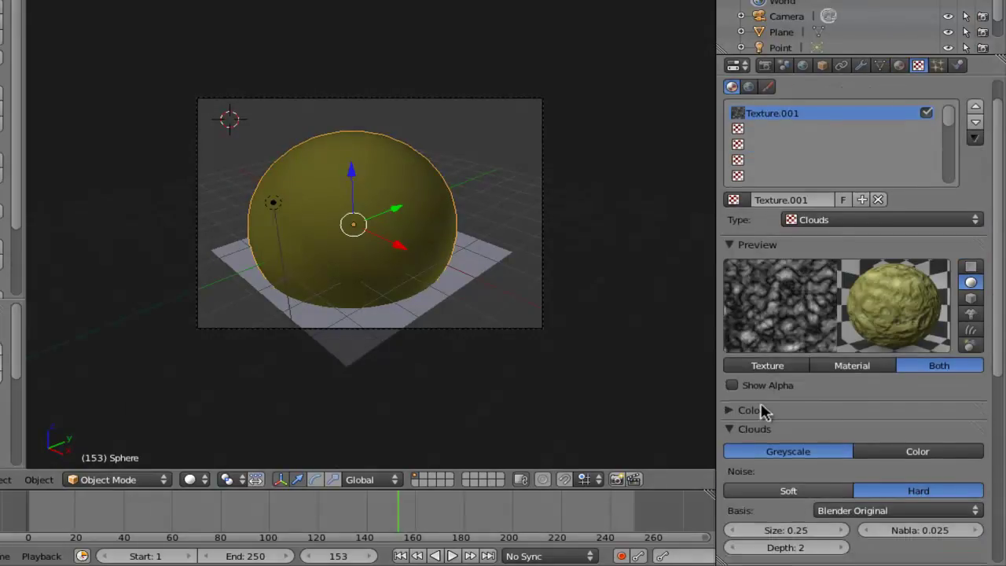
{"action": "left_click", "coordinate": [788, 460]}
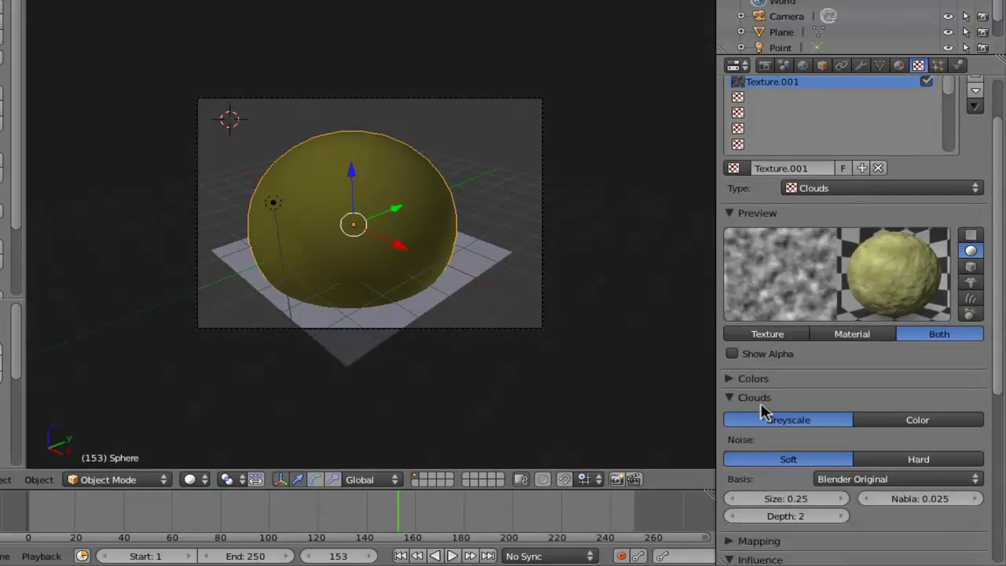
{"action": "left_click", "coordinate": [918, 459]}
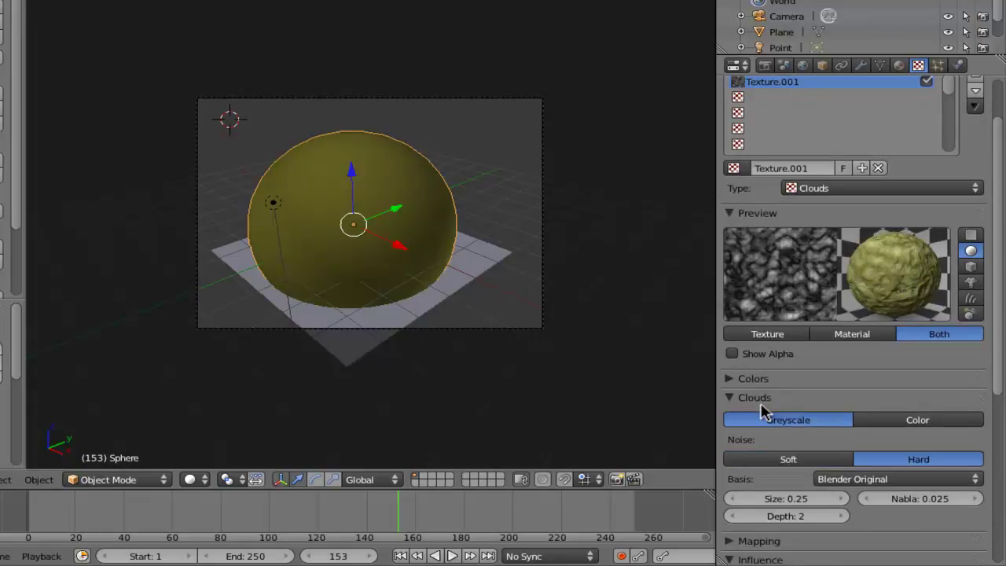
{"action": "left_click_drag", "start_coordinate": [786, 499], "coordinate": [763, 498]}
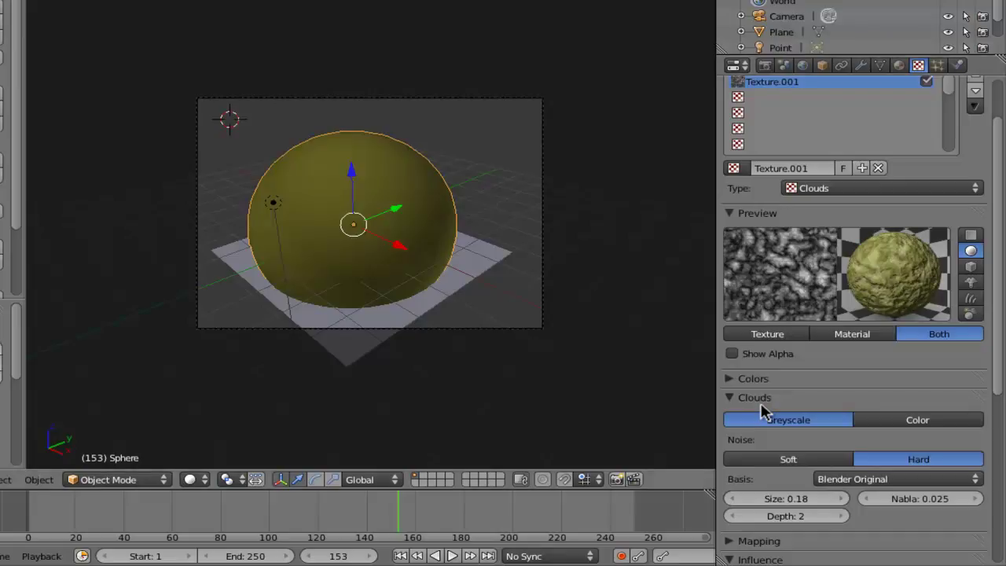
- Render the finer-textured sphere and fit the rendered image in the view
{"action": "key", "text": "F12"}
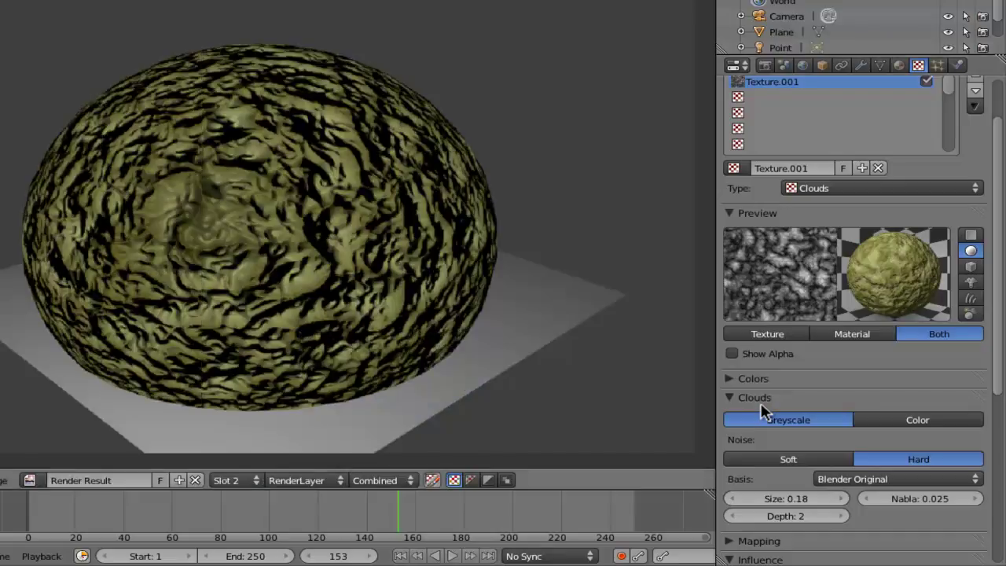
{"action": "key", "text": "Home"}
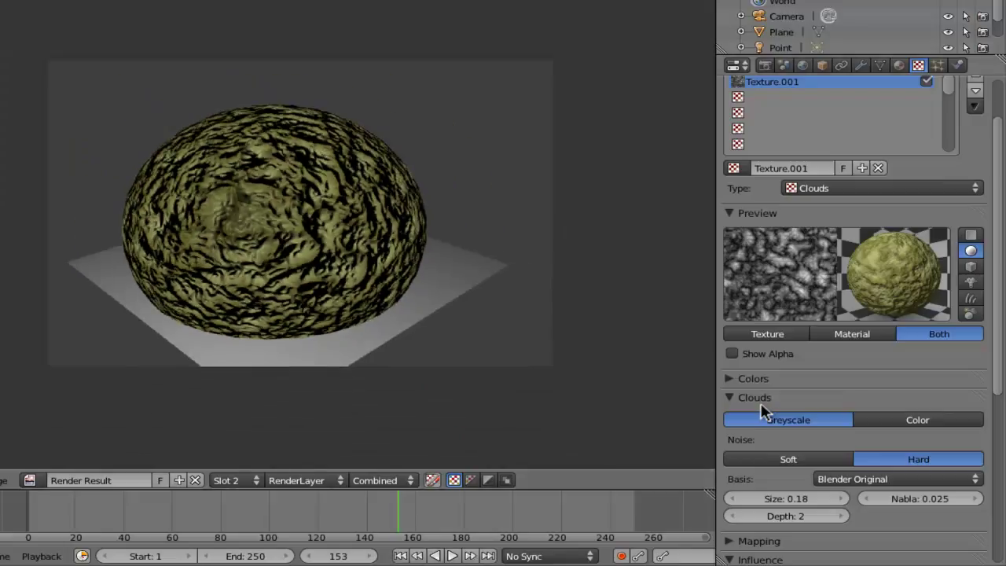
{"action": "left_click", "coordinate": [881, 187]}
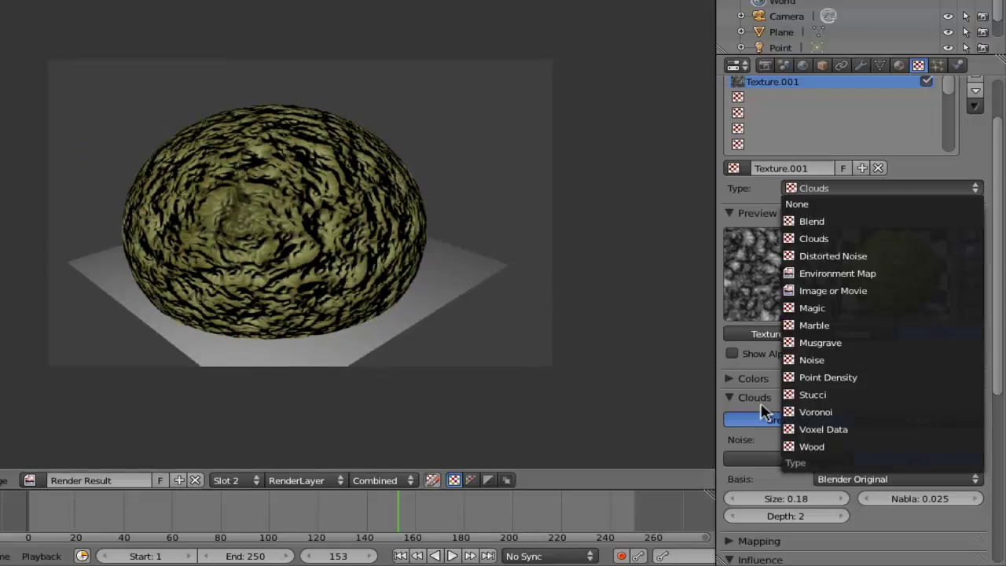
- Switch the texture type to Magic, then Musgrave, and render the sphere
{"action": "key", "text": "Down"}
{"action": "key", "text": "Down"}
{"action": "key", "text": "Down"}
{"action": "key", "text": "Down"}
{"action": "key", "text": "Down"}
{"action": "key", "text": "Down"}
{"action": "key", "text": "Down"}
{"action": "key", "text": "Return"}
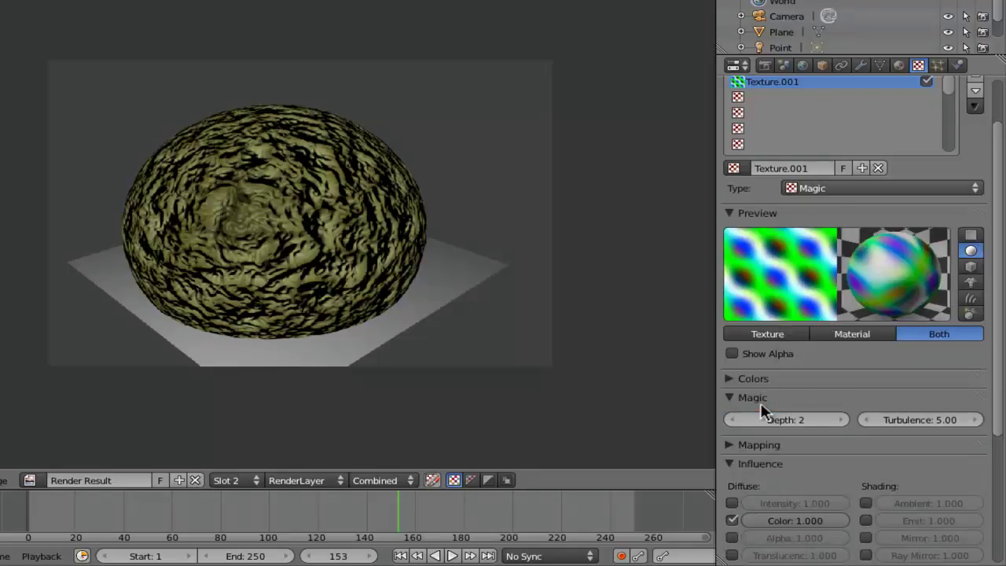
{"action": "left_click", "coordinate": [880, 188]}
{"action": "key", "text": "Return"}
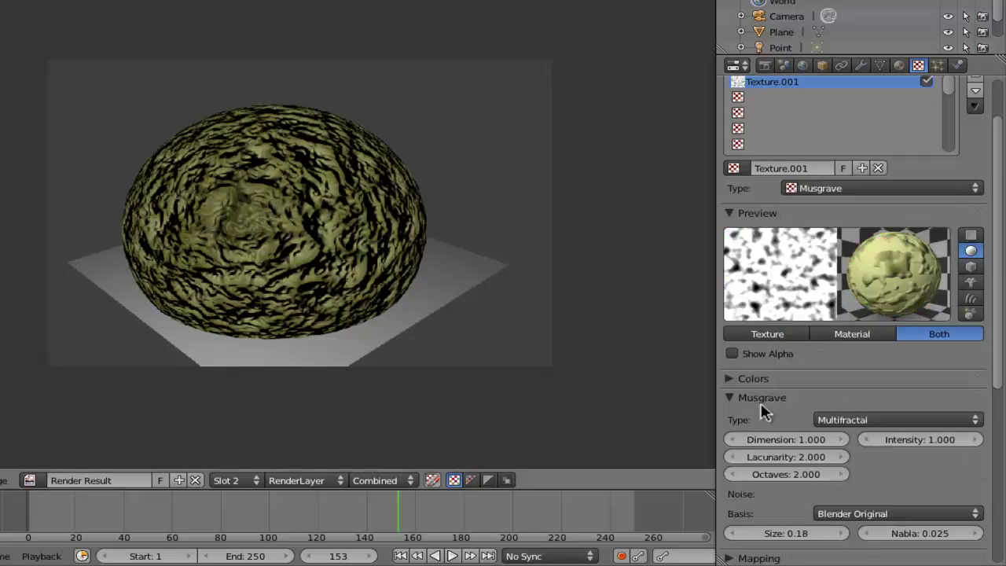
{"action": "key", "text": "F12"}
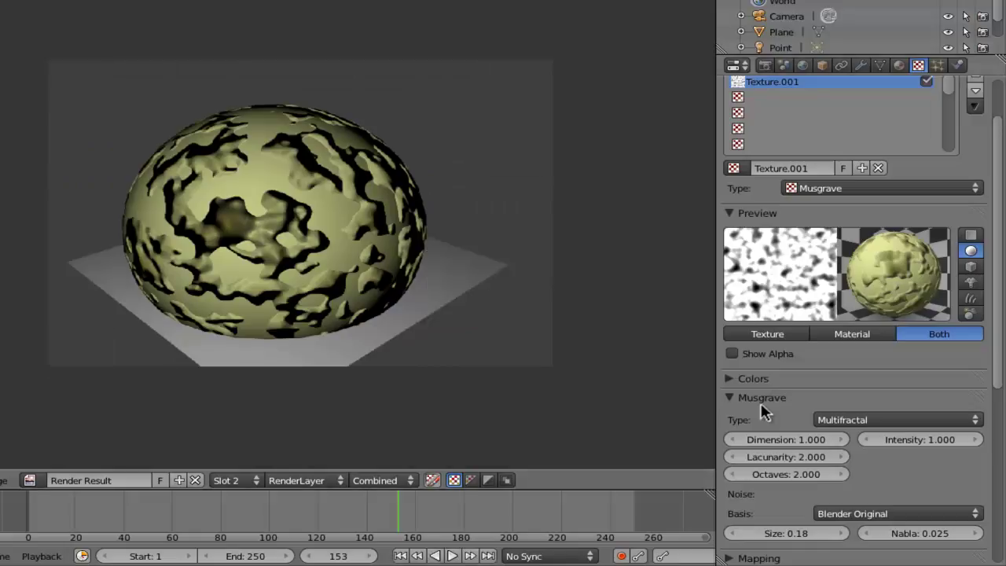
{"action": "scroll", "coordinate": [762, 411], "scroll_direction": "down", "scroll_amount": 10}
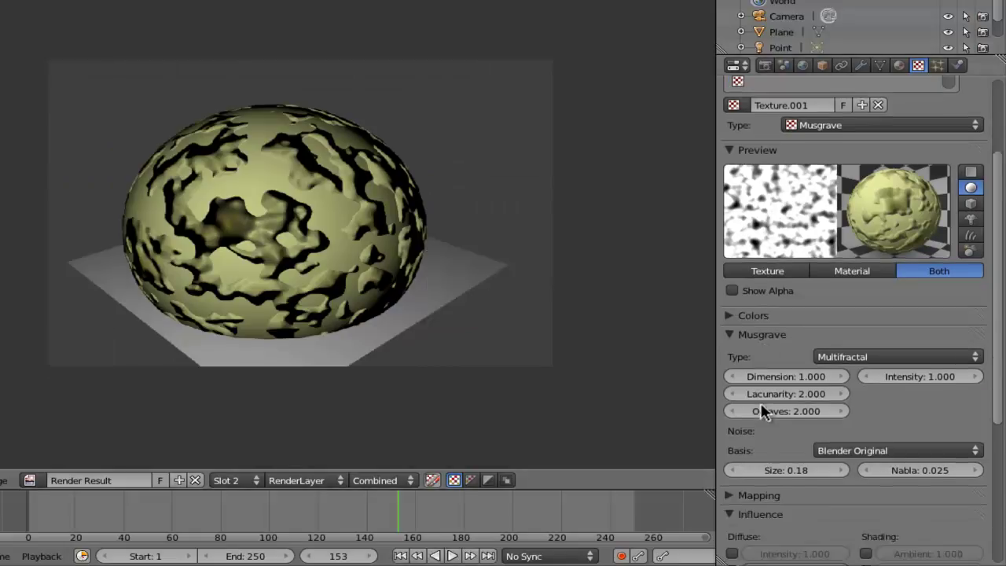
{"action": "scroll", "coordinate": [763, 411], "scroll_direction": "up", "scroll_amount": 5}
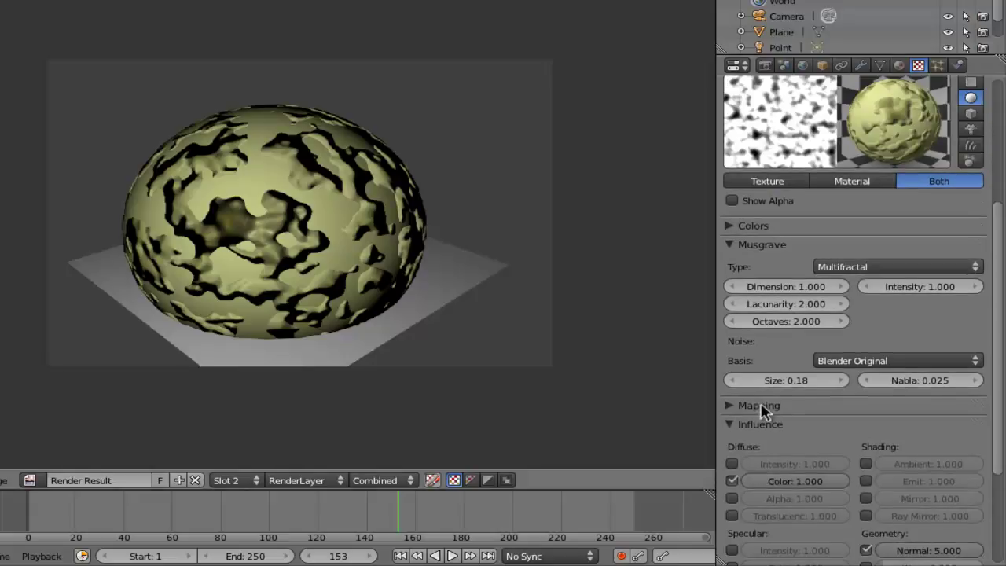
- Back in the 3D view, scale the sphere down to about half its size
{"action": "key", "text": "Escape"}
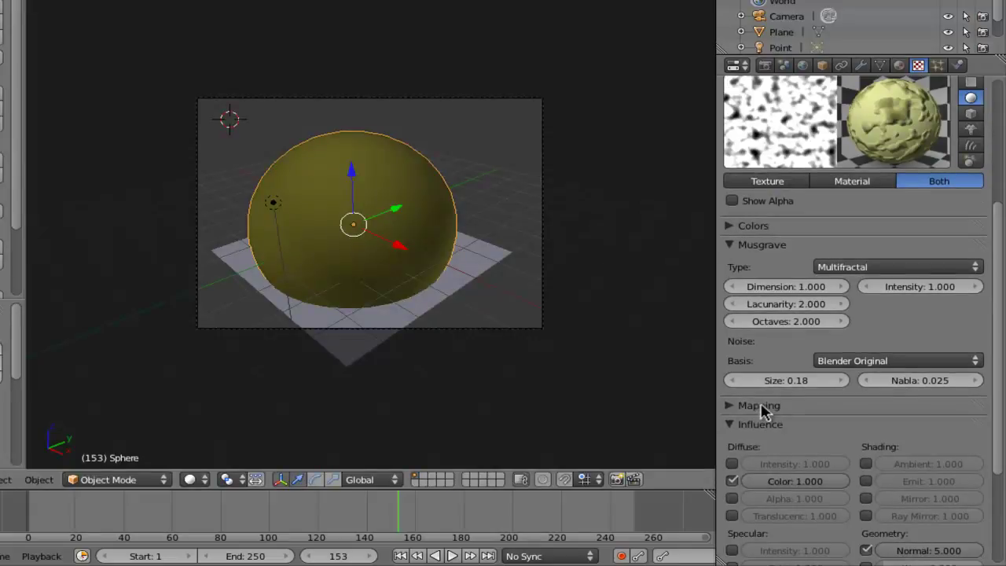
{"action": "scroll", "coordinate": [763, 411], "scroll_direction": "down", "scroll_amount": 5}
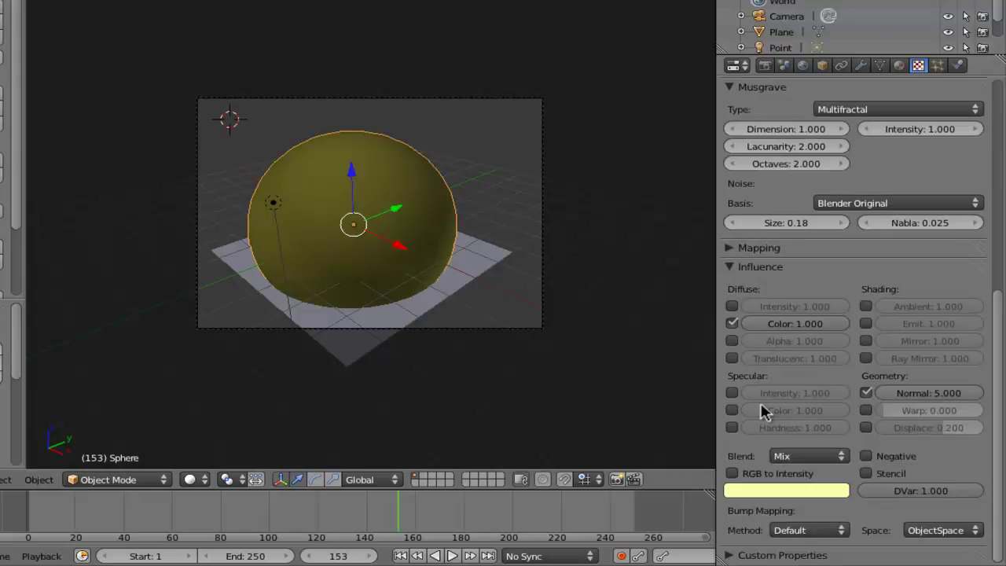
{"action": "scroll", "coordinate": [763, 411], "scroll_direction": "up", "scroll_amount": 10}
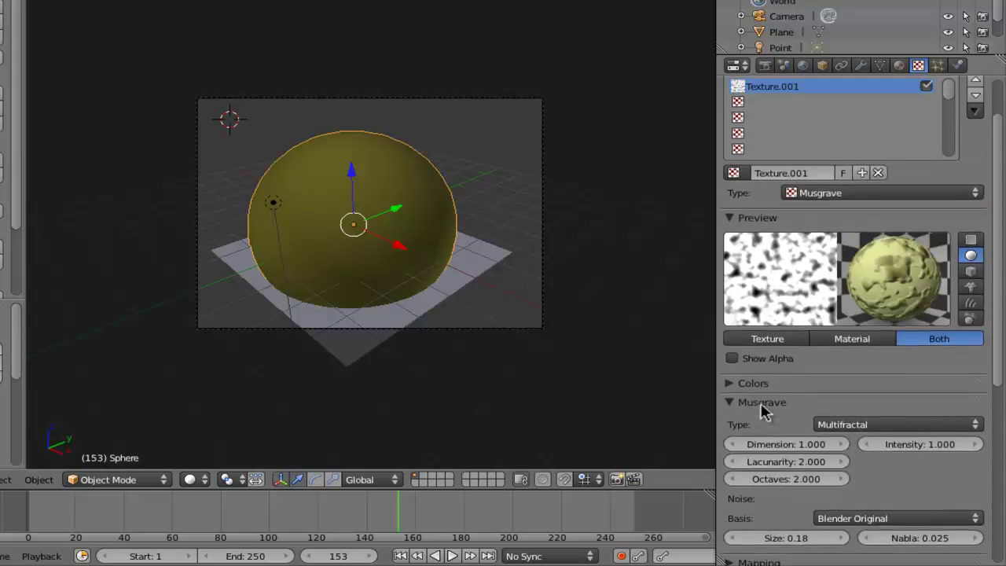
{"action": "key", "text": "ctrl+Tab"}
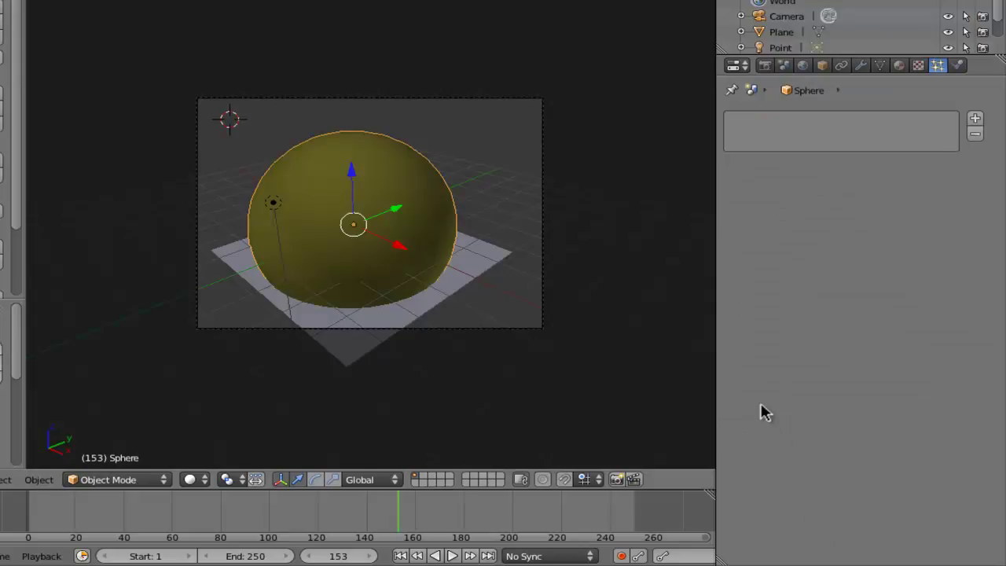
{"action": "key", "text": "s"}
{"action": "left_click", "coordinate": [763, 411]}
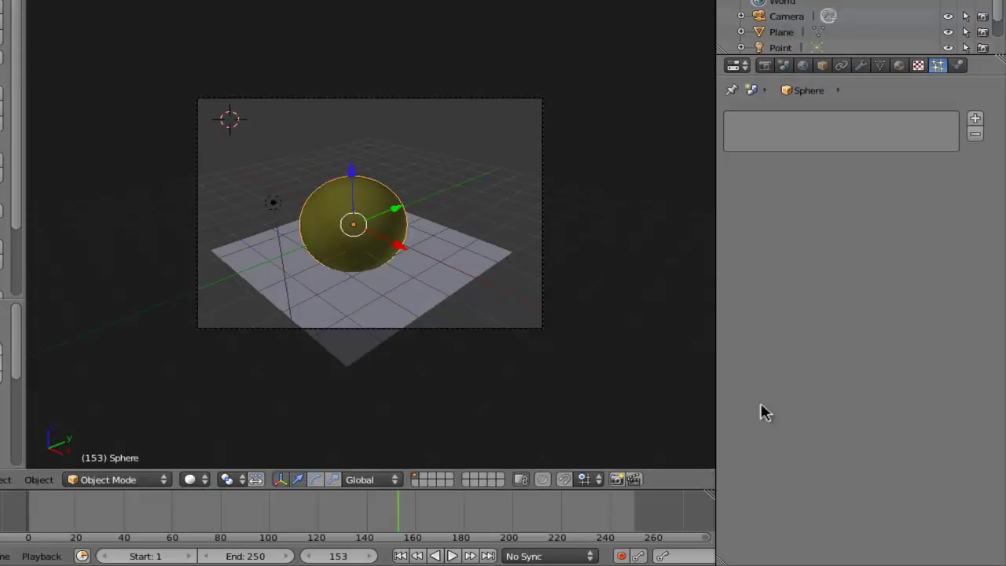
- Unlink the Musgrave texture Texture.001 from the sphere's material
{"action": "key", "text": "ctrl+shift+Tab"}
{"action": "key", "text": "ctrl+shift+Tab"}
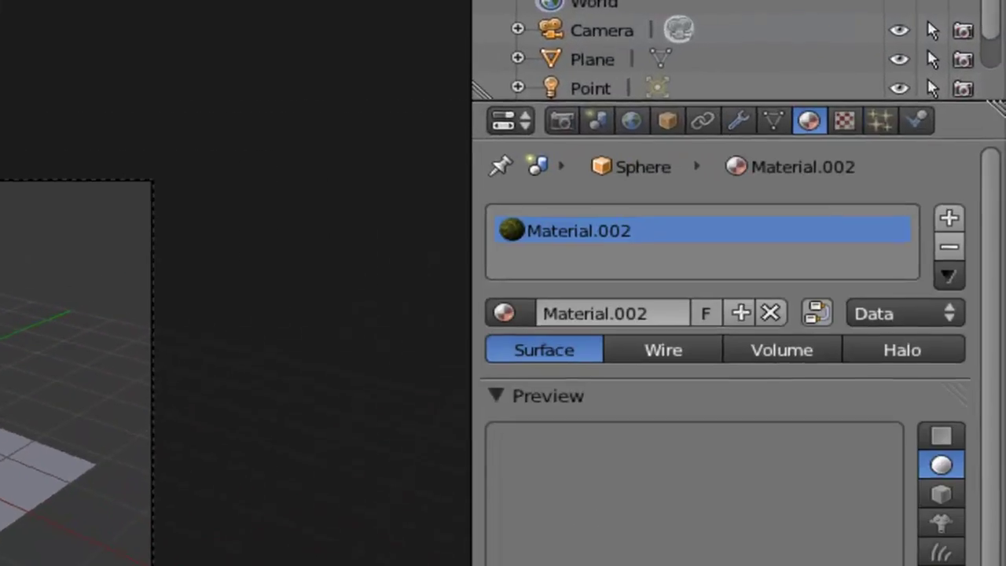
{"action": "key", "text": "ctrl+Tab"}
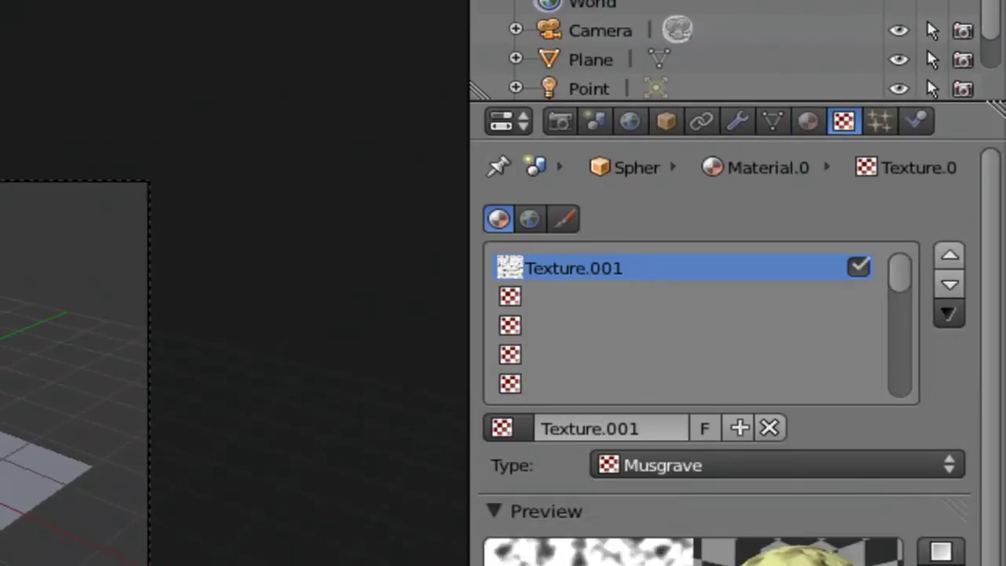
{"action": "key", "text": "ctrl+z"}
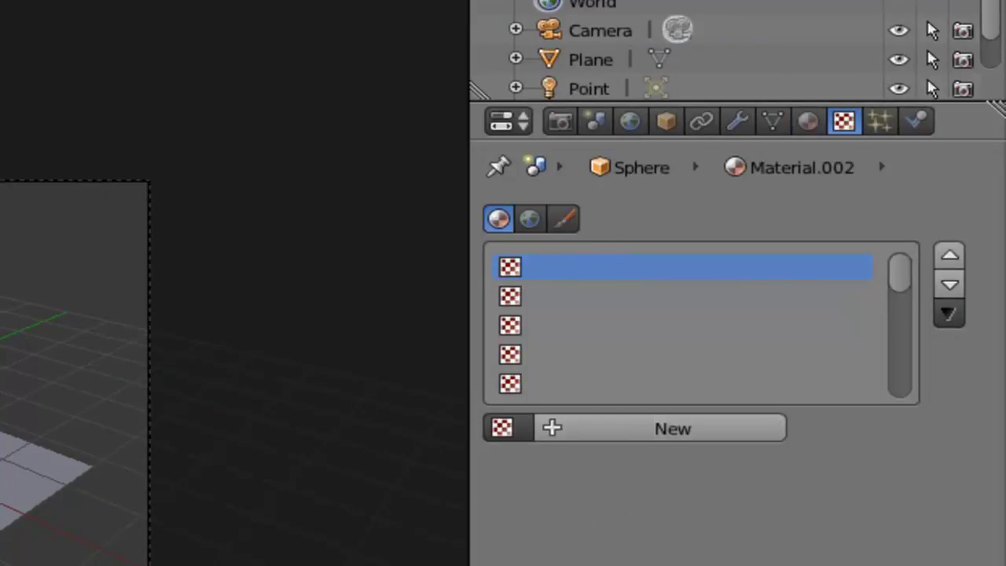
- Add a particle system emitting 1000 particles to the sphere and rewind to frame 1
{"action": "key", "text": "ctrl+shift+Tab"}
{"action": "key", "text": "ctrl+Tab"}
{"action": "key", "text": "ctrl+Tab"}
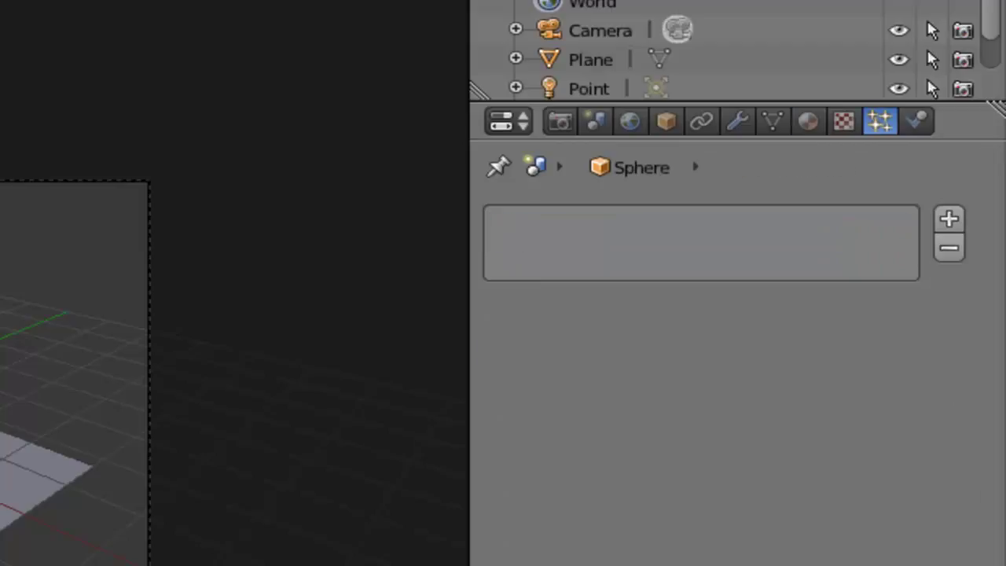
{"action": "left_click", "coordinate": [949, 220]}
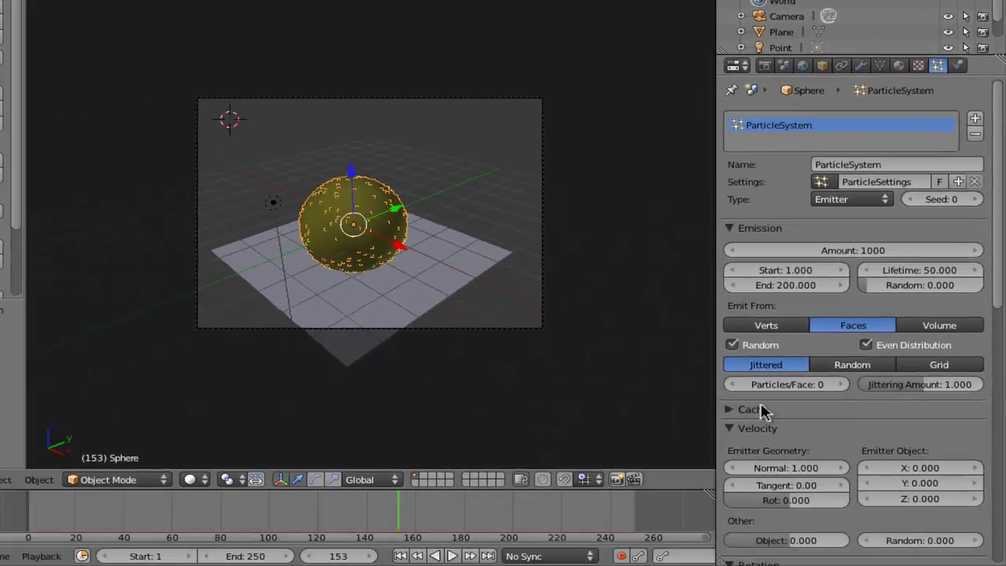
{"action": "key", "text": "shift+Left"}
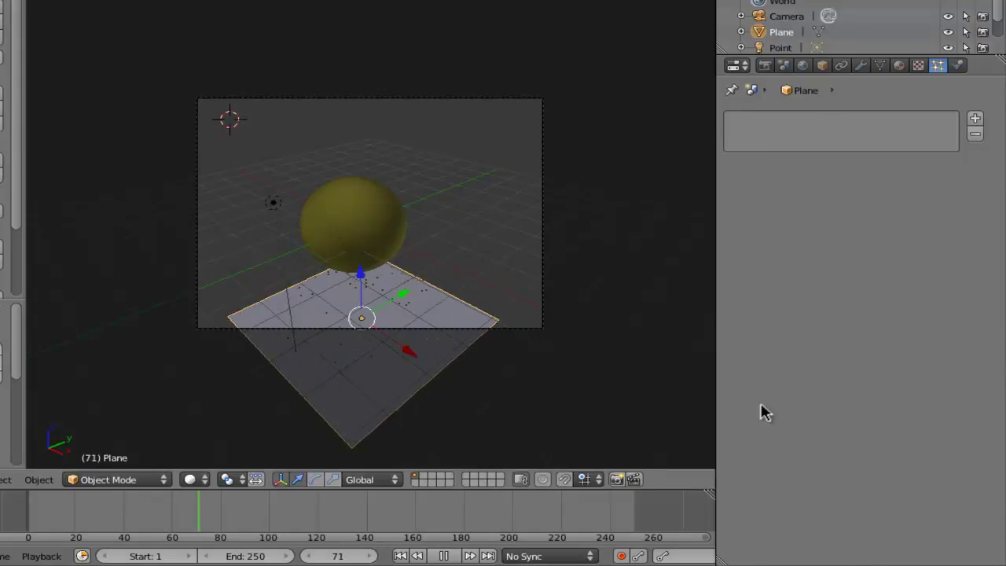
- Flatten the sphere vertically and lift it along Z above the plane
{"action": "right_click", "coordinate": [354, 224]}
{"action": "key", "text": "s"}
{"action": "key", "text": "Return"}
{"action": "key", "text": "g"}
{"action": "key", "text": "z"}
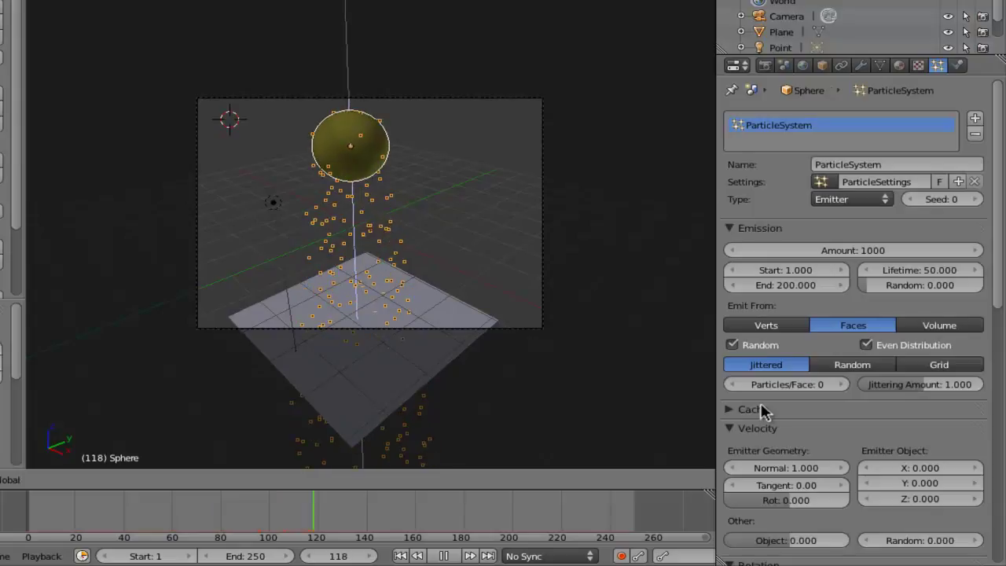
{"action": "left_click", "coordinate": [763, 410]}
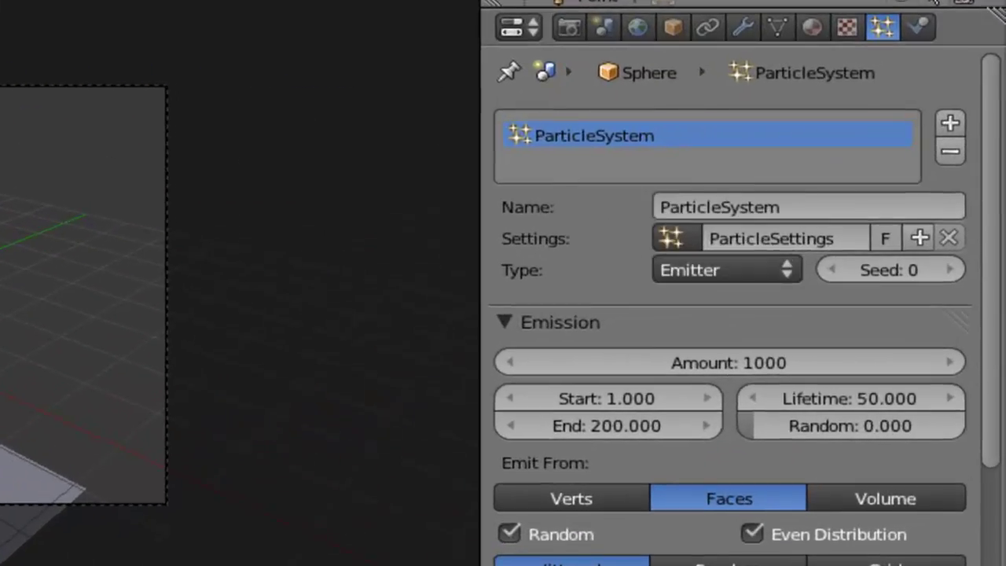
- Make the particles Hair with strand length 0.860, then bring up the interaction mode list
{"action": "left_click", "coordinate": [727, 270]}
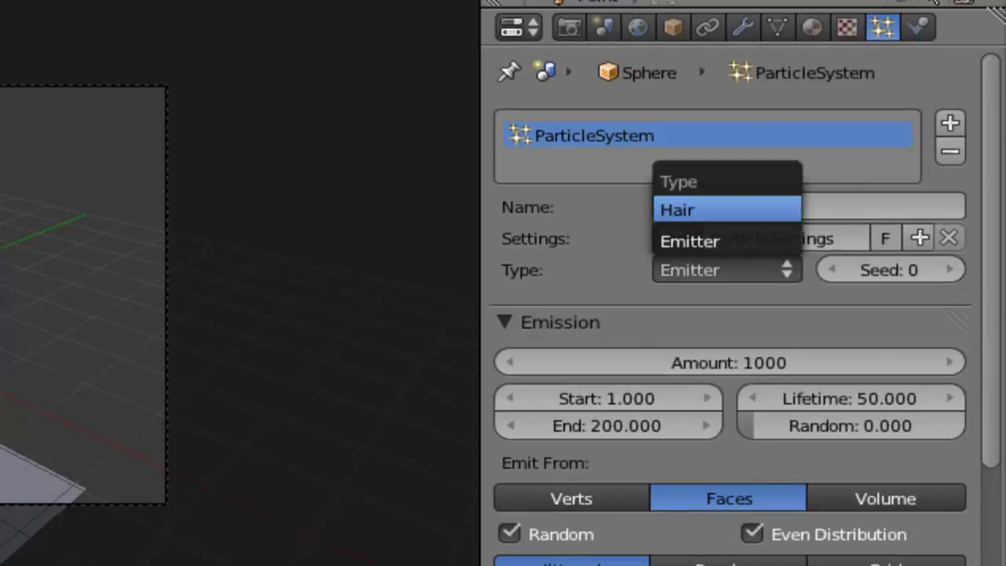
{"action": "left_click", "coordinate": [707, 210]}
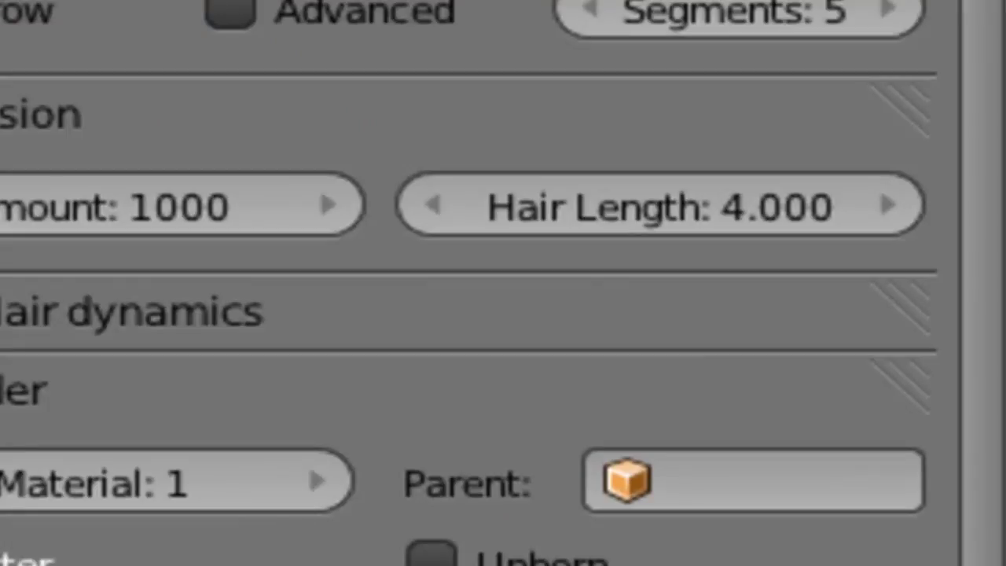
{"action": "left_click_drag", "start_coordinate": [660, 206], "coordinate": [479, 206]}
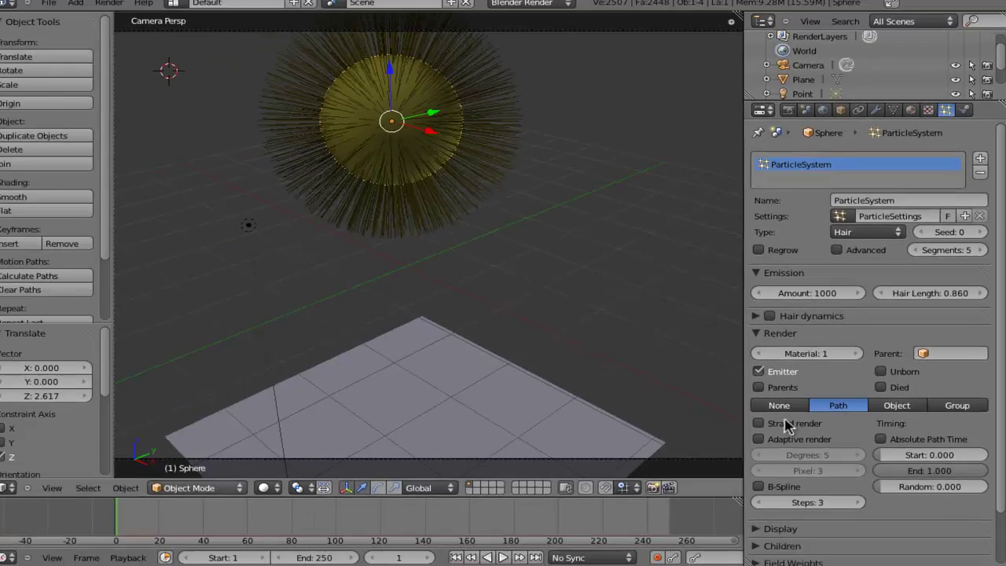
{"action": "left_click", "coordinate": [193, 487]}
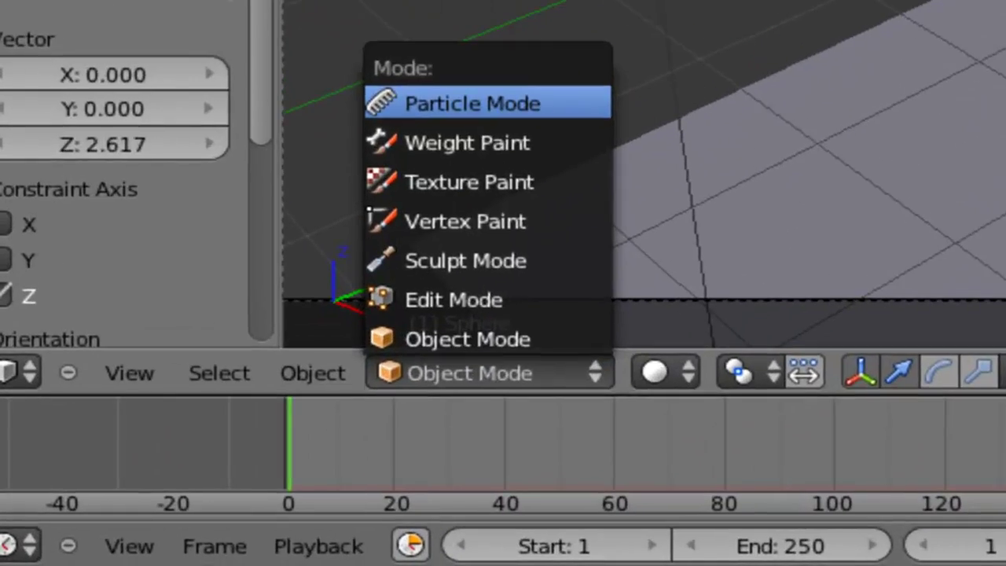
- In Particle Mode with the Comb brush, comb the sphere's hair down, sweeping the lower strands into a left tuft
{"action": "left_click", "coordinate": [471, 103]}
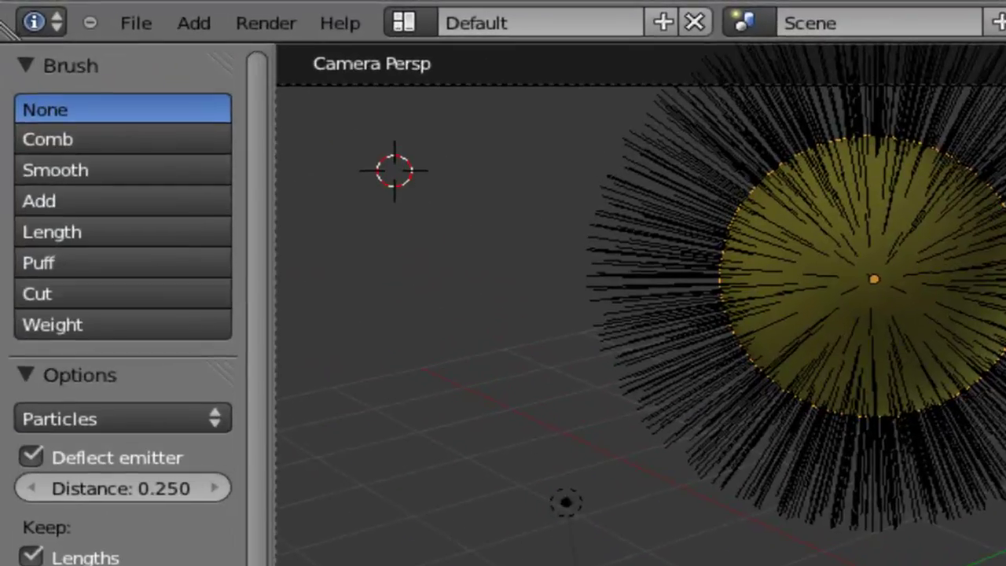
{"action": "left_click", "coordinate": [47, 139]}
{"action": "mouse_move", "coordinate": [786, 158]}
{"action": "left_mouse_down"}
{"action": "mouse_move", "coordinate": [842, 157]}
{"action": "mouse_move", "coordinate": [740, 188]}
{"action": "left_mouse_up"}
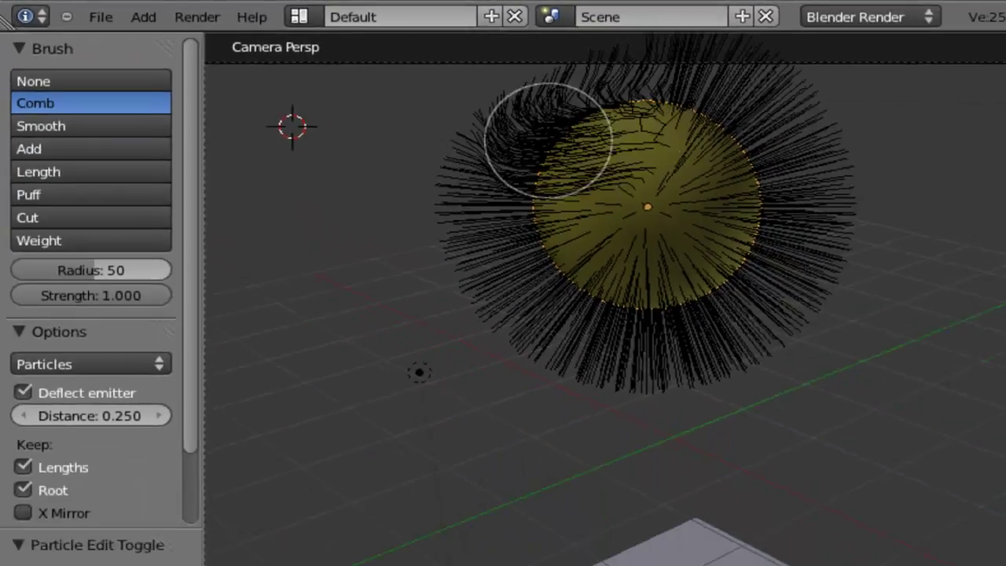
{"action": "mouse_move", "coordinate": [513, 202]}
{"action": "left_mouse_down"}
{"action": "mouse_move", "coordinate": [520, 302]}
{"action": "mouse_move", "coordinate": [501, 264]}
{"action": "mouse_move", "coordinate": [516, 145]}
{"action": "left_mouse_up"}
{"action": "mouse_move", "coordinate": [430, 121]}
{"action": "left_mouse_down"}
{"action": "mouse_move", "coordinate": [572, 79]}
{"action": "mouse_move", "coordinate": [612, 90]}
{"action": "mouse_move", "coordinate": [648, 138]}
{"action": "mouse_move", "coordinate": [646, 196]}
{"action": "mouse_move", "coordinate": [630, 215]}
{"action": "mouse_move", "coordinate": [627, 260]}
{"action": "left_mouse_up"}
{"action": "mouse_move", "coordinate": [545, 117]}
{"action": "left_mouse_down"}
{"action": "mouse_move", "coordinate": [497, 202]}
{"action": "mouse_move", "coordinate": [497, 321]}
{"action": "mouse_move", "coordinate": [499, 196]}
{"action": "mouse_move", "coordinate": [545, 123]}
{"action": "mouse_move", "coordinate": [609, 167]}
{"action": "mouse_move", "coordinate": [618, 300]}
{"action": "left_mouse_up"}
{"action": "mouse_move", "coordinate": [540, 292]}
{"action": "left_mouse_down"}
{"action": "mouse_move", "coordinate": [444, 263]}
{"action": "mouse_move", "coordinate": [508, 283]}
{"action": "mouse_move", "coordinate": [617, 275]}
{"action": "mouse_move", "coordinate": [543, 213]}
{"action": "mouse_move", "coordinate": [507, 204]}
{"action": "mouse_move", "coordinate": [572, 186]}
{"action": "left_mouse_up"}
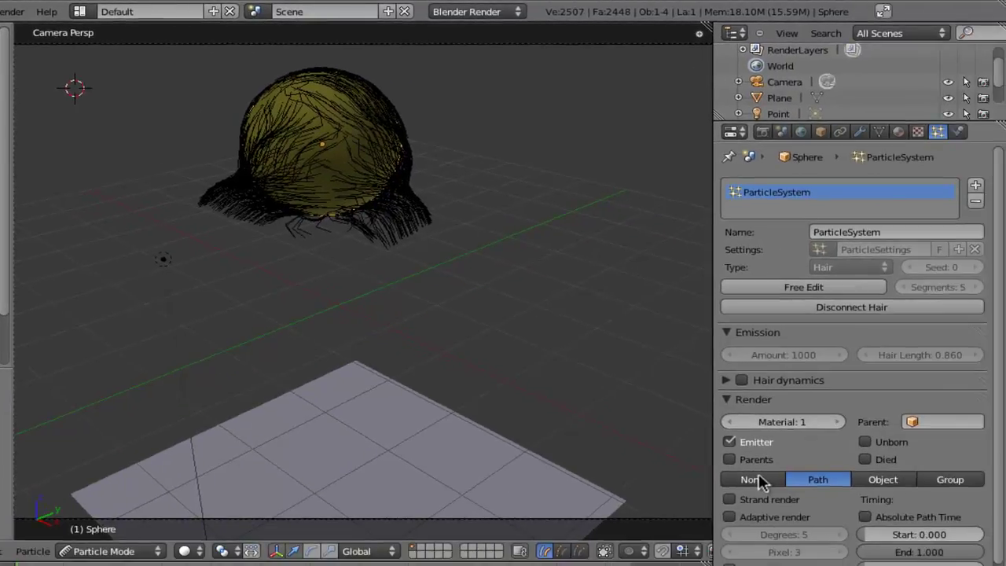
- Return to Object Mode and collapse the Hair Dynamics panel
{"action": "left_click", "coordinate": [110, 551]}
{"action": "left_click", "coordinate": [100, 535]}
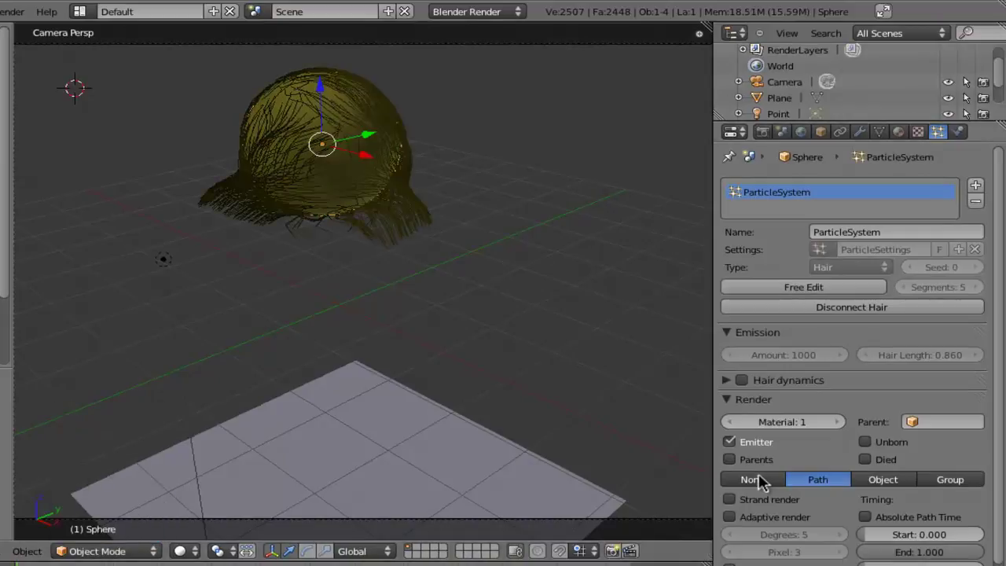
{"action": "scroll", "coordinate": [760, 481], "scroll_direction": "down", "scroll_amount": 2}
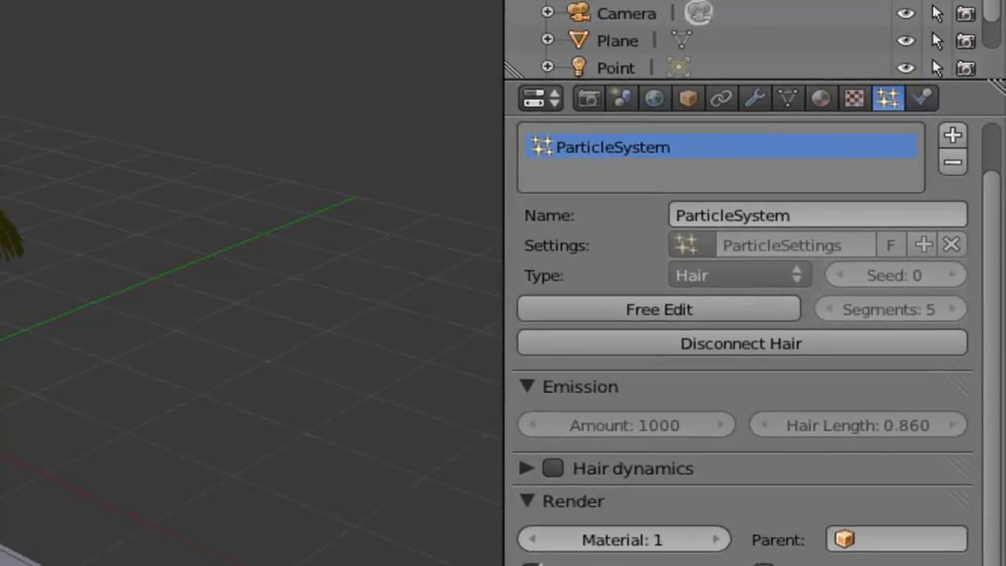
{"action": "scroll", "coordinate": [743, 315], "scroll_direction": "up", "scroll_amount": 2}
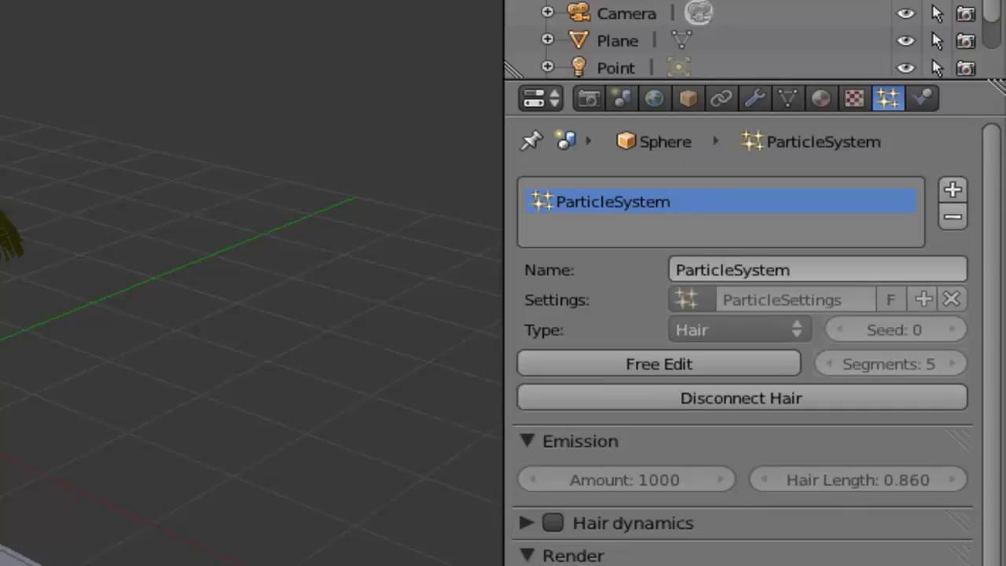
{"action": "key", "text": "a"}
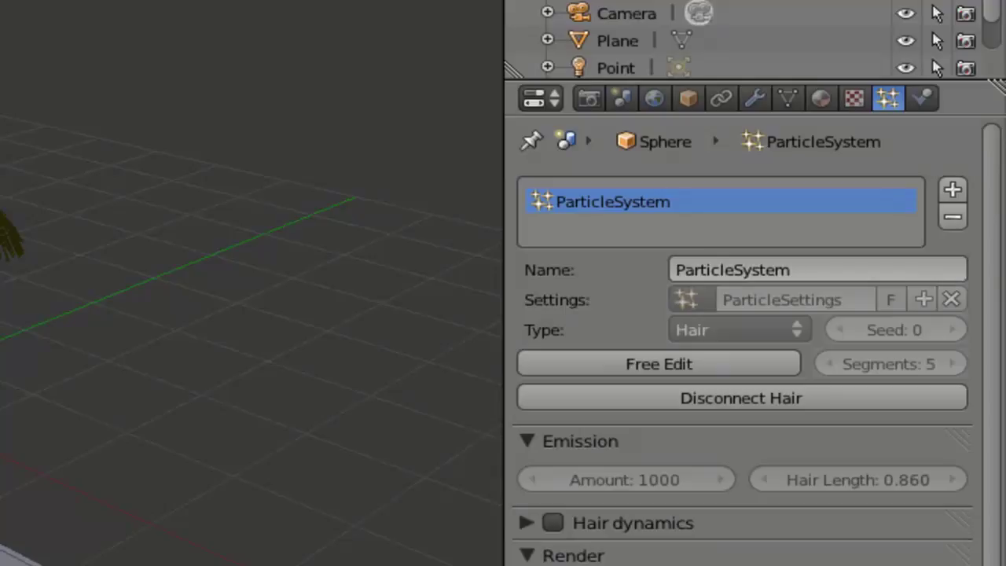
- Free the combed hair edit in the Particles settings and collapse the Emission panel
{"action": "left_click", "coordinate": [821, 98]}
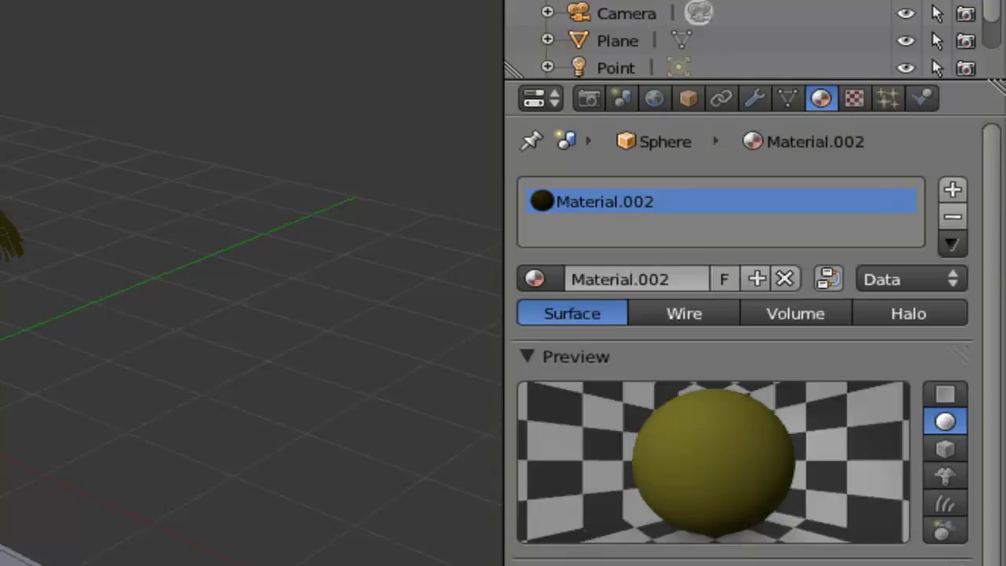
{"action": "left_click", "coordinate": [889, 98]}
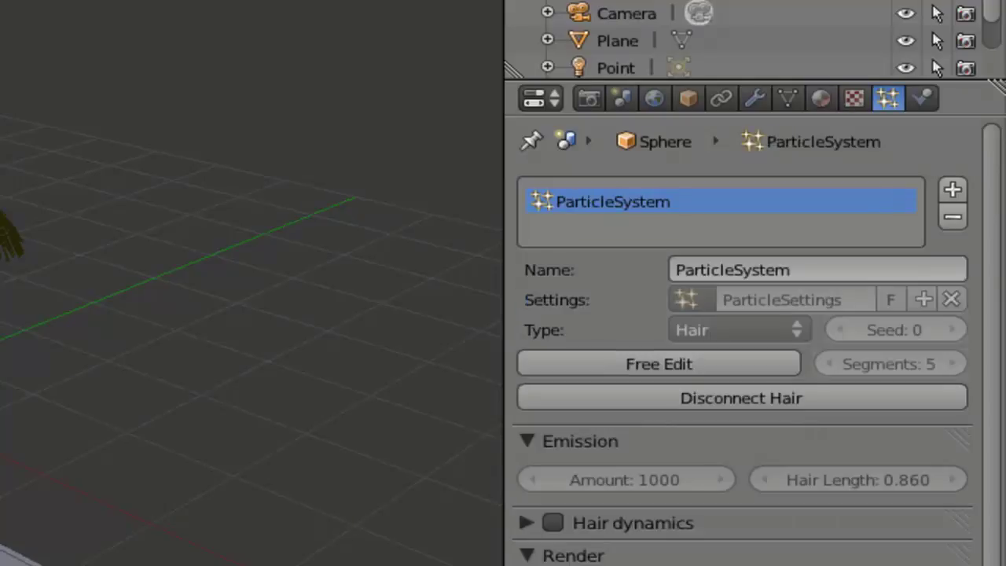
{"action": "left_click", "coordinate": [659, 364]}
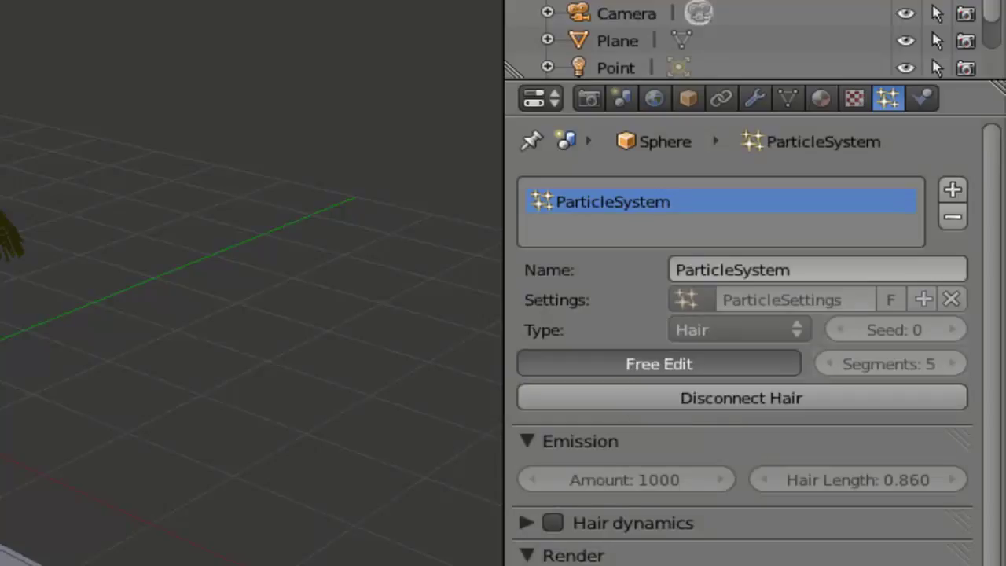
{"action": "left_click", "coordinate": [739, 330]}
{"action": "left_click", "coordinate": [580, 406]}
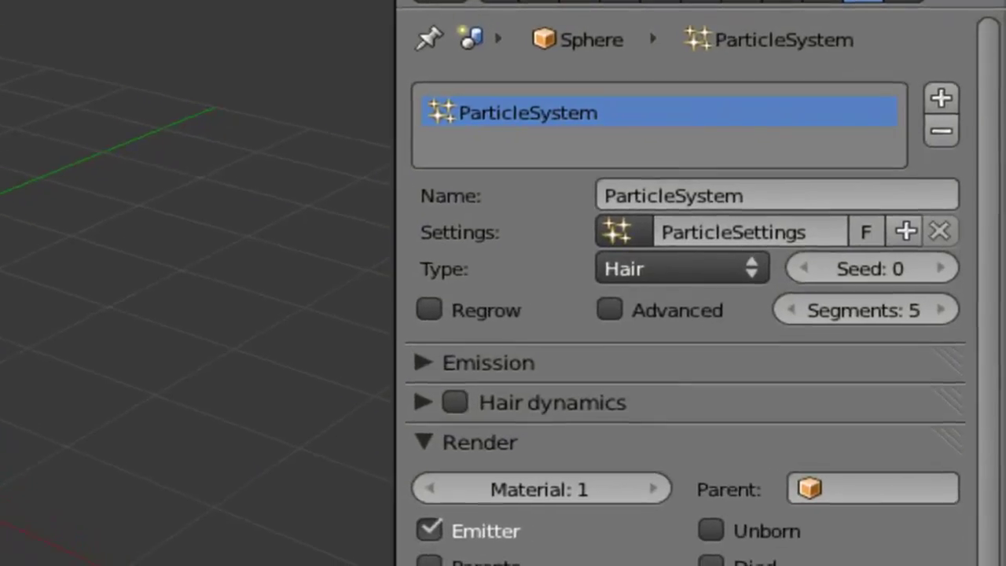
- Raise the hair Amount from 1000 to 2578 strands and switch back to Particle Mode
{"action": "left_click", "coordinate": [504, 370]}
{"action": "left_click_drag", "start_coordinate": [557, 416], "coordinate": [578, 416]}
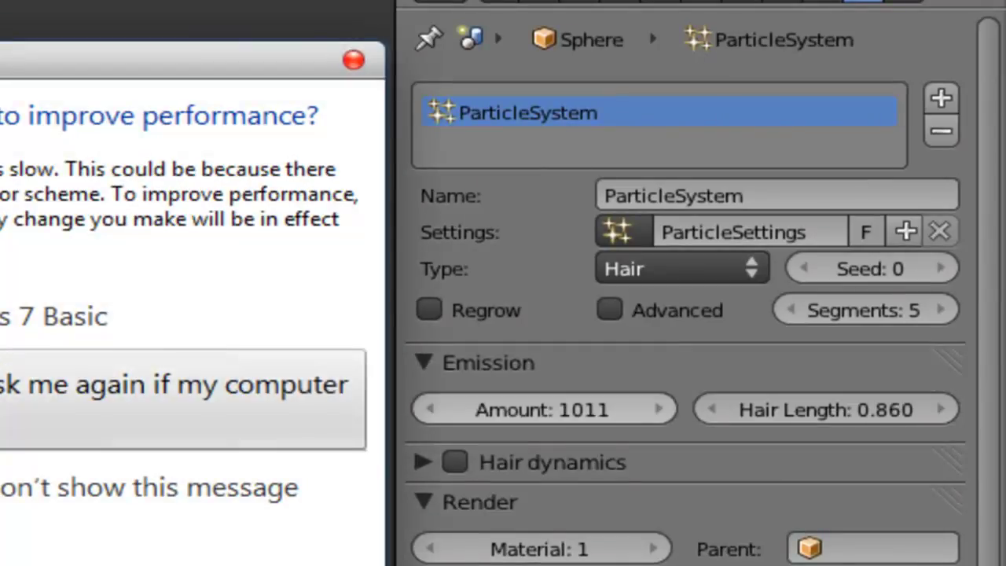
{"action": "left_click", "coordinate": [173, 385]}
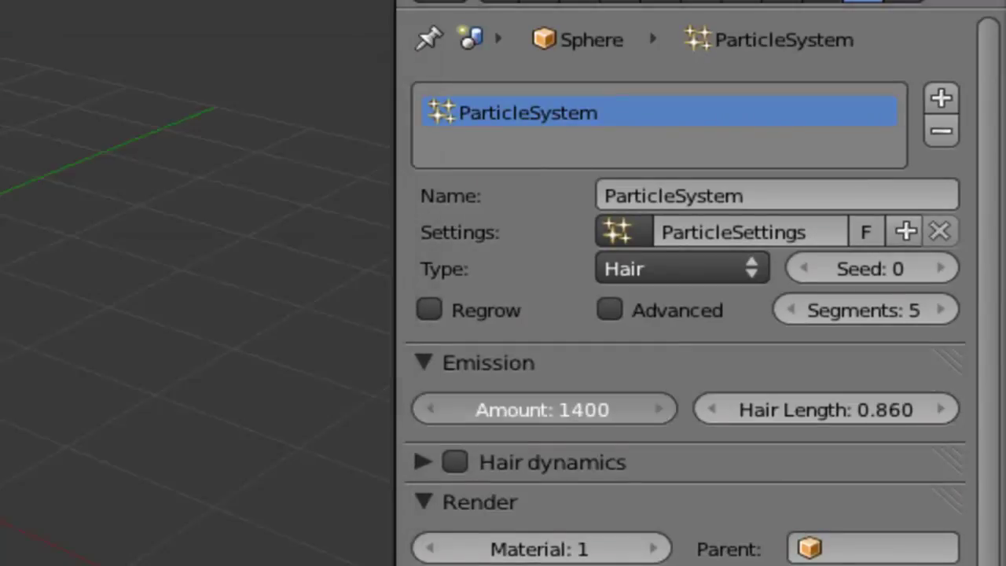
{"action": "left_click_drag", "start_coordinate": [543, 410], "coordinate": [585, 410]}
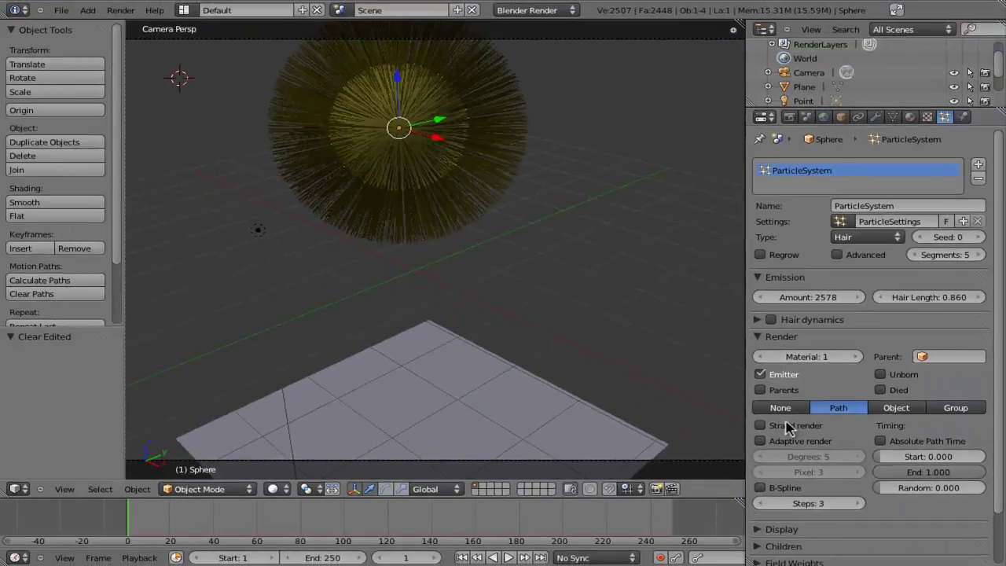
{"action": "left_click", "coordinate": [199, 489]}
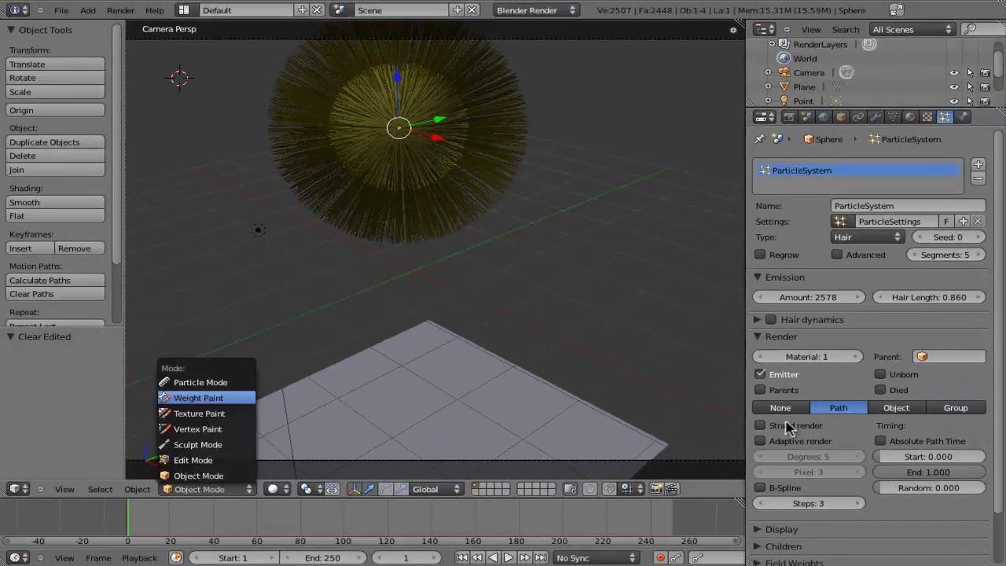
{"action": "left_click", "coordinate": [201, 382]}
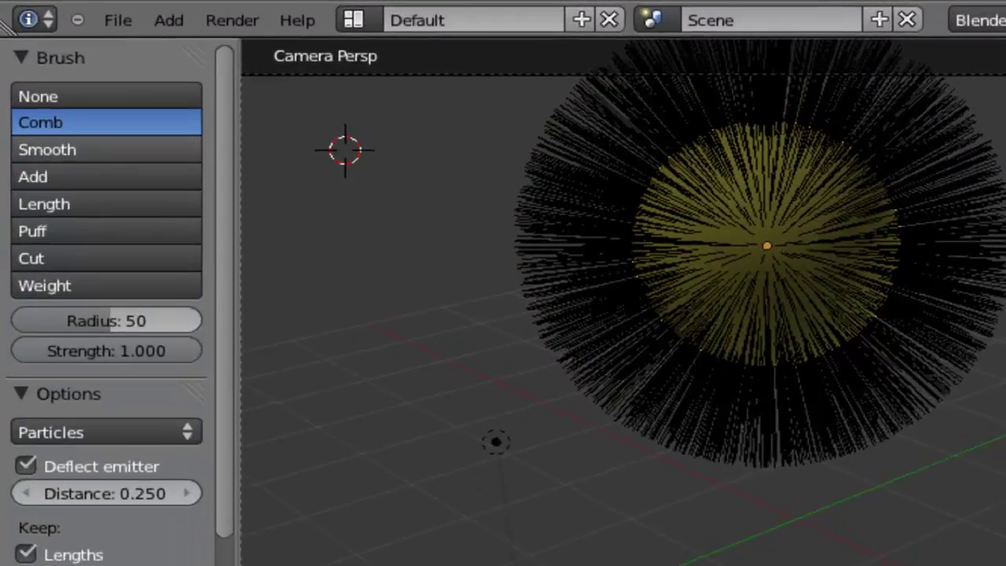
- With the Comb brush, comb the 2578 strands down into a bell-shaped bob flaring at the bottom
{"action": "left_click", "coordinate": [23, 77]}
{"action": "left_click", "coordinate": [21, 64]}
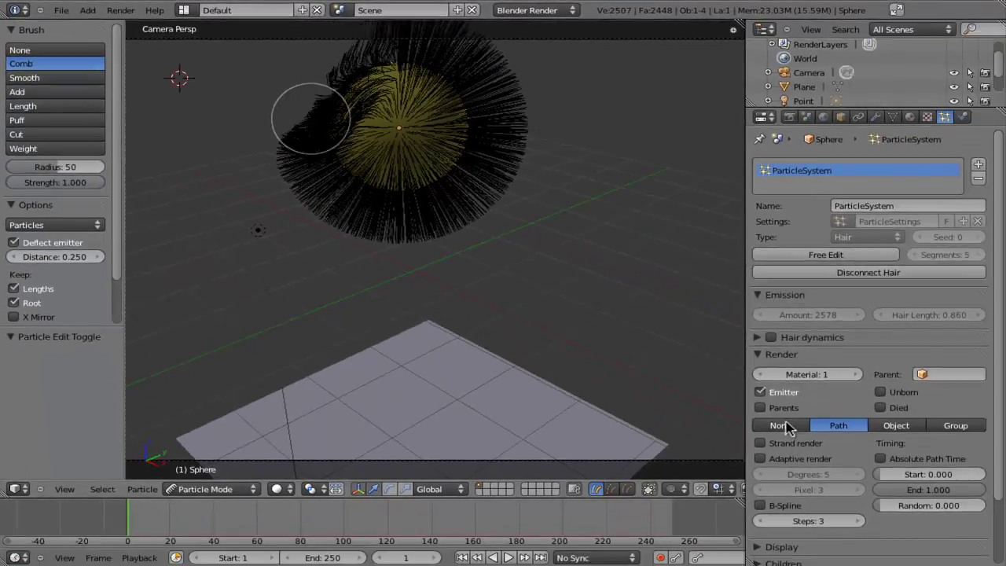
{"action": "mouse_move", "coordinate": [310, 118]}
{"action": "left_mouse_down"}
{"action": "mouse_move", "coordinate": [314, 180]}
{"action": "mouse_move", "coordinate": [322, 89]}
{"action": "mouse_move", "coordinate": [375, 53]}
{"action": "mouse_move", "coordinate": [434, 49]}
{"action": "mouse_move", "coordinate": [543, 124]}
{"action": "mouse_move", "coordinate": [514, 223]}
{"action": "mouse_move", "coordinate": [507, 138]}
{"action": "mouse_move", "coordinate": [449, 56]}
{"action": "mouse_move", "coordinate": [463, 106]}
{"action": "mouse_move", "coordinate": [456, 213]}
{"action": "mouse_move", "coordinate": [348, 173]}
{"action": "mouse_move", "coordinate": [365, 199]}
{"action": "mouse_move", "coordinate": [321, 236]}
{"action": "mouse_move", "coordinate": [409, 224]}
{"action": "mouse_move", "coordinate": [409, 205]}
{"action": "mouse_move", "coordinate": [482, 219]}
{"action": "left_mouse_up"}
{"action": "scroll", "coordinate": [424, 103], "scroll_direction": "up", "scroll_amount": 3}
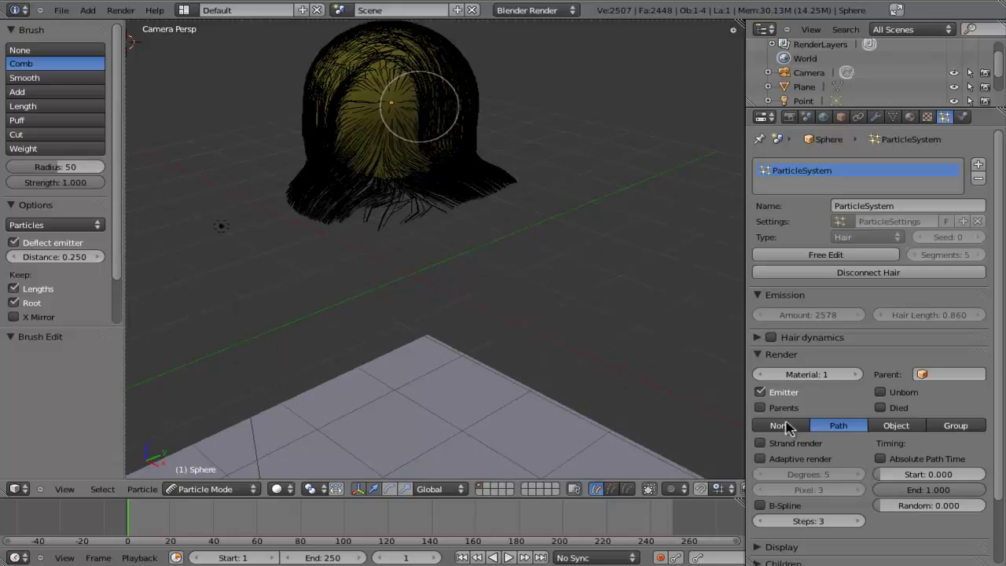
{"action": "scroll", "coordinate": [420, 107], "scroll_direction": "down", "scroll_amount": 3}
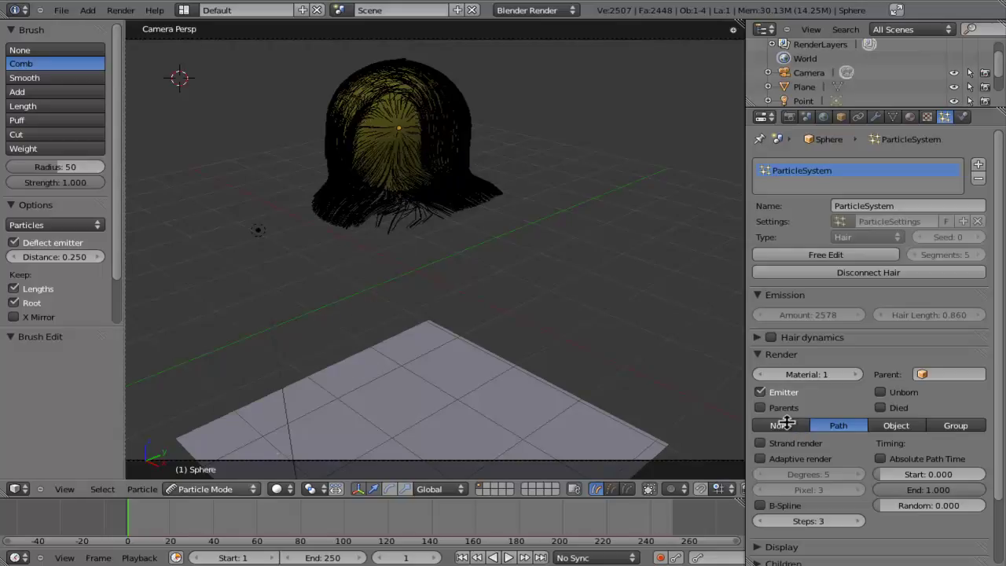
- Switch to Object Mode and Free Edit the hair so the 2578 strands radiate straight out again
{"action": "left_click", "coordinate": [209, 489]}
{"action": "left_click", "coordinate": [202, 476]}
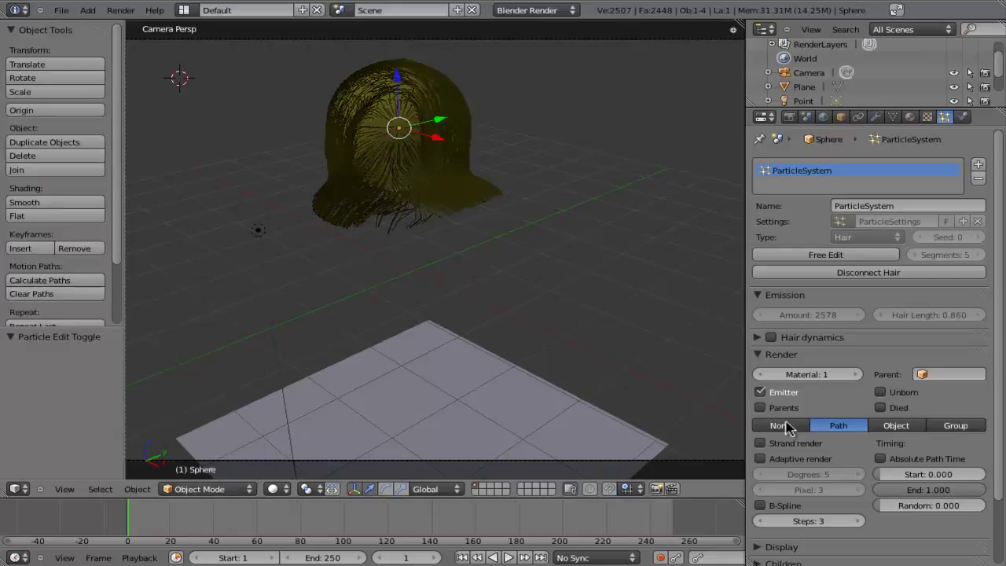
{"action": "scroll", "coordinate": [786, 426], "scroll_direction": "down", "scroll_amount": 3}
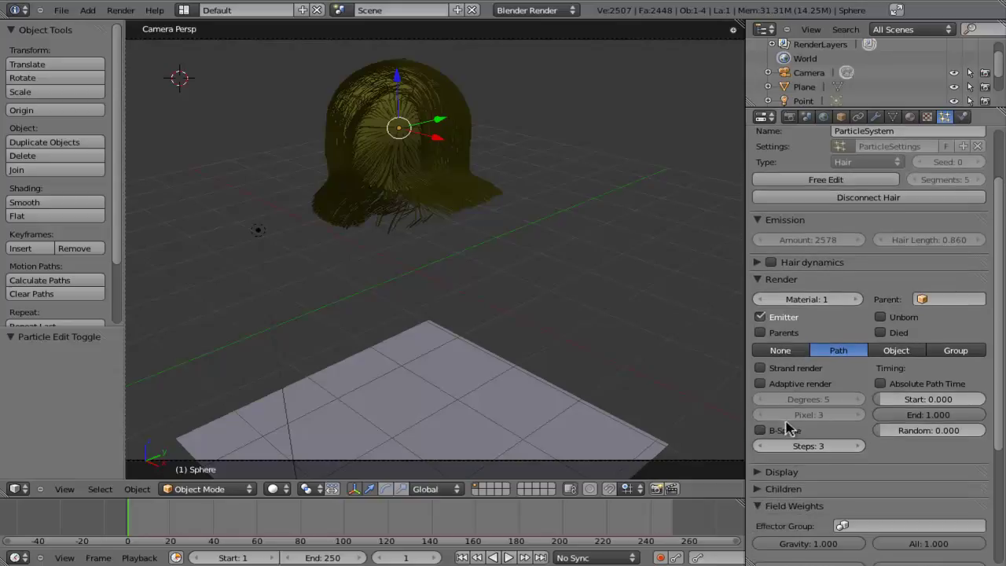
{"action": "scroll", "coordinate": [789, 429], "scroll_direction": "down", "scroll_amount": 7}
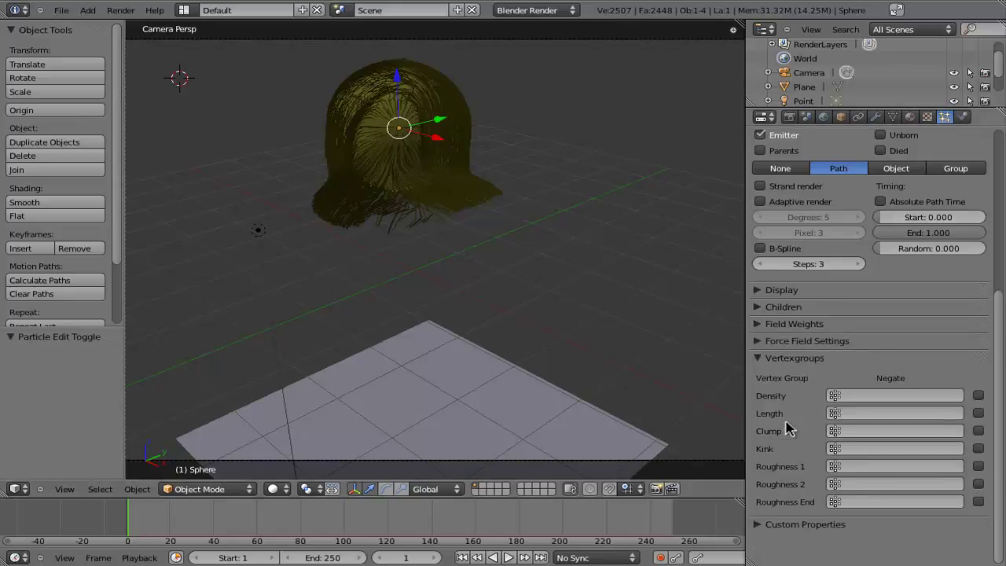
{"action": "scroll", "coordinate": [789, 429], "scroll_direction": "up", "scroll_amount": 6}
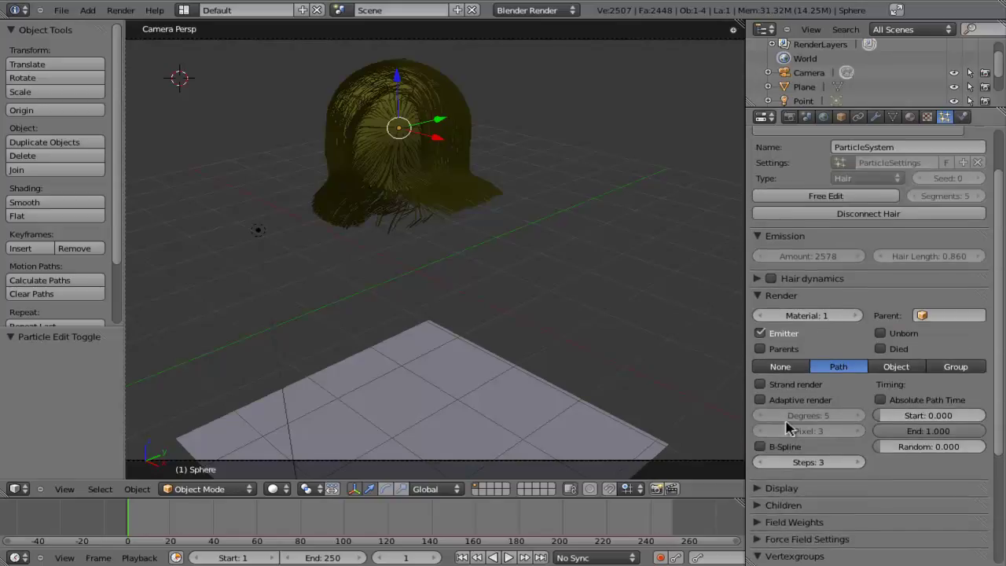
{"action": "left_click", "coordinate": [825, 195]}
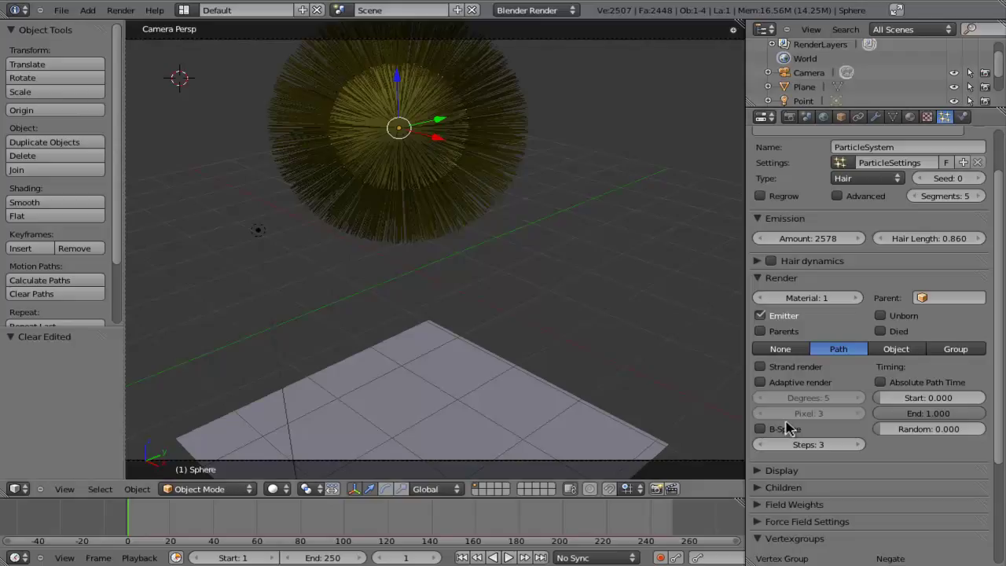
{"action": "scroll", "coordinate": [789, 429], "scroll_direction": "down", "scroll_amount": 3}
{"action": "scroll", "coordinate": [789, 428], "scroll_direction": "down", "scroll_amount": 2}
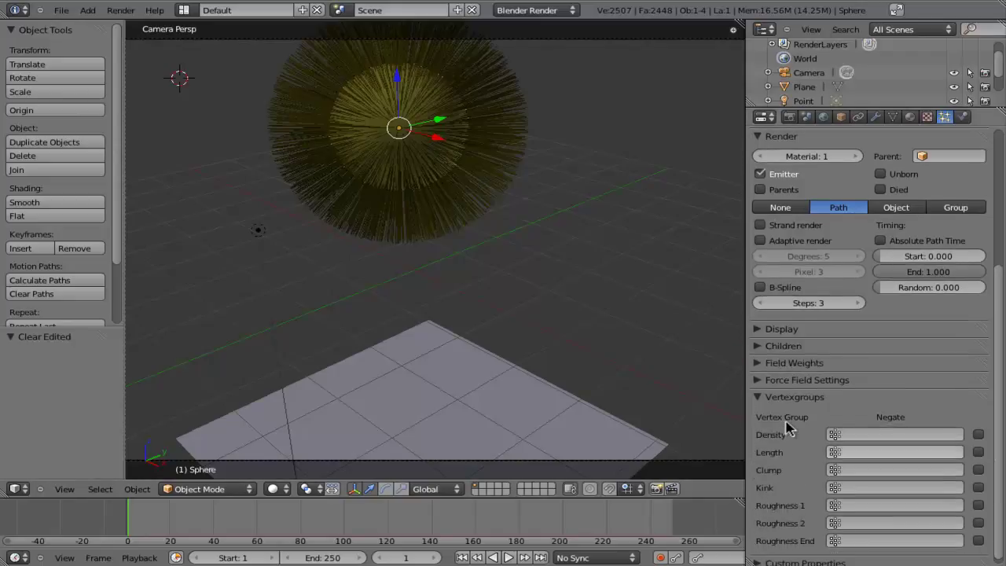
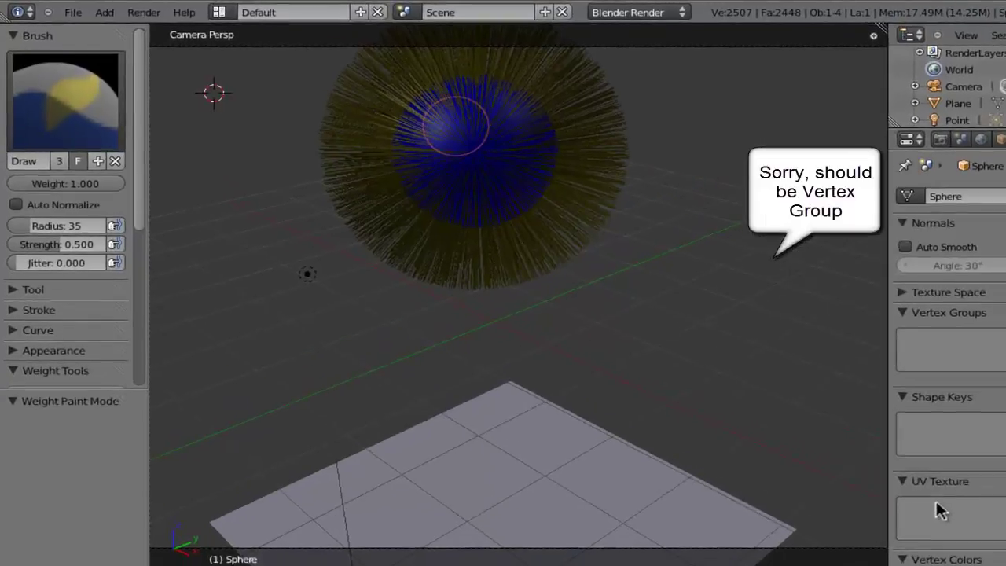
- Paint weight onto the sphere's top, then set the brush Weight to 1.000 and paint again
{"action": "mouse_move", "coordinate": [462, 109]}
{"action": "left_mouse_down"}
{"action": "mouse_move", "coordinate": [440, 110]}
{"action": "mouse_move", "coordinate": [420, 184]}
{"action": "mouse_move", "coordinate": [417, 150]}
{"action": "mouse_move", "coordinate": [480, 90]}
{"action": "mouse_move", "coordinate": [558, 102]}
{"action": "mouse_move", "coordinate": [579, 143]}
{"action": "mouse_move", "coordinate": [574, 193]}
{"action": "left_mouse_up"}
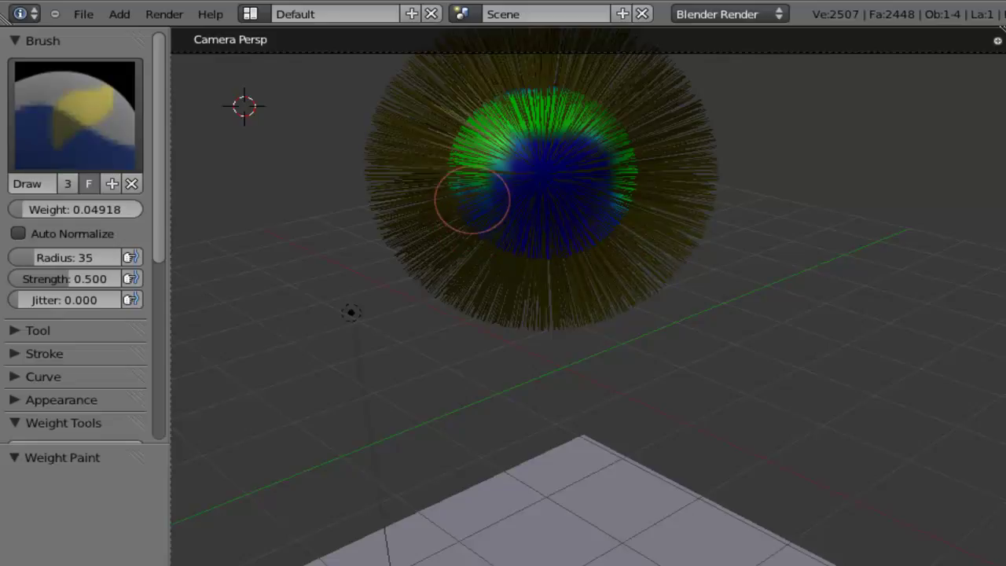
{"action": "middle_click_drag", "start_coordinate": [427, 191], "coordinate": [509, 342]}
{"action": "left_click", "coordinate": [75, 209]}
{"action": "type", "text": "1"}
{"action": "key", "text": "Return"}
{"action": "mouse_move", "coordinate": [585, 251]}
{"action": "left_mouse_down"}
{"action": "mouse_move", "coordinate": [541, 315]}
{"action": "mouse_move", "coordinate": [528, 287]}
{"action": "mouse_move", "coordinate": [564, 262]}
{"action": "mouse_move", "coordinate": [599, 256]}
{"action": "left_mouse_up"}
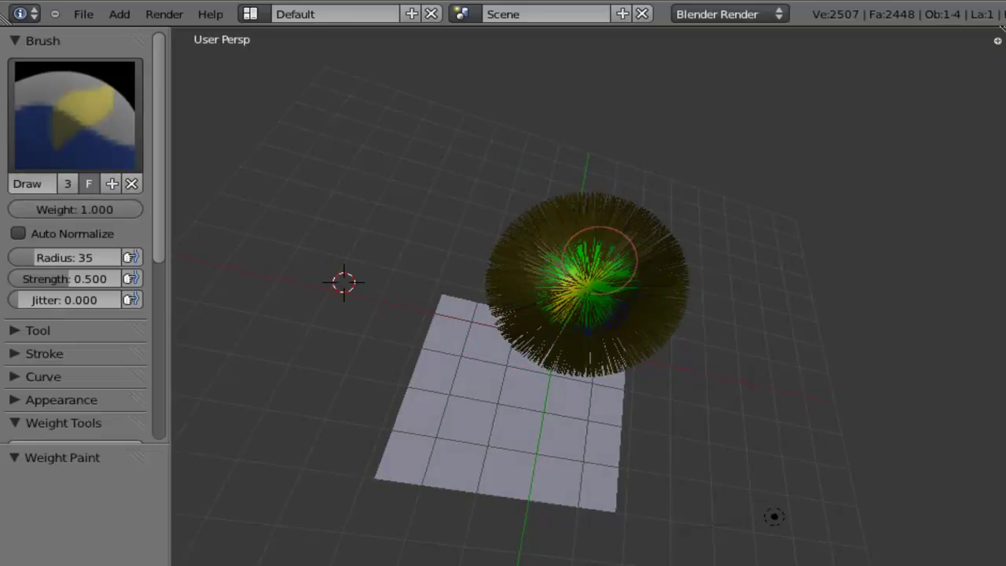
- Raise brush Strength to 1.000, paint the sphere's centre red, and orbit to inspect it
{"action": "left_click_drag", "start_coordinate": [66, 278], "coordinate": [173, 280]}
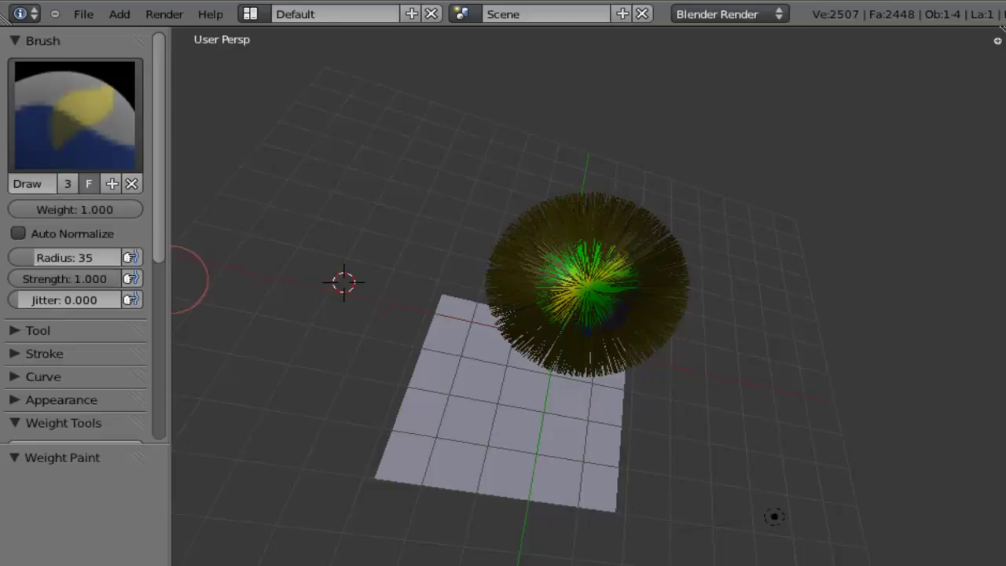
{"action": "mouse_move", "coordinate": [618, 280]}
{"action": "left_mouse_down"}
{"action": "mouse_move", "coordinate": [595, 271]}
{"action": "mouse_move", "coordinate": [590, 296]}
{"action": "mouse_move", "coordinate": [537, 300]}
{"action": "left_mouse_up"}
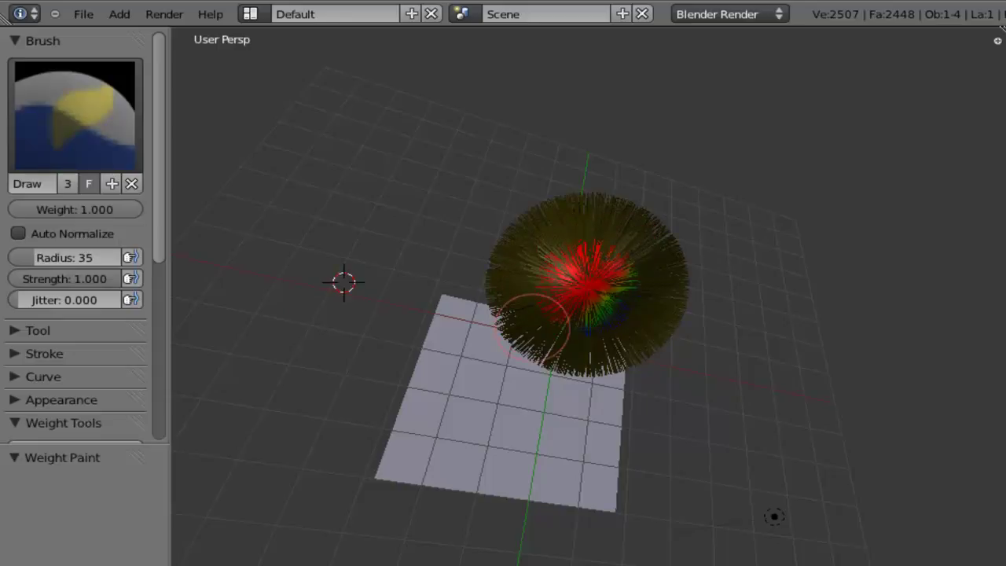
{"action": "mouse_move", "coordinate": [521, 330]}
{"action": "middle_mouse_down"}
{"action": "mouse_move", "coordinate": [569, 279]}
{"action": "mouse_move", "coordinate": [633, 260]}
{"action": "mouse_move", "coordinate": [630, 232]}
{"action": "middle_mouse_up"}
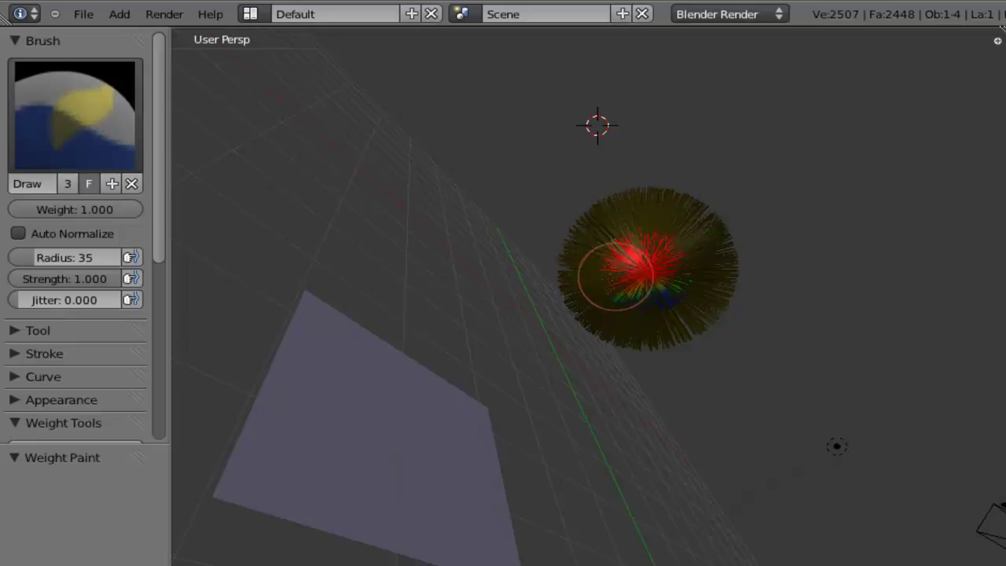
{"action": "mouse_move", "coordinate": [580, 270]}
{"action": "middle_mouse_down"}
{"action": "mouse_move", "coordinate": [653, 386]}
{"action": "mouse_move", "coordinate": [626, 472]}
{"action": "mouse_move", "coordinate": [633, 338]}
{"action": "mouse_move", "coordinate": [685, 449]}
{"action": "mouse_move", "coordinate": [787, 270]}
{"action": "mouse_move", "coordinate": [606, 120]}
{"action": "mouse_move", "coordinate": [558, 218]}
{"action": "mouse_move", "coordinate": [602, 288]}
{"action": "mouse_move", "coordinate": [606, 490]}
{"action": "mouse_move", "coordinate": [440, 269]}
{"action": "mouse_move", "coordinate": [595, 440]}
{"action": "mouse_move", "coordinate": [708, 404]}
{"action": "mouse_move", "coordinate": [587, 401]}
{"action": "middle_mouse_up"}
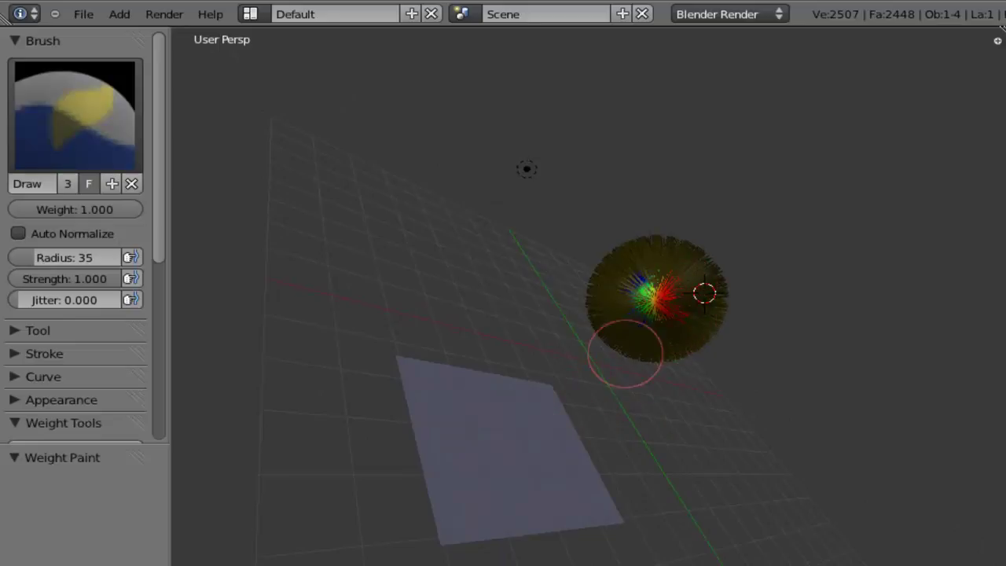
{"action": "mouse_move", "coordinate": [518, 328]}
{"action": "middle_mouse_down"}
{"action": "mouse_move", "coordinate": [589, 417]}
{"action": "mouse_move", "coordinate": [660, 443]}
{"action": "mouse_move", "coordinate": [678, 377]}
{"action": "mouse_move", "coordinate": [586, 245]}
{"action": "middle_mouse_up"}
{"action": "mouse_move", "coordinate": [507, 243]}
{"action": "middle_mouse_down"}
{"action": "mouse_move", "coordinate": [530, 307]}
{"action": "mouse_move", "coordinate": [601, 238]}
{"action": "middle_mouse_up"}
- Set the hair Length vertex group to Group
{"action": "key", "text": "KP_0"}
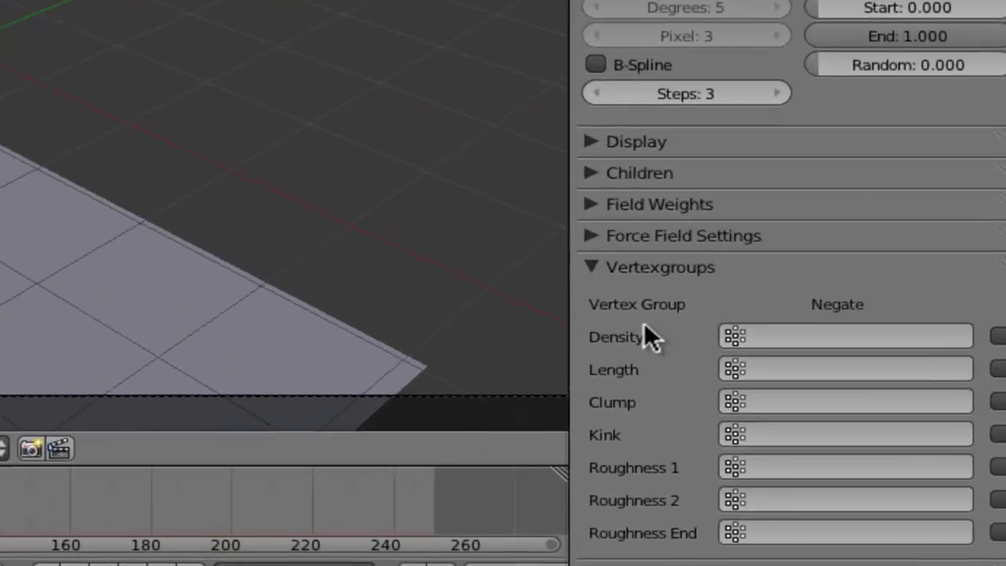
{"action": "left_click", "coordinate": [805, 434]}
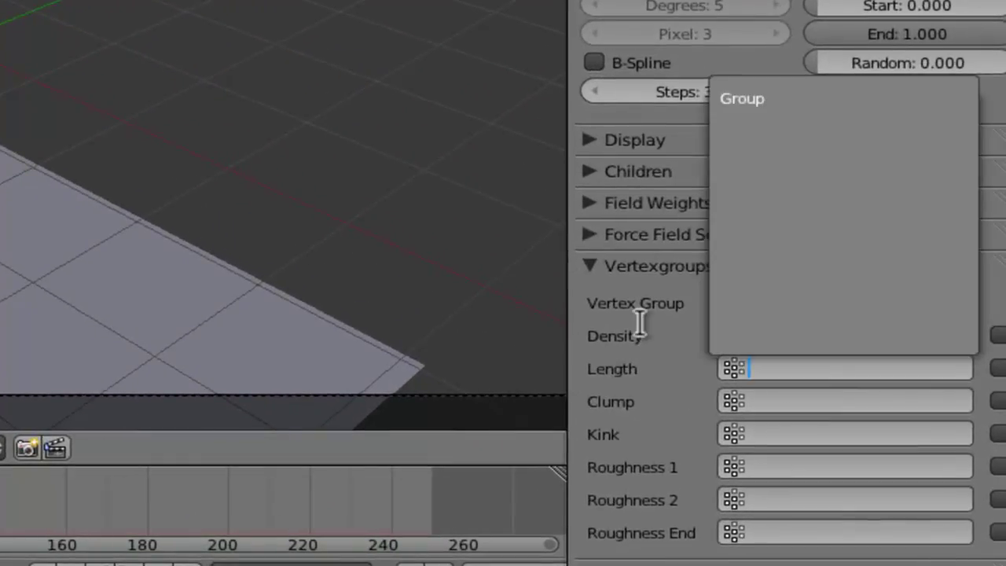
{"action": "key", "text": "Return"}
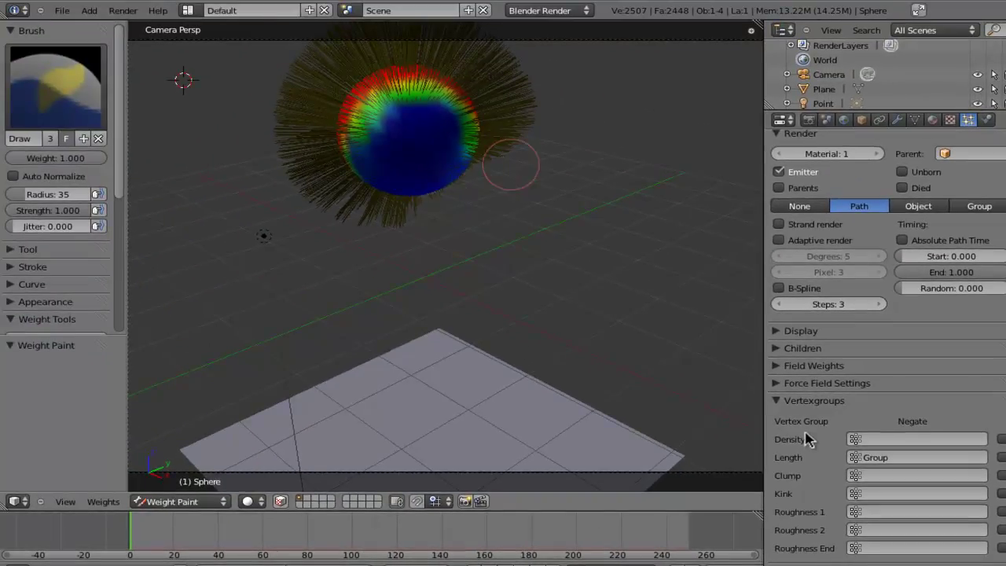
{"action": "mouse_move", "coordinate": [460, 150]}
{"action": "middle_mouse_down"}
{"action": "mouse_move", "coordinate": [477, 139]}
{"action": "mouse_move", "coordinate": [338, 168]}
{"action": "mouse_move", "coordinate": [413, 177]}
{"action": "mouse_move", "coordinate": [443, 105]}
{"action": "mouse_move", "coordinate": [514, 105]}
{"action": "mouse_move", "coordinate": [487, 196]}
{"action": "mouse_move", "coordinate": [433, 269]}
{"action": "mouse_move", "coordinate": [492, 285]}
{"action": "mouse_move", "coordinate": [414, 154]}
{"action": "middle_mouse_up"}
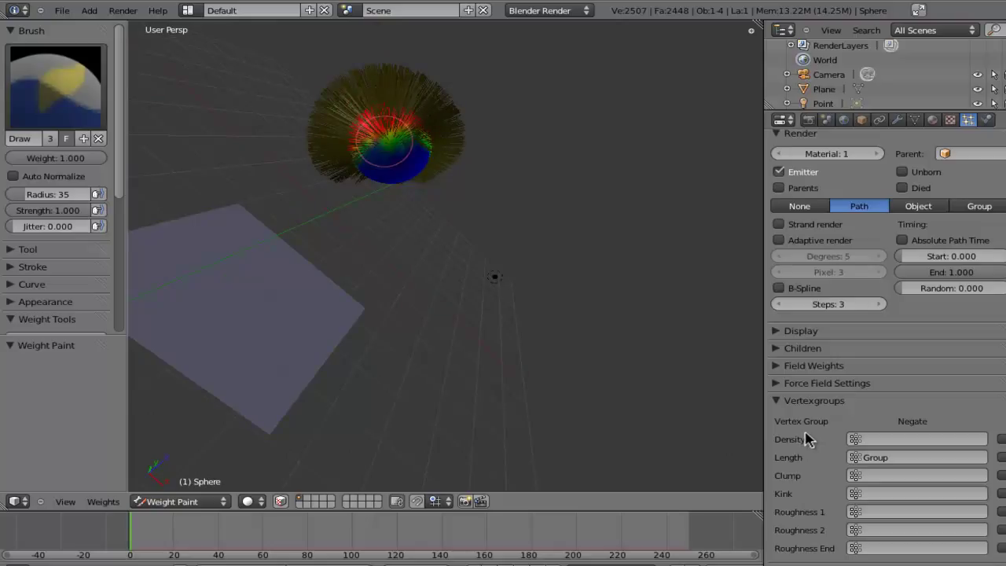
{"action": "mouse_move", "coordinate": [445, 217]}
{"action": "middle_mouse_down"}
{"action": "mouse_move", "coordinate": [404, 184]}
{"action": "mouse_move", "coordinate": [333, 170]}
{"action": "mouse_move", "coordinate": [336, 190]}
{"action": "mouse_move", "coordinate": [322, 198]}
{"action": "mouse_move", "coordinate": [339, 225]}
{"action": "middle_mouse_up"}
- Set the hair Density vertex group to Group too, and return to camera view
{"action": "left_click", "coordinate": [803, 433]}
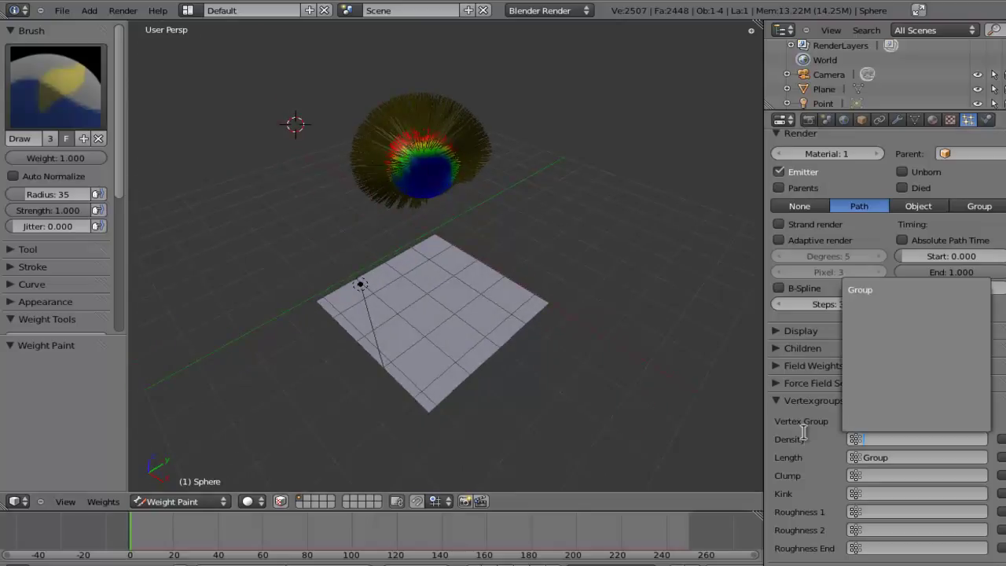
{"action": "key", "text": "Return"}
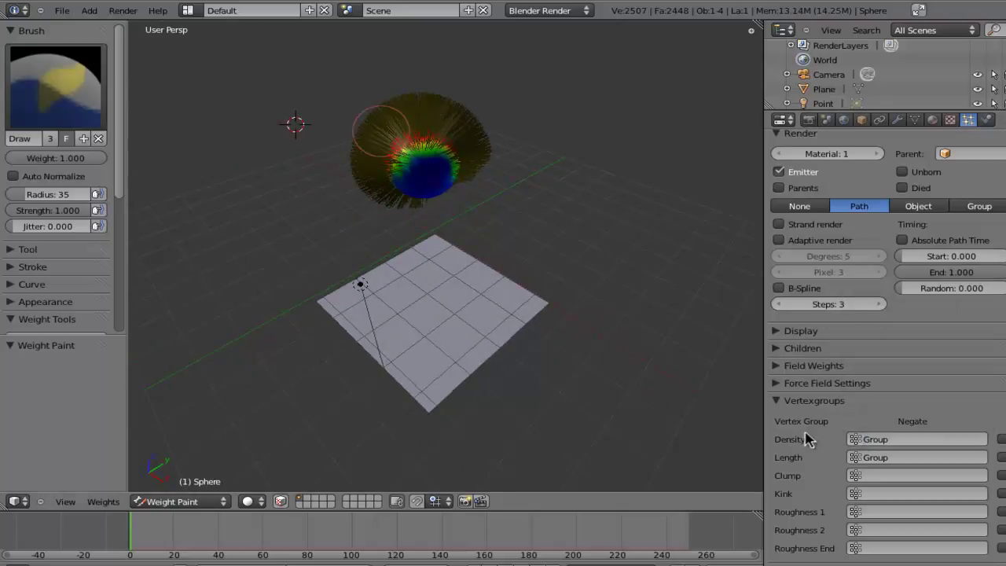
{"action": "key", "text": "KP_Add"}
{"action": "key", "text": "KP_Add"}
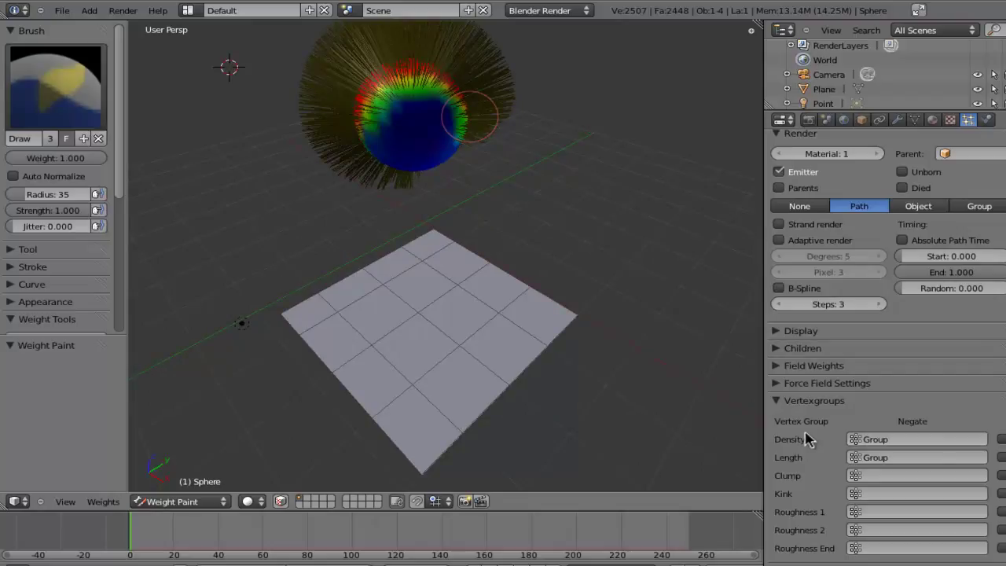
{"action": "key", "text": "KP_0"}
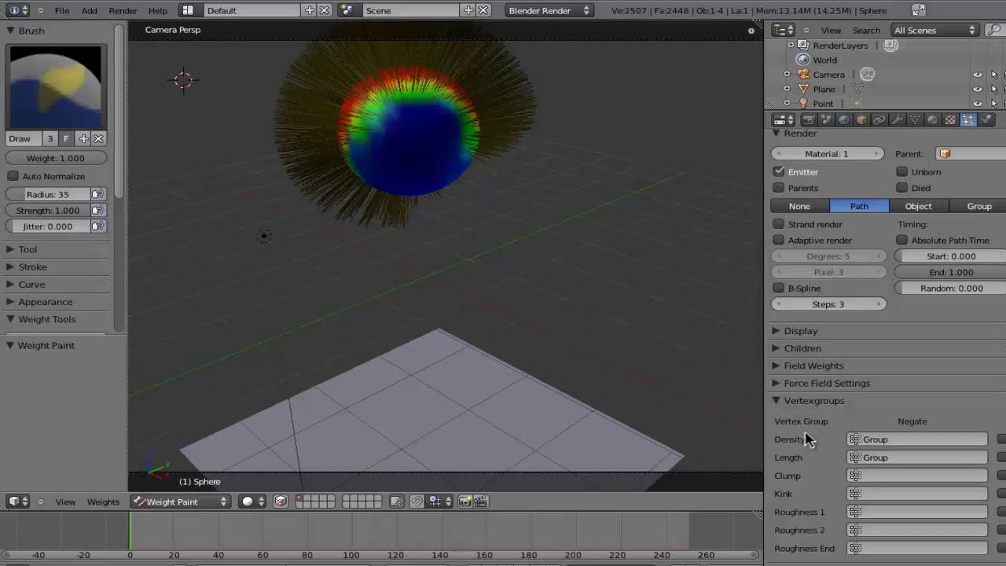
{"action": "left_click", "coordinate": [182, 502]}
- In Particle Mode, comb the sphere's top and left-side hair downward and to the right
{"action": "left_click", "coordinate": [180, 392]}
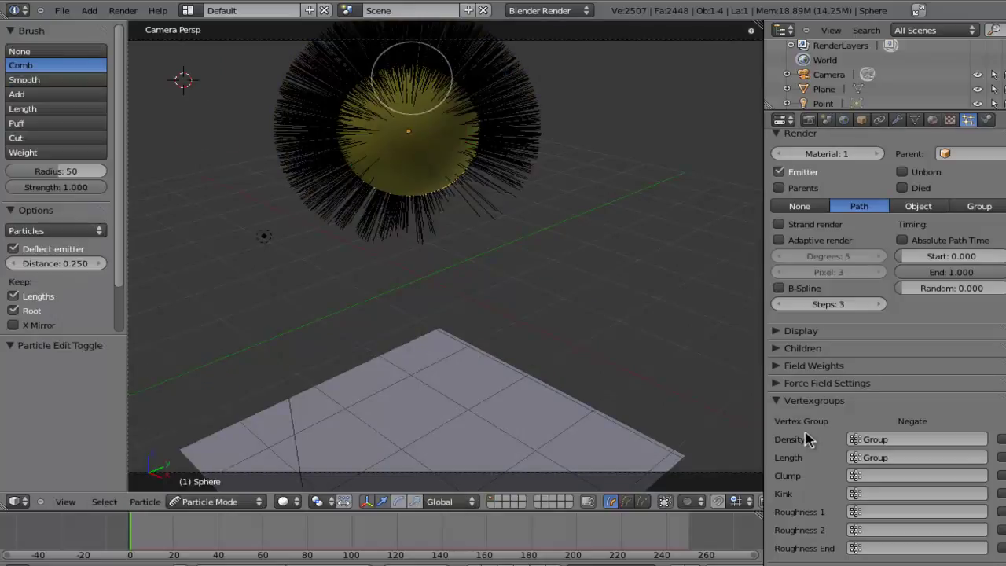
{"action": "left_click_drag", "start_coordinate": [404, 68], "coordinate": [360, 77]}
{"action": "mouse_move", "coordinate": [319, 114]}
{"action": "left_mouse_down"}
{"action": "mouse_move", "coordinate": [292, 174]}
{"action": "mouse_move", "coordinate": [307, 184]}
{"action": "left_mouse_up"}
{"action": "mouse_move", "coordinate": [345, 89]}
{"action": "left_mouse_down"}
{"action": "mouse_move", "coordinate": [422, 63]}
{"action": "mouse_move", "coordinate": [449, 62]}
{"action": "mouse_move", "coordinate": [479, 83]}
{"action": "mouse_move", "coordinate": [488, 112]}
{"action": "mouse_move", "coordinate": [471, 247]}
{"action": "left_mouse_up"}
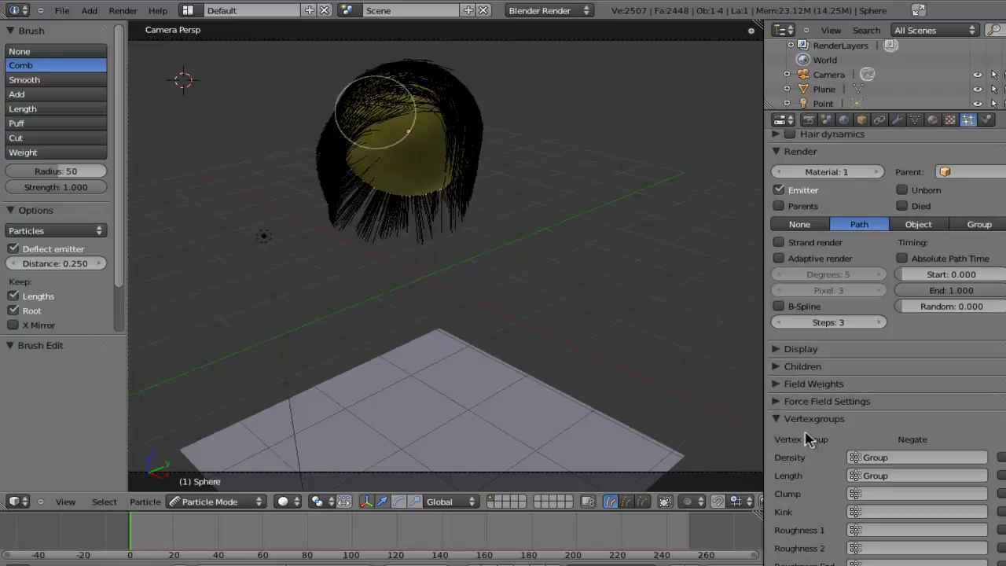
{"action": "left_click_drag", "start_coordinate": [354, 95], "coordinate": [346, 227]}
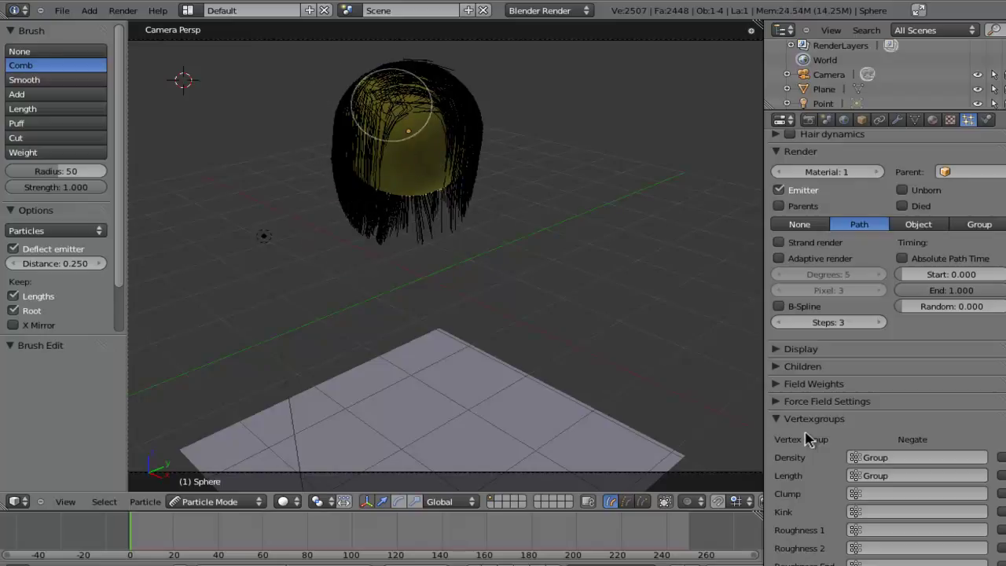
{"action": "mouse_move", "coordinate": [400, 79]}
{"action": "left_mouse_down"}
{"action": "mouse_move", "coordinate": [467, 117]}
{"action": "mouse_move", "coordinate": [470, 163]}
{"action": "mouse_move", "coordinate": [498, 242]}
{"action": "left_mouse_up"}
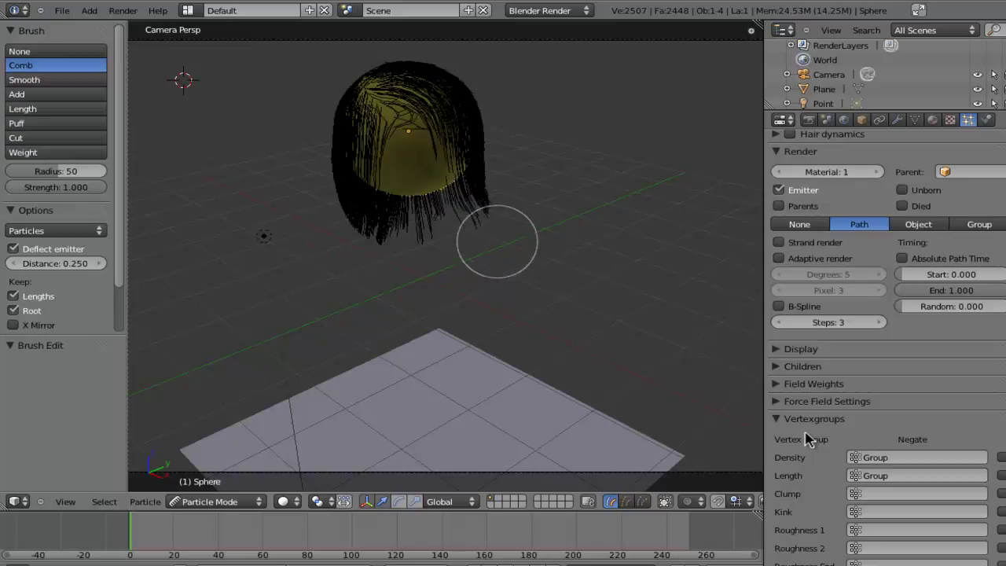
{"action": "scroll", "coordinate": [810, 438], "scroll_direction": "up", "scroll_amount": 3}
{"action": "scroll", "coordinate": [810, 439], "scroll_direction": "up", "scroll_amount": 4}
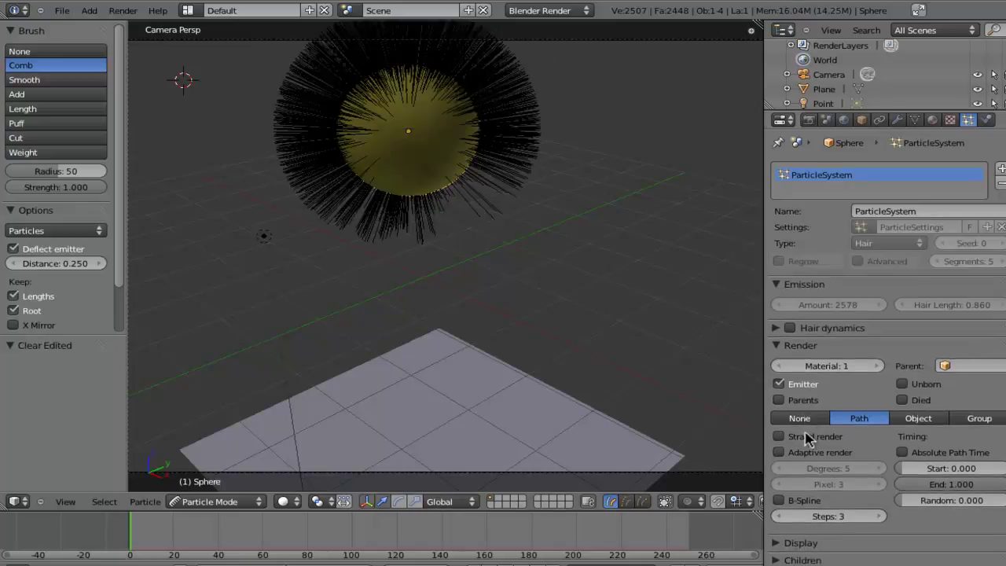
- Return to Object Mode and change the particle Type from Hair to Emitter
{"action": "key", "text": "ctrl+Tab"}
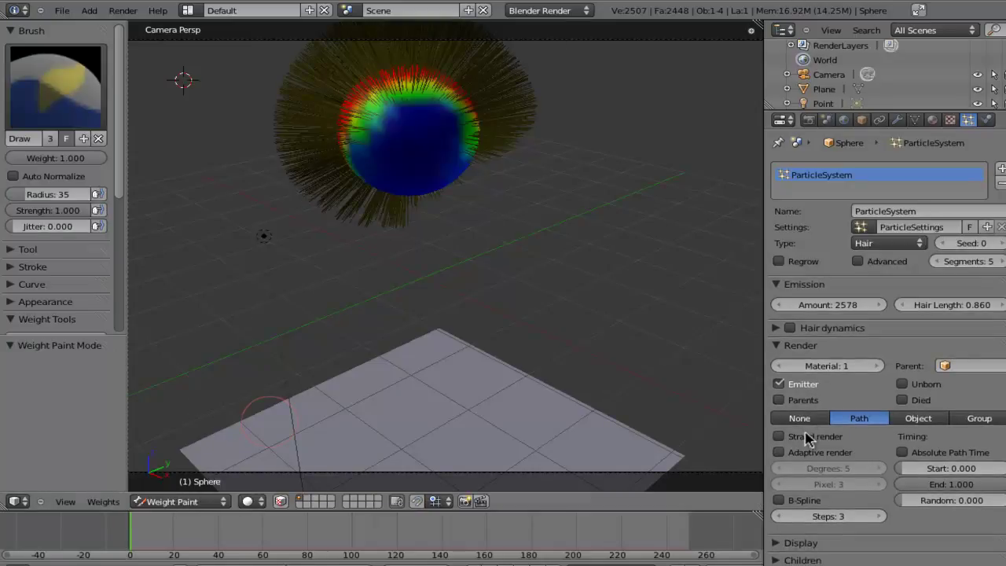
{"action": "left_click", "coordinate": [195, 501]}
{"action": "left_click", "coordinate": [173, 488]}
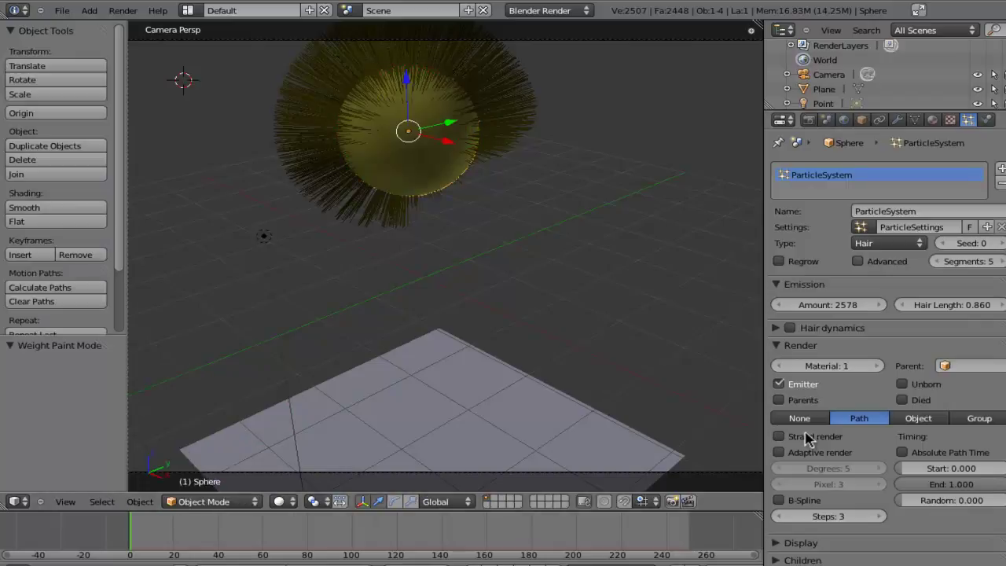
{"action": "left_click", "coordinate": [888, 243]}
{"action": "key", "text": "Down"}
{"action": "key", "text": "Return"}
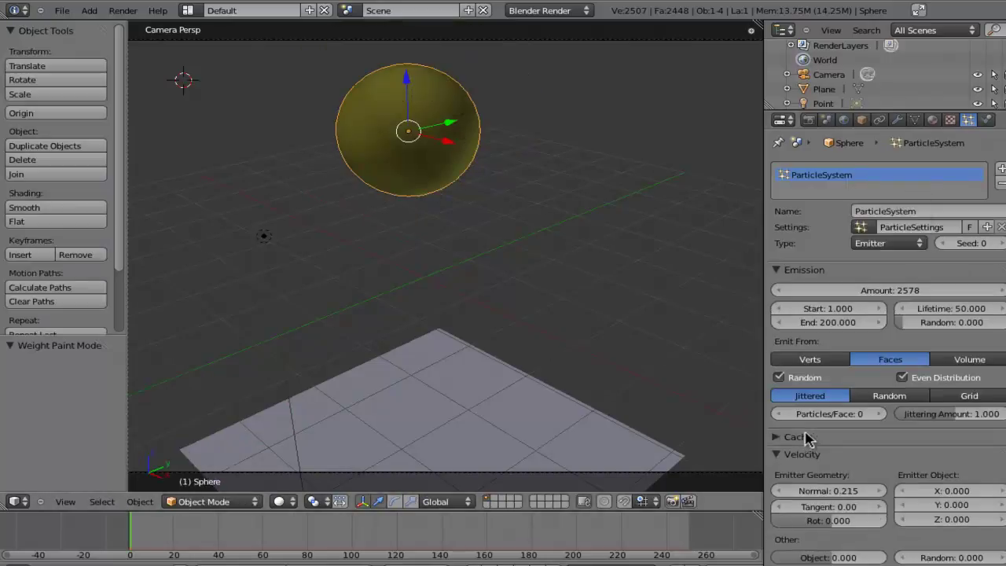
- Play the animation with Alt+A to watch the particles fall onto the plane
{"action": "key", "text": "alt+a"}
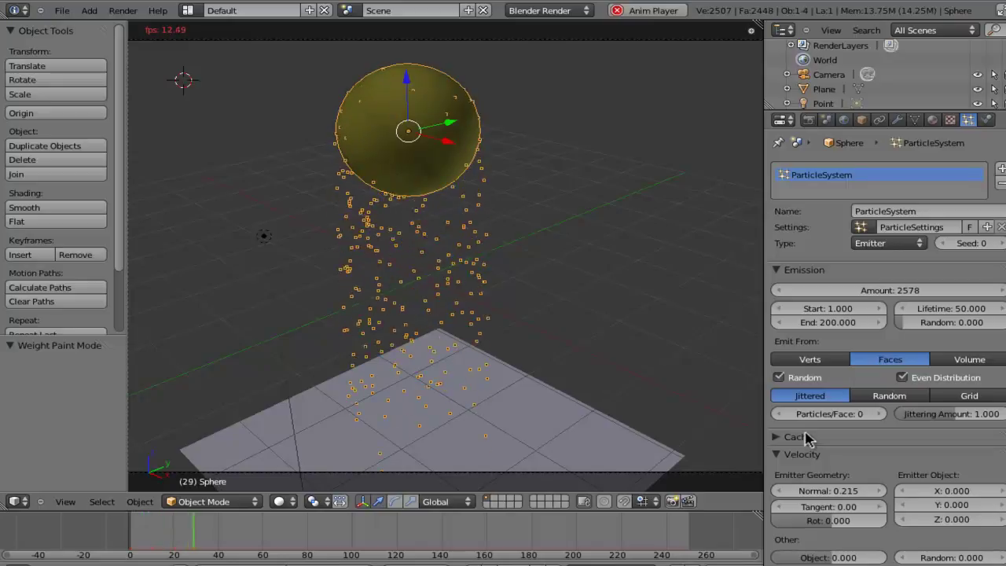
{"action": "scroll", "coordinate": [807, 438], "scroll_direction": "down", "scroll_amount": 3}
{"action": "scroll", "coordinate": [807, 439], "scroll_direction": "down", "scroll_amount": 2}
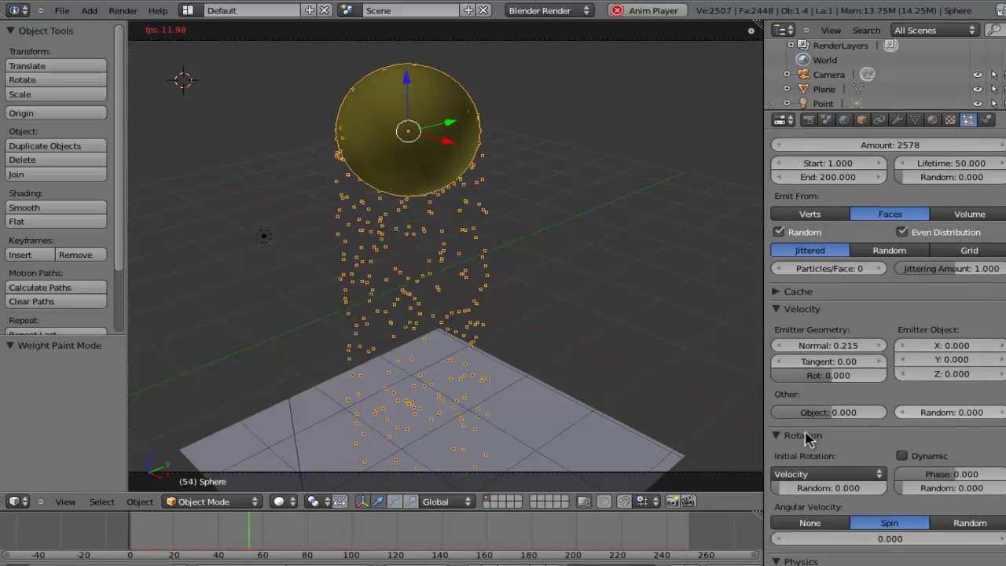
{"action": "scroll", "coordinate": [807, 439], "scroll_direction": "up", "scroll_amount": 2}
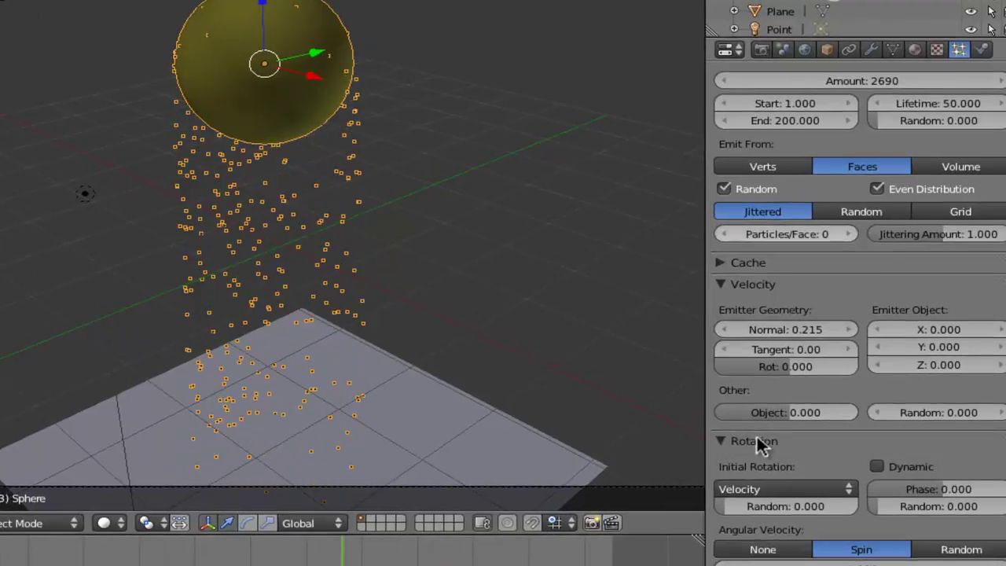
{"action": "scroll", "coordinate": [756, 438], "scroll_direction": "down", "scroll_amount": 5}
{"action": "scroll", "coordinate": [757, 445], "scroll_direction": "down", "scroll_amount": 9}
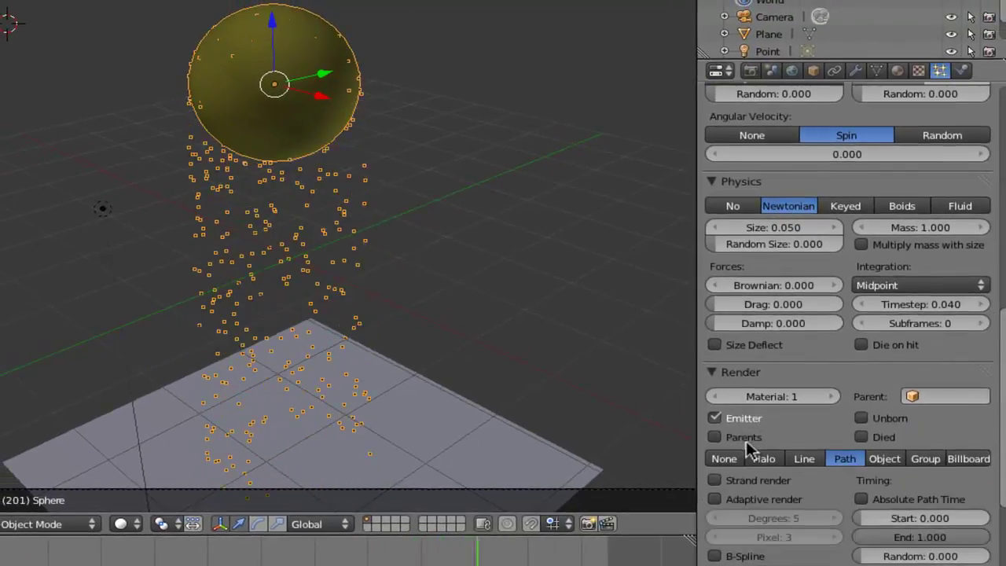
{"action": "scroll", "coordinate": [746, 444], "scroll_direction": "down", "scroll_amount": 3}
{"action": "scroll", "coordinate": [746, 441], "scroll_direction": "down", "scroll_amount": 2}
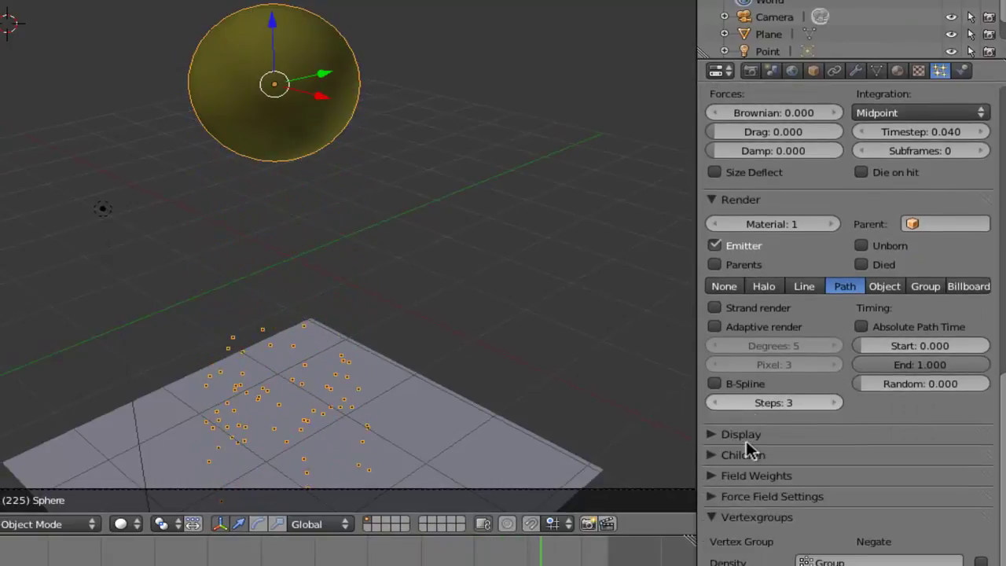
- In the particle Display panel, switch the display type from Rendered to Point
{"action": "left_click", "coordinate": [746, 439]}
{"action": "scroll", "coordinate": [746, 441], "scroll_direction": "down", "scroll_amount": 1, "text": "ctrl"}
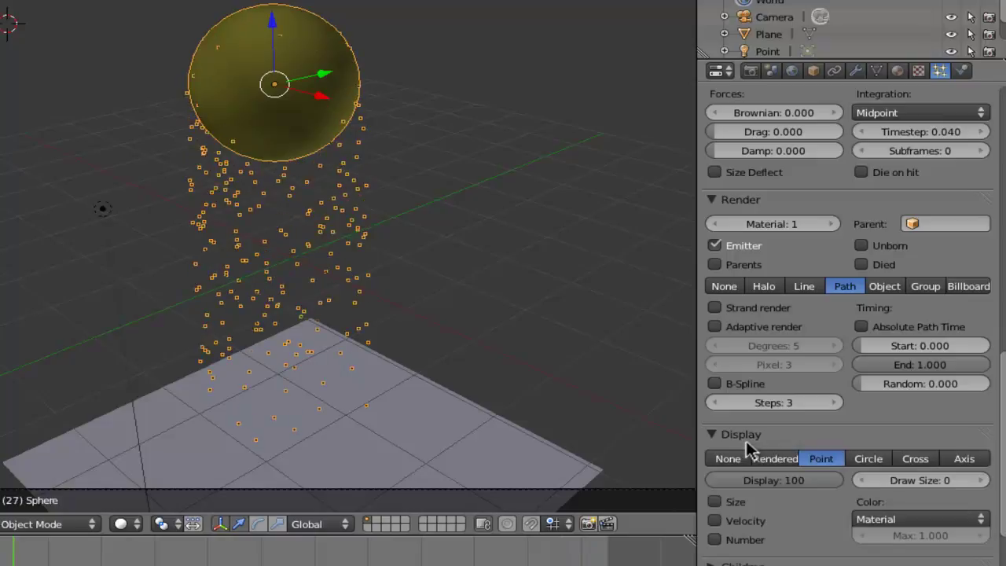
{"action": "scroll", "coordinate": [746, 440], "scroll_direction": "down", "scroll_amount": 1, "text": "ctrl"}
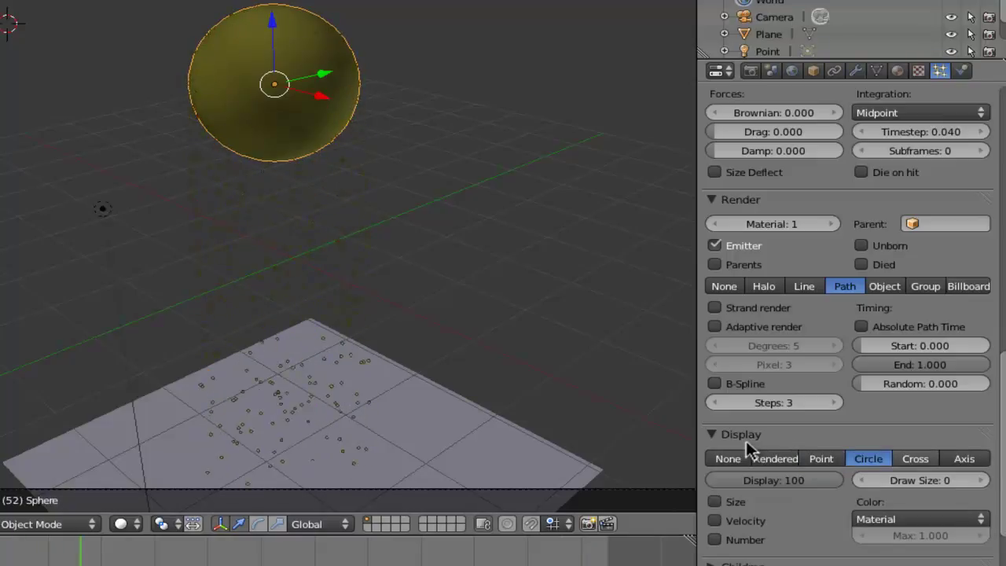
{"action": "scroll", "coordinate": [746, 440], "scroll_direction": "down", "scroll_amount": 1, "text": "ctrl"}
{"action": "scroll", "coordinate": [746, 441], "scroll_direction": "up", "scroll_amount": 3, "text": "ctrl"}
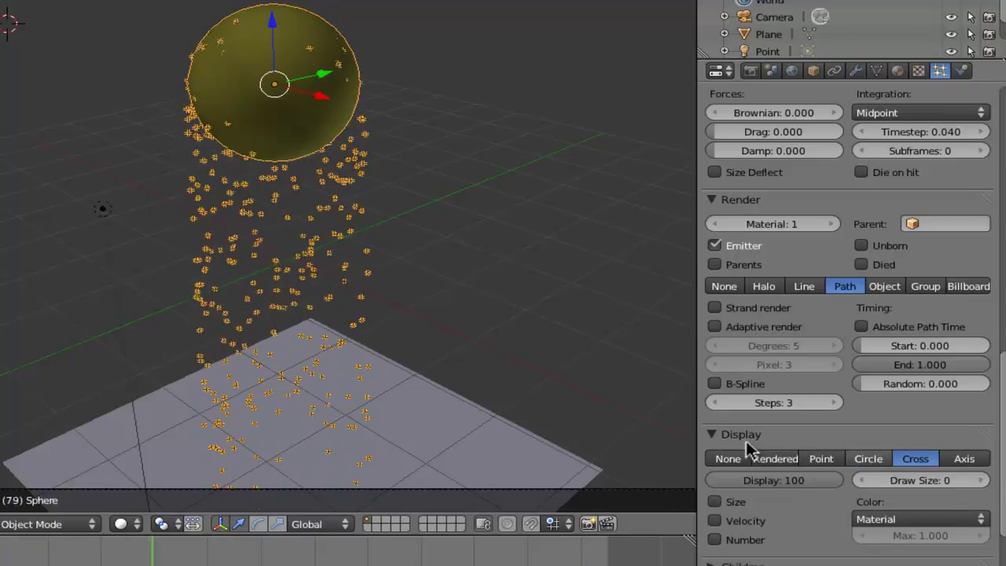
{"action": "scroll", "coordinate": [746, 440], "scroll_direction": "down", "scroll_amount": 1, "text": "ctrl"}
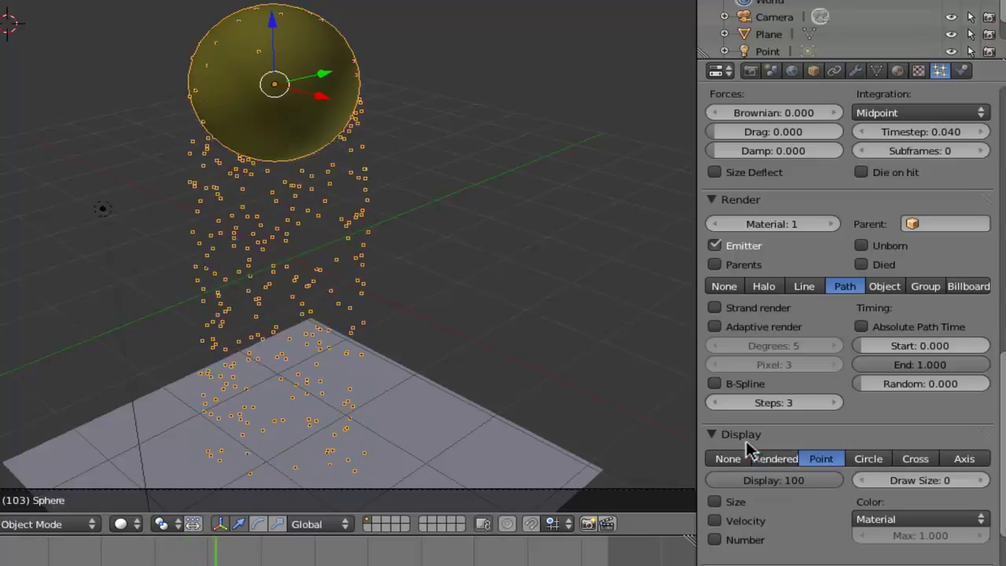
{"action": "scroll", "coordinate": [746, 440], "scroll_direction": "up", "scroll_amount": 3}
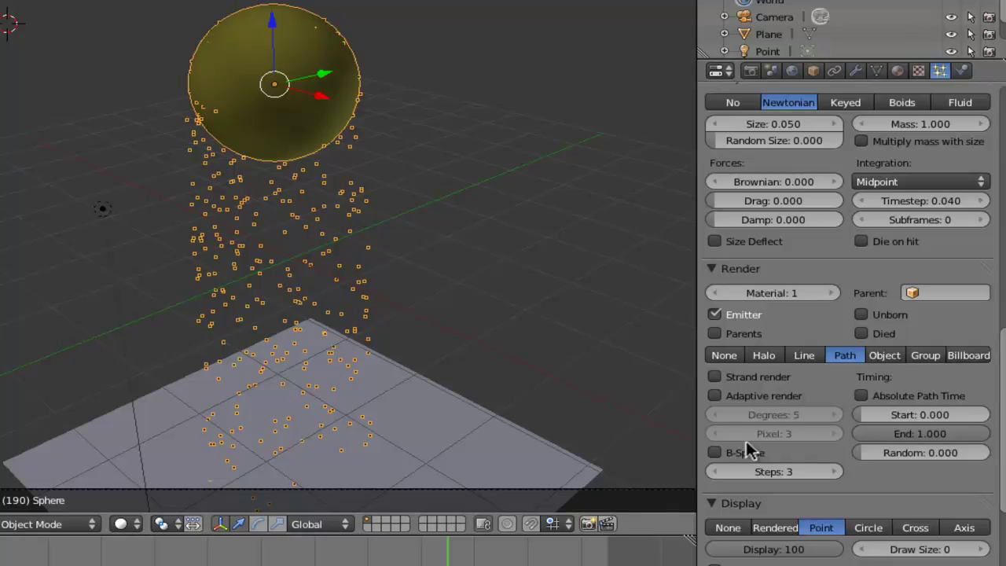
- Switch to layer 2 and add a mesh cube there
{"action": "key", "text": "2"}
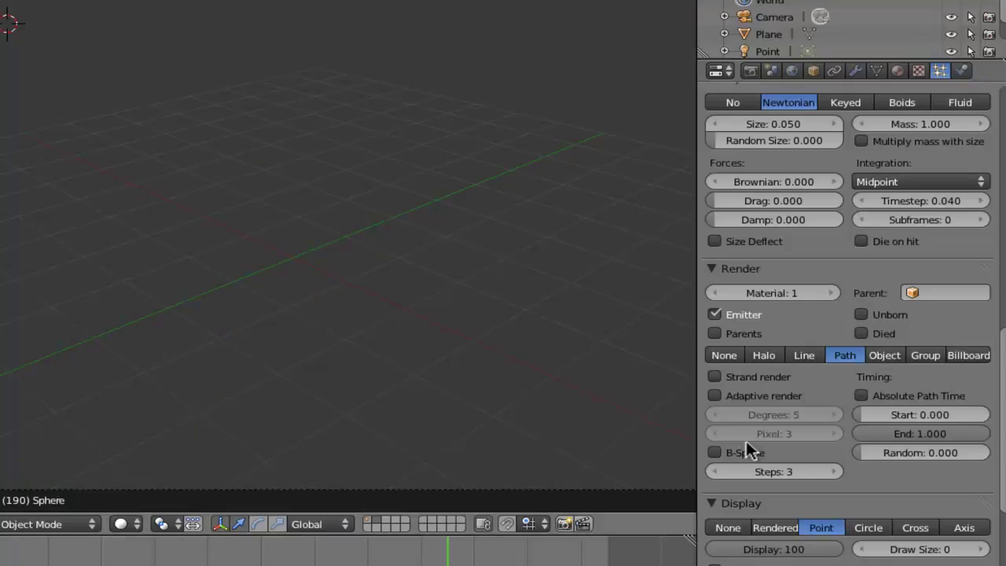
{"action": "key", "text": "Down"}
{"action": "key", "text": "Return"}
{"action": "key", "text": "shift+a"}
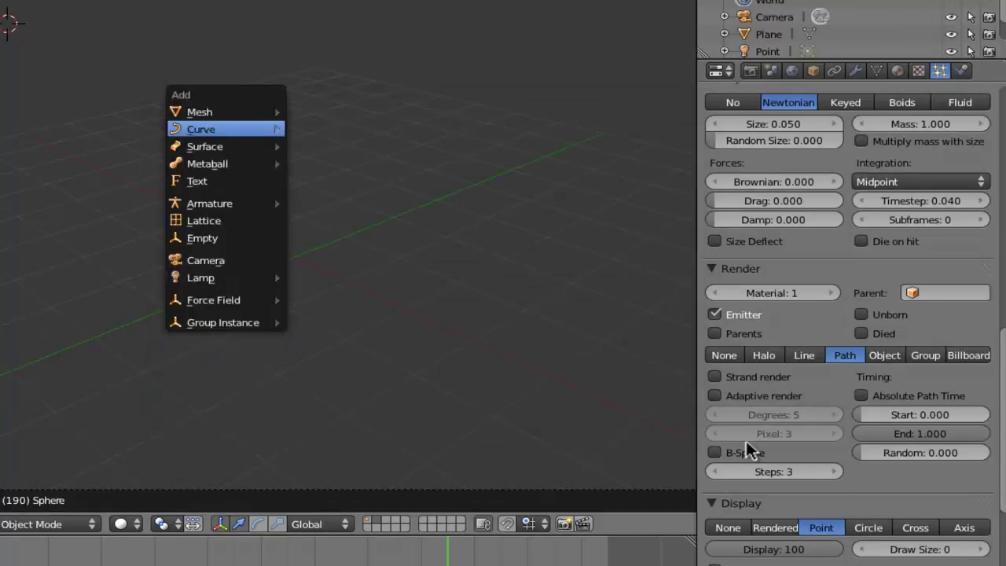
{"action": "key", "text": "Right"}
{"action": "key", "text": "Down"}
{"action": "key", "text": "Return"}
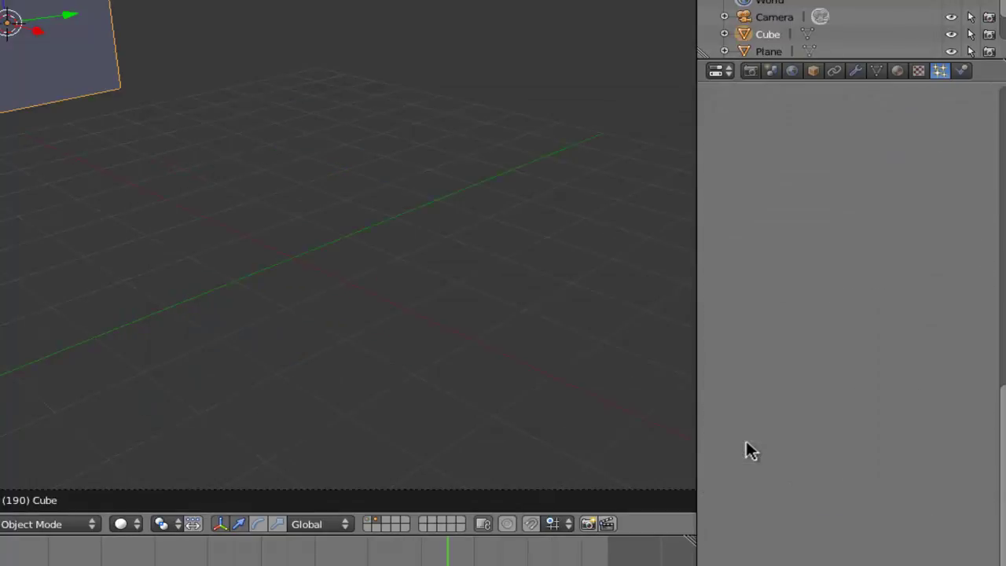
- Move the cube down to the grid centre, slide it along X, and shrink it
{"action": "key", "text": "g"}
{"action": "key", "text": "z"}
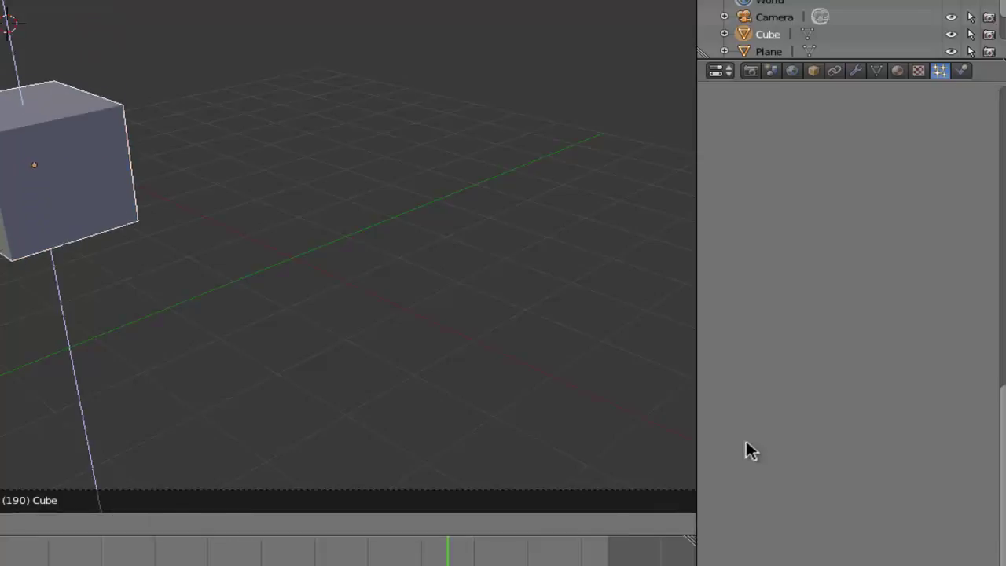
{"action": "key", "text": "Return"}
{"action": "key", "text": "g"}
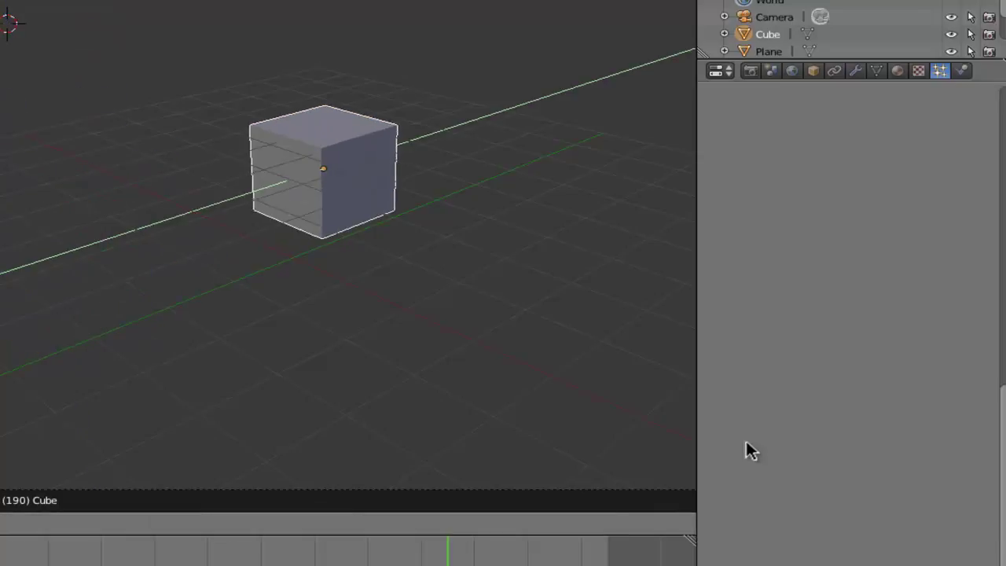
{"action": "key", "text": "Return"}
{"action": "key", "text": "g"}
{"action": "key", "text": "x"}
{"action": "key", "text": "Return"}
{"action": "key", "text": "s"}
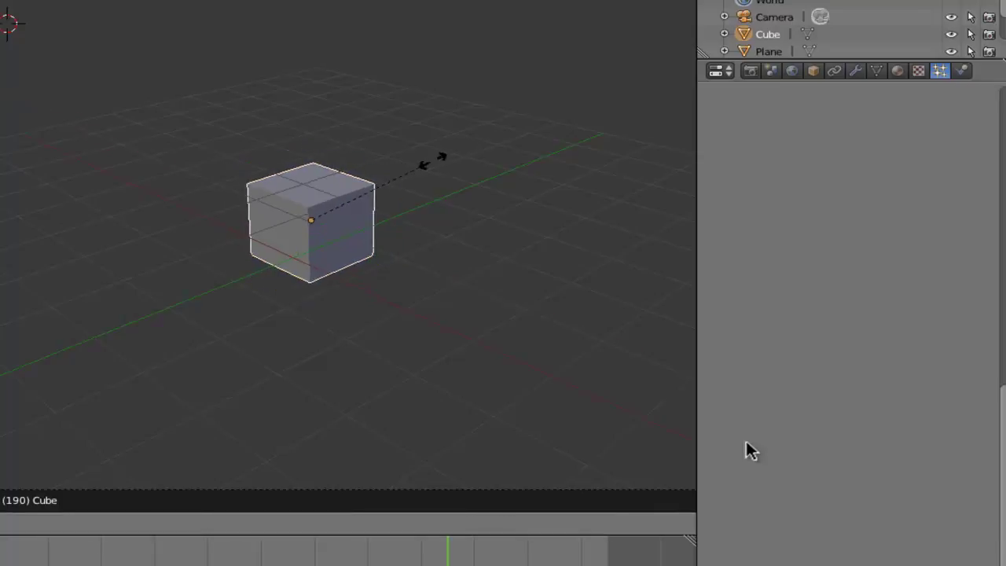
{"action": "key", "text": "Return"}
- Adjust the cube's position along Z and Y, then return to the sphere's layer
{"action": "key", "text": "g"}
{"action": "key", "text": "z"}
{"action": "key", "text": "Return"}
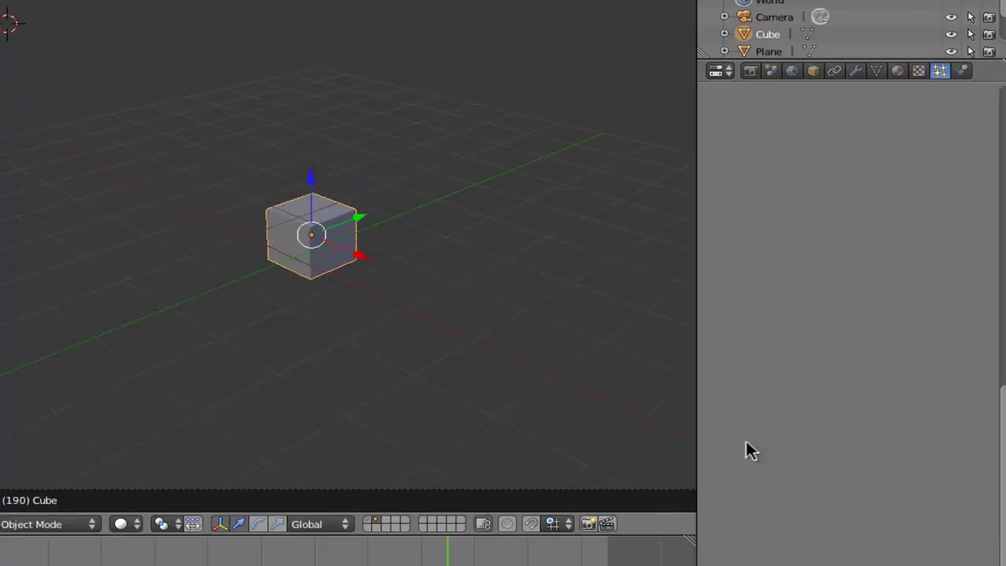
{"action": "key", "text": "g"}
{"action": "key", "text": "y"}
{"action": "key", "text": "Return"}
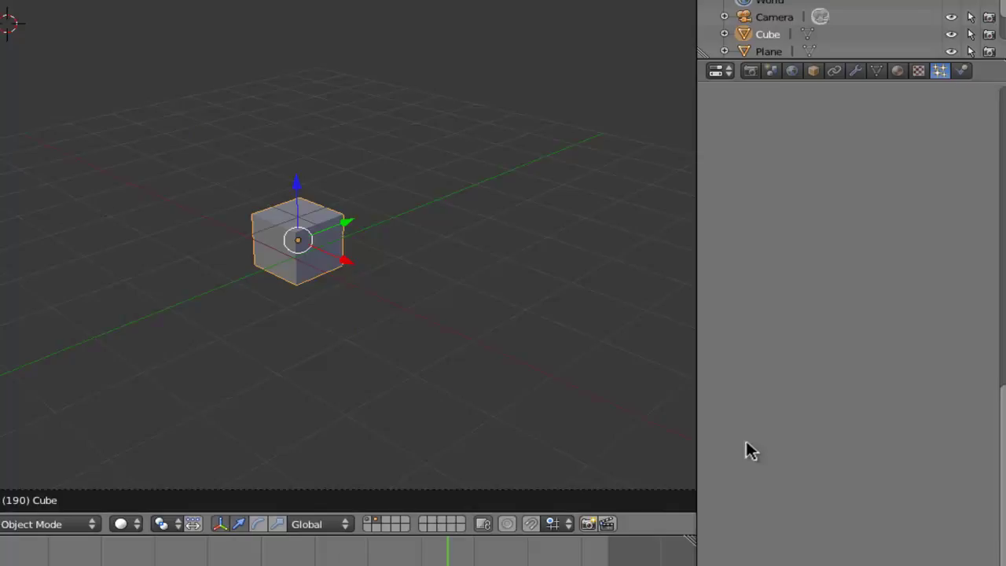
{"action": "key", "text": "2"}
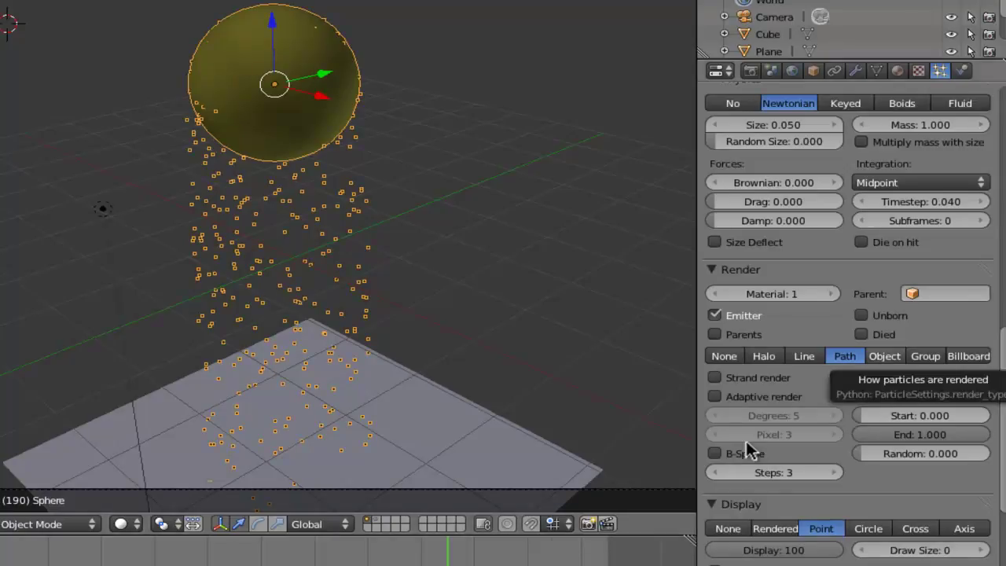
- Set the particle render type to Object, using Cube as the dupli object
{"action": "left_click", "coordinate": [885, 356]}
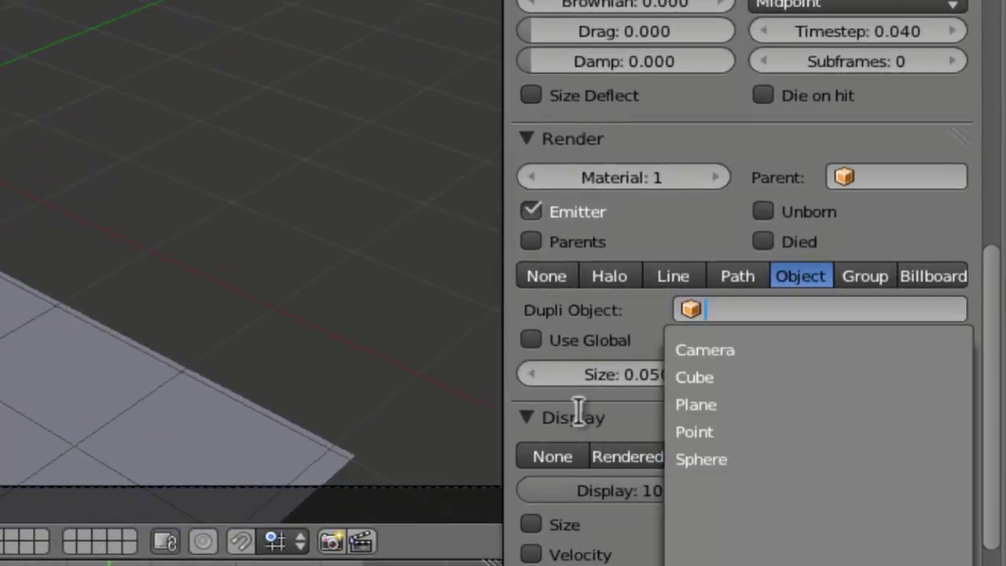
{"action": "key", "text": "Down"}
{"action": "key", "text": "Down"}
{"action": "key", "text": "Return"}
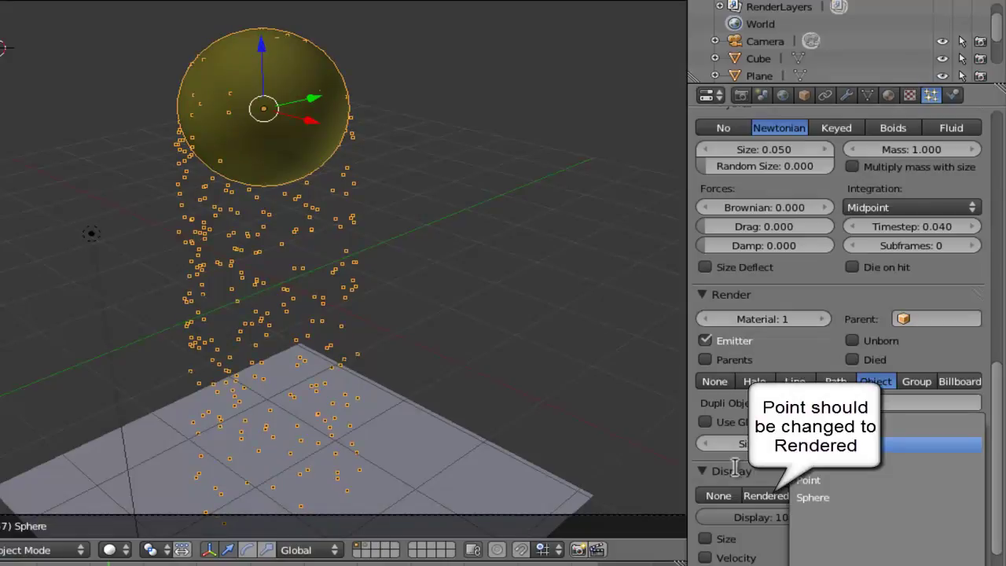
{"action": "left_click", "coordinate": [738, 473]}
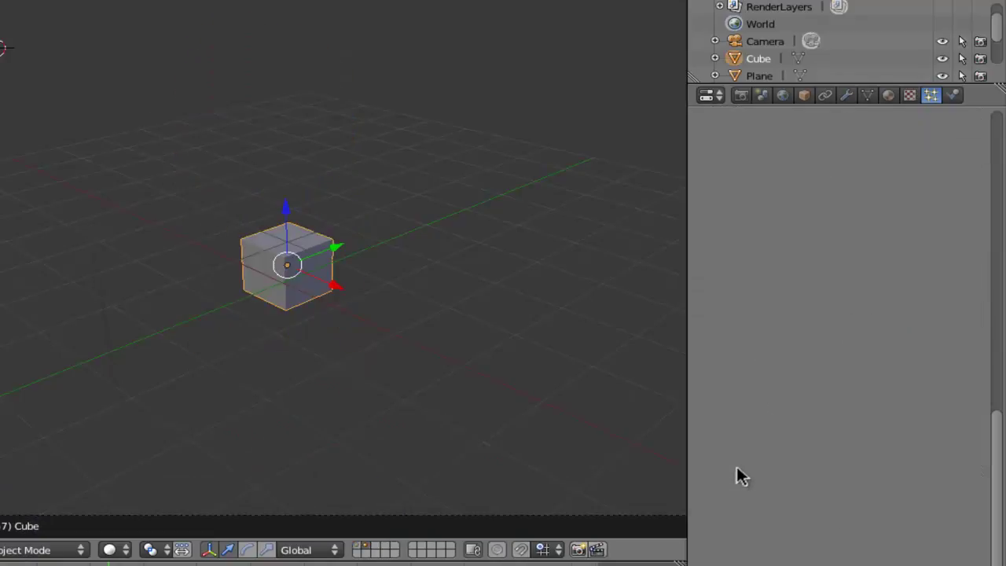
- Add a Monkey mesh and position it beside the cube
{"action": "key", "text": "a"}
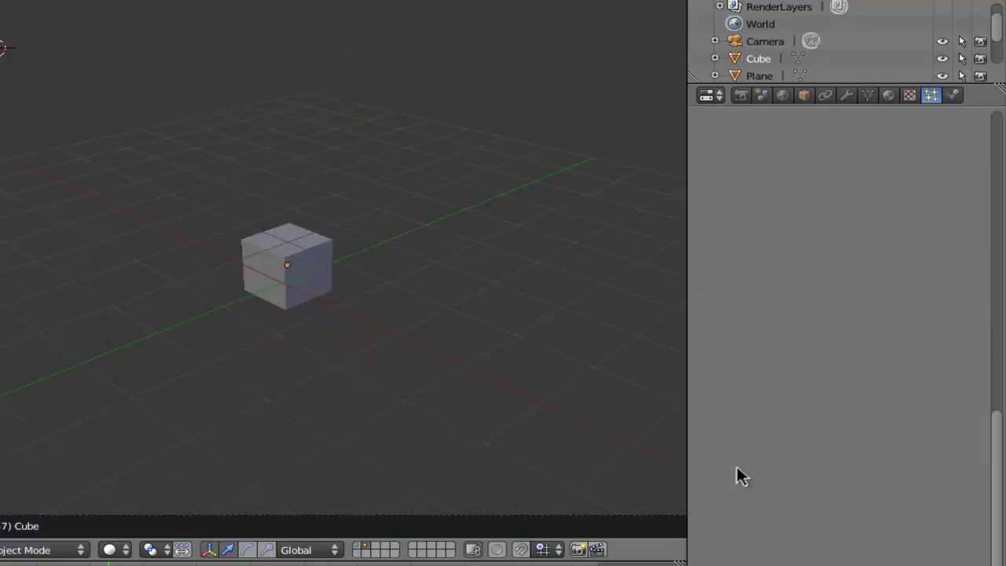
{"action": "key", "text": "shift+a"}
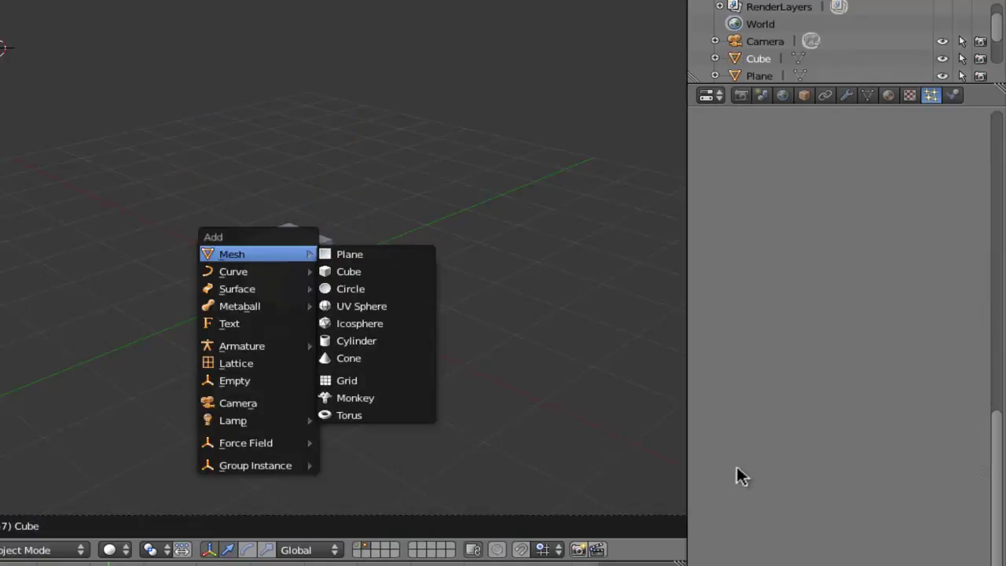
{"action": "key", "text": "Up"}
{"action": "key", "text": "Up"}
{"action": "key", "text": "Return"}
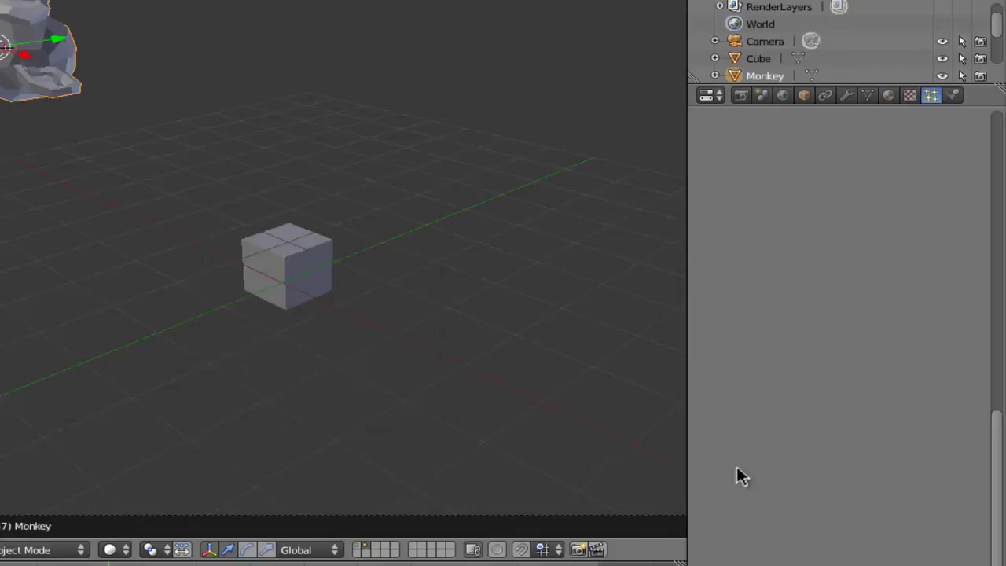
{"action": "key", "text": "g"}
{"action": "key", "text": "z"}
{"action": "key", "text": "Return"}
{"action": "key", "text": "g"}
{"action": "key", "text": "Return"}
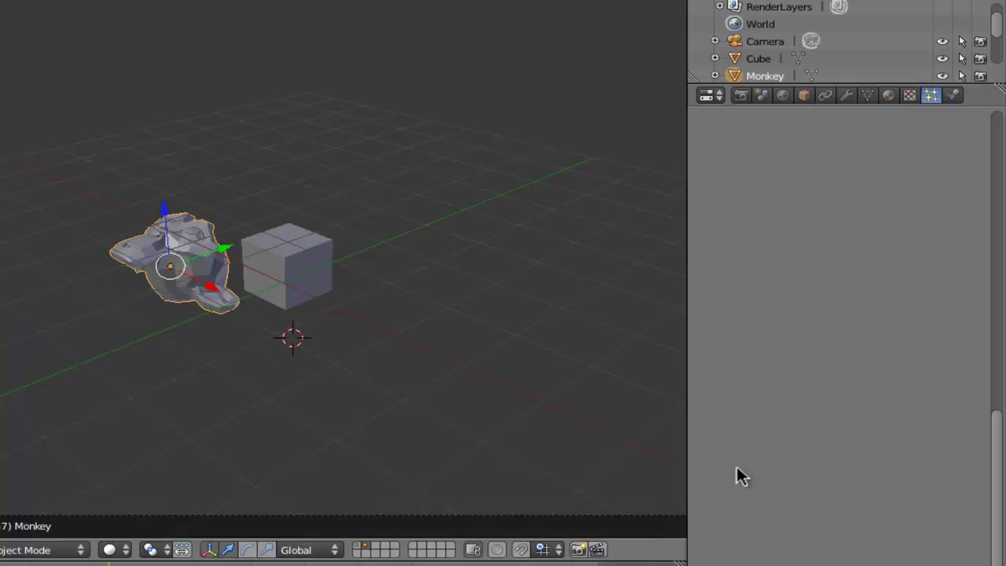
{"action": "key", "text": "r"}
{"action": "key", "text": "Escape"}
- Add a Cone, shrink it, and move it 3 units along Y
{"action": "key", "text": "shift+a"}
{"action": "key", "text": "Down"}
{"action": "key", "text": "Up"}
{"action": "key", "text": "Right"}
{"action": "key", "text": "Down"}
{"action": "key", "text": "Down"}
{"action": "key", "text": "Down"}
{"action": "key", "text": "Down"}
{"action": "key", "text": "Down"}
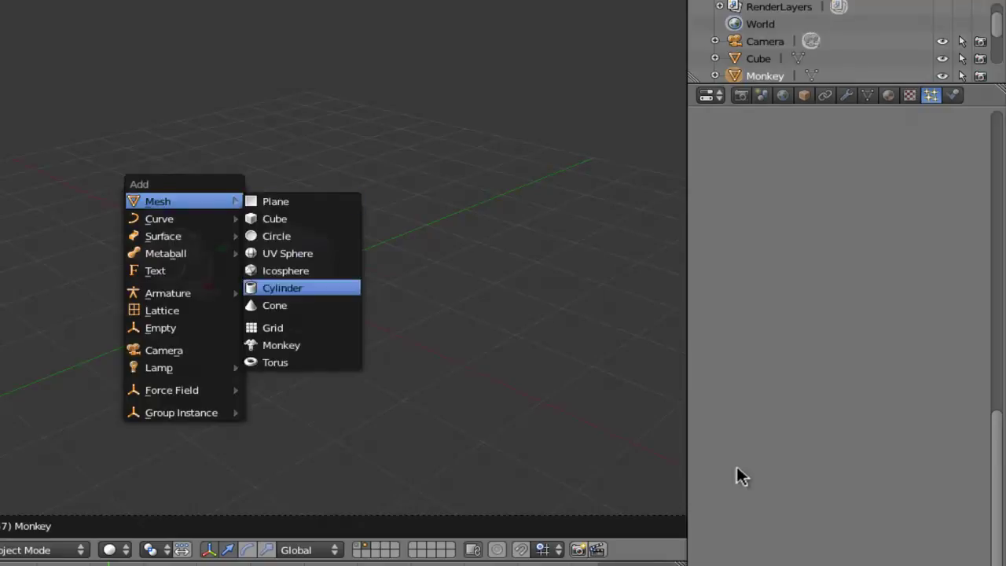
{"action": "key", "text": "Down"}
{"action": "key", "text": "Return"}
{"action": "key", "text": "s"}
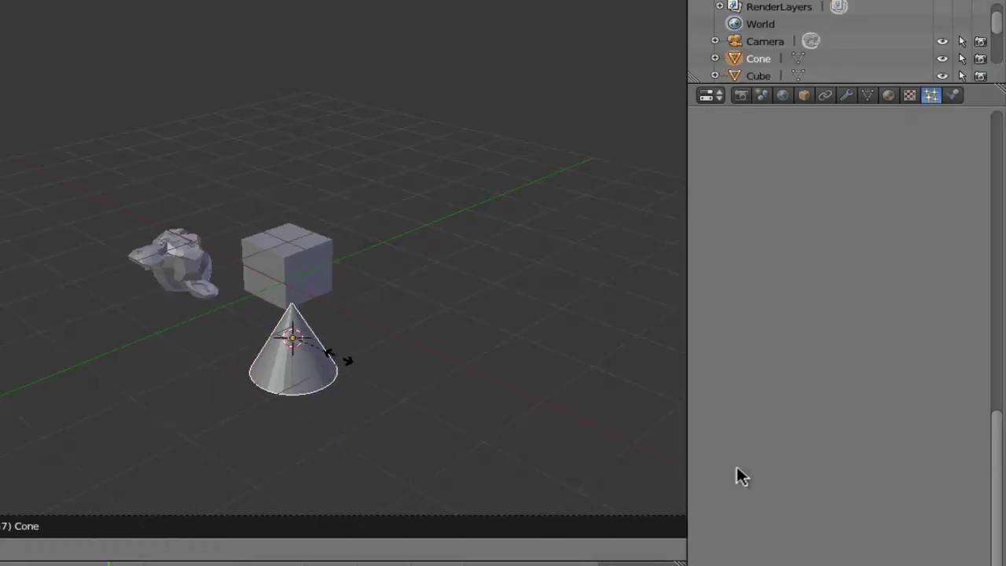
{"action": "key", "text": "Return"}
{"action": "type", "text": "gy3"}
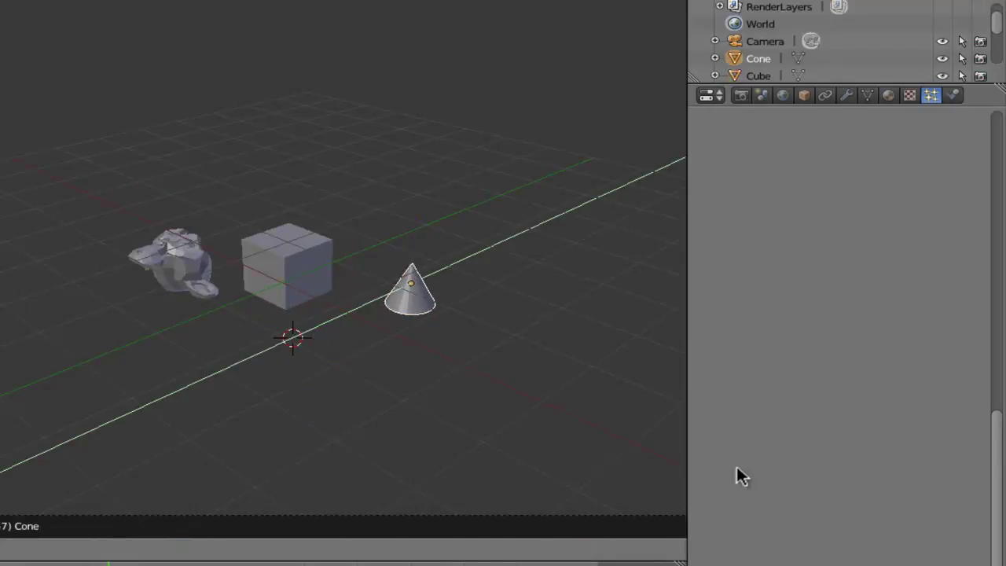
{"action": "key", "text": "Return"}
- Rotate the Monkey 90 degrees, then group the Monkey, Cube and Cone together
{"action": "type", "text": "r90"}
{"action": "key", "text": "Return"}
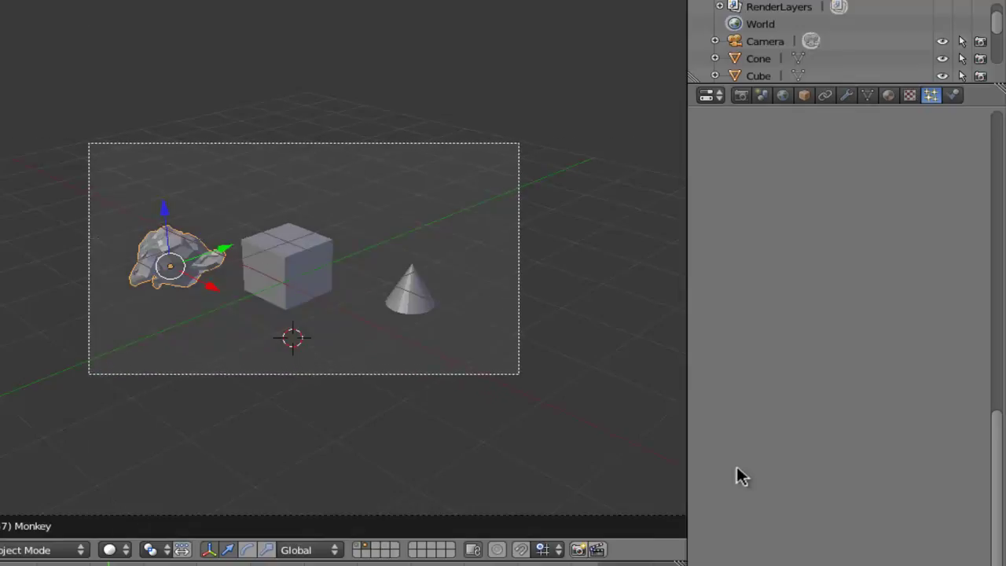
{"action": "key", "text": "a"}
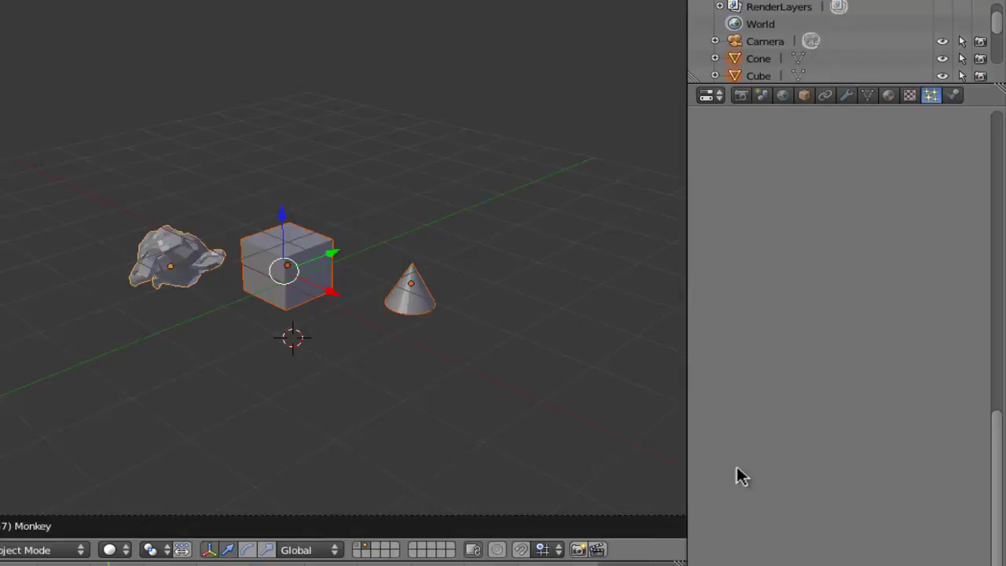
{"action": "key", "text": "ctrl+g"}
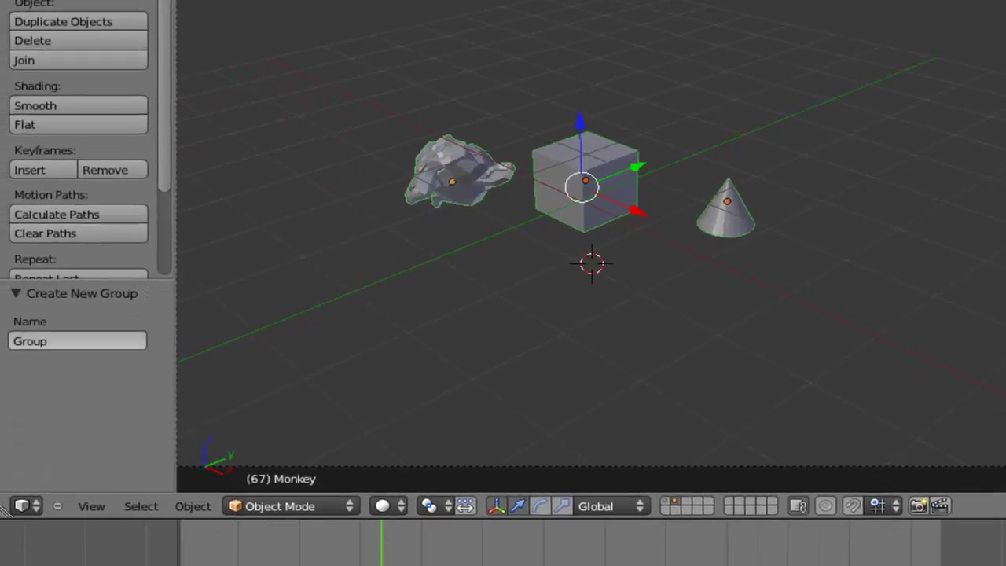
- Rename the new group to 'particle fallings'
{"action": "left_click", "coordinate": [77, 341]}
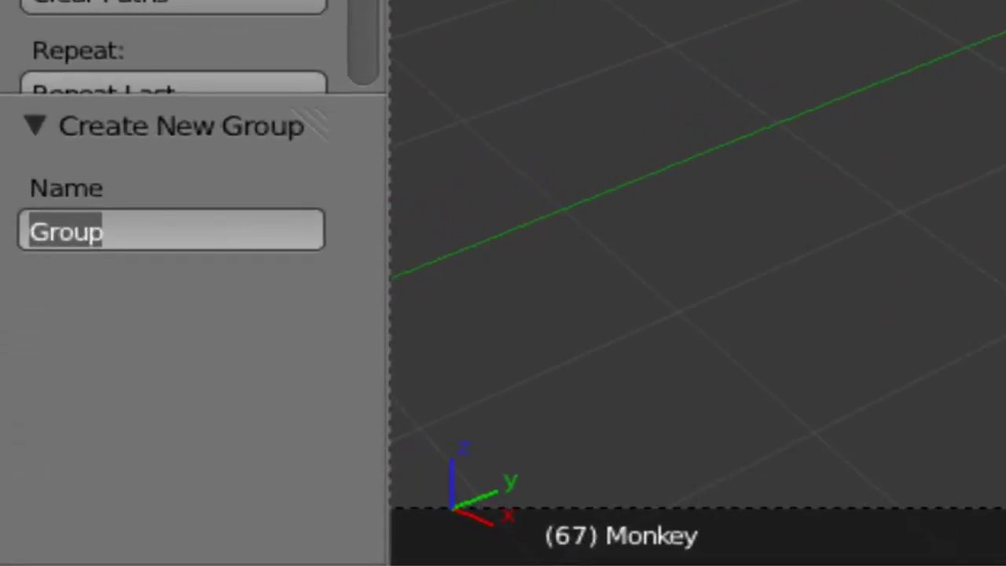
{"action": "type", "text": "par"}
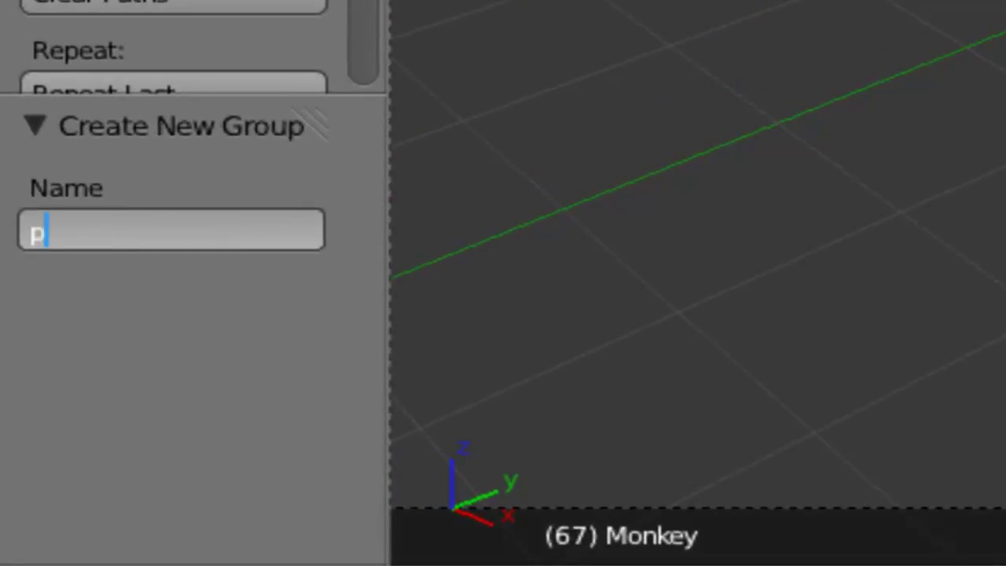
{"action": "type", "text": "ticle fali"}
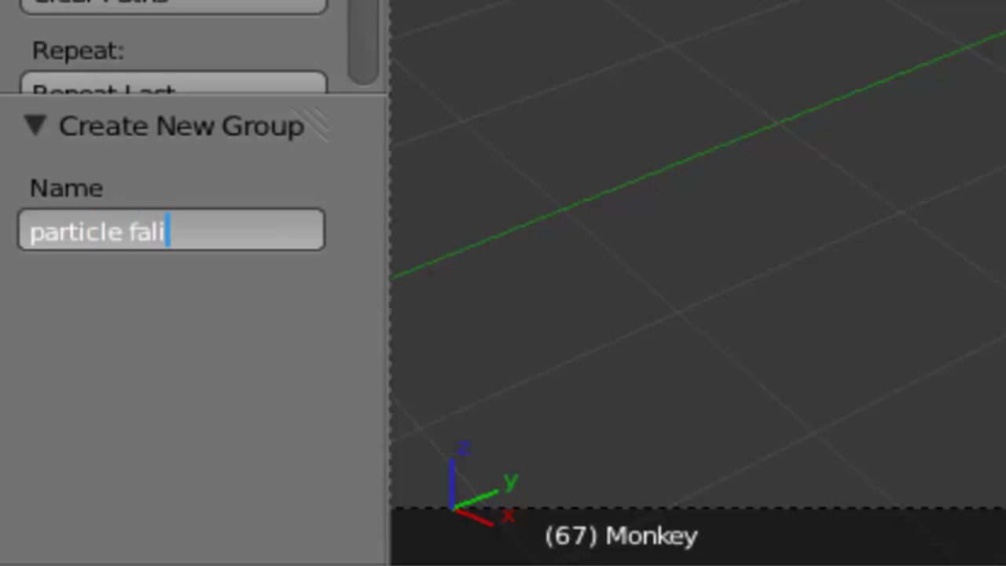
{"action": "key", "text": "BackSpace"}
{"action": "type", "text": "lings"}
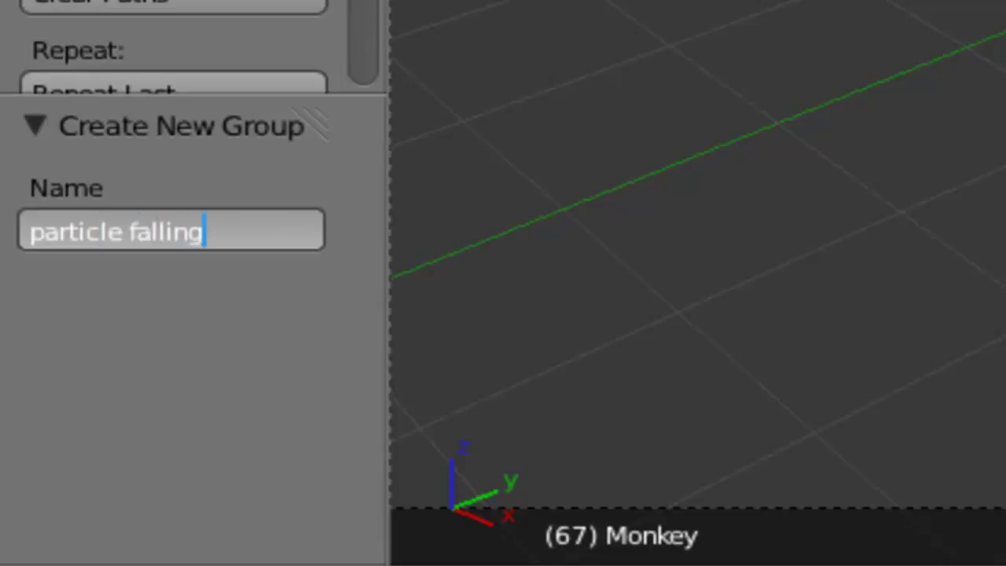
{"action": "key", "text": "Return"}
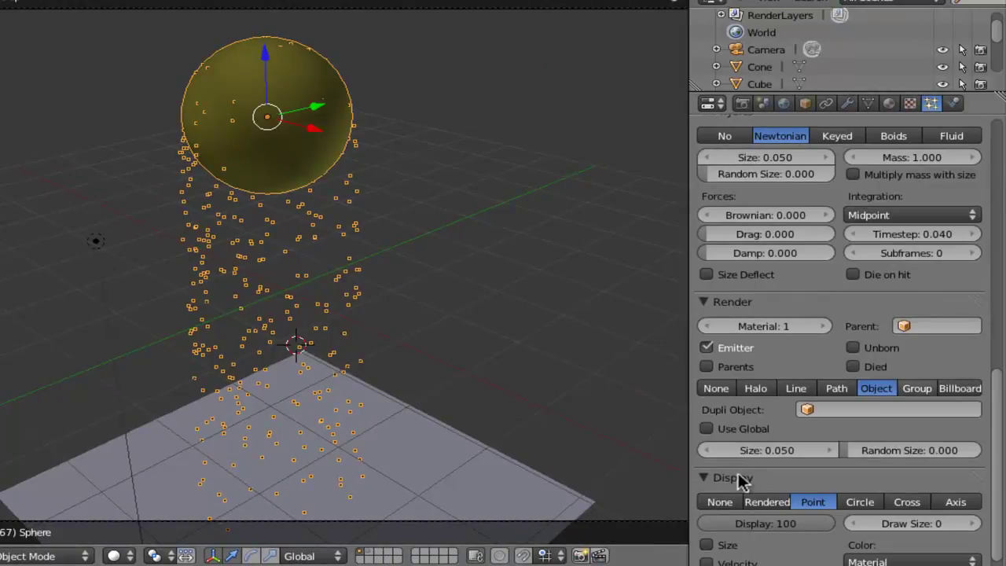
- Set the particle render to Group with 'particle fallings' as dupli group, then rewind to frame 1
{"action": "left_click", "coordinate": [917, 388]}
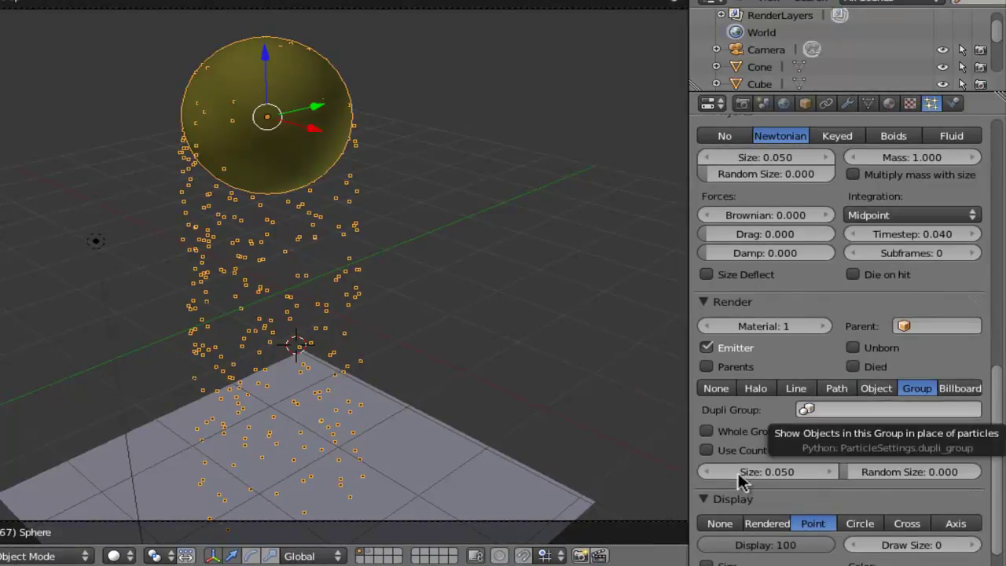
{"action": "left_click", "coordinate": [888, 409]}
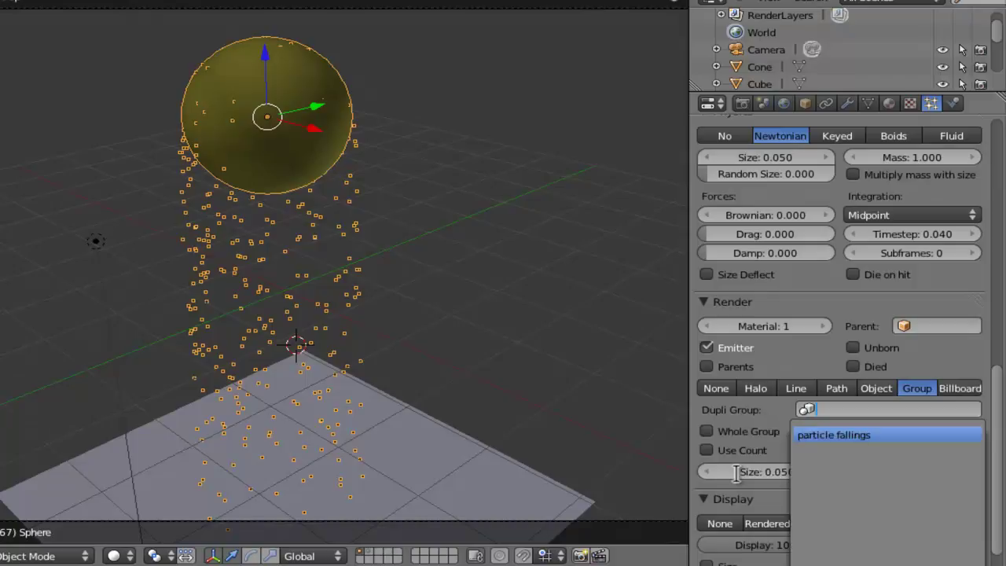
{"action": "key", "text": "Return"}
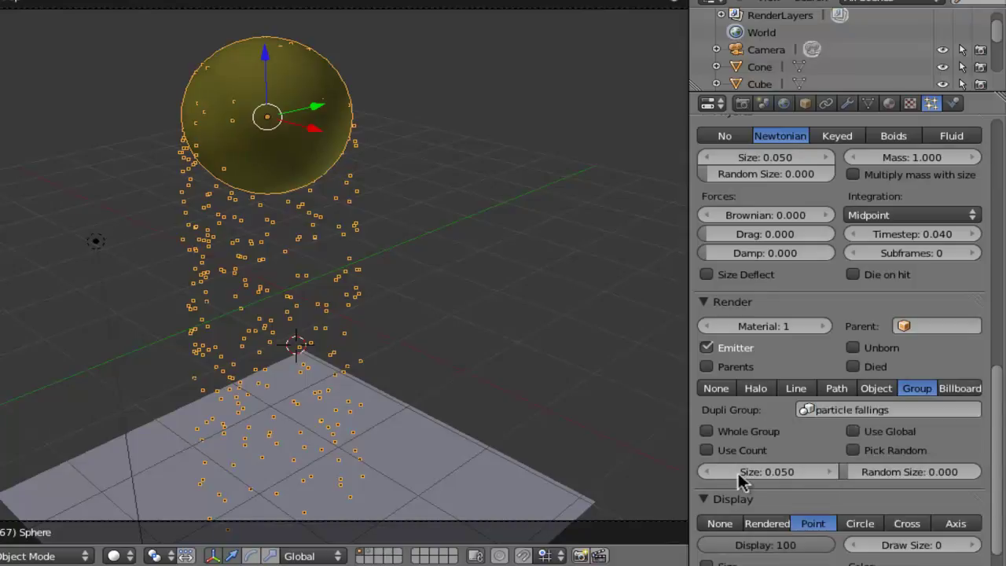
{"action": "key", "text": "shift+Left"}
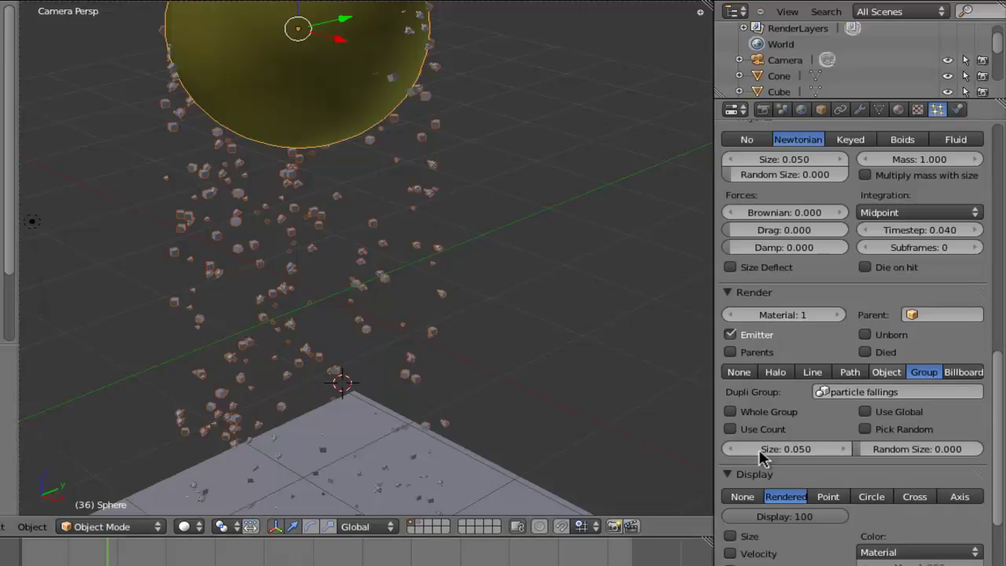
- Render the particles as Cube copies, play them falling, then show the cube, cone and rock layer
{"action": "left_click", "coordinate": [886, 372]}
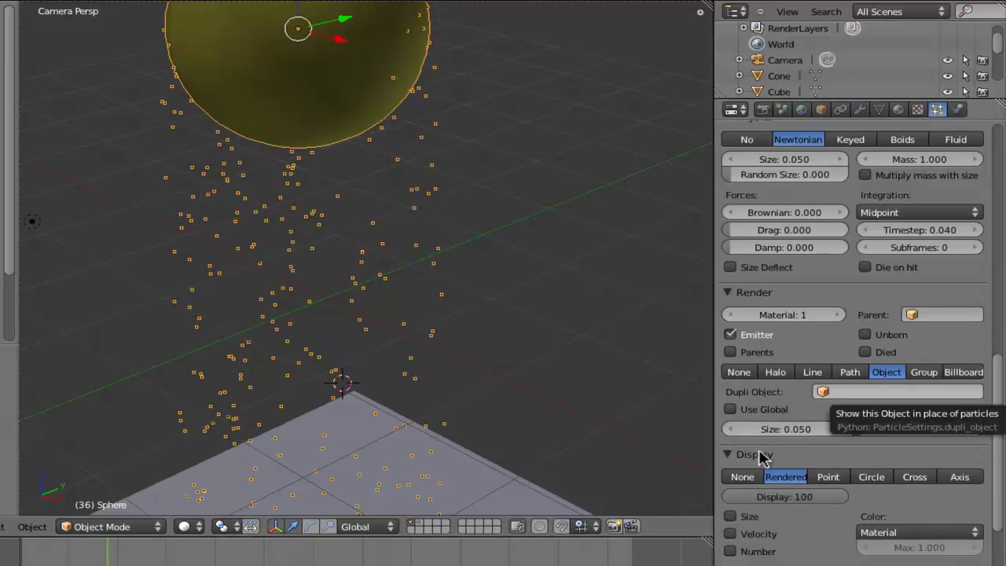
{"action": "left_click", "coordinate": [896, 392]}
{"action": "left_click", "coordinate": [897, 448]}
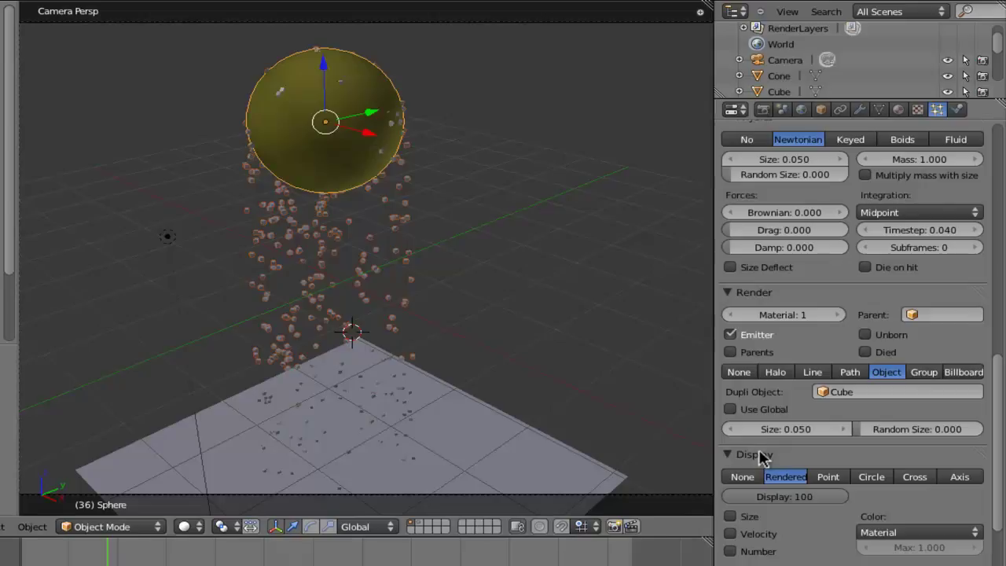
{"action": "key", "text": "alt+a"}
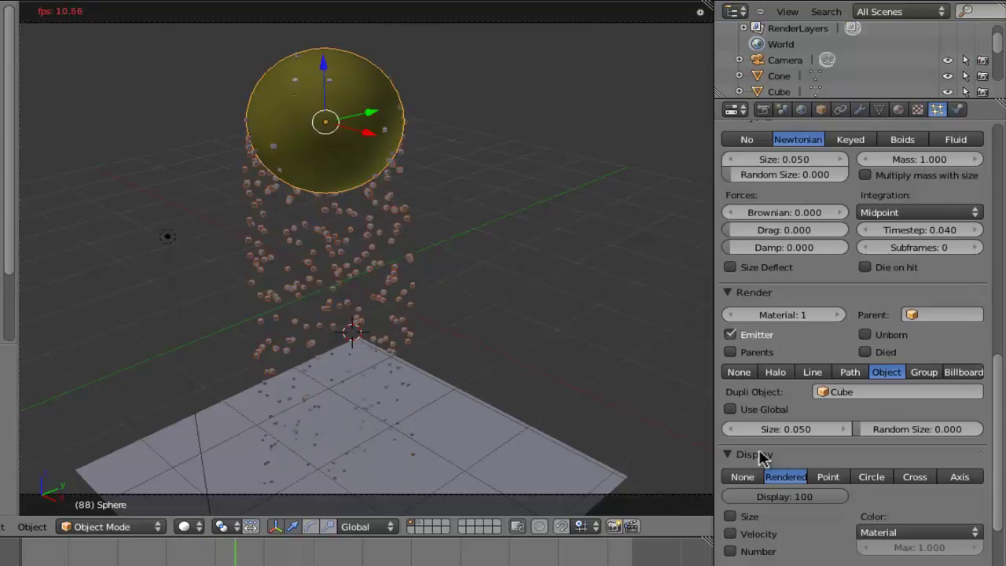
{"action": "key", "text": "2"}
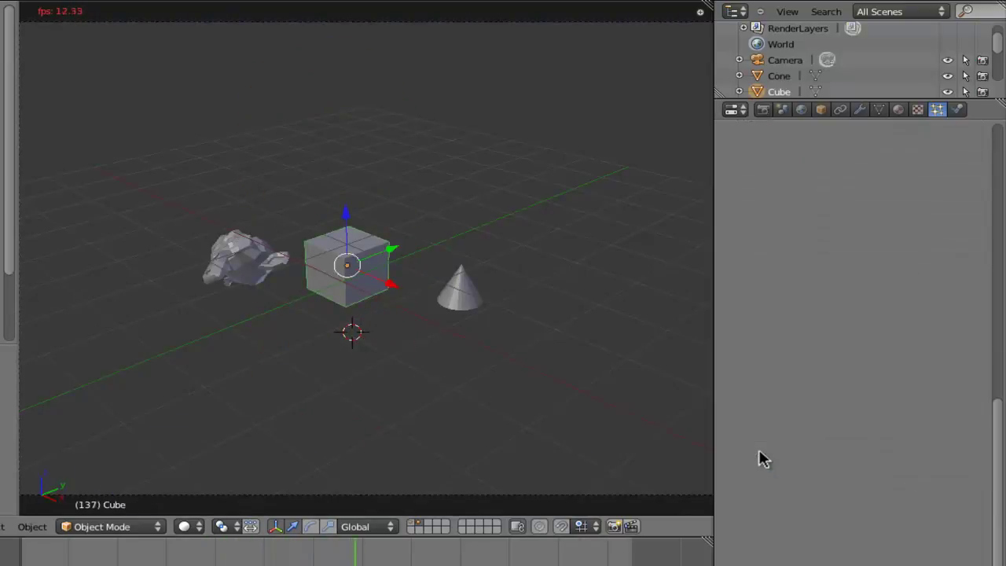
- Start scaling the cube with S and confirm it back at its original size
{"action": "key", "text": "s"}
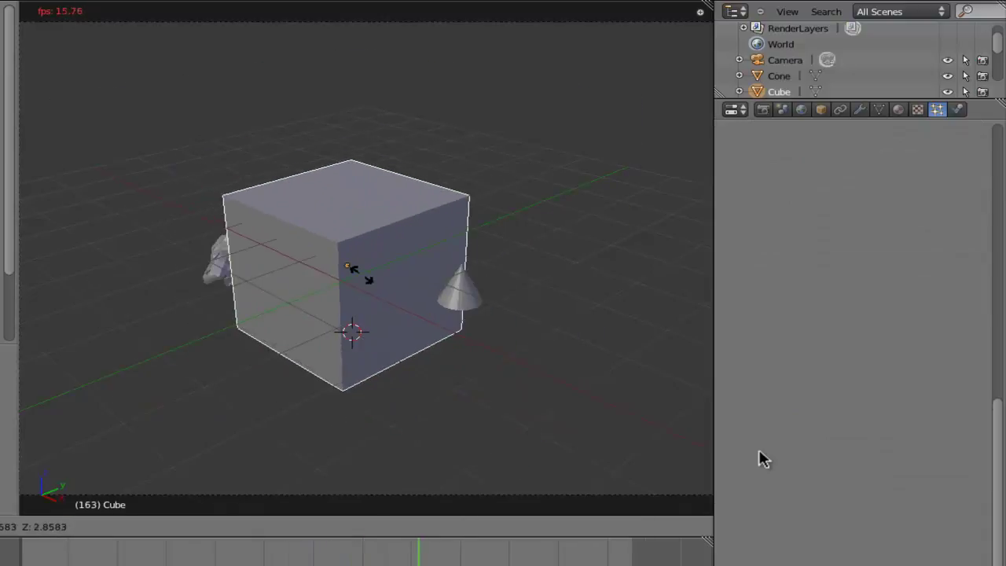
{"action": "key", "text": "Return"}
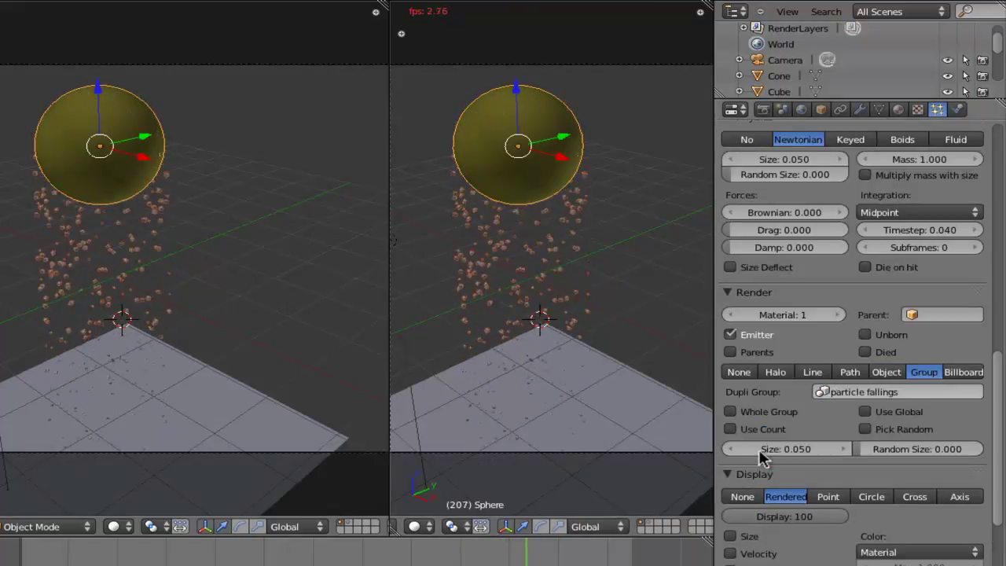
- Scroll the properties, dismiss the interaction mode list unchanged, and stop the animation playback
{"action": "scroll", "coordinate": [762, 458], "scroll_direction": "up", "scroll_amount": 1}
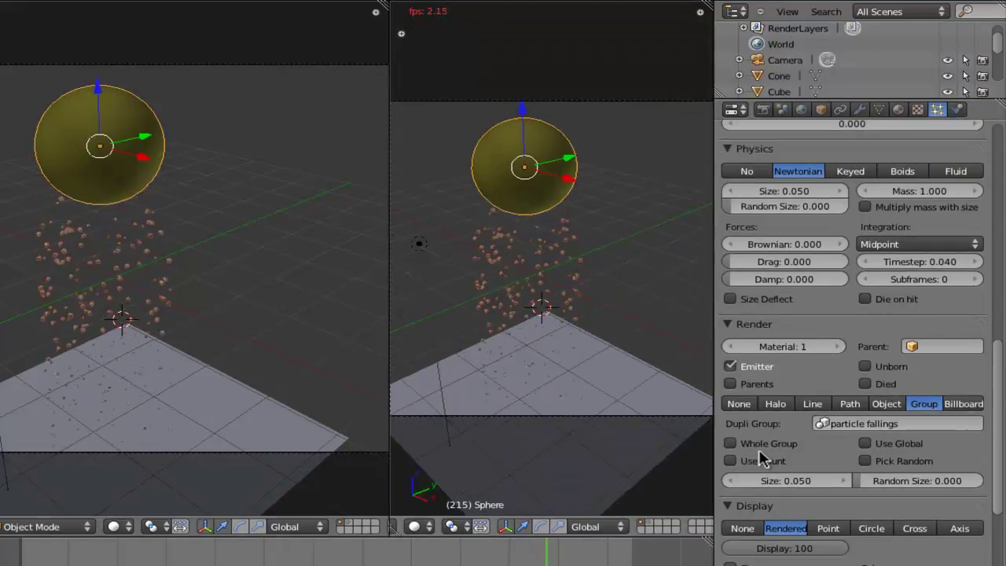
{"action": "key", "text": "ctrl+Tab"}
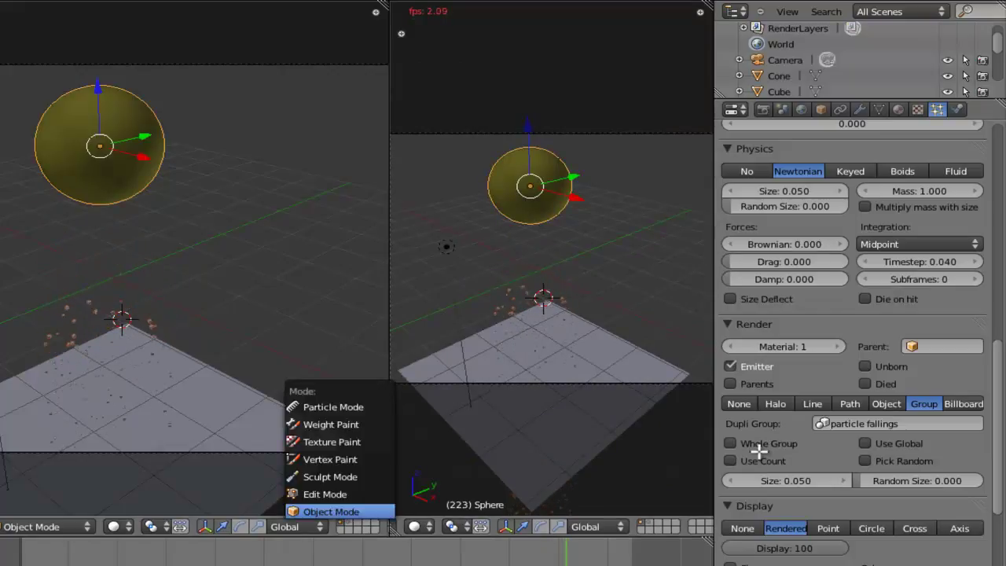
{"action": "key", "text": "Escape"}
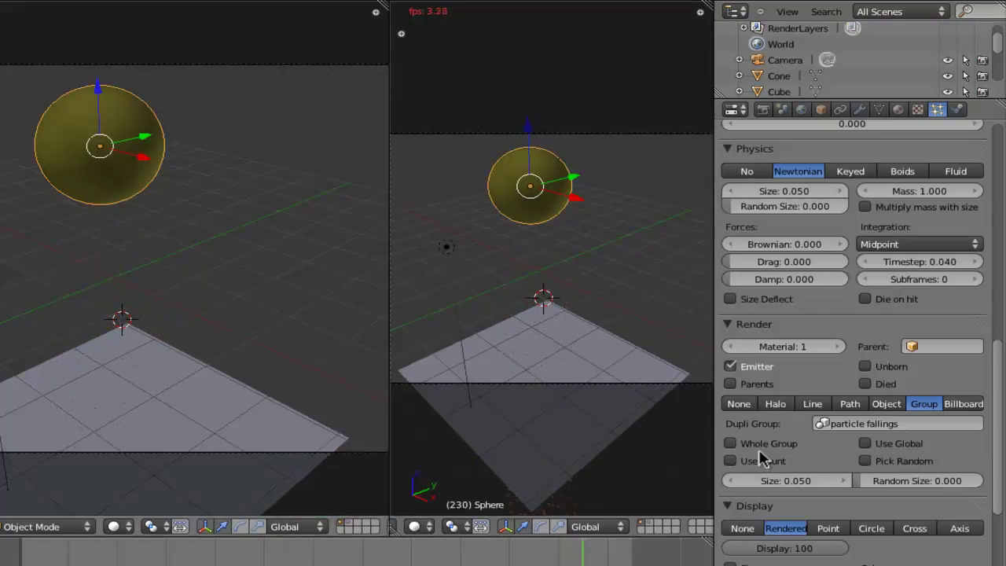
{"action": "key", "text": "alt+a"}
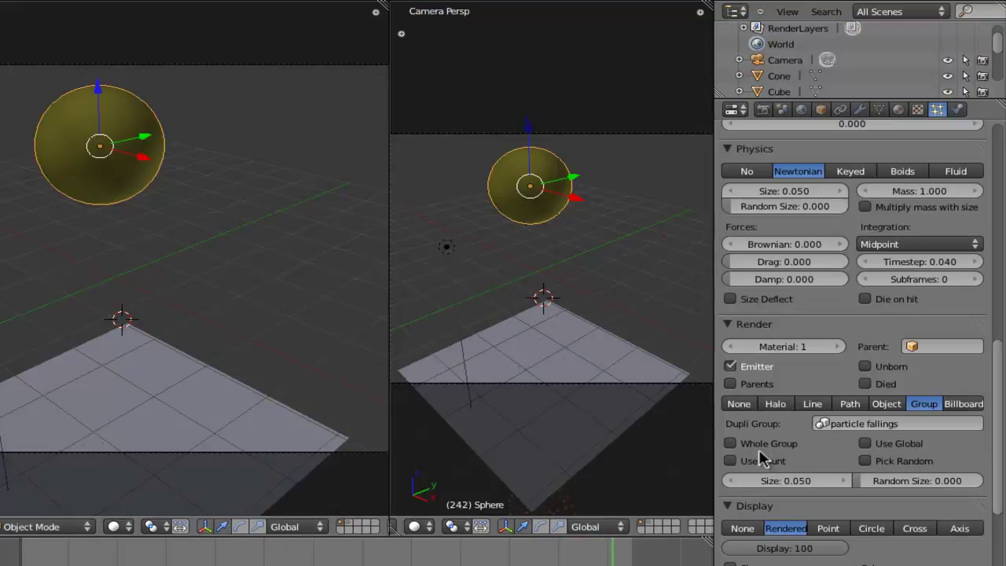
- Maximize the camera view, replay the animation, and zoom in then out on the falling particles
{"action": "key", "text": "ctrl+Up"}
{"action": "key", "text": "Home"}
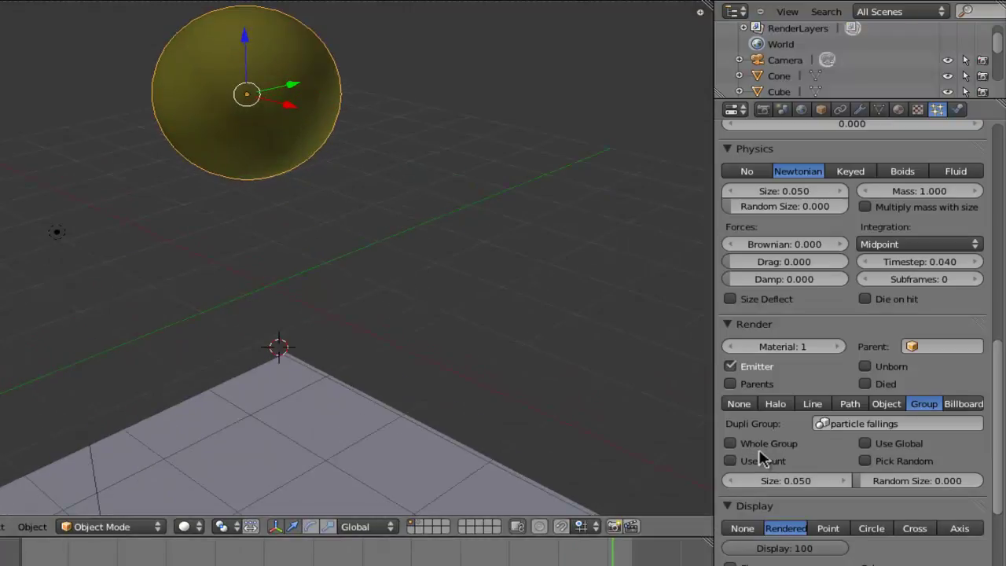
{"action": "key", "text": "alt+a"}
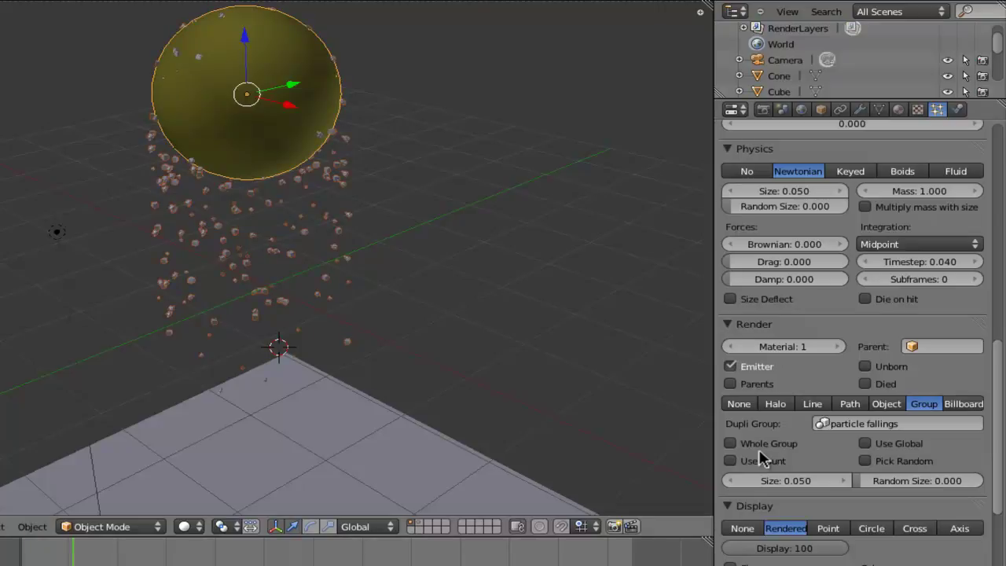
{"action": "key", "text": "KP_Add"}
{"action": "key", "text": "KP_Add"}
{"action": "key", "text": "KP_Add"}
{"action": "key", "text": "KP_Add"}
{"action": "key", "text": "KP_Add"}
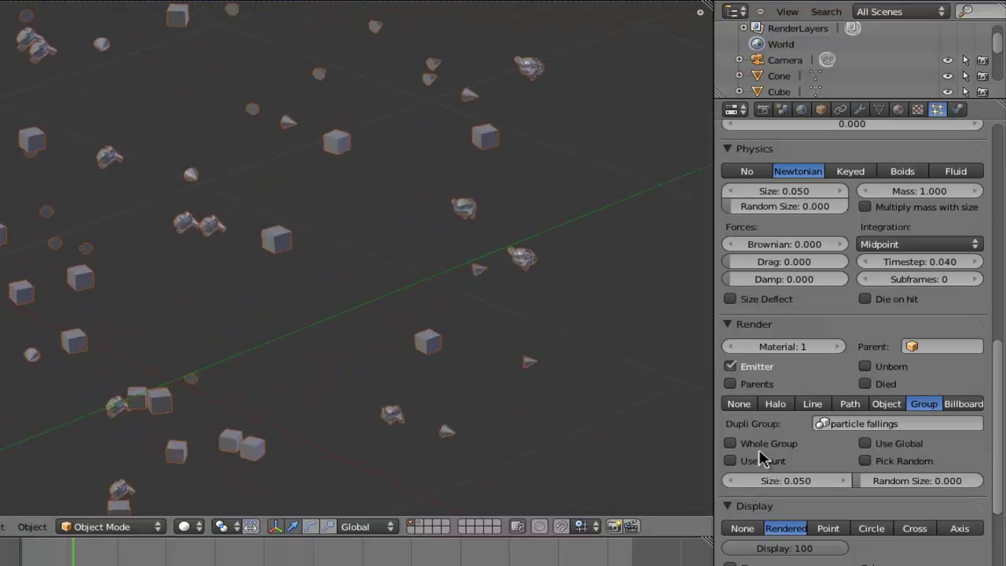
{"action": "key", "text": "KP_Add"}
{"action": "key", "text": "KP_Add"}
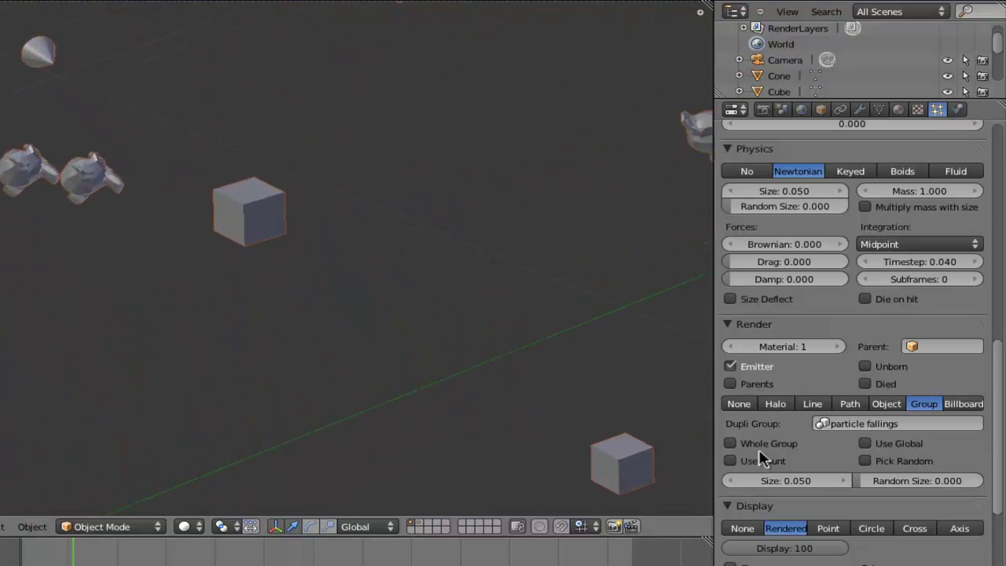
{"action": "key", "text": "KP_Subtract"}
{"action": "key", "text": "KP_Subtract"}
{"action": "key", "text": "KP_Subtract"}
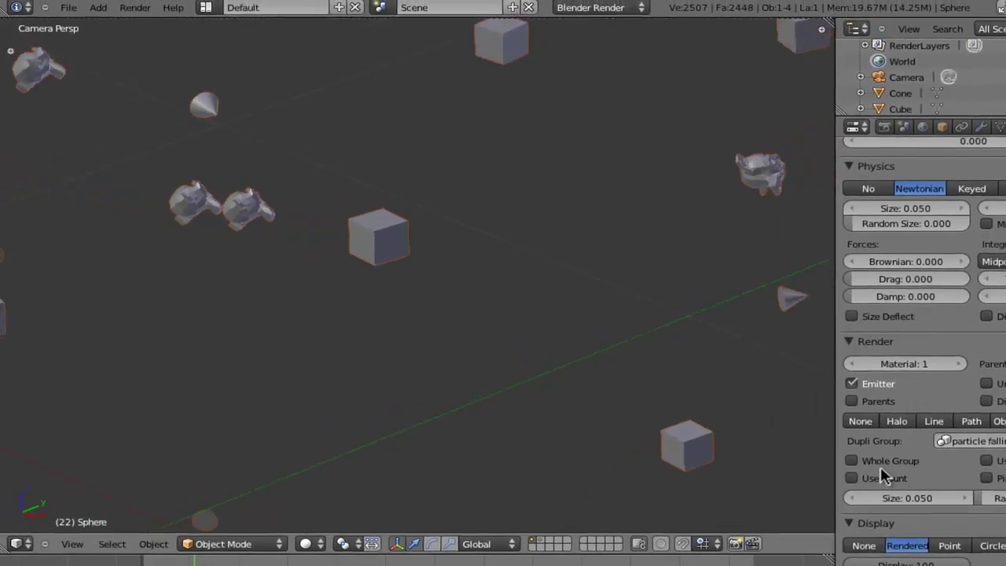
{"action": "key", "text": "KP_Subtract"}
{"action": "key", "text": "KP_Subtract"}
{"action": "key", "text": "KP_Subtract"}
{"action": "key", "text": "KP_Subtract"}
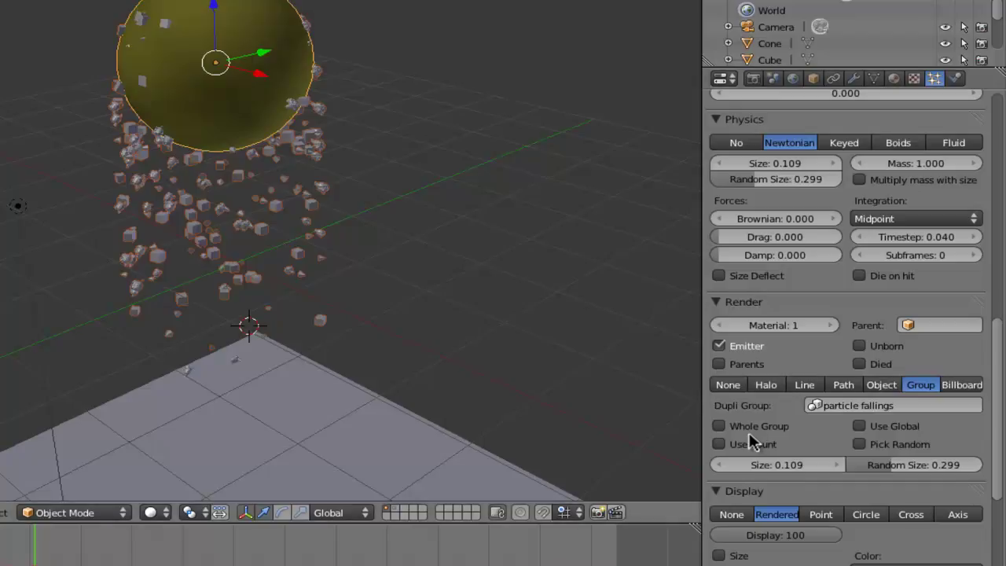
- Delete the emitter sphere and add a new UV sphere at the 3D cursor
{"action": "key", "text": "x"}
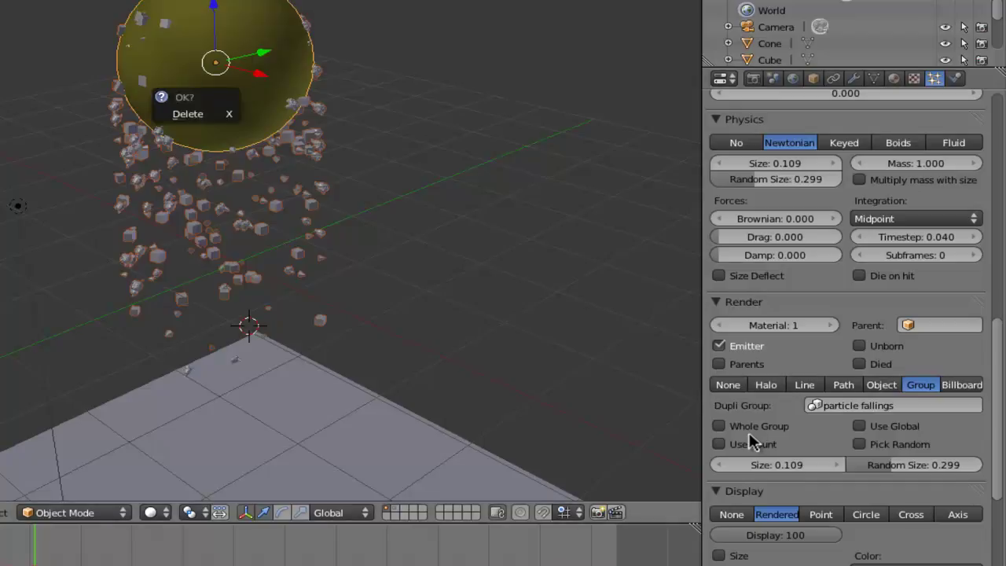
{"action": "key", "text": "Return"}
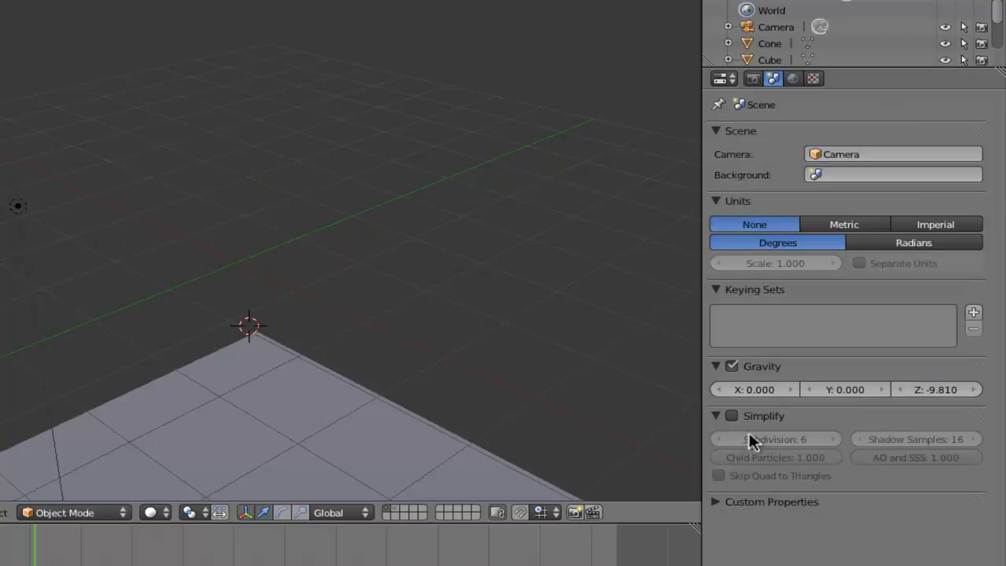
{"action": "key", "text": "shift+a"}
{"action": "key", "text": "Down"}
{"action": "key", "text": "Down"}
{"action": "key", "text": "Down"}
{"action": "key", "text": "Return"}
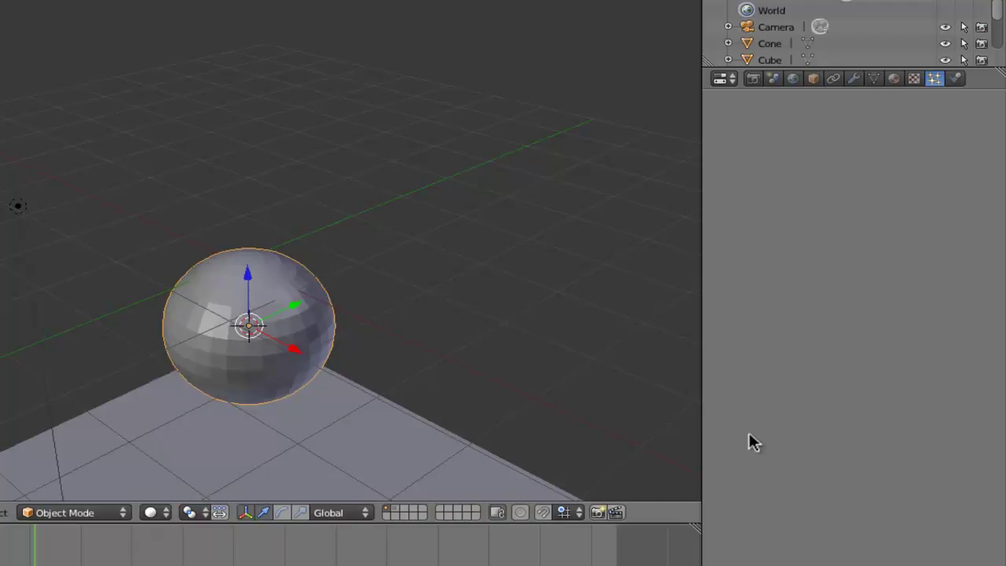
- Look through the scene camera and lower the new sphere along Z onto the plane
{"action": "key", "text": "ctrl+alt+KP_0"}
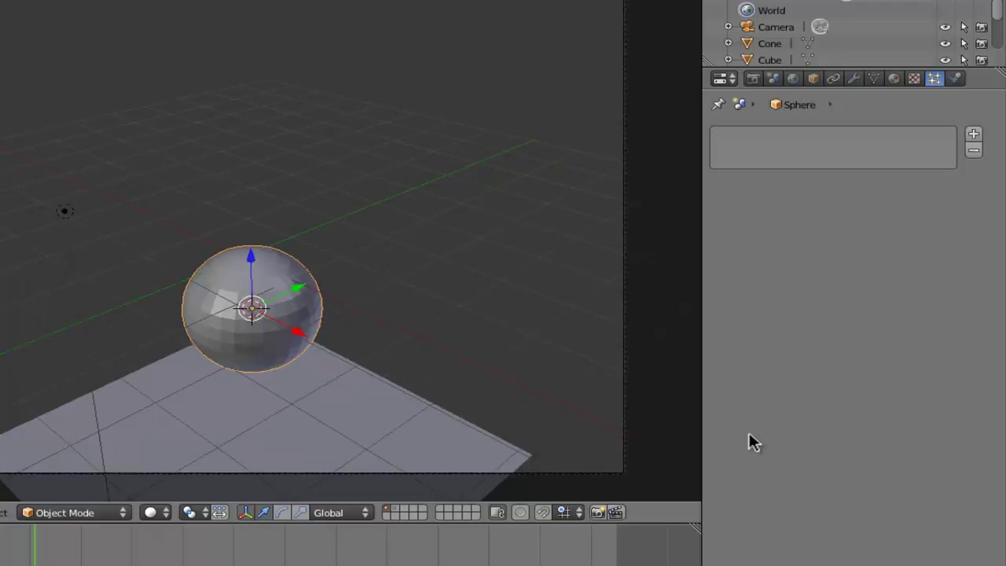
{"action": "key", "text": "g"}
{"action": "key", "text": "z"}
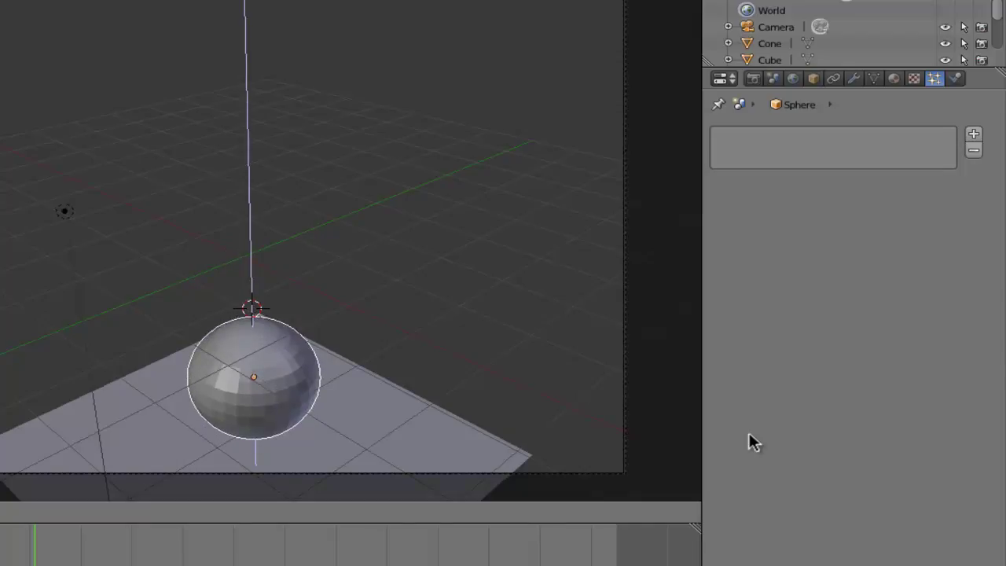
{"action": "left_click", "coordinate": [749, 434]}
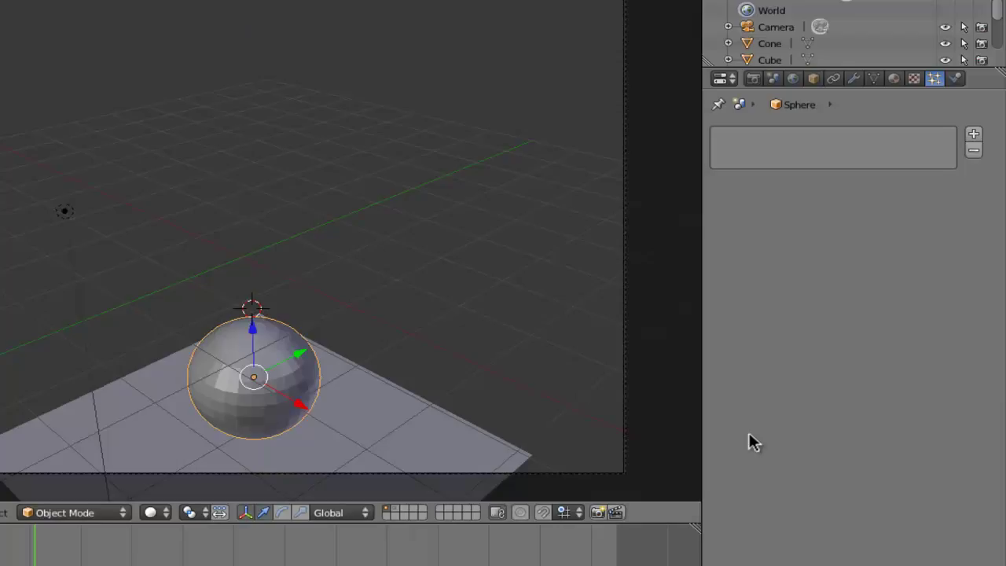
- Show the new UV sphere's Physics properties
{"action": "key", "text": "ctrl+Tab"}
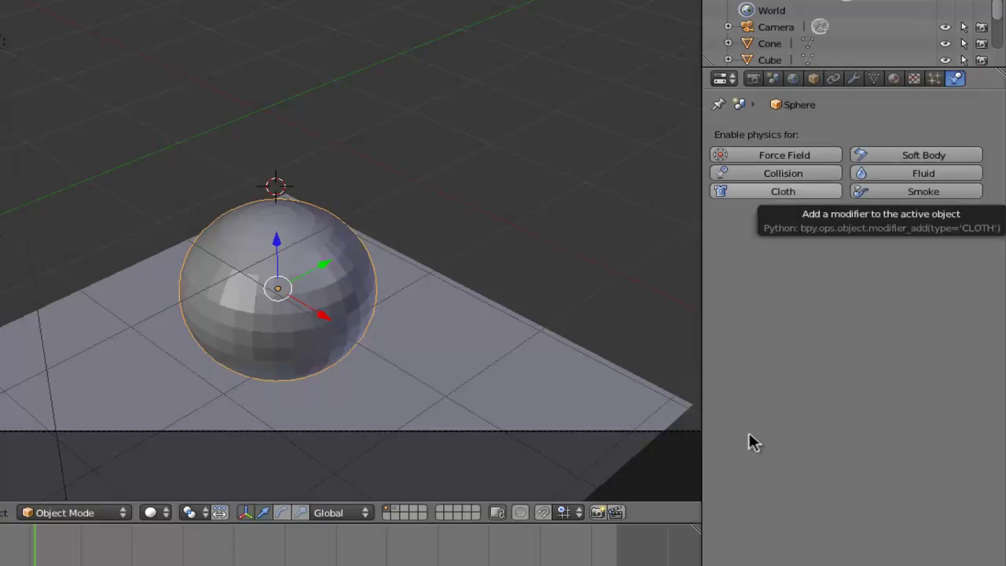
{"action": "left_click", "coordinate": [785, 155]}
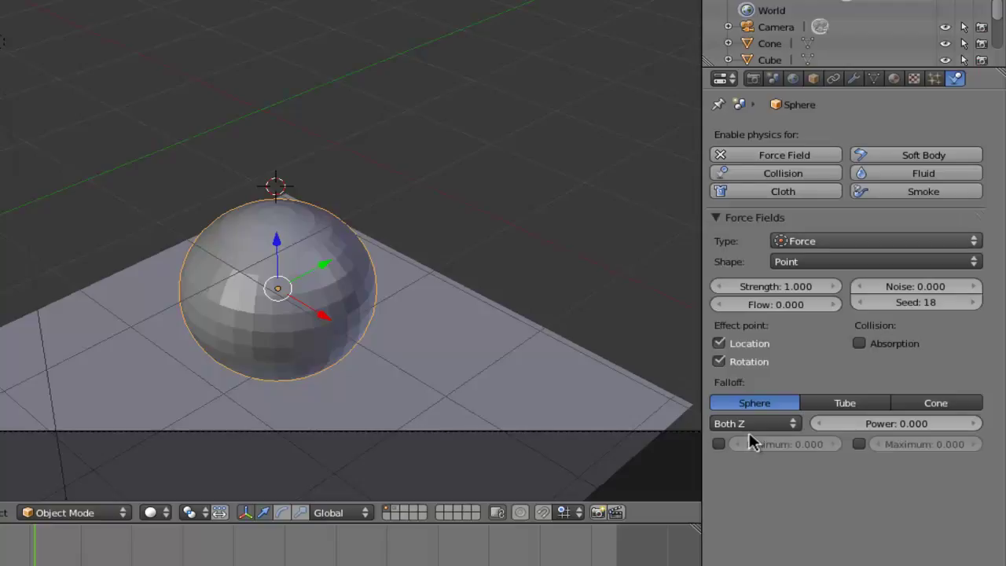
{"action": "left_click", "coordinate": [876, 240]}
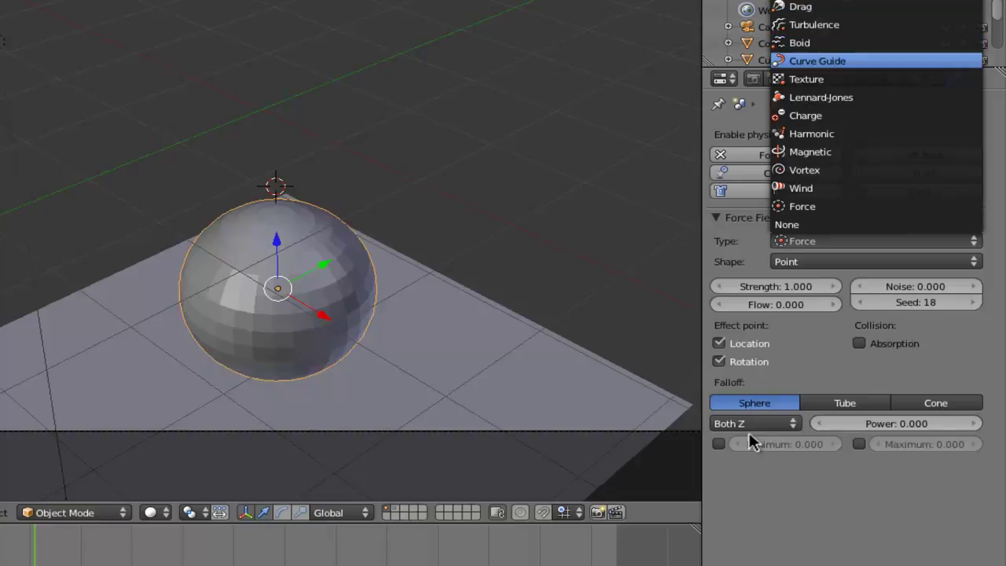
{"action": "key", "text": "Down"}
{"action": "key", "text": "Down"}
{"action": "key", "text": "Down"}
{"action": "key", "text": "Down"}
{"action": "key", "text": "Down"}
{"action": "key", "text": "Down"}
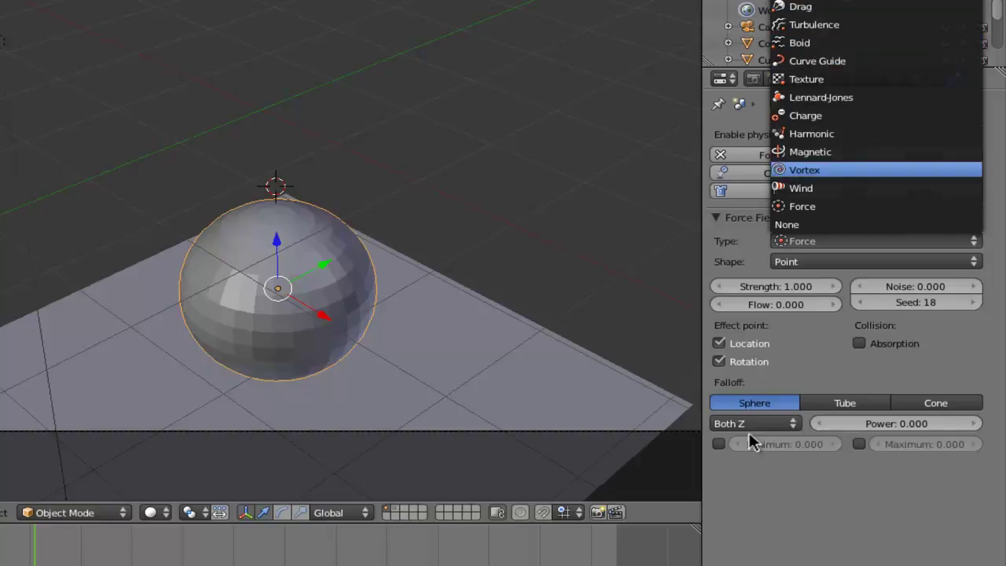
{"action": "key", "text": "Up"}
{"action": "key", "text": "Down"}
{"action": "key", "text": "Down"}
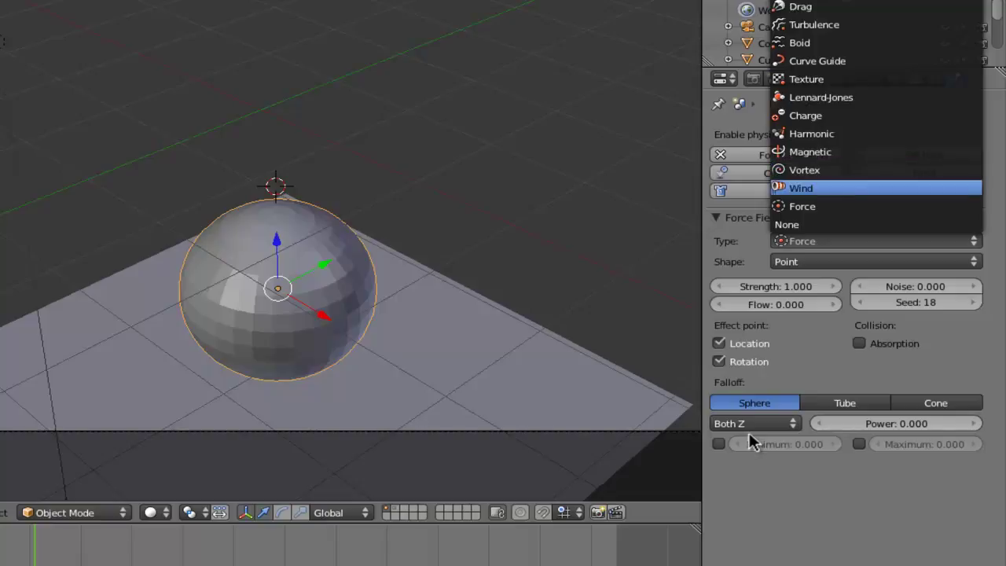
{"action": "key", "text": "Escape"}
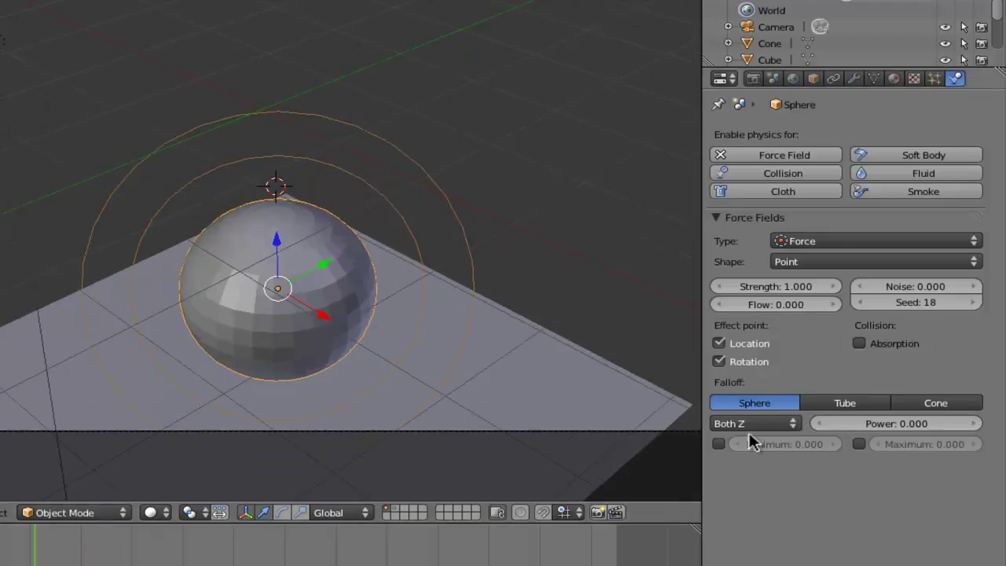
{"action": "key", "text": "ctrl+z"}
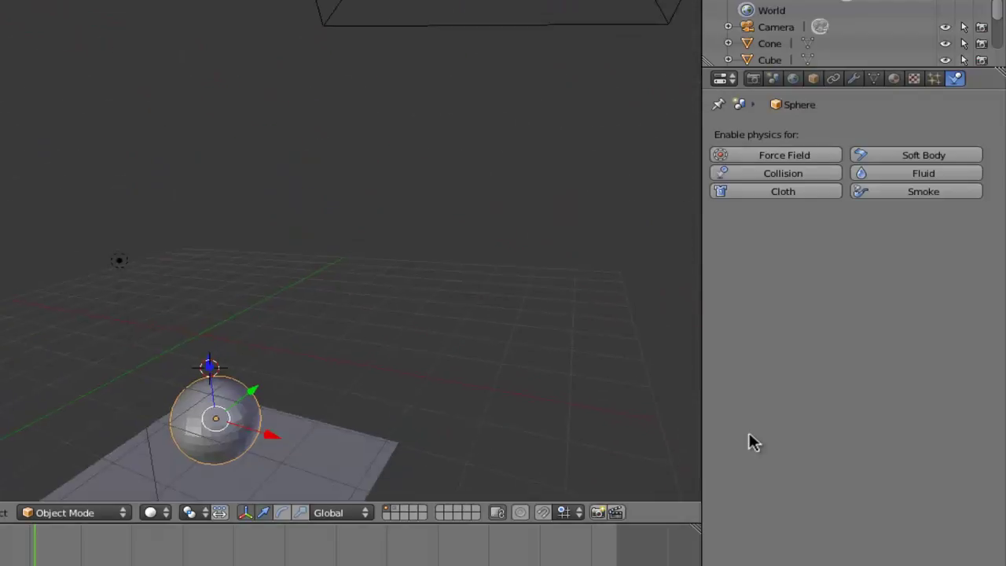
- Move the sphere along Z to raise it above the ground plane
{"action": "key", "text": "g"}
{"action": "key", "text": "z"}
{"action": "key", "text": "Return"}
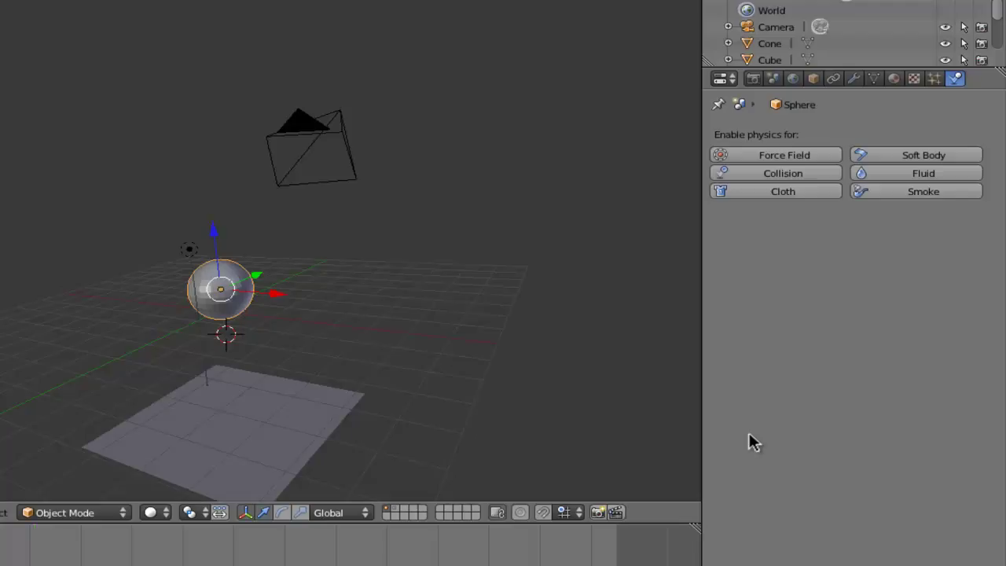
- Set the sphere's particles to render as the 'particle fallings' group
{"action": "key", "text": "ctrl+shift+Tab"}
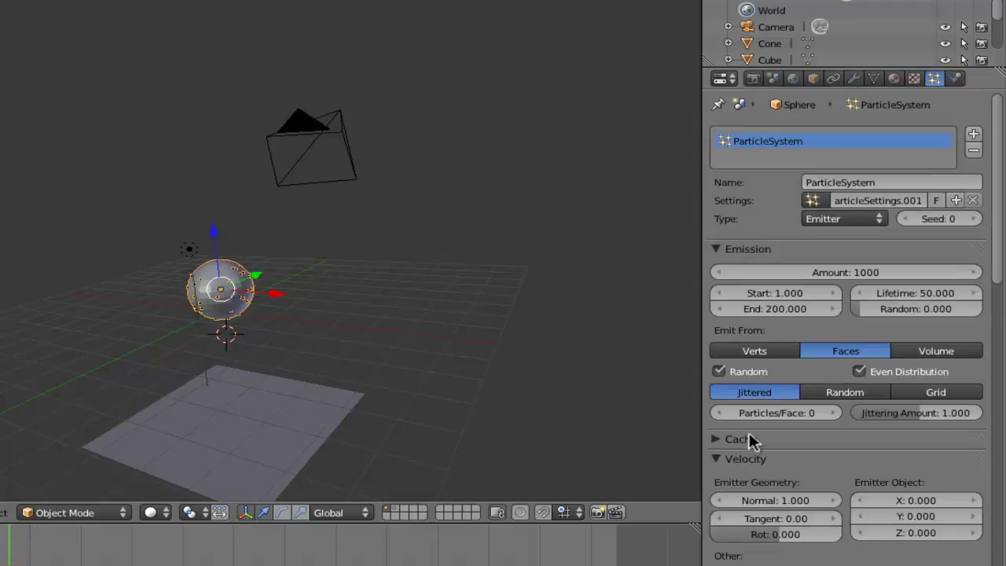
{"action": "scroll", "coordinate": [751, 443], "scroll_direction": "down", "scroll_amount": 2}
{"action": "scroll", "coordinate": [751, 443], "scroll_direction": "down", "scroll_amount": 7}
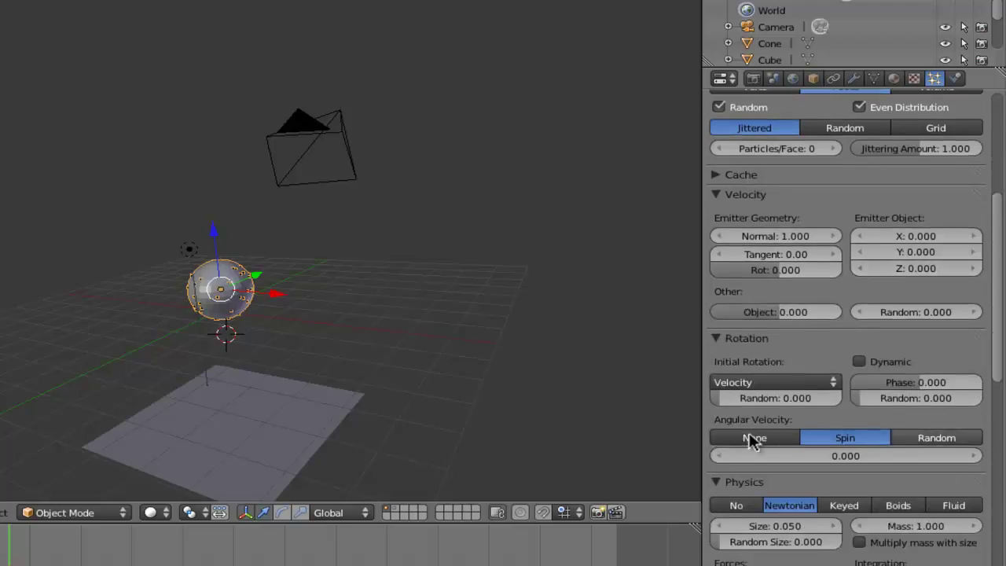
{"action": "scroll", "coordinate": [751, 443], "scroll_direction": "down", "scroll_amount": 2}
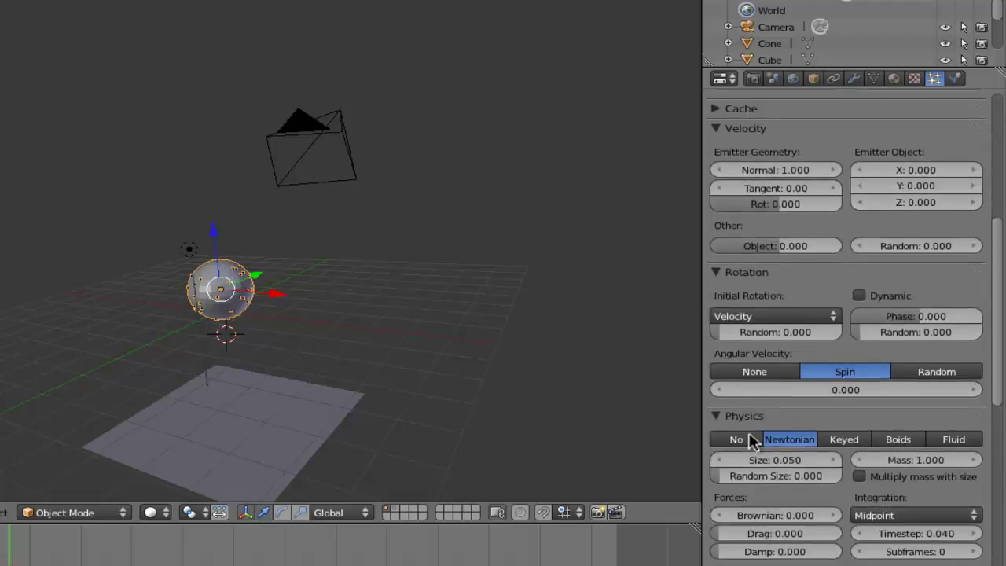
{"action": "scroll", "coordinate": [750, 442], "scroll_direction": "down", "scroll_amount": 5}
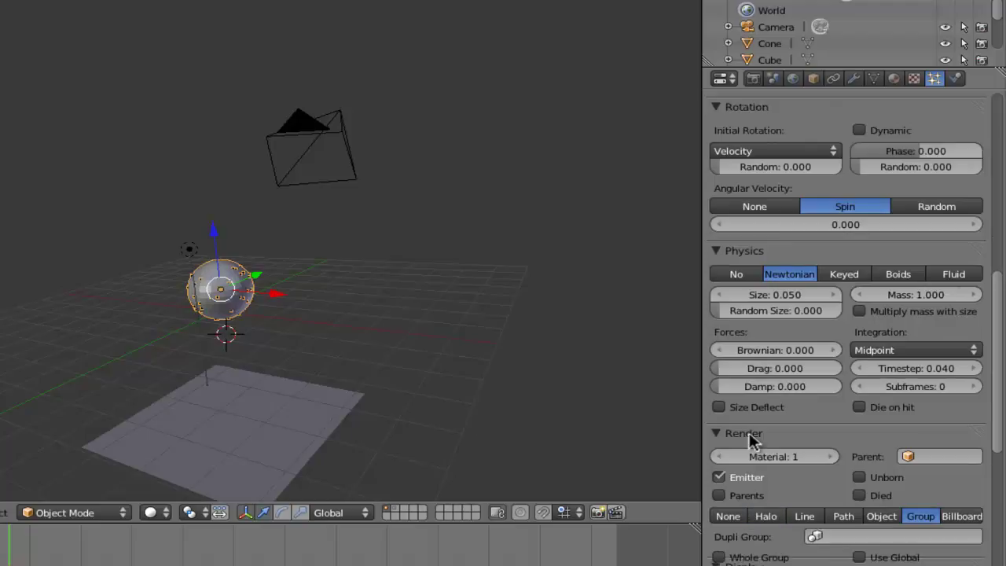
{"action": "left_click", "coordinate": [894, 536]}
{"action": "key", "text": "Return"}
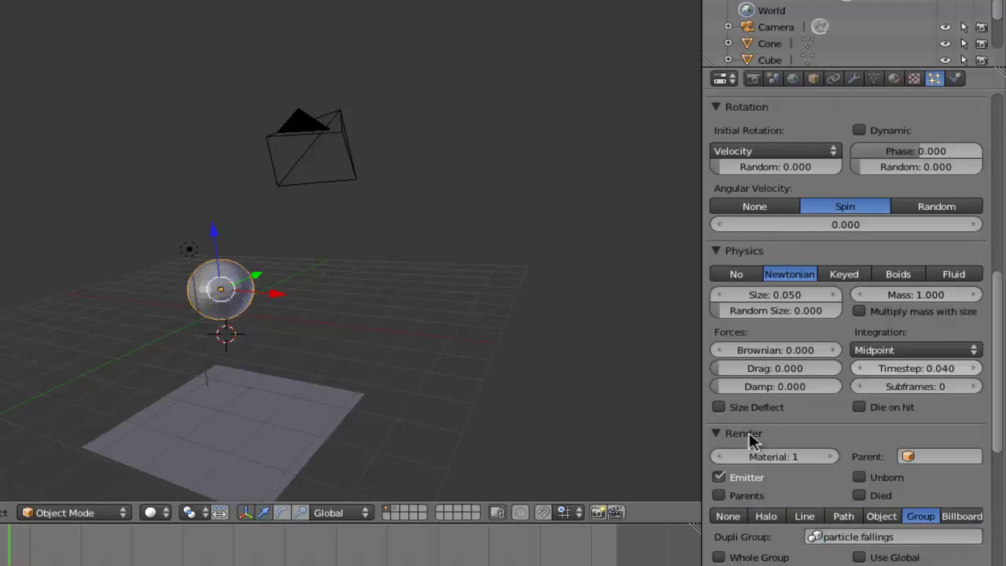
- Play the animation, orbit to a side-on view, and select the plane
{"action": "key", "text": "alt+a"}
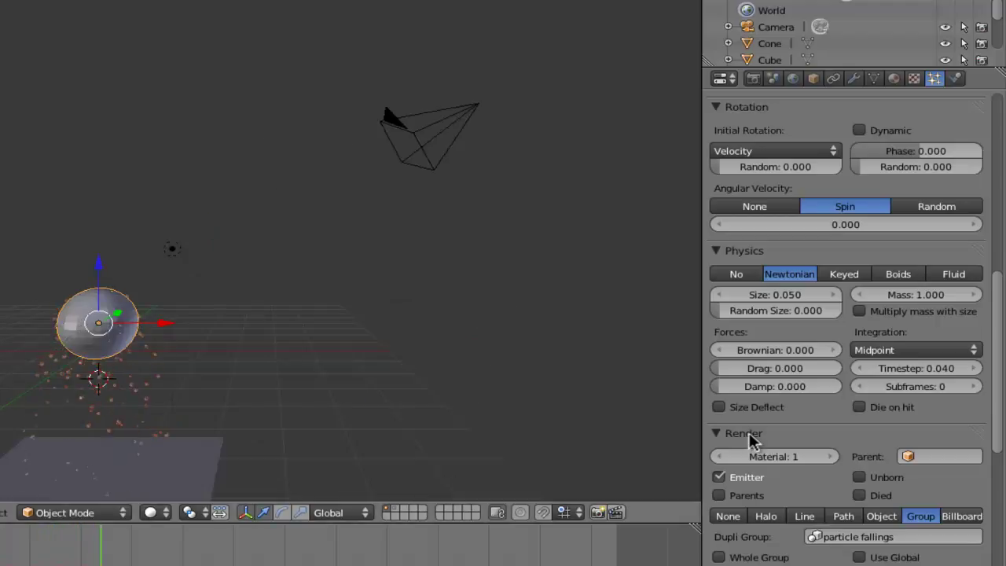
{"action": "key", "text": "KP_8"}
{"action": "key", "text": "KP_8"}
{"action": "key", "text": "KP_8"}
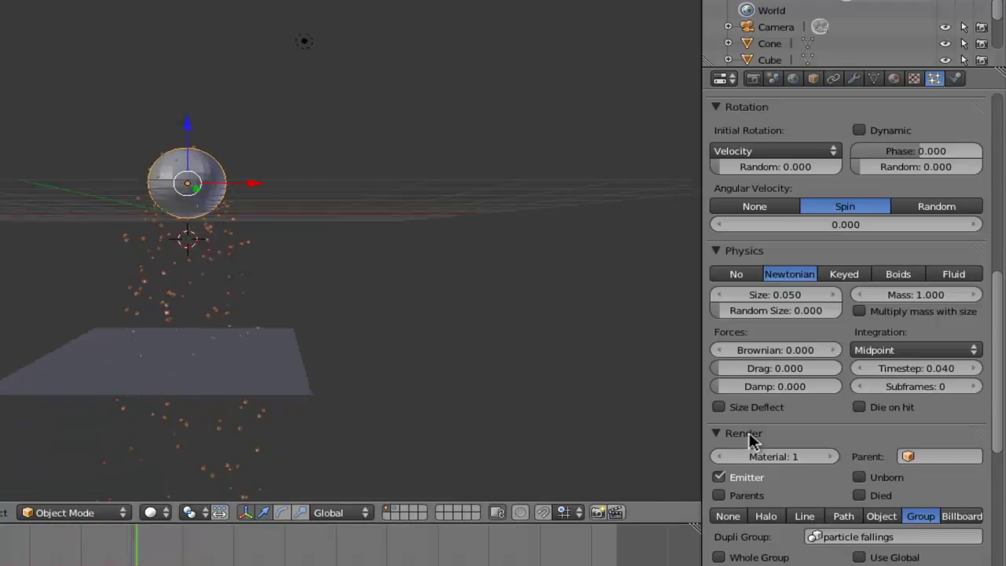
{"action": "right_click", "coordinate": [301, 309]}
- Scale the plane slightly larger, toggle Force Field on and off, then make it a Collision object
{"action": "key", "text": "s"}
{"action": "left_click", "coordinate": [361, 317]}
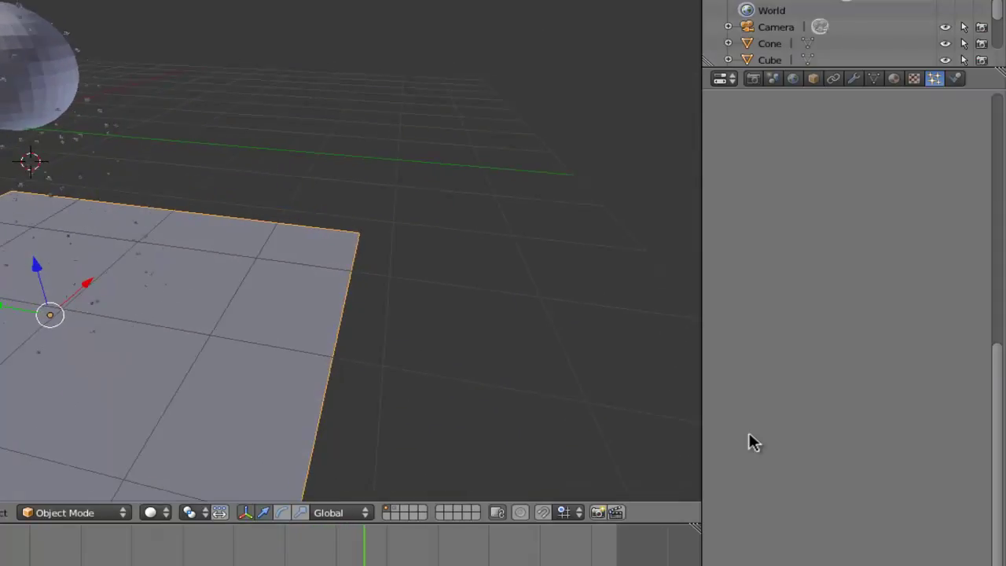
{"action": "scroll", "coordinate": [750, 443], "scroll_direction": "down", "scroll_amount": 1, "text": "ctrl"}
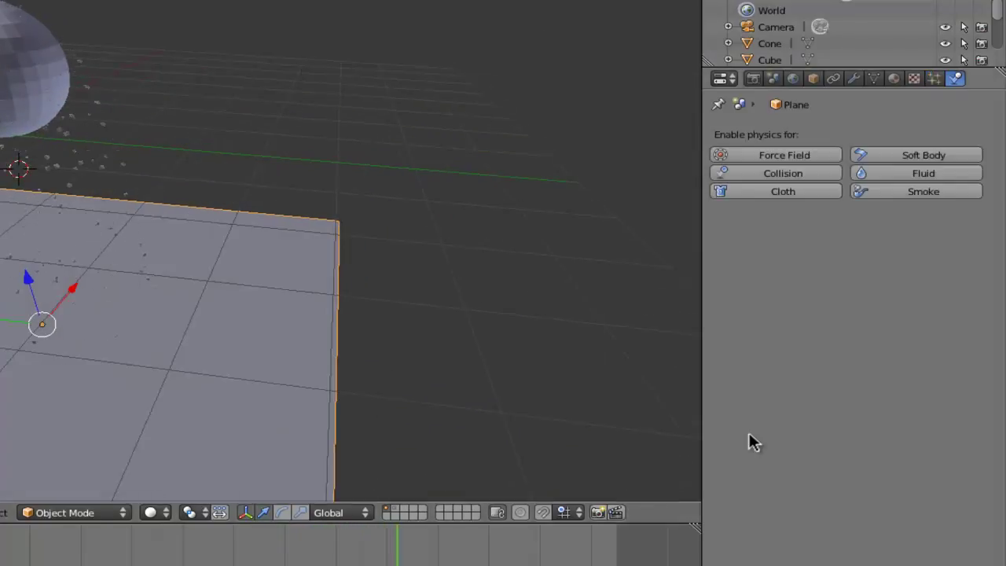
{"action": "left_click", "coordinate": [784, 154]}
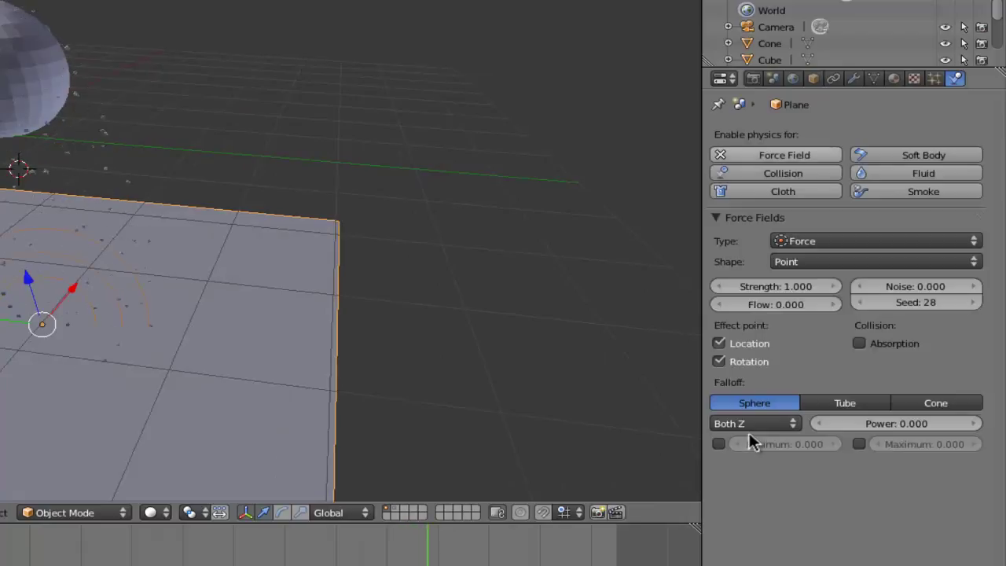
{"action": "left_click", "coordinate": [784, 155]}
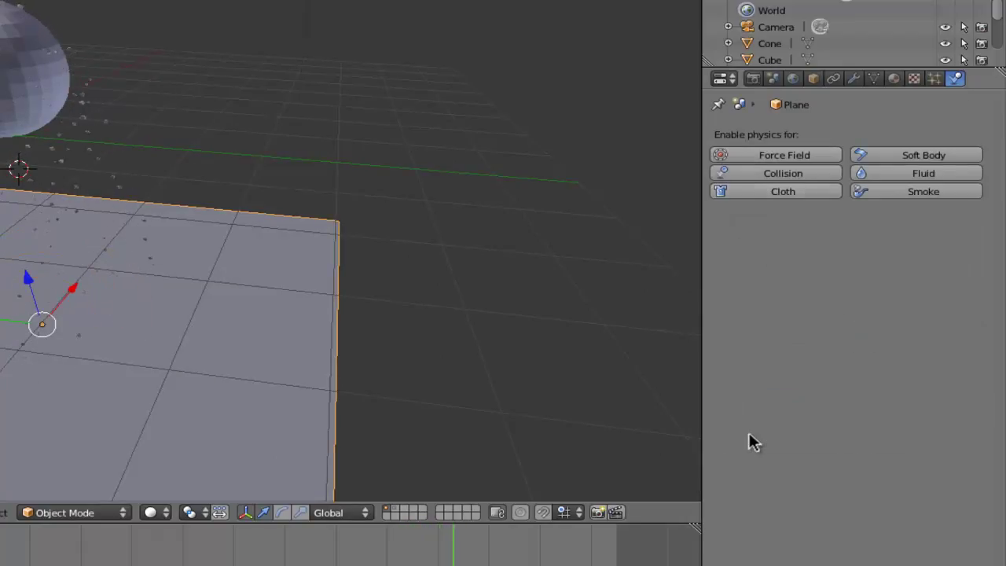
{"action": "left_click", "coordinate": [783, 173]}
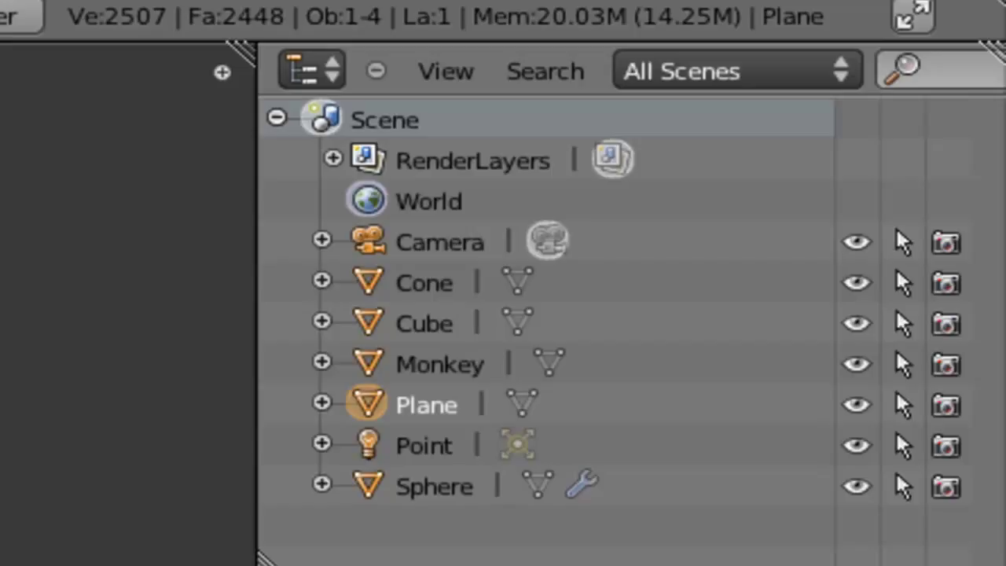
{"action": "left_click", "coordinate": [322, 487]}
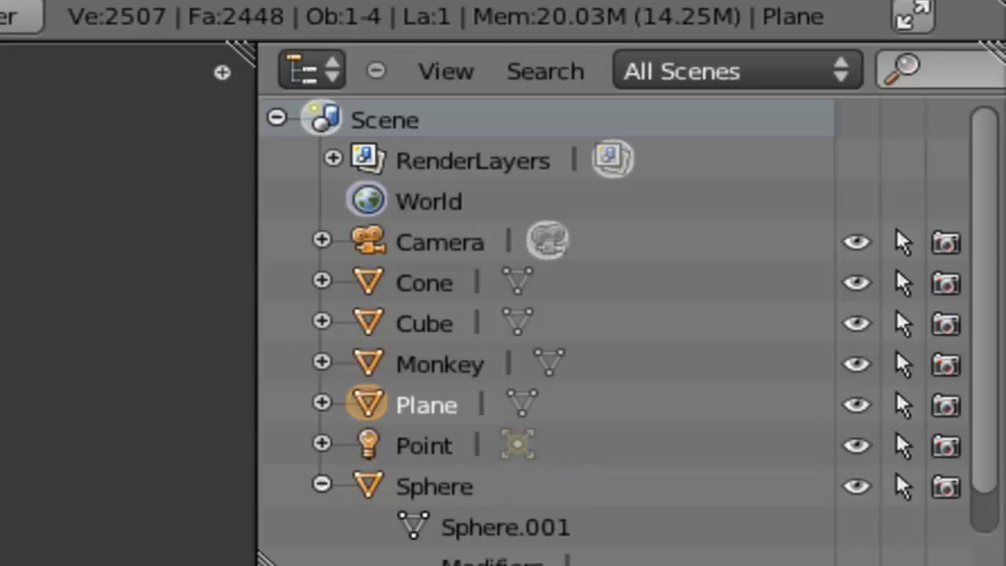
{"action": "scroll", "coordinate": [551, 314], "scroll_direction": "down", "scroll_amount": 1}
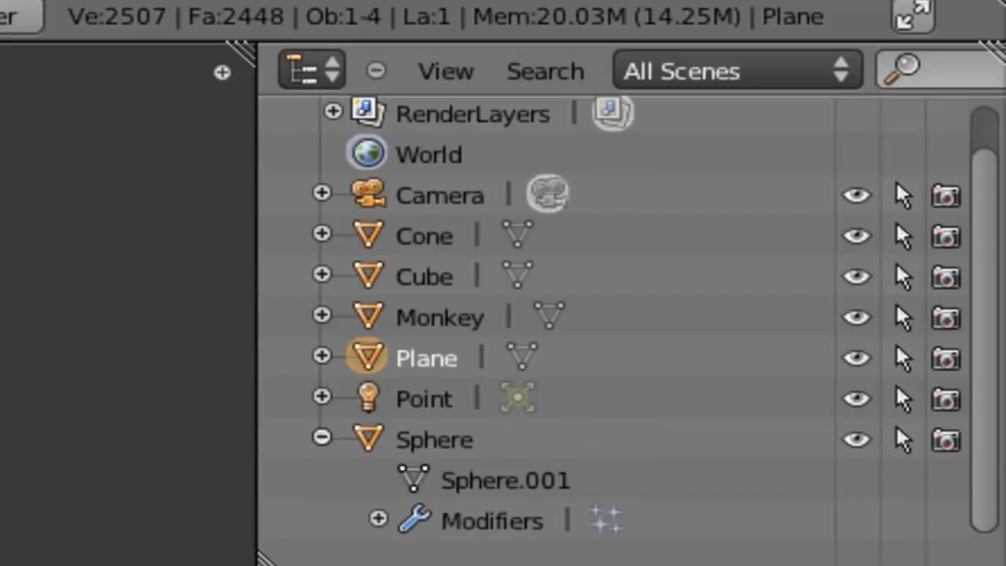
{"action": "left_click", "coordinate": [321, 437]}
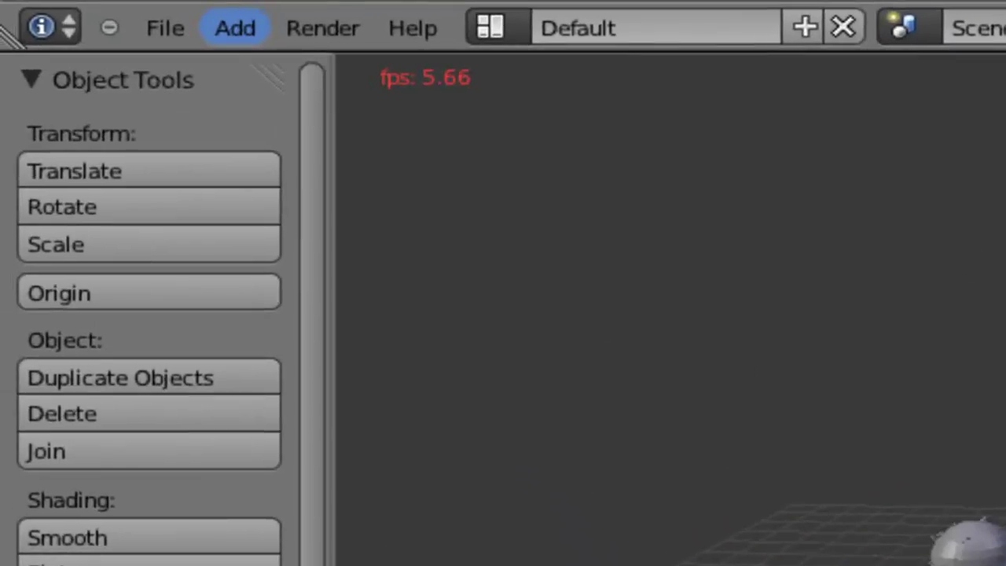
- Open the Add menu and close it without adding anything
{"action": "left_click", "coordinate": [139, 18]}
{"action": "left_click", "coordinate": [235, 28]}
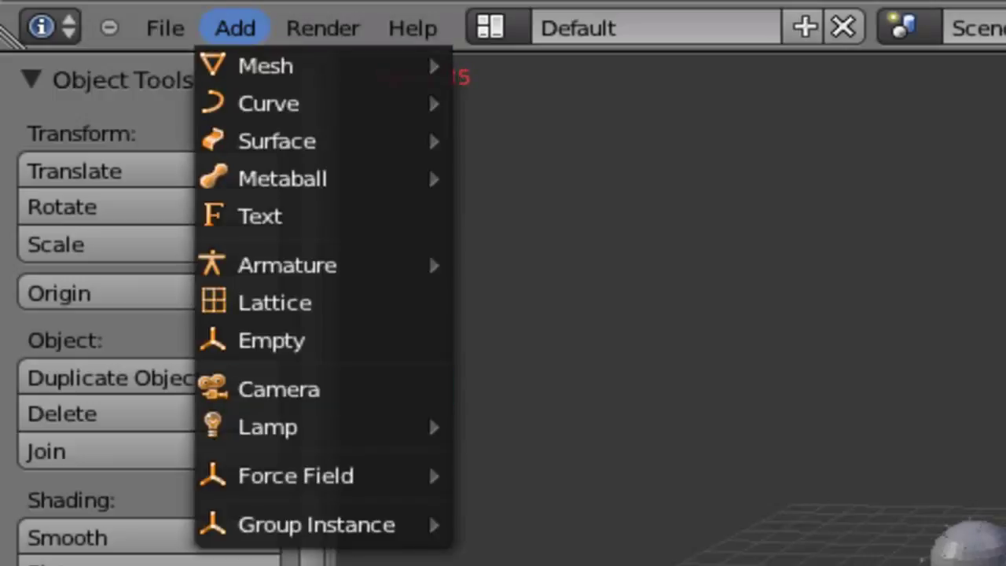
{"action": "key", "text": "Escape"}
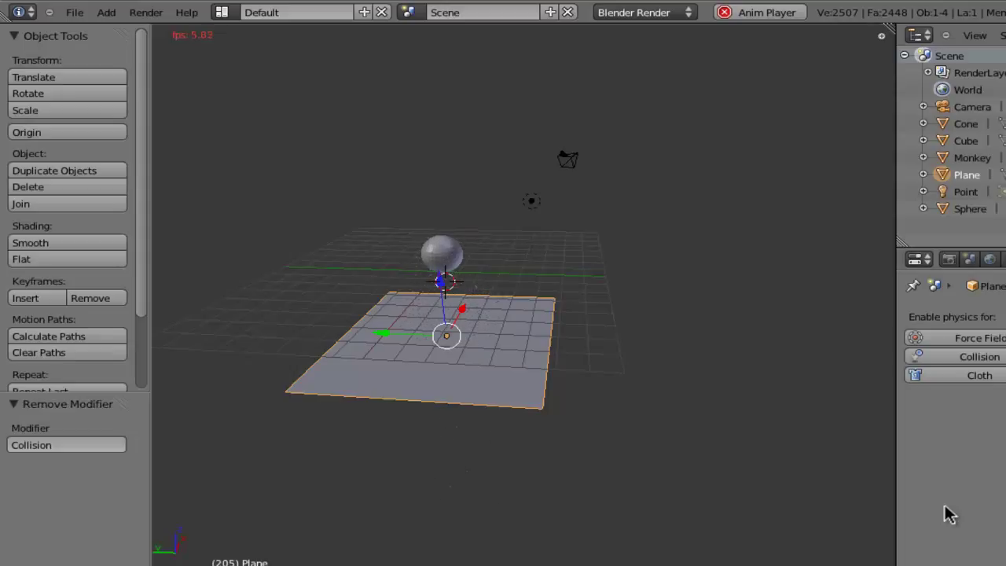
- Turn the 3D viewport into the Graph Editor, then the DopeSheet, and view its modes
{"action": "left_click", "coordinate": [11, 563]}
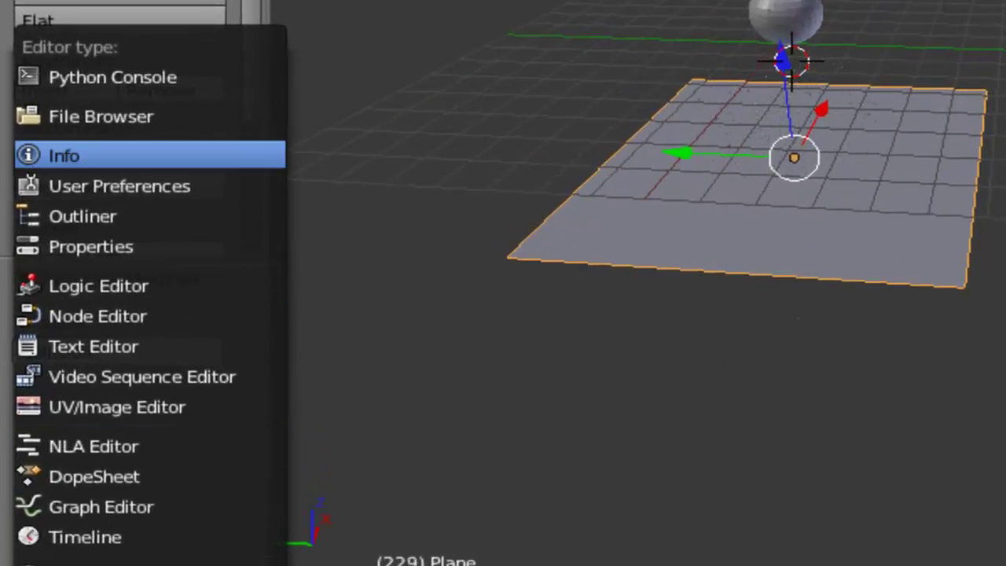
{"action": "left_click", "coordinate": [33, 565]}
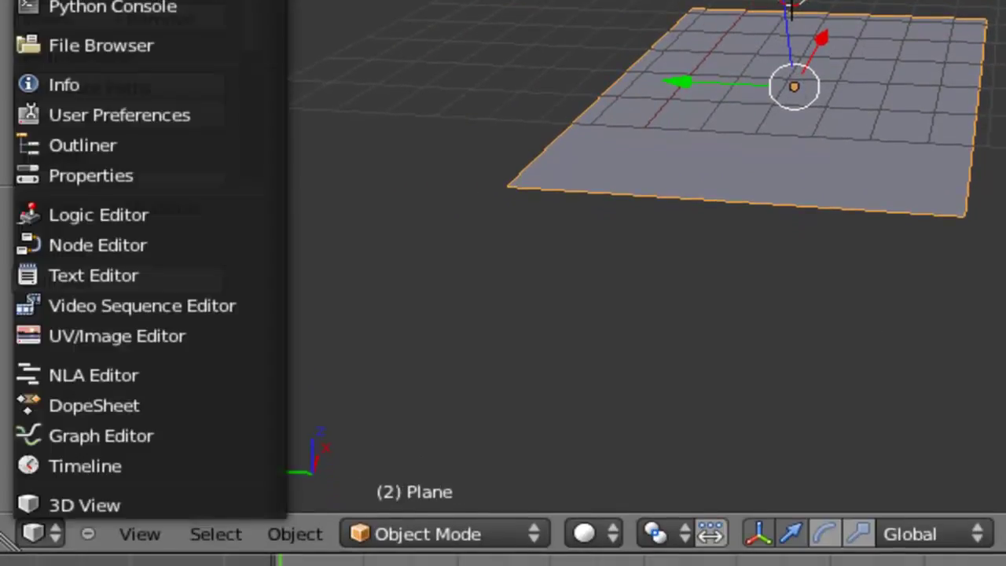
{"action": "left_click", "coordinate": [101, 436]}
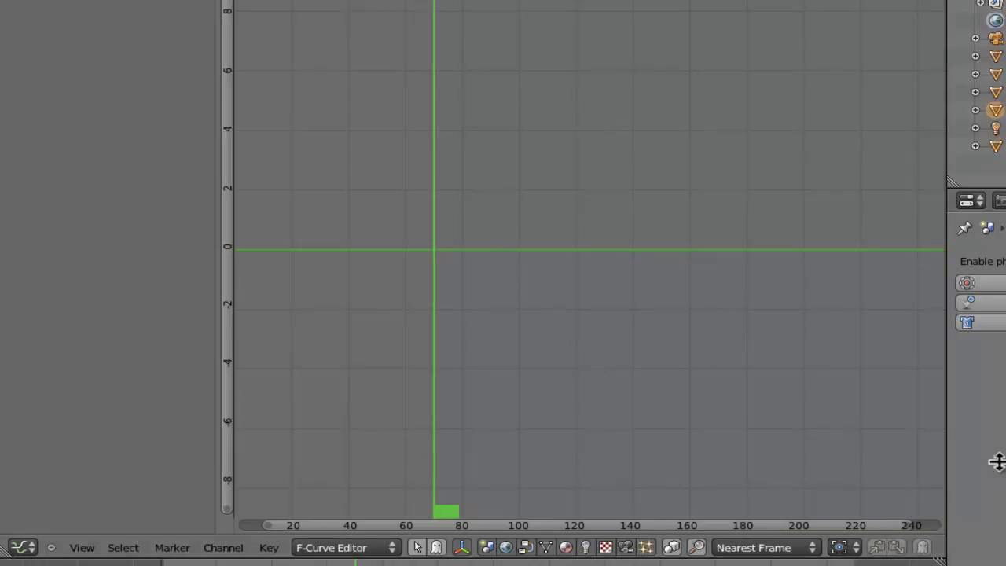
{"action": "left_click", "coordinate": [22, 547]}
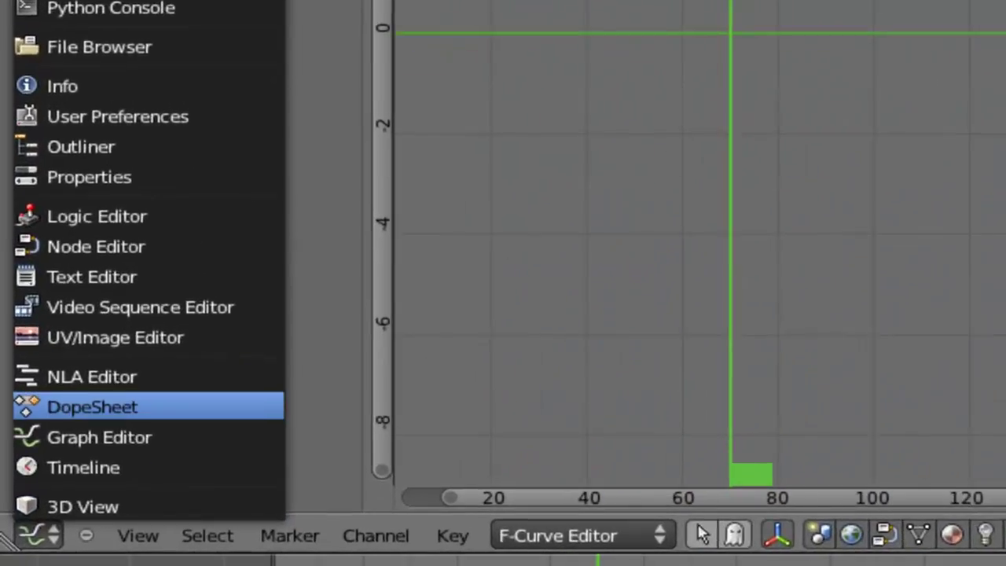
{"action": "left_click", "coordinate": [82, 424]}
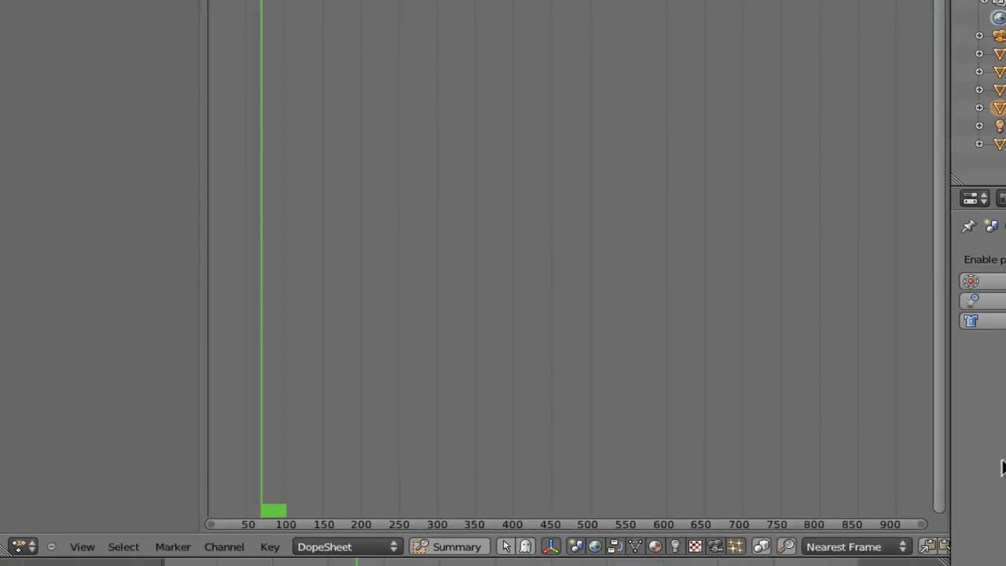
{"action": "left_click", "coordinate": [346, 546]}
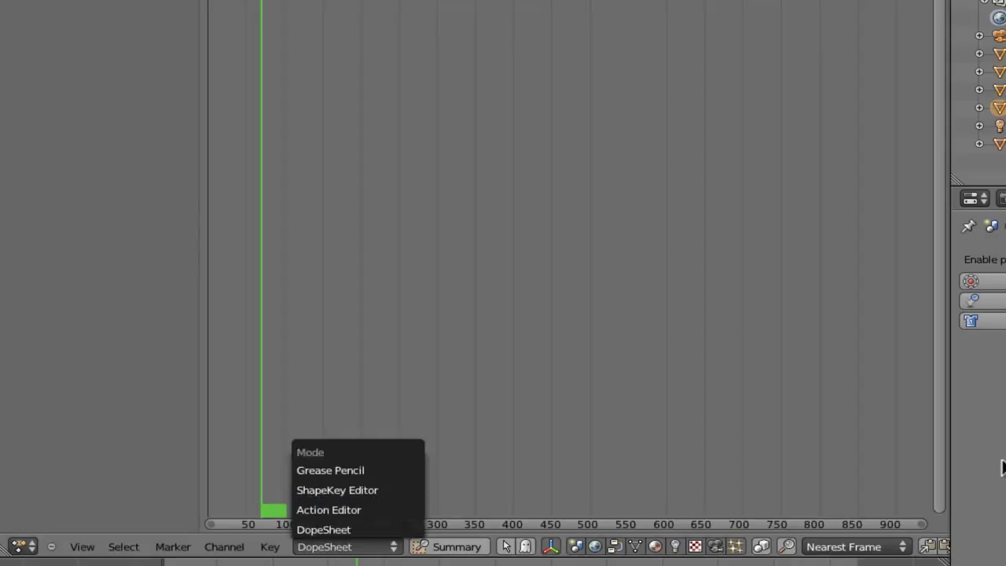
- Switch the area to the NLA Editor, back to 3D View, then NLA Editor again
{"action": "left_click", "coordinate": [21, 547]}
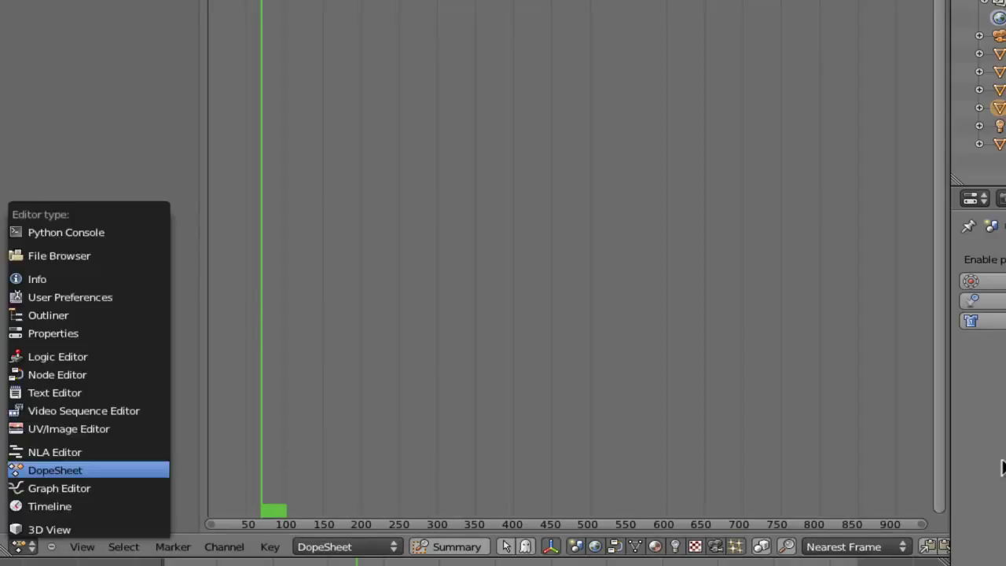
{"action": "left_click", "coordinate": [54, 452]}
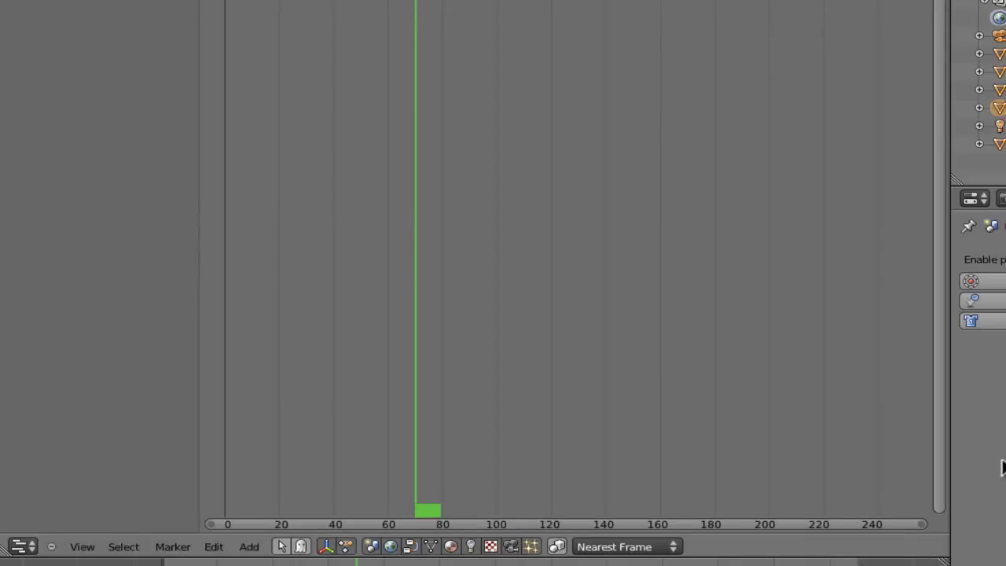
{"action": "left_click", "coordinate": [21, 546]}
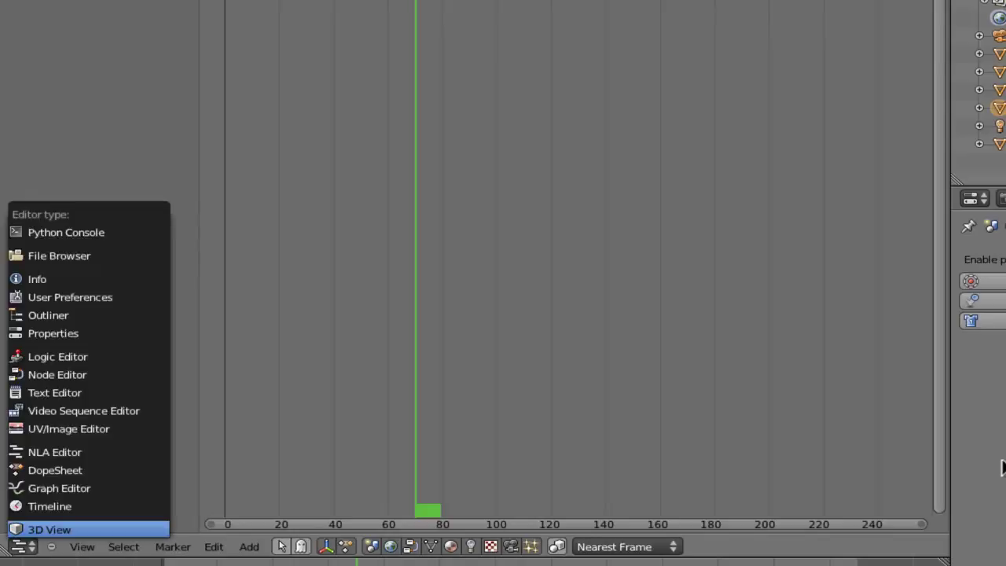
{"action": "left_click", "coordinate": [32, 531]}
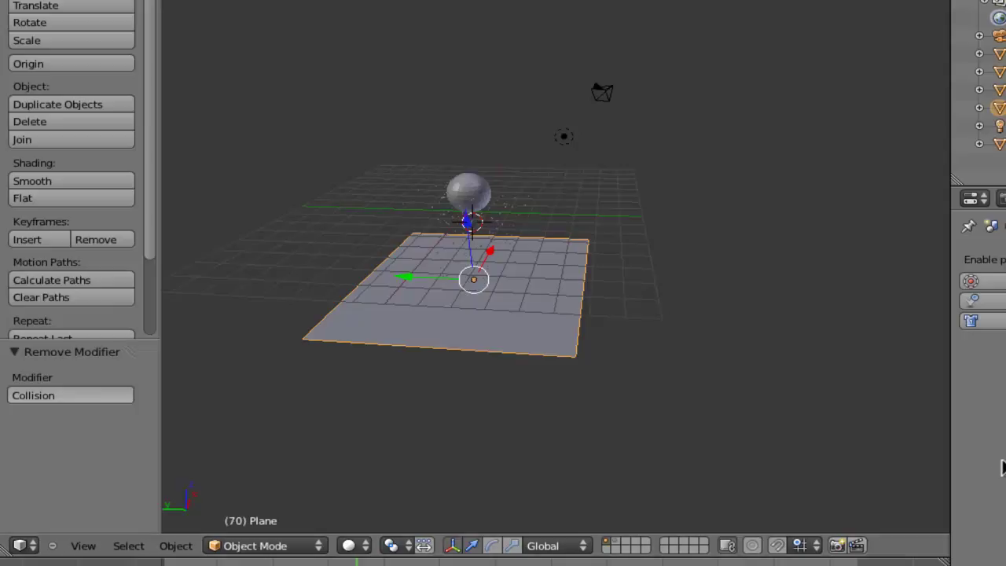
{"action": "left_click", "coordinate": [19, 546]}
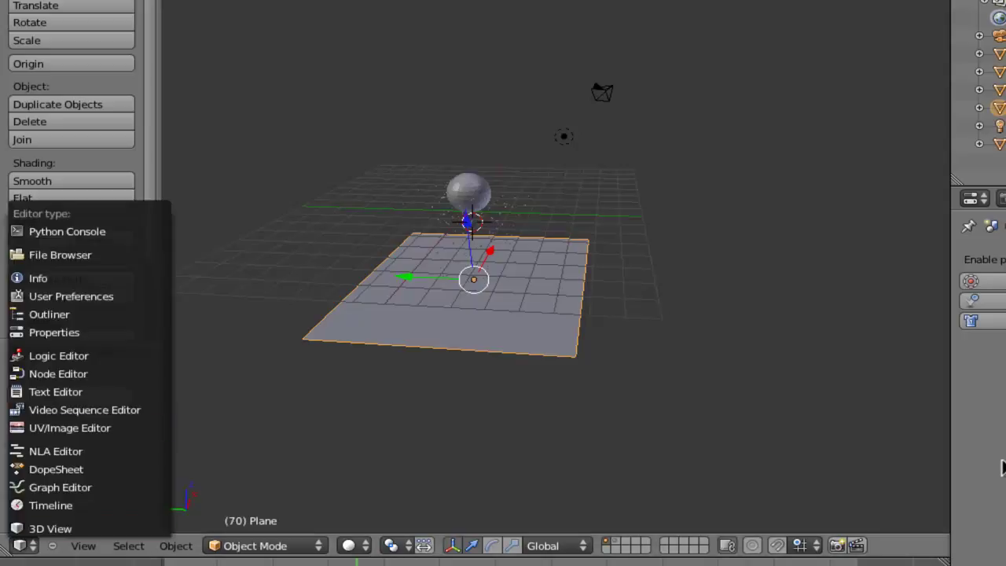
{"action": "left_click", "coordinate": [55, 451]}
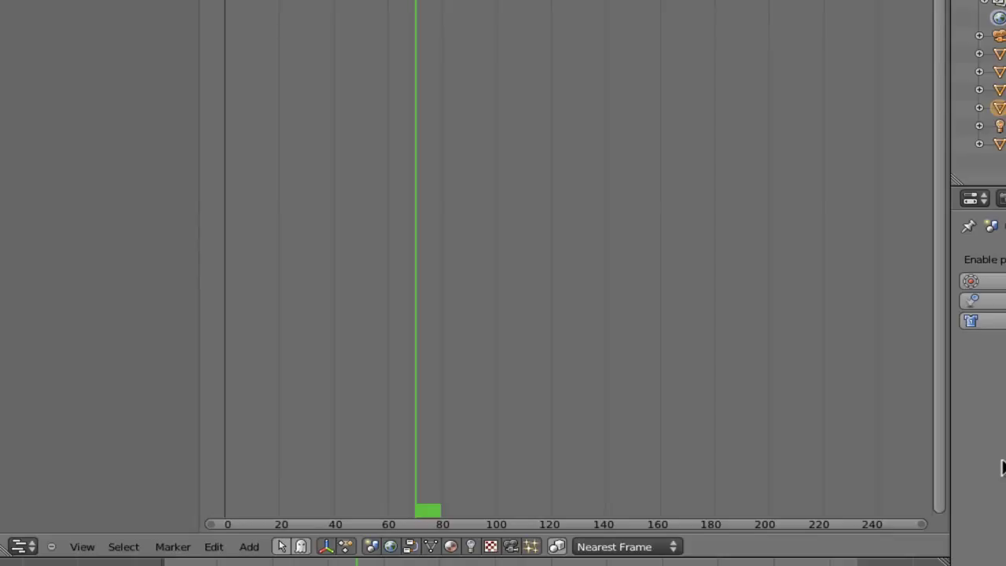
- Turn the main area into the UV/Image Editor, then the Video Sequence Editor
{"action": "left_click", "coordinate": [23, 547]}
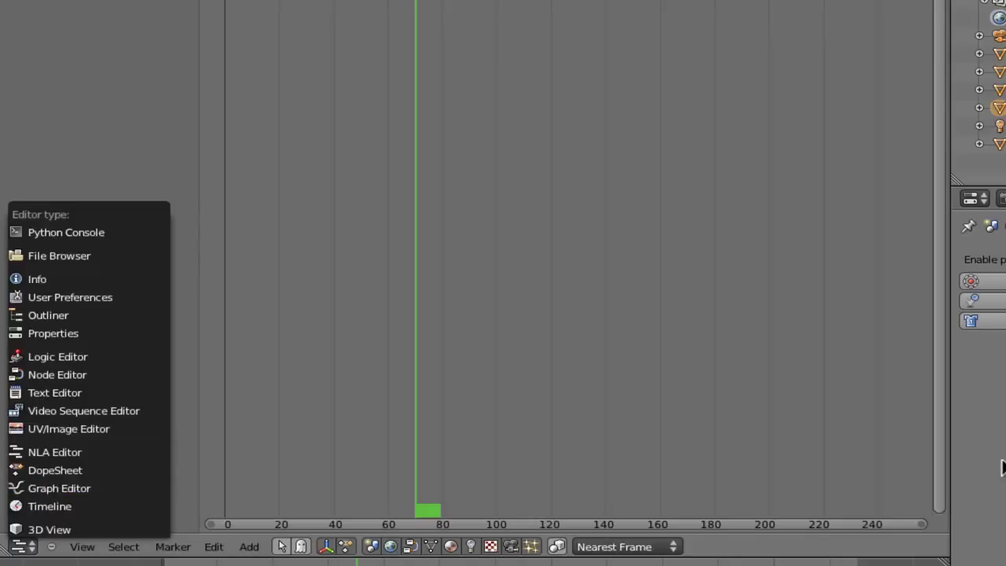
{"action": "key", "text": "Return"}
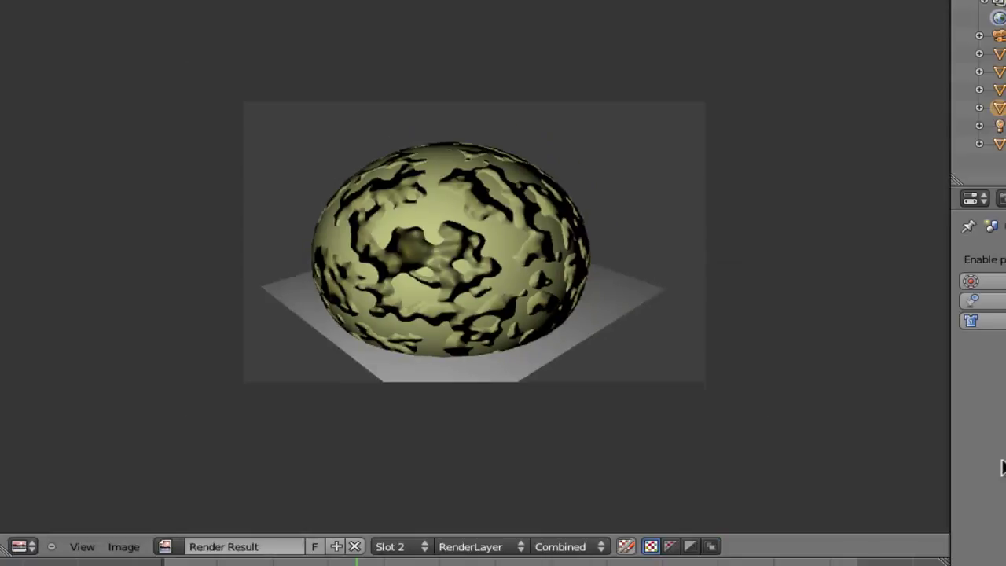
{"action": "left_click", "coordinate": [19, 546]}
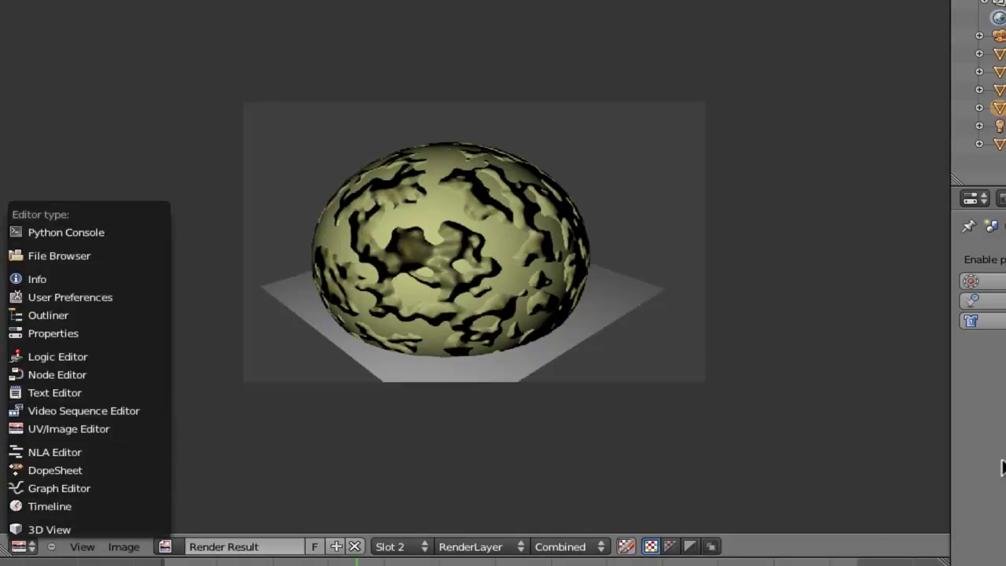
{"action": "key", "text": "Return"}
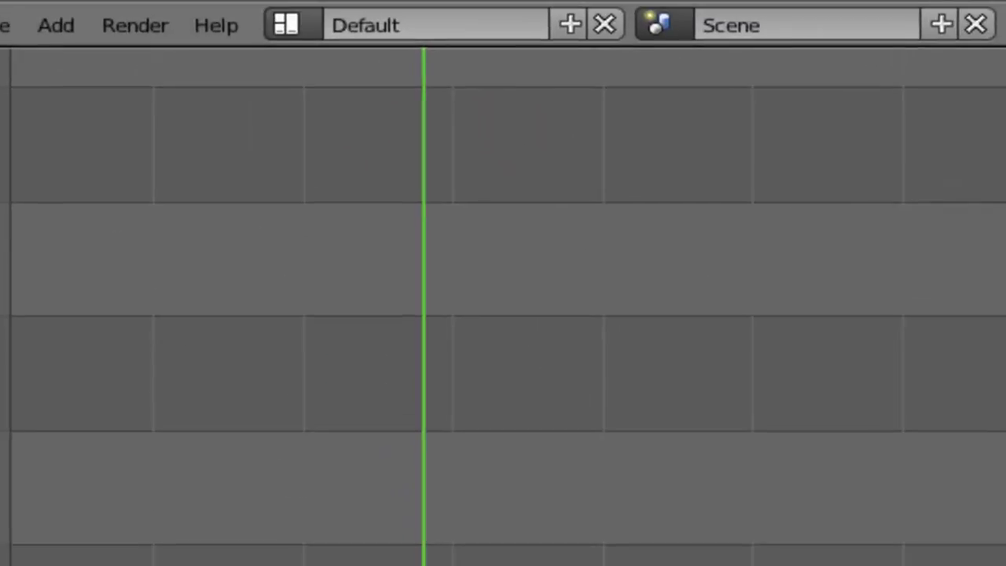
- Apply the Video Editing screen layout, then return to the Default layout
{"action": "left_click", "coordinate": [285, 25]}
{"action": "key", "text": "Down"}
{"action": "key", "text": "Down"}
{"action": "key", "text": "Down"}
{"action": "key", "text": "Down"}
{"action": "key", "text": "Return"}
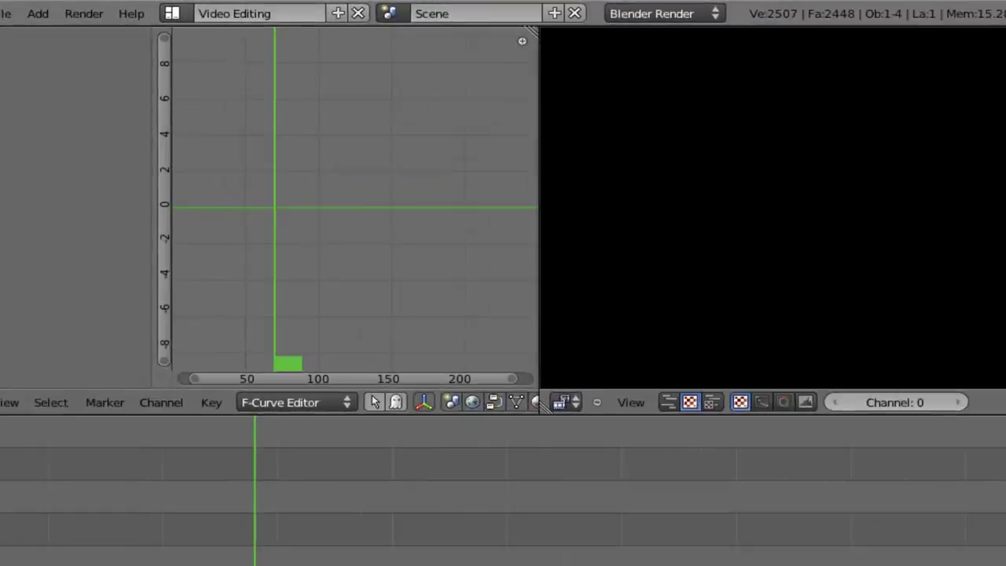
{"action": "left_click", "coordinate": [127, 9]}
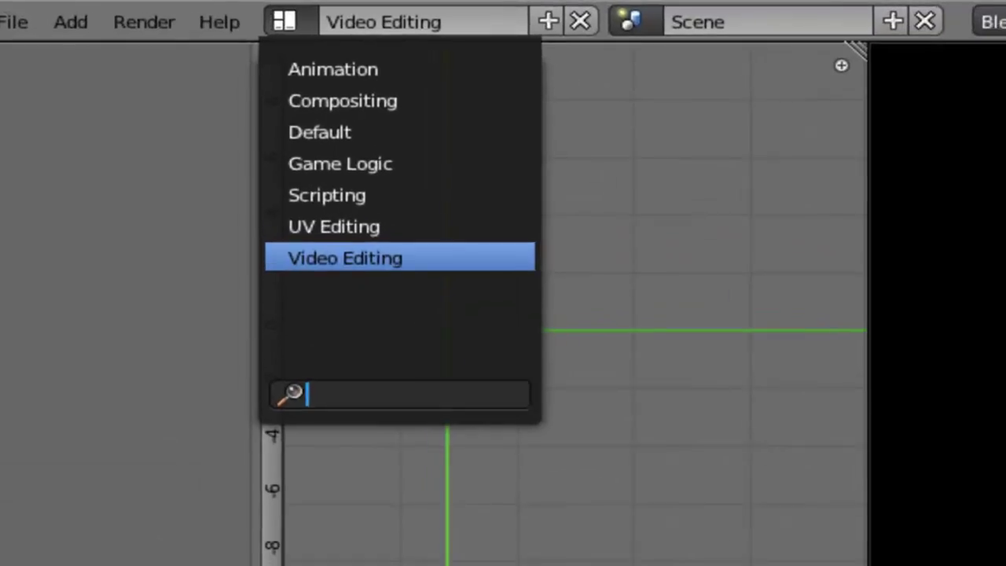
{"action": "key", "text": "Up"}
{"action": "key", "text": "Up"}
{"action": "key", "text": "Up"}
- Change the main area back to the 3D View
{"action": "key", "text": "Up"}
{"action": "key", "text": "Return"}
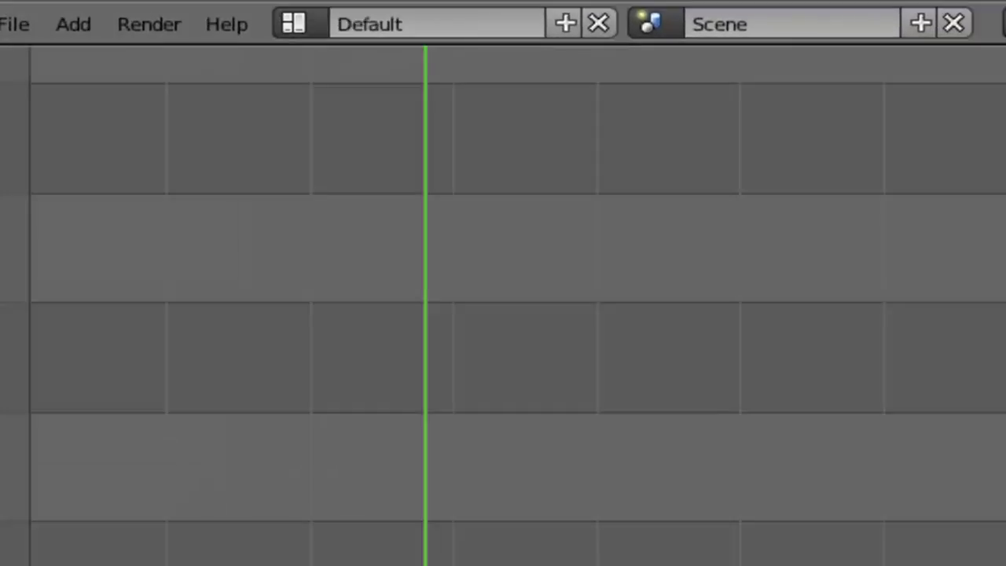
{"action": "key", "text": "Up"}
{"action": "key", "text": "Up"}
{"action": "key", "text": "Up"}
{"action": "key", "text": "Up"}
{"action": "key", "text": "Up"}
{"action": "key", "text": "Up"}
{"action": "key", "text": "Up"}
{"action": "key", "text": "Up"}
{"action": "key", "text": "Up"}
{"action": "key", "text": "Up"}
{"action": "key", "text": "Up"}
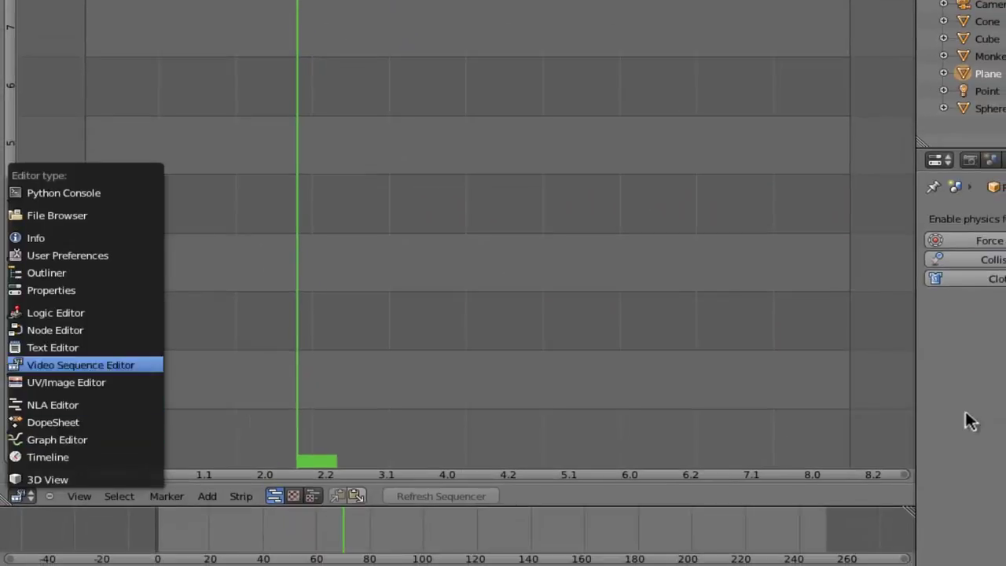
{"action": "key", "text": "Up"}
{"action": "key", "text": "Up"}
{"action": "key", "text": "Up"}
{"action": "key", "text": "Up"}
{"action": "key", "text": "Up"}
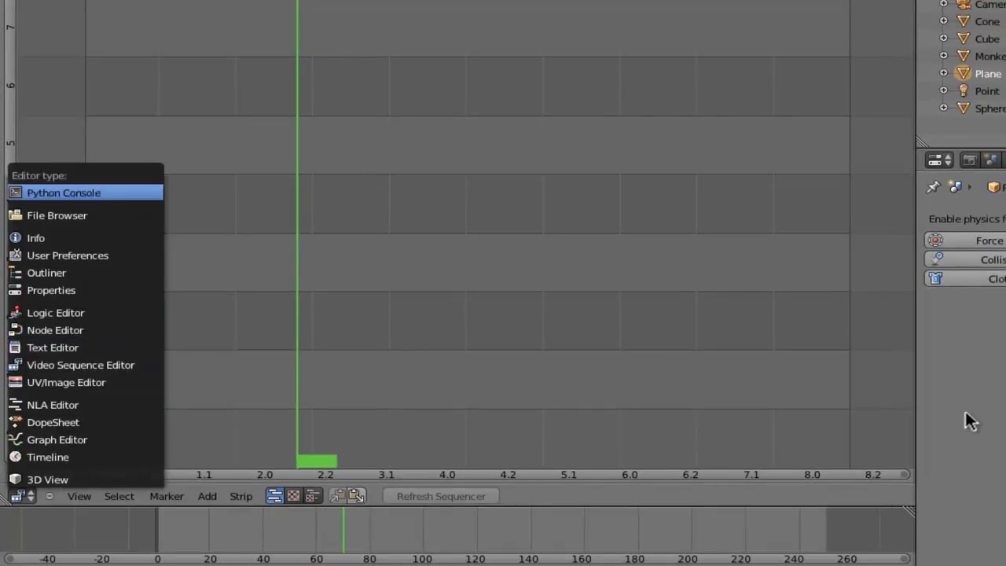
{"action": "key", "text": "Up"}
{"action": "key", "text": "Escape"}
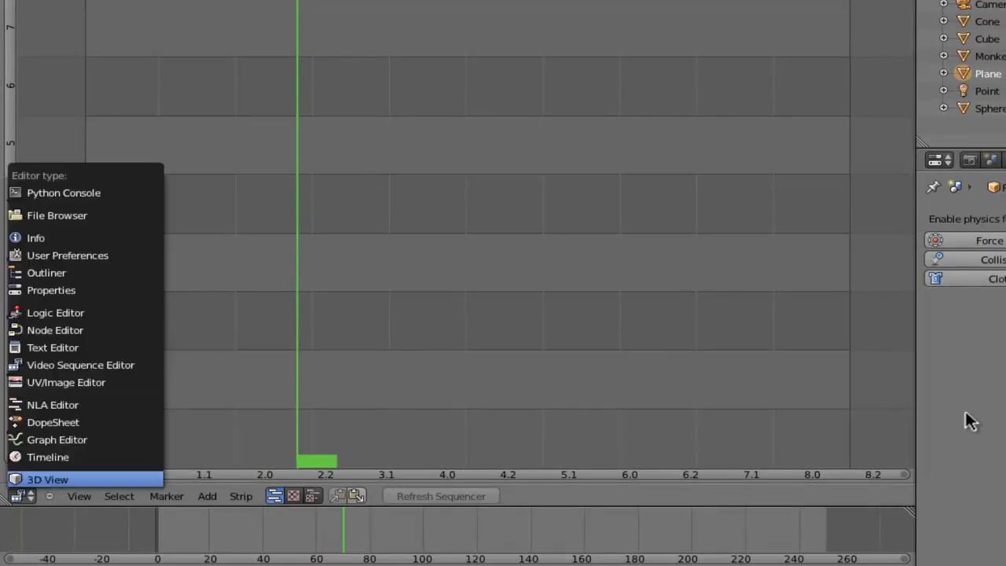
{"action": "key", "text": "Return"}
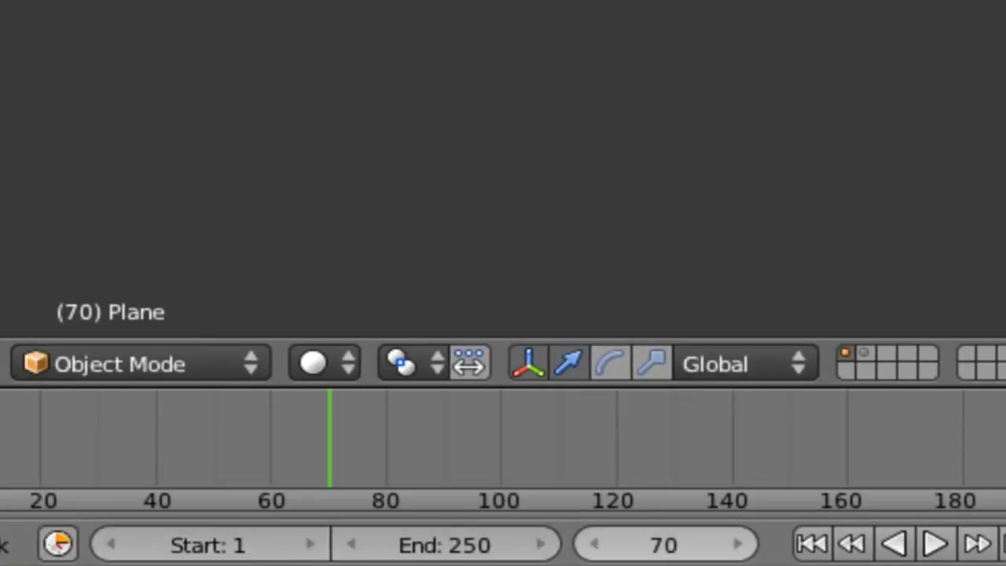
- Jump to frame 1, step forward a frame, and return to the first frame
{"action": "key", "text": "shift+Left"}
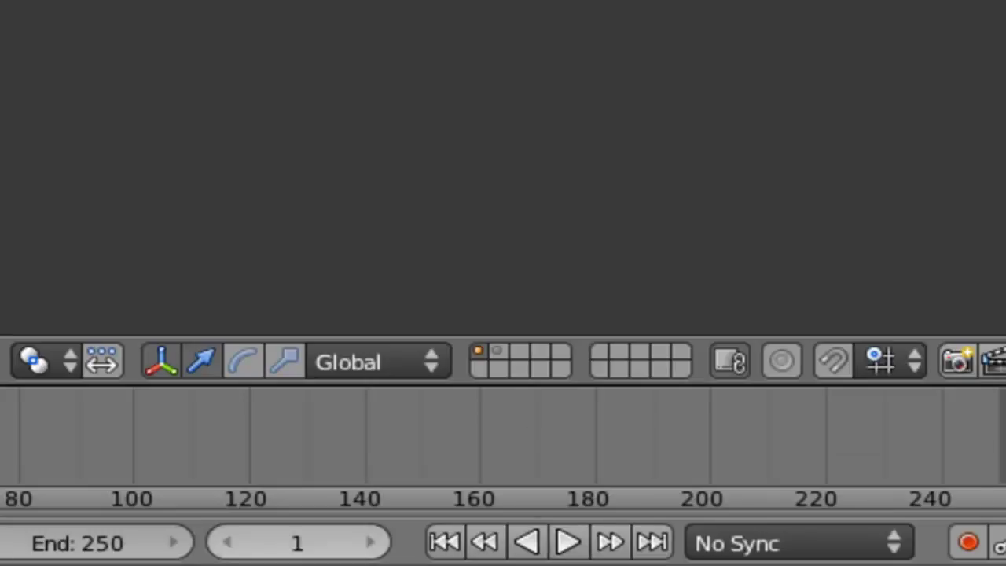
{"action": "key", "text": "Right"}
{"action": "key", "text": "Right"}
{"action": "key", "text": "shift+Left"}
- Play the animation forward and stop, then play it in reverse and stop at frame 5
{"action": "key", "text": "alt+a"}
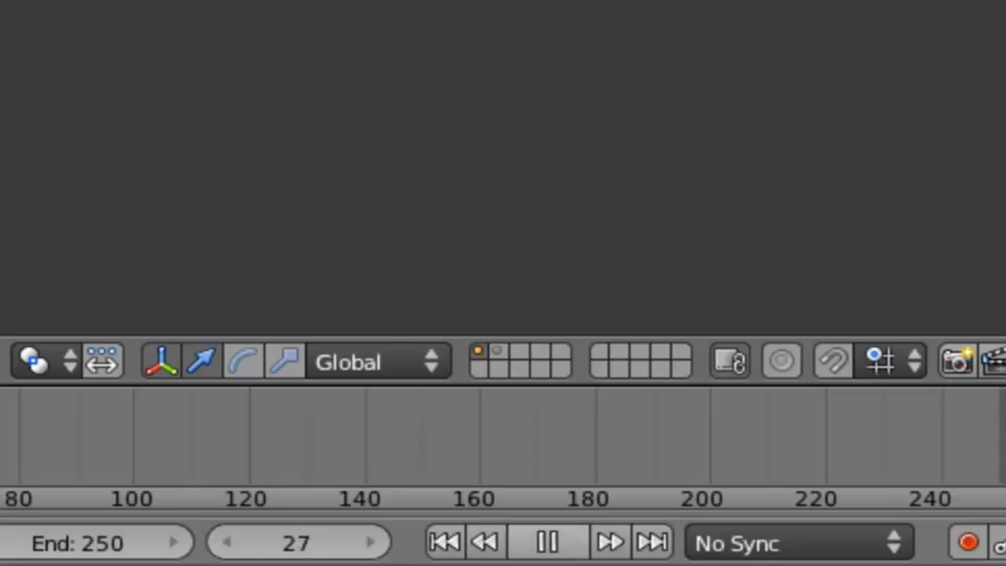
{"action": "key", "text": "alt+a"}
{"action": "key", "text": "shift+alt+a"}
{"action": "key", "text": "alt+a"}
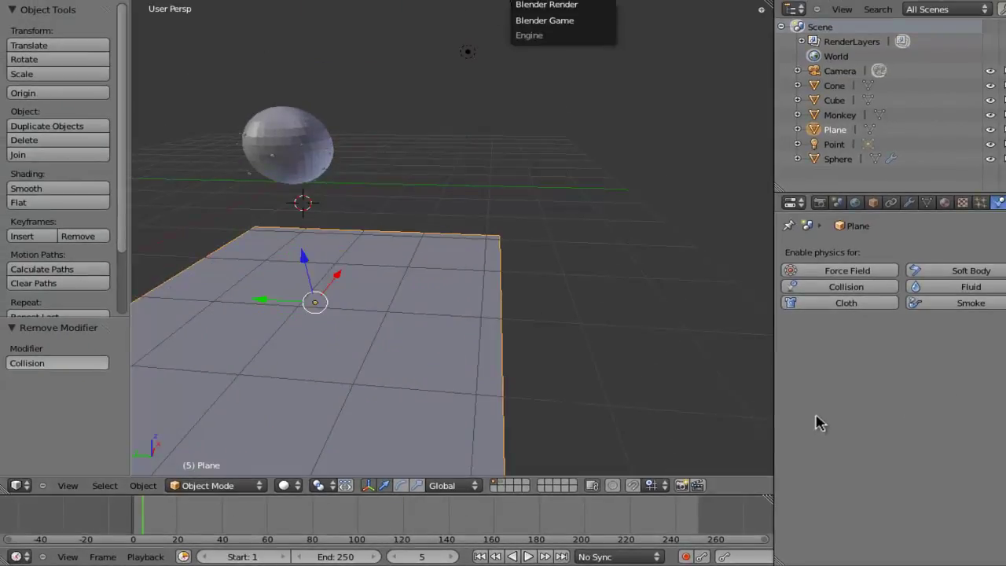
- Keep Blender Render as the render engine
{"action": "key", "text": "Down"}
{"action": "key", "text": "Up"}
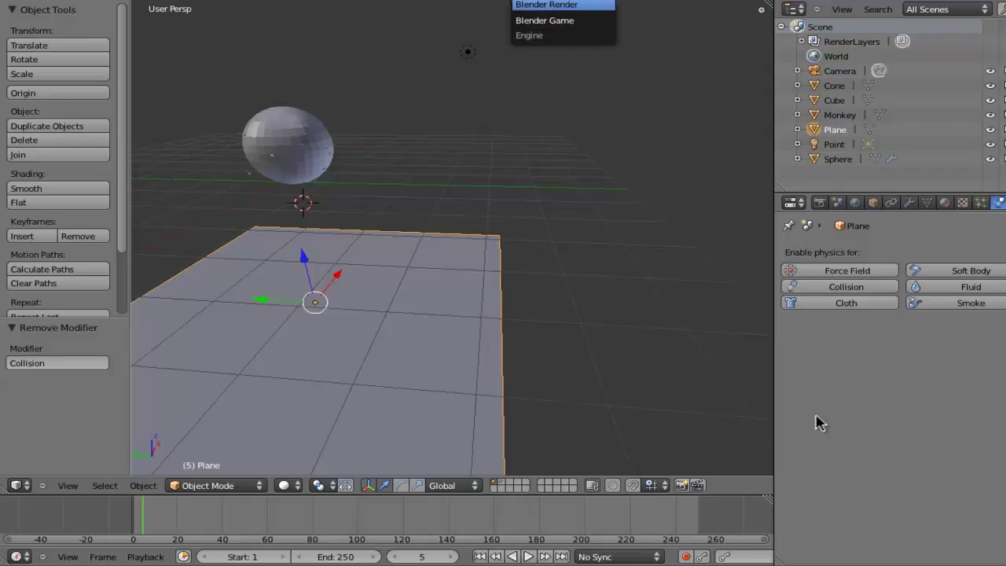
{"action": "key", "text": "Return"}
- In User Preferences Add-ons, filter to the Render category and tick Light Field Tools
{"action": "key", "text": "F4"}
{"action": "key", "text": "Down"}
{"action": "key", "text": "Down"}
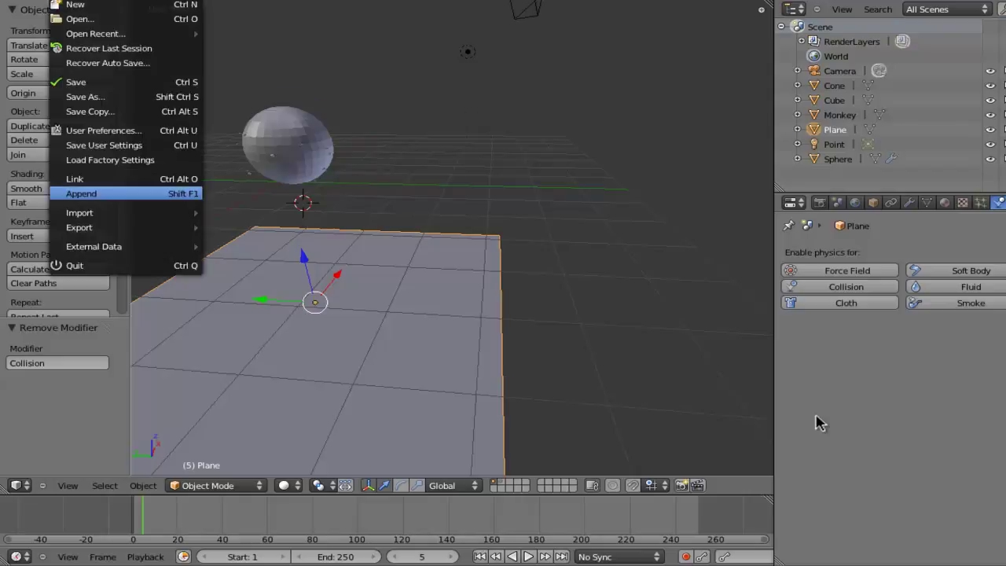
{"action": "key", "text": "Up"}
{"action": "key", "text": "Up"}
{"action": "key", "text": "Up"}
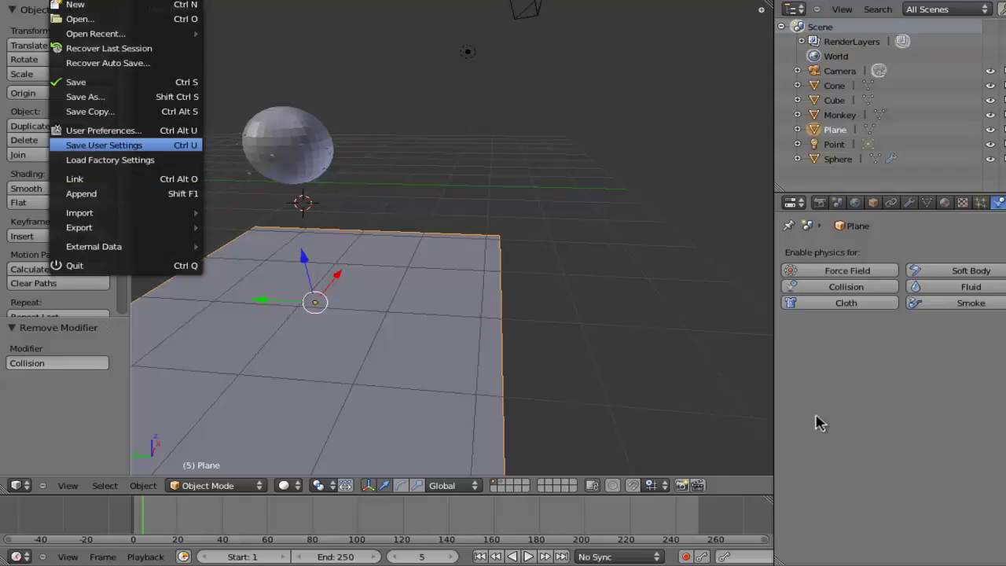
{"action": "key", "text": "Up"}
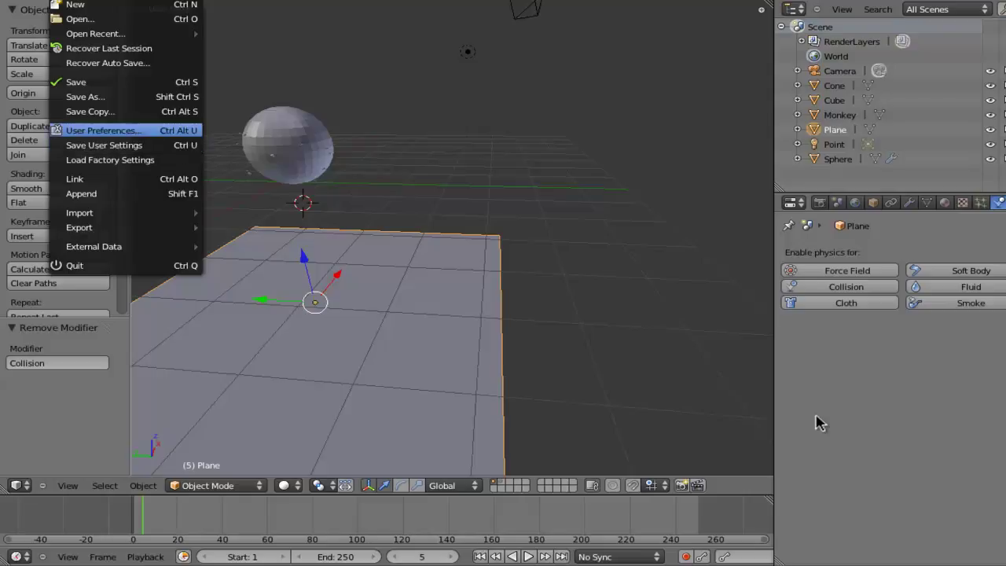
{"action": "key", "text": "Return"}
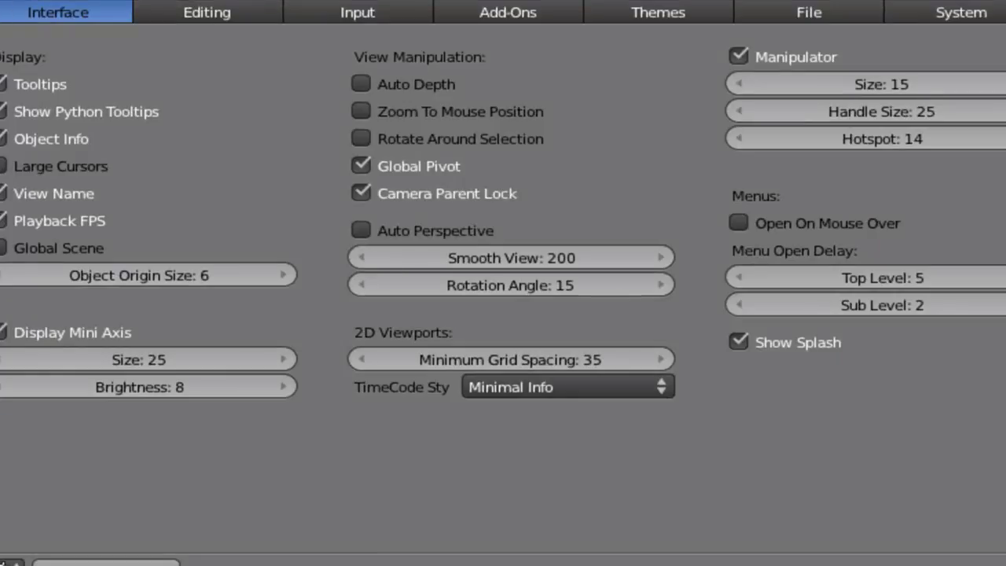
{"action": "left_click", "coordinate": [508, 11]}
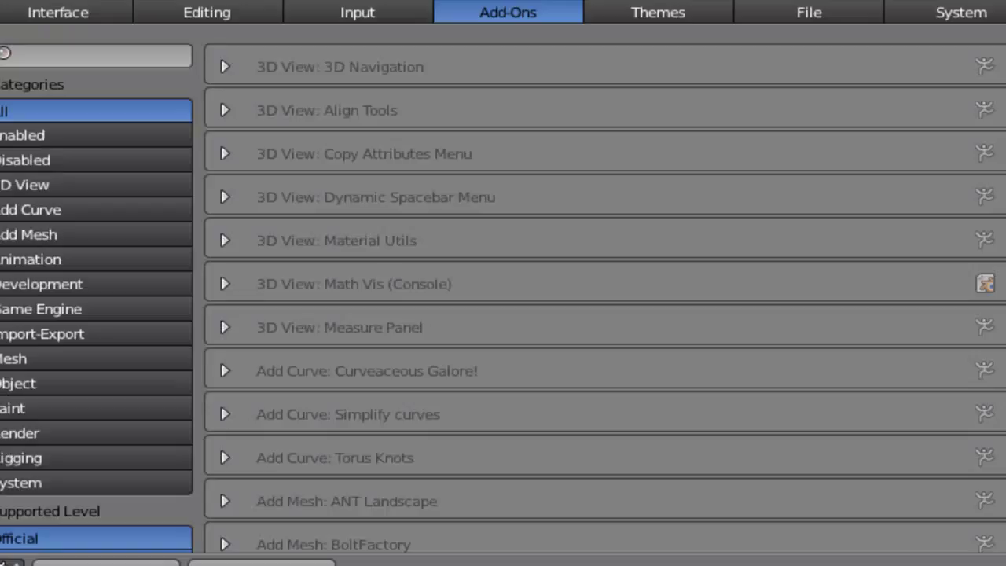
{"action": "left_click", "coordinate": [95, 433]}
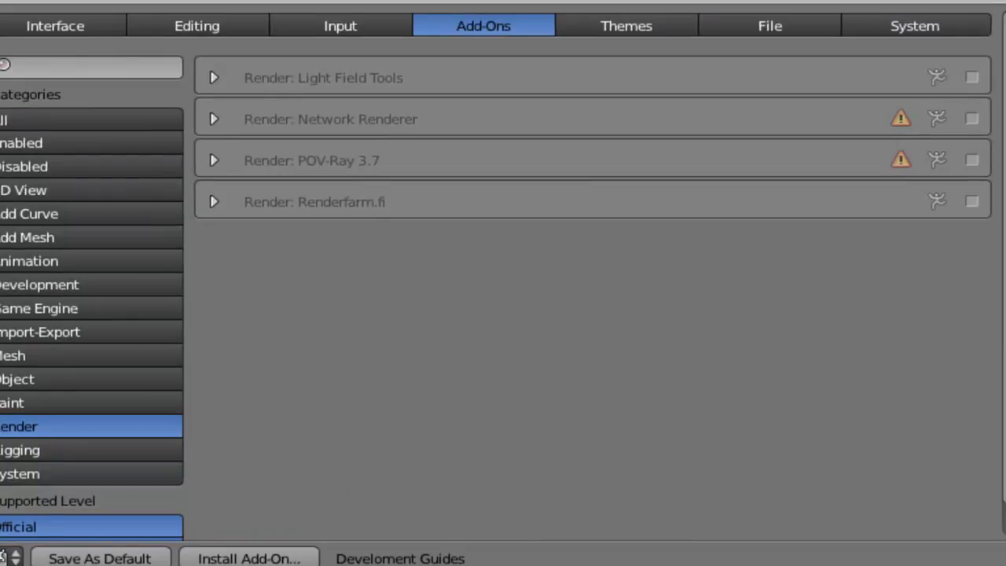
{"action": "left_click", "coordinate": [972, 77]}
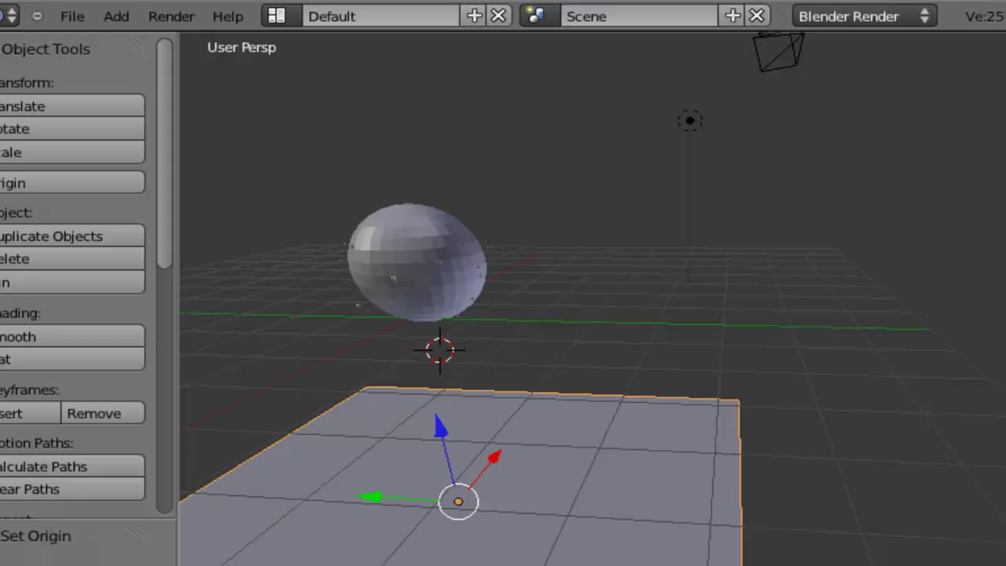
- Select the sphere in the 3D viewport
{"action": "left_click", "coordinate": [864, 16]}
{"action": "right_click", "coordinate": [417, 262]}
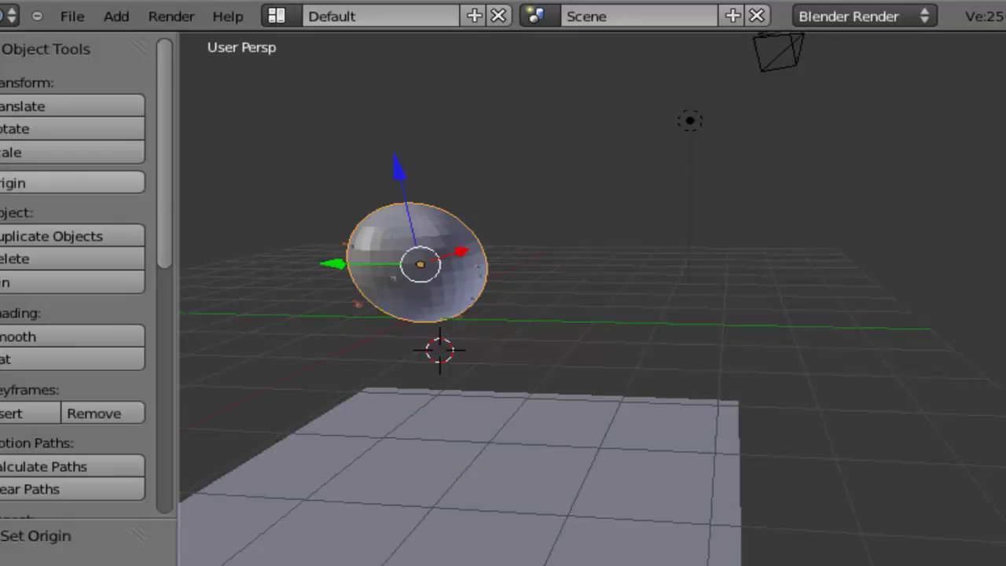
{"action": "scroll", "coordinate": [73, 314], "scroll_direction": "down", "scroll_amount": 6}
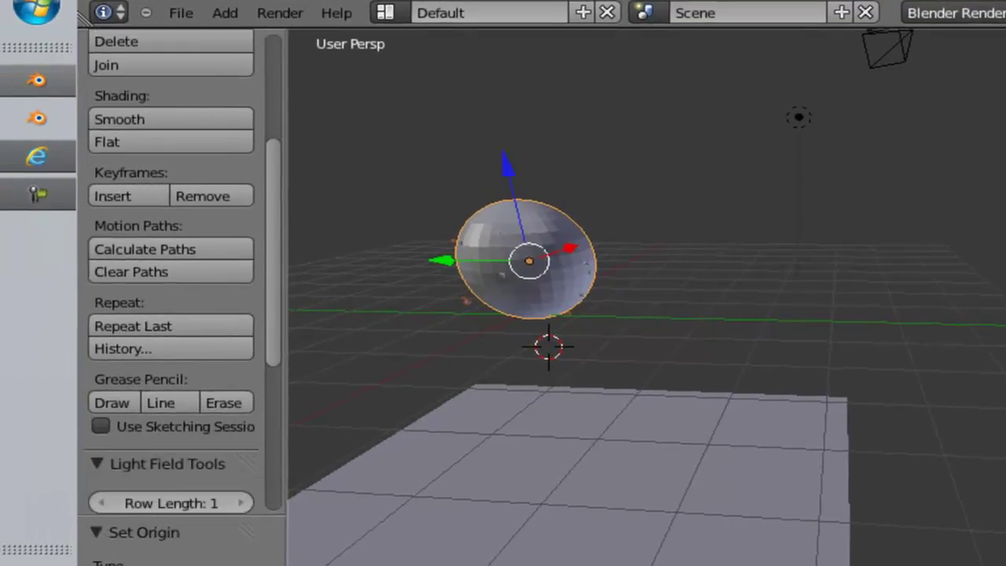
{"action": "scroll", "coordinate": [173, 314], "scroll_direction": "down", "scroll_amount": 5}
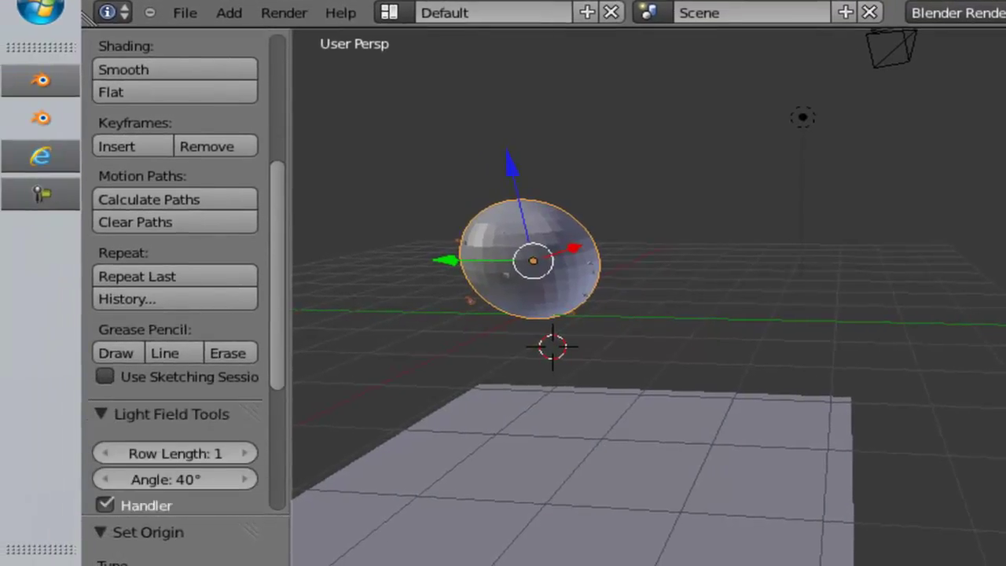
{"action": "scroll", "coordinate": [173, 314], "scroll_direction": "up", "scroll_amount": 7}
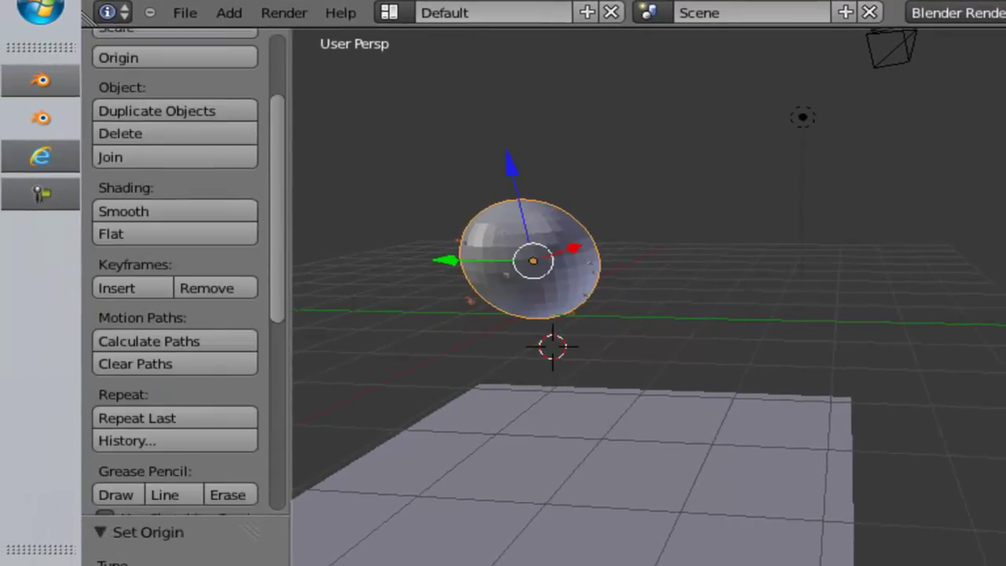
{"action": "scroll", "coordinate": [173, 238], "scroll_direction": "up", "scroll_amount": 1}
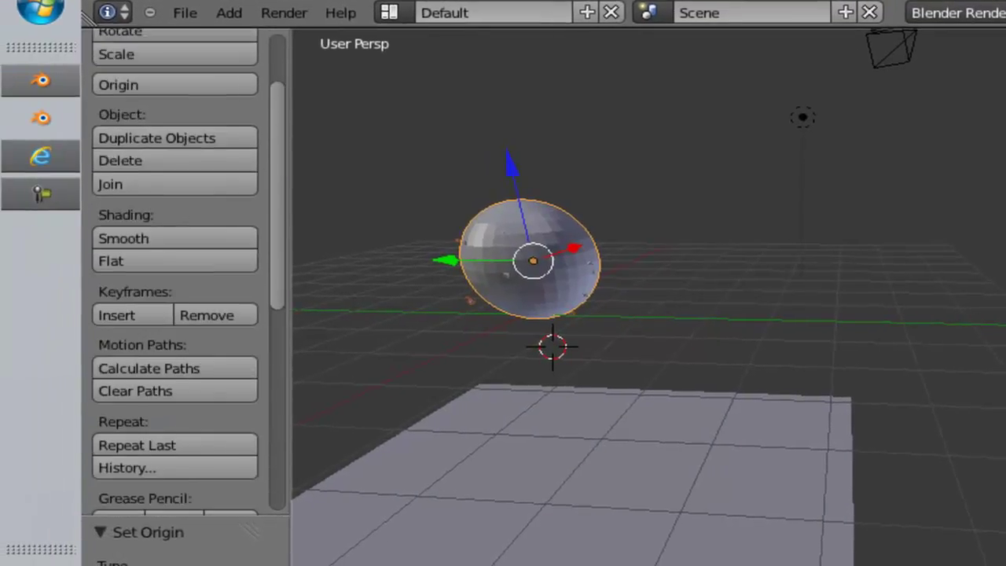
- Shade the sphere smooth, then flat again, and scroll to the Light Field Tools panel
{"action": "left_click", "coordinate": [123, 238]}
{"action": "left_click", "coordinate": [126, 261]}
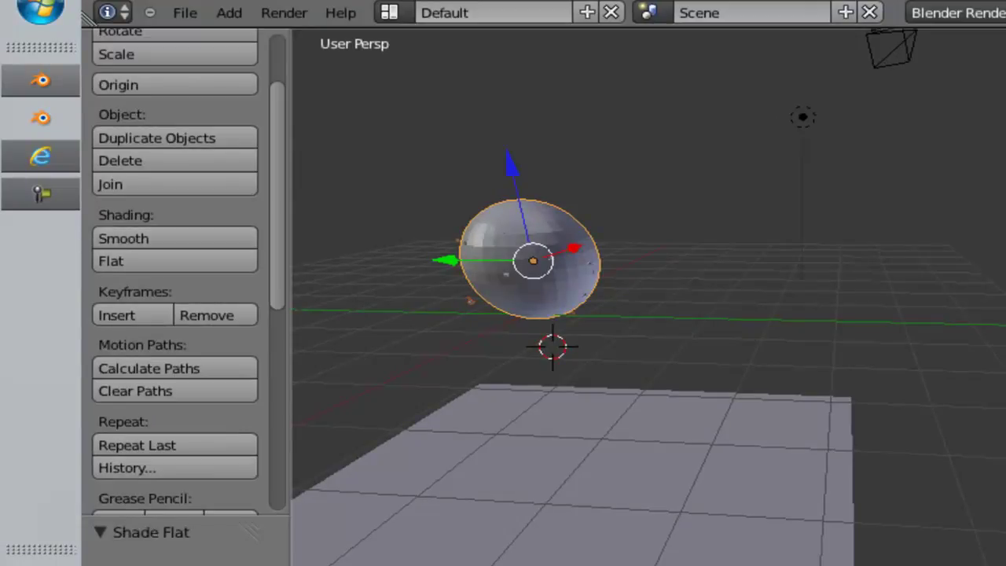
{"action": "scroll", "coordinate": [173, 275], "scroll_direction": "up", "scroll_amount": 4}
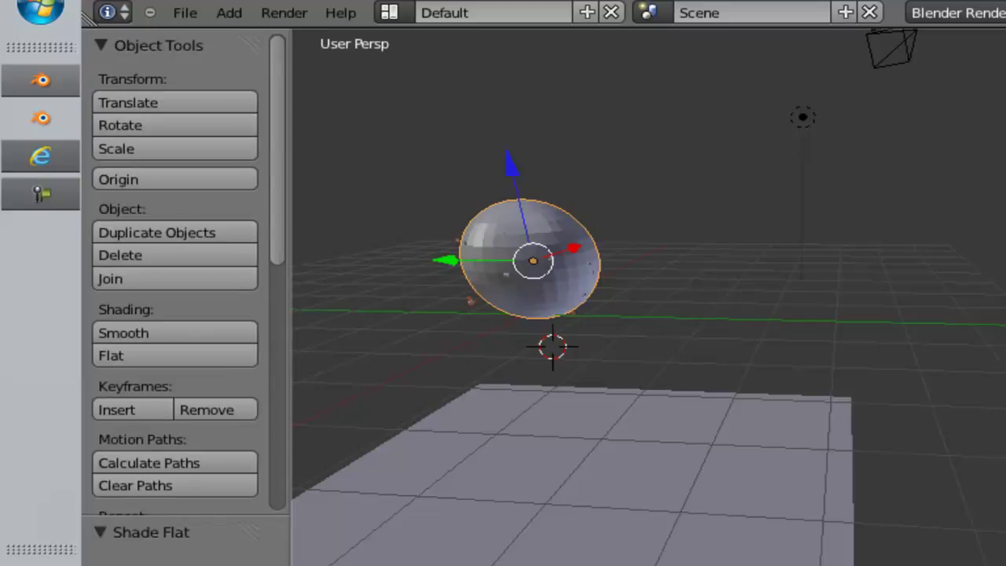
{"action": "scroll", "coordinate": [181, 275], "scroll_direction": "down", "scroll_amount": 15}
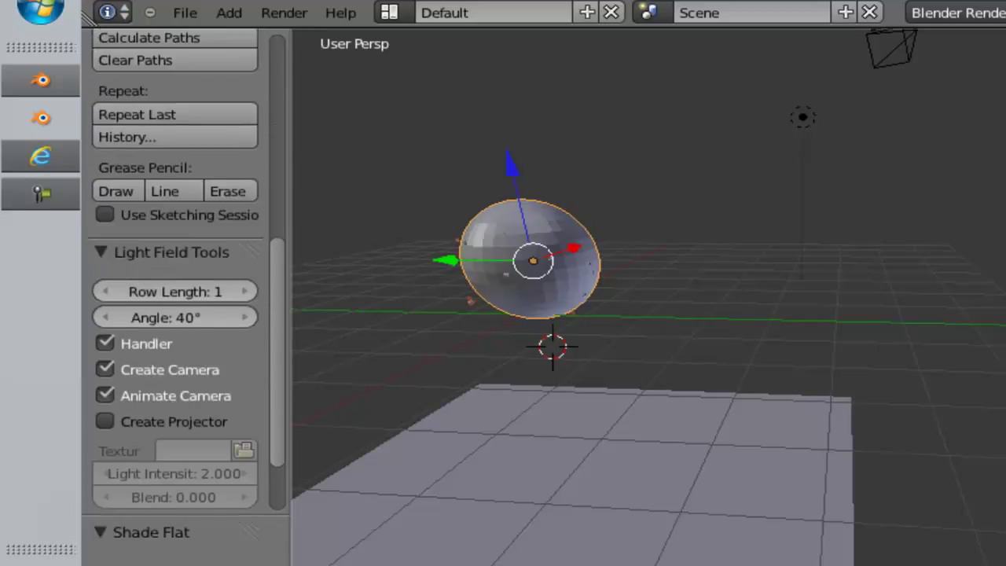